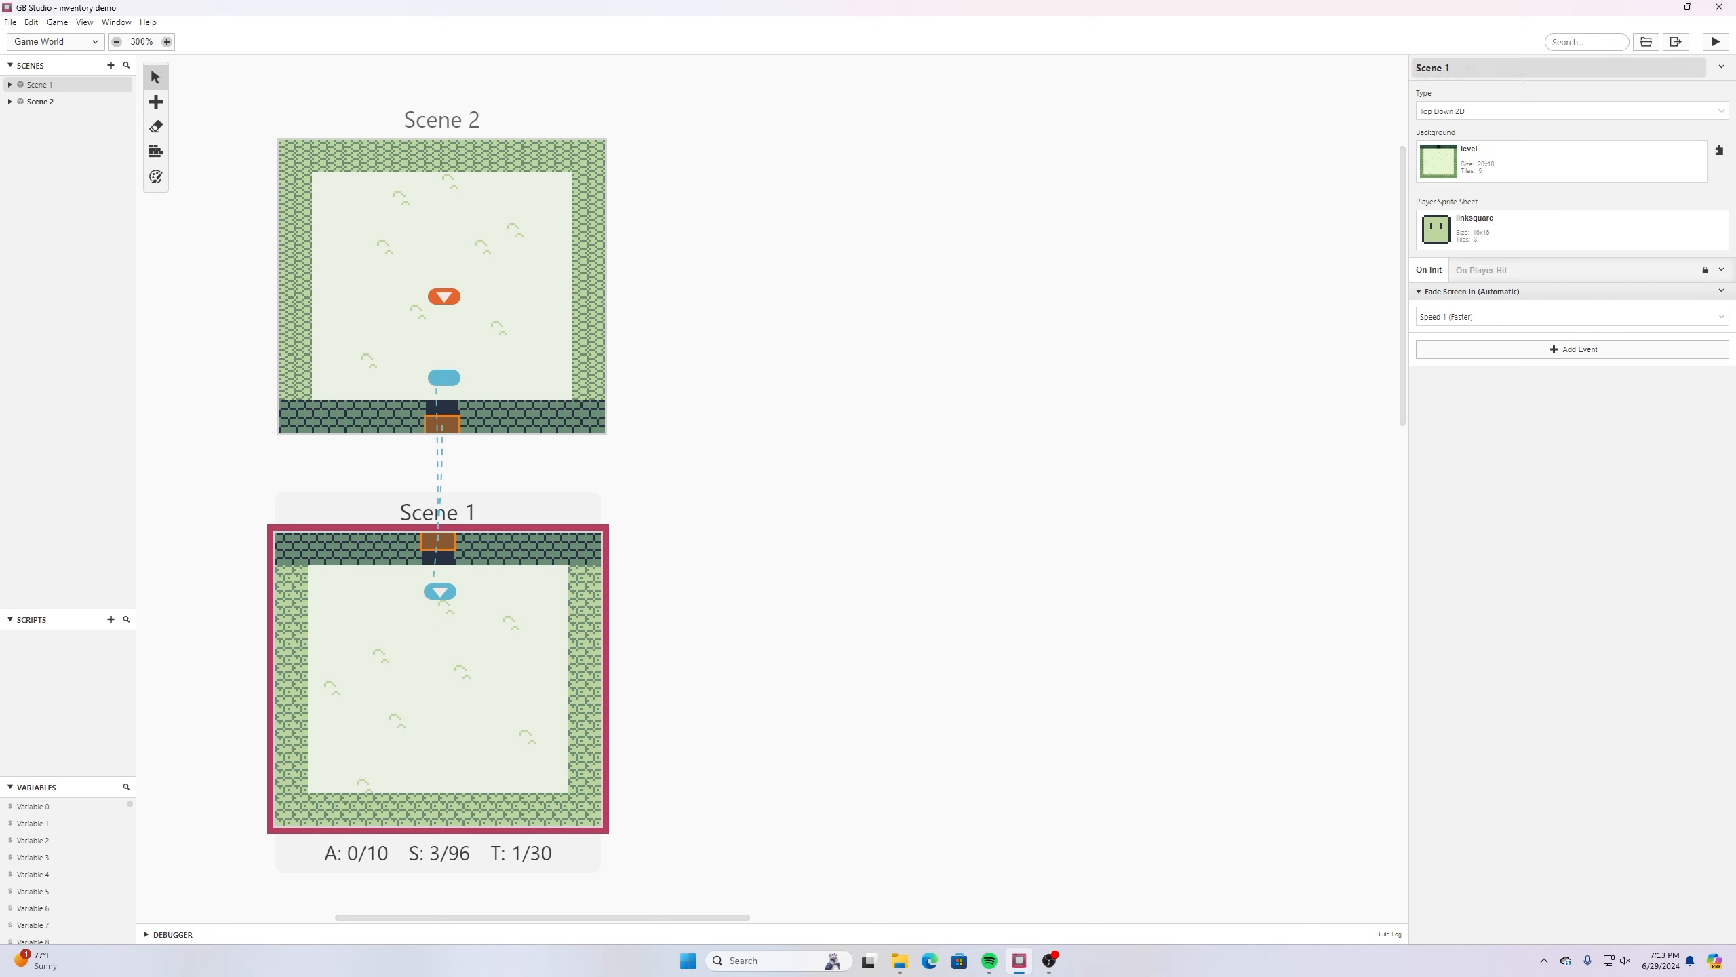
- Review the sprite and background images in the inventory folder in File Explorer, and return to GB Studio
left_click(900, 961)
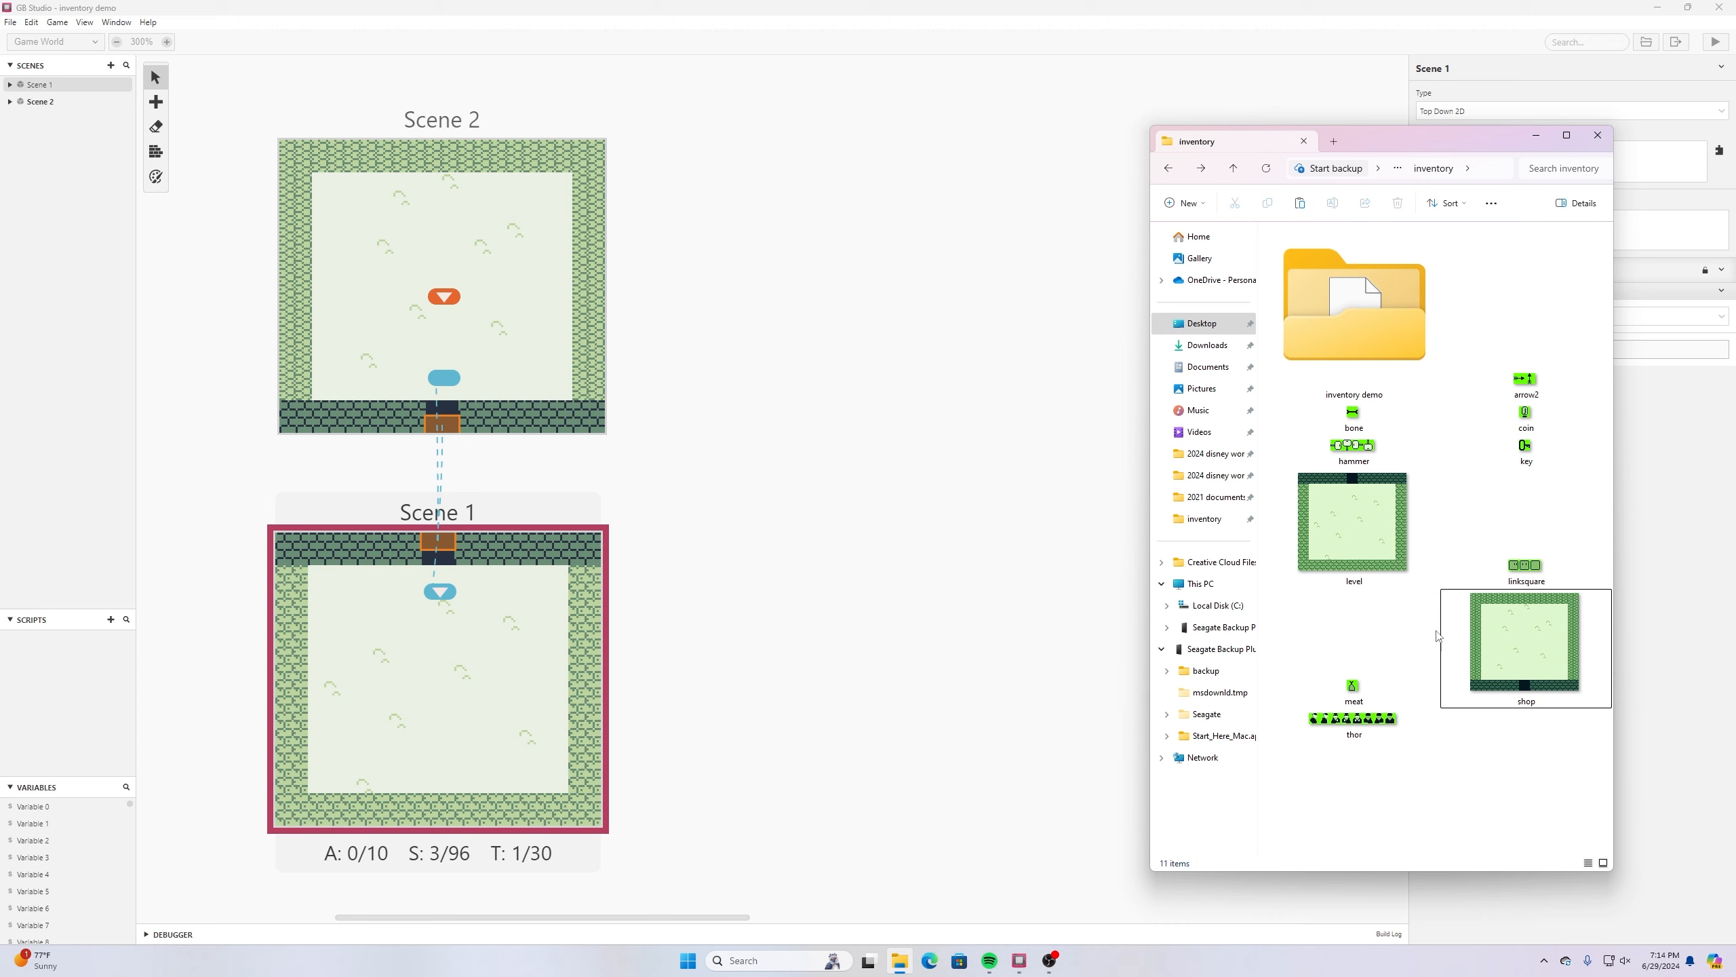
left_click(1538, 566)
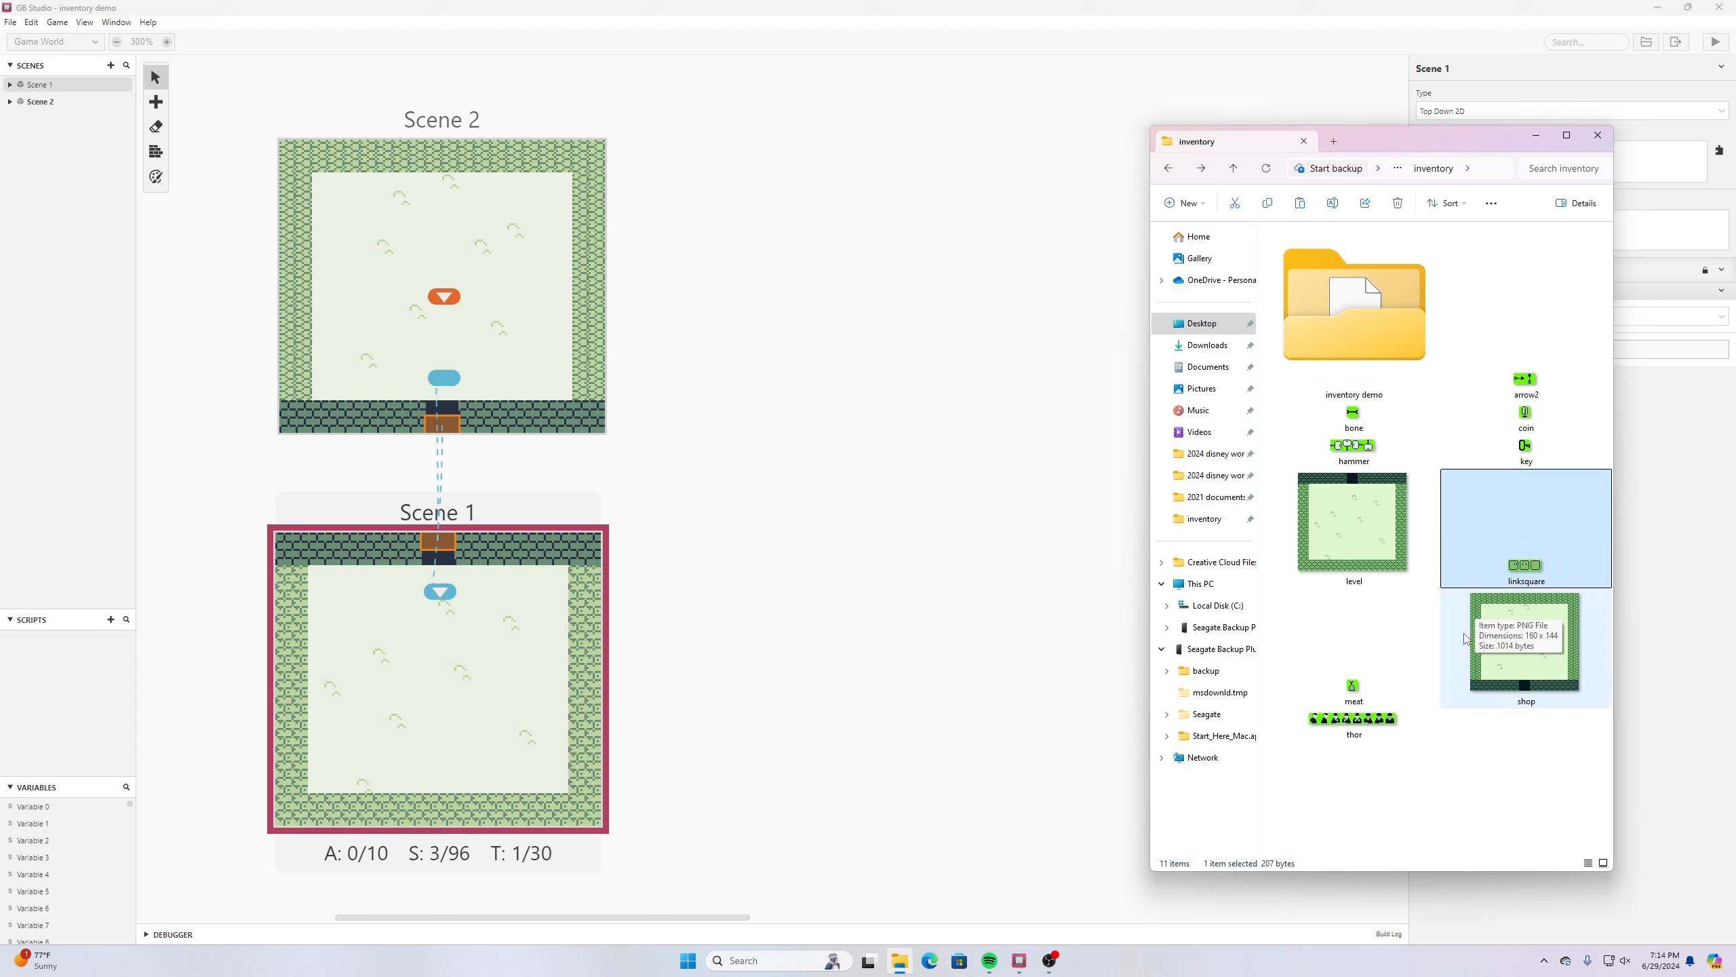
left_click(1365, 728)
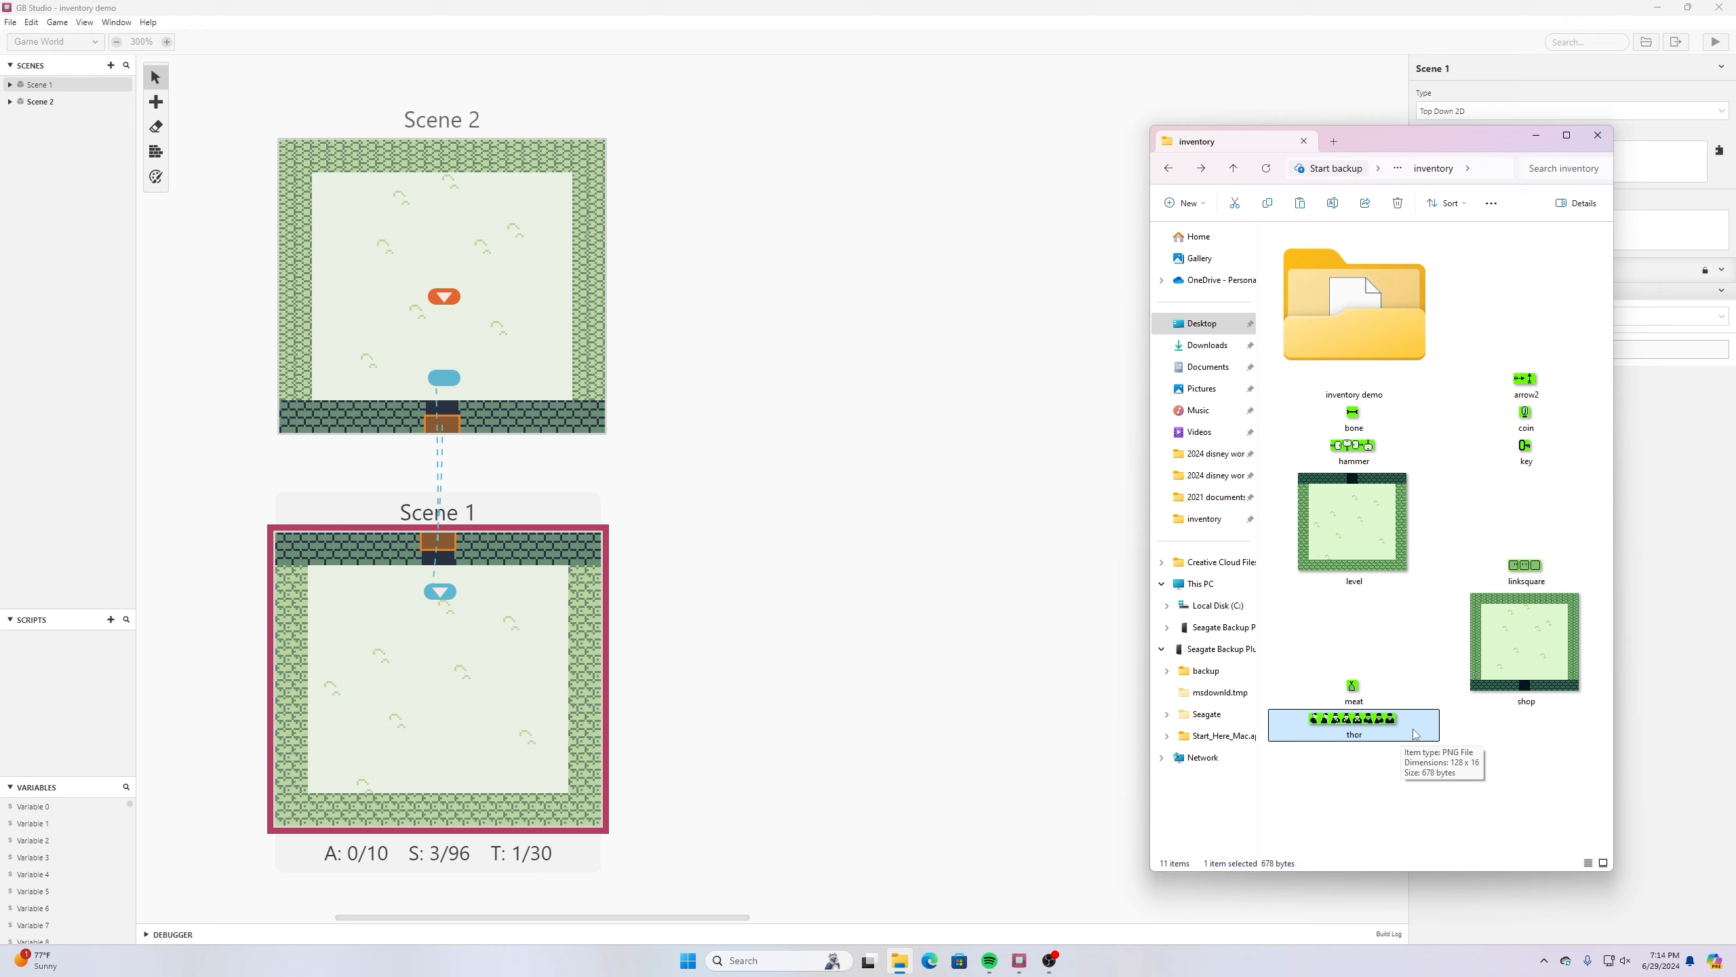
left_click(940, 6)
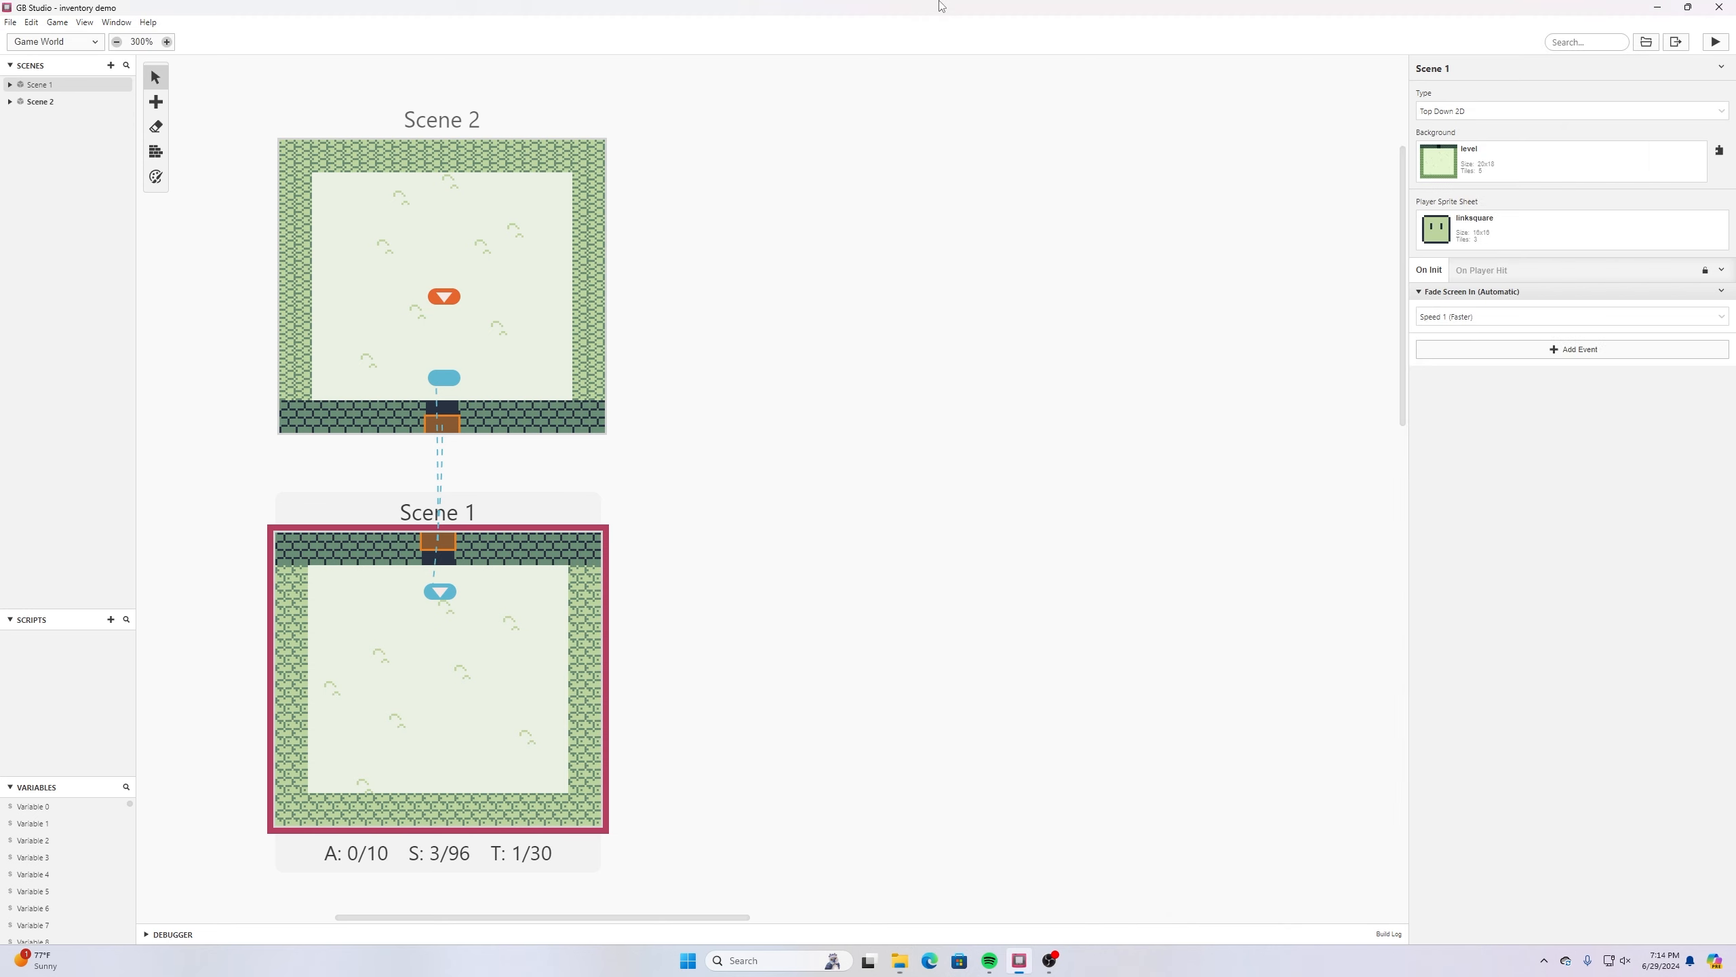
- Review the project's sprites one by one, from arrow and arrow2 through bone, coin, hammer and key to linksquare
left_click(80, 42)
left_click(52, 80)
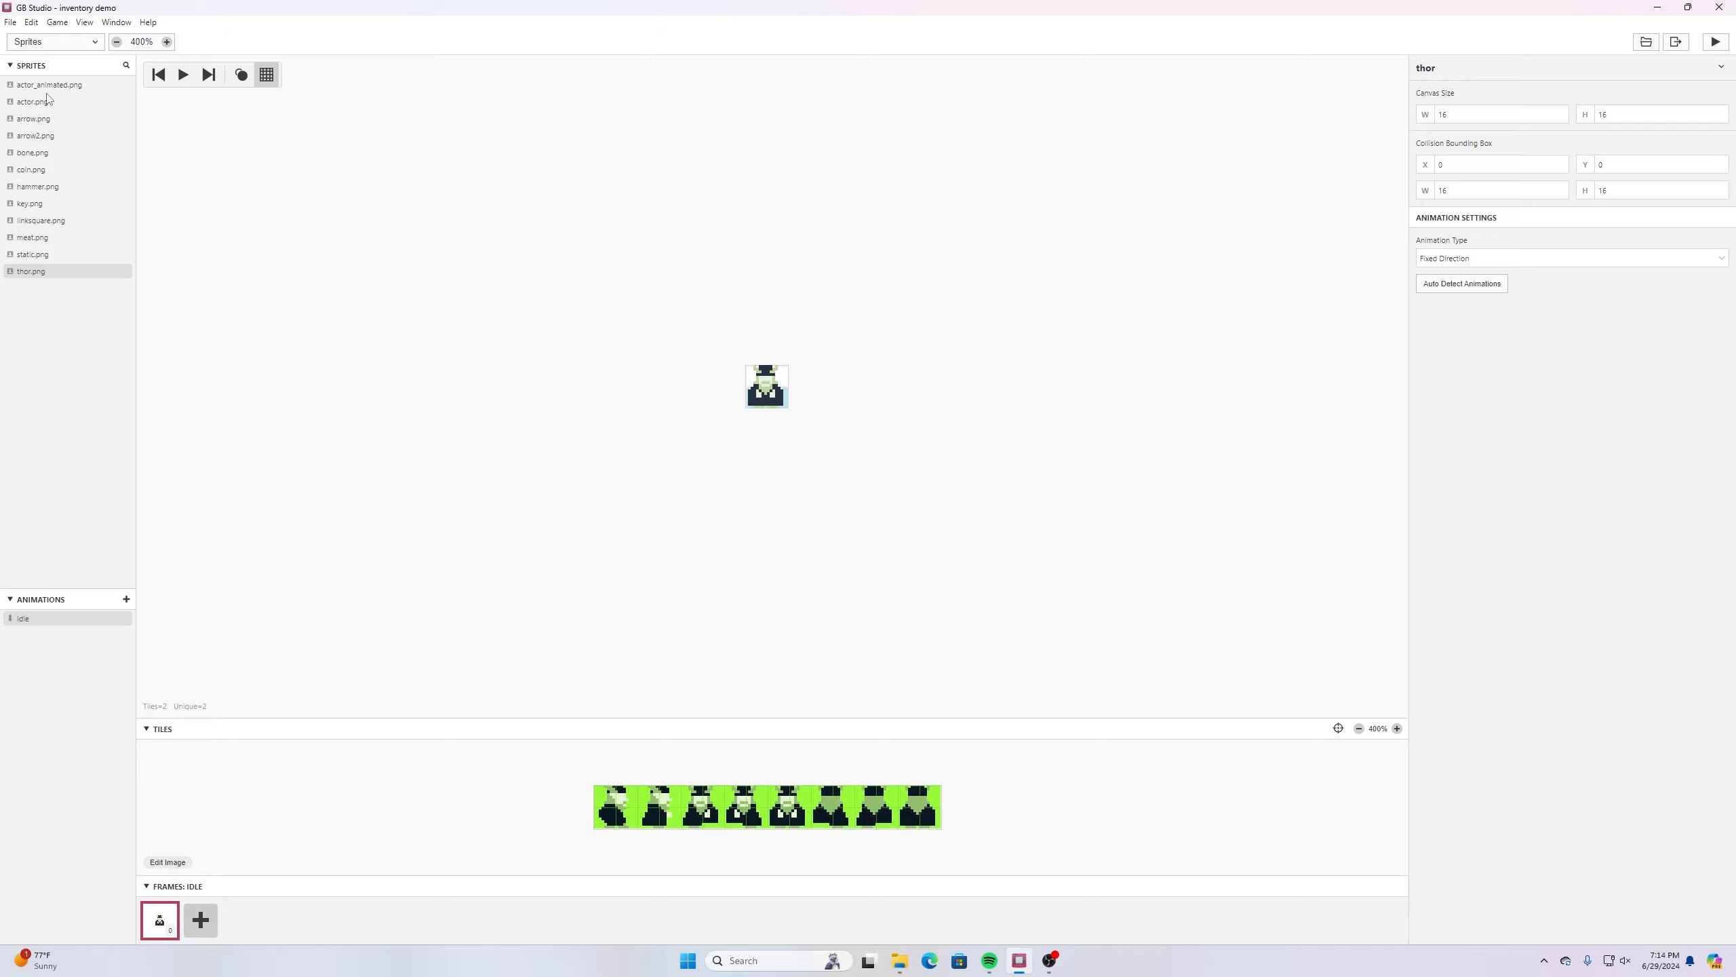
left_click(34, 118)
left_click(34, 136)
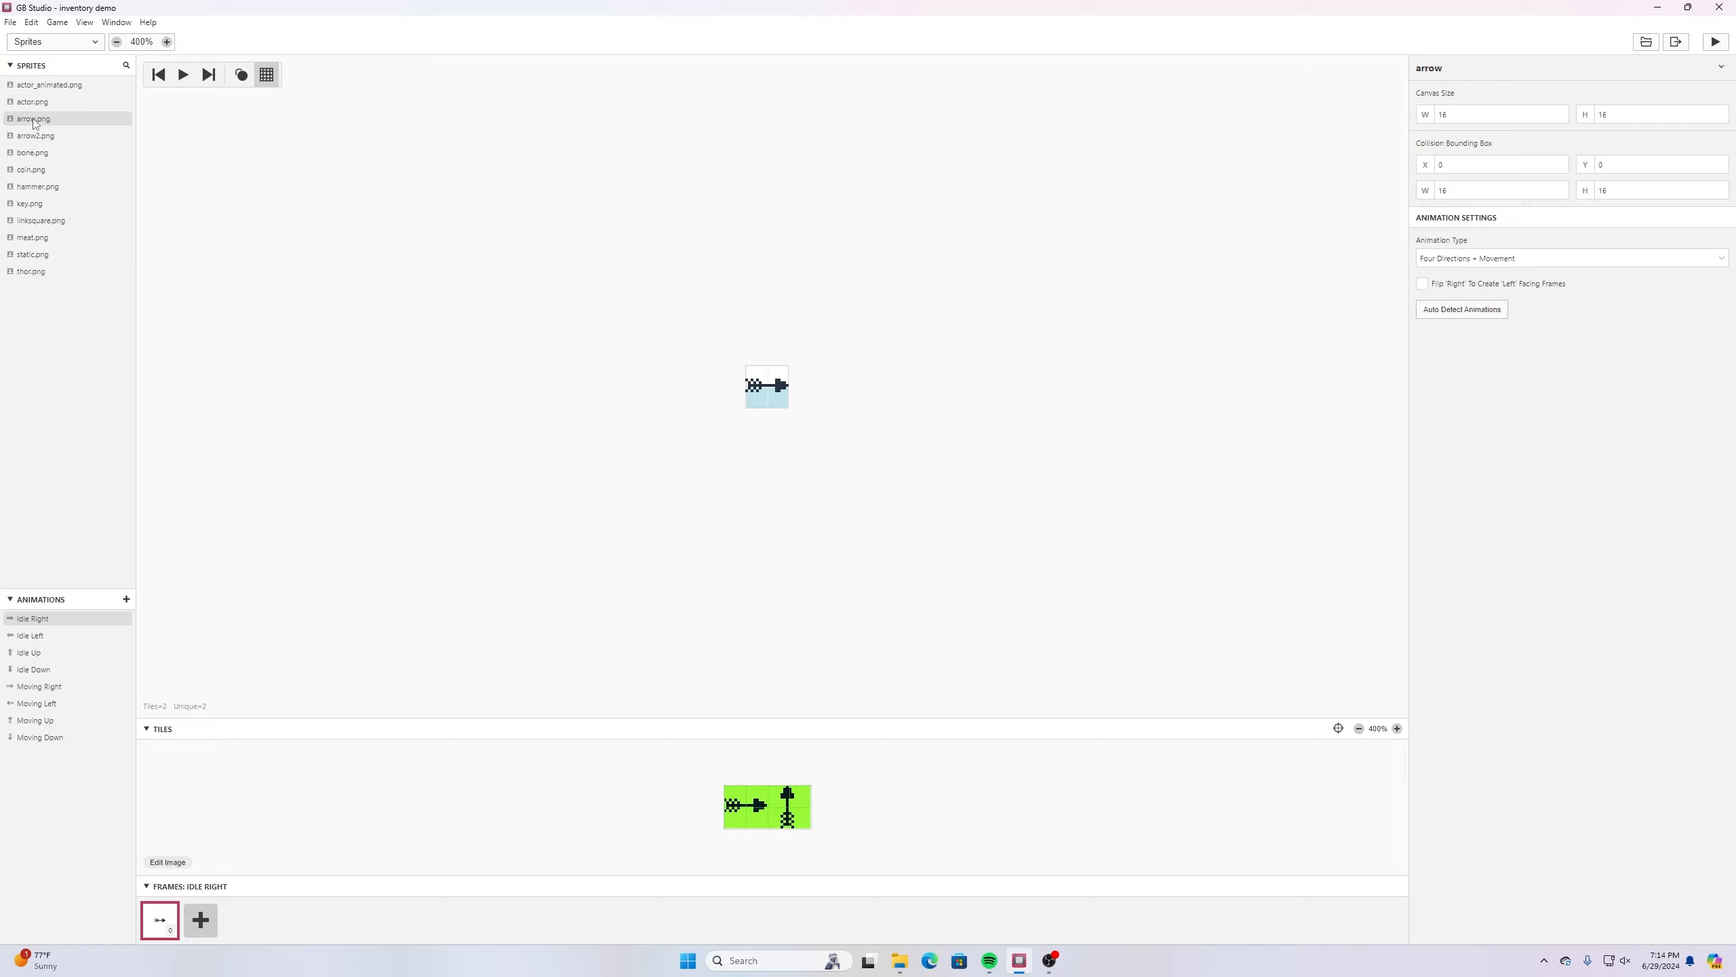
left_click(30, 153)
left_click(34, 169)
left_click(36, 186)
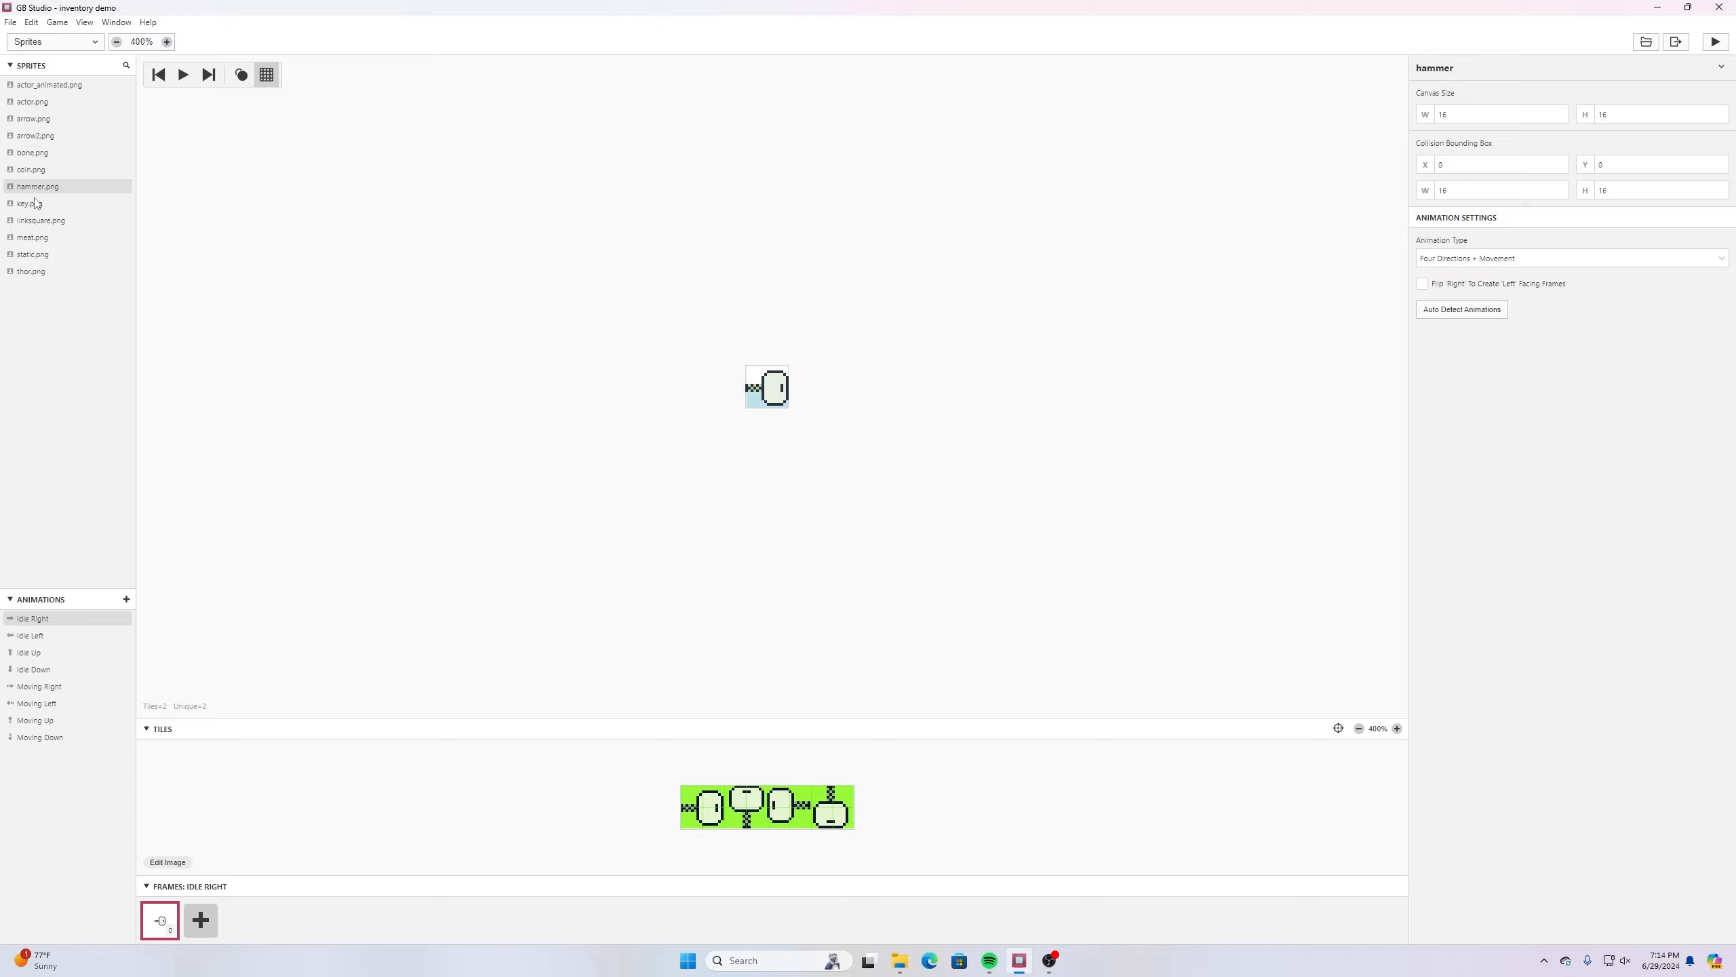
left_click(34, 204)
left_click(37, 221)
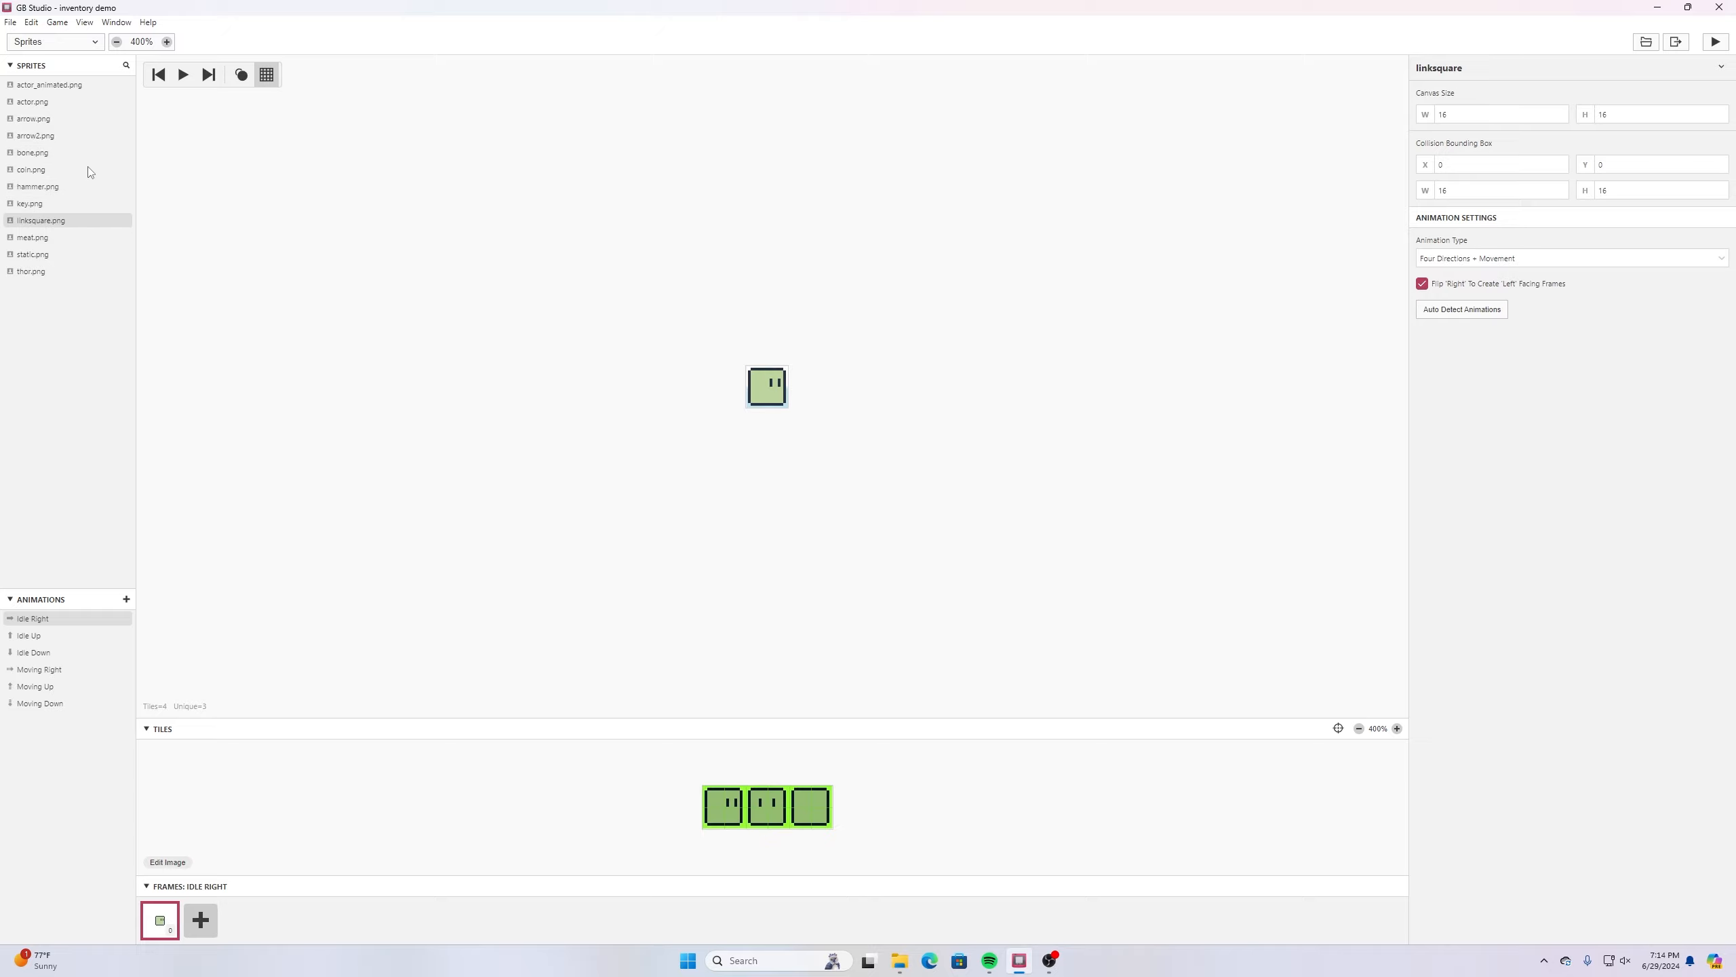
- Review the project's background images shop, placeholder and level
left_click(75, 43)
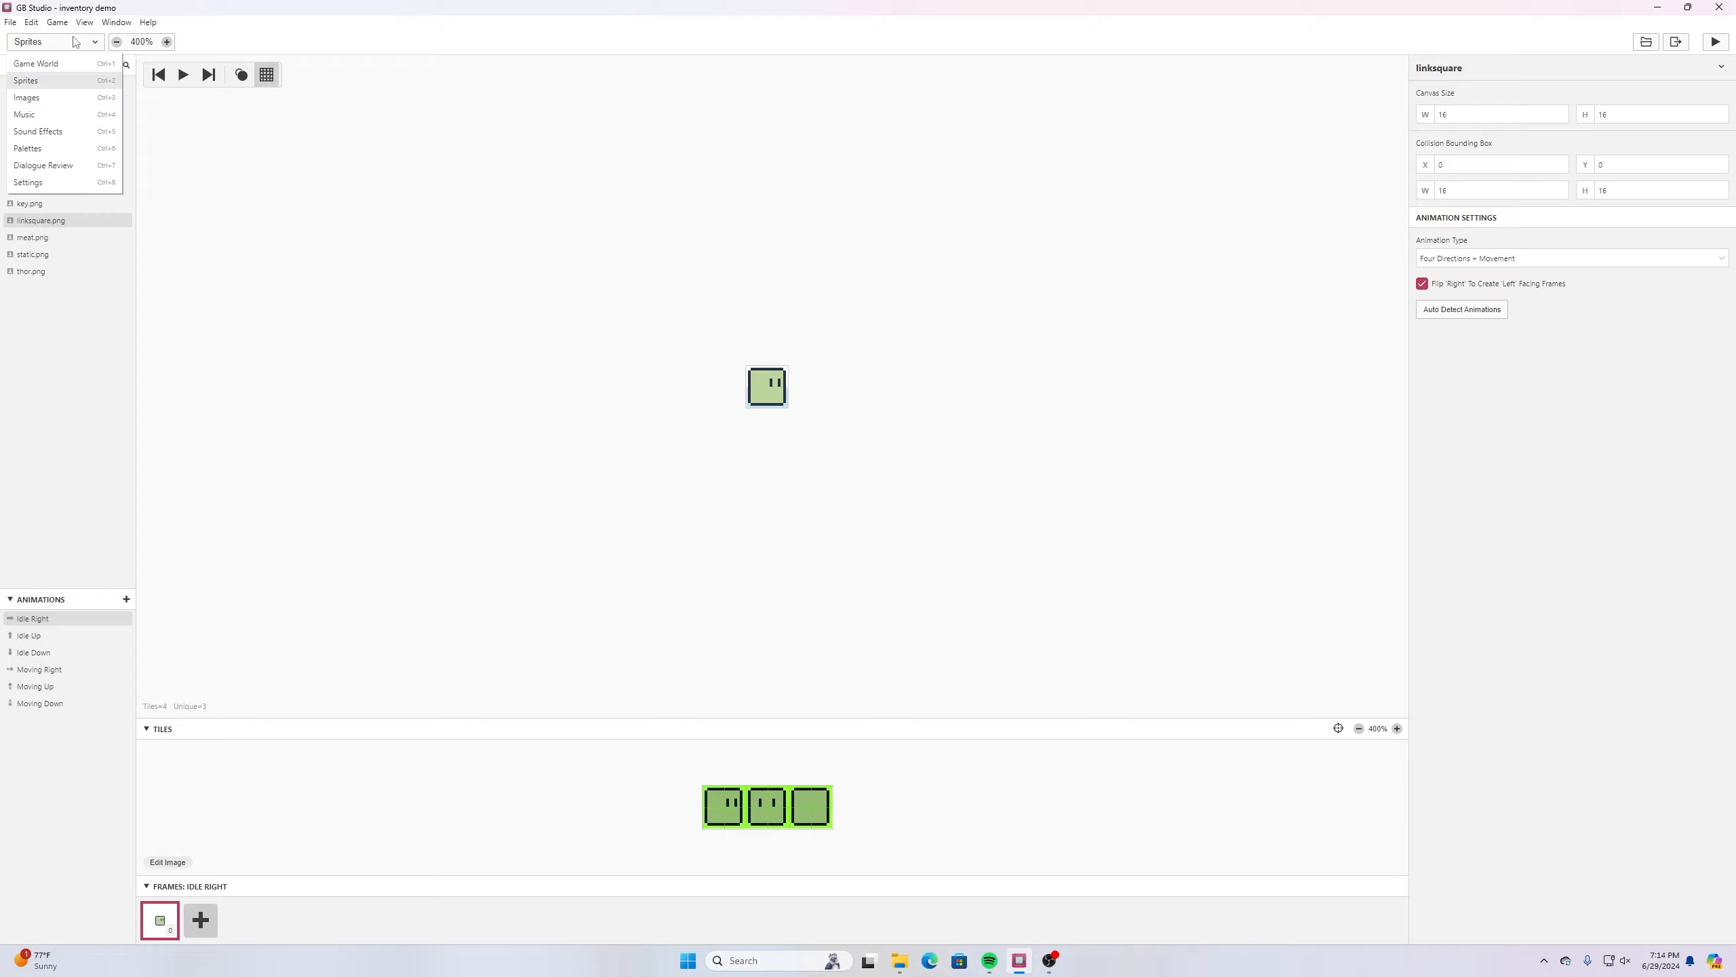
left_click(53, 98)
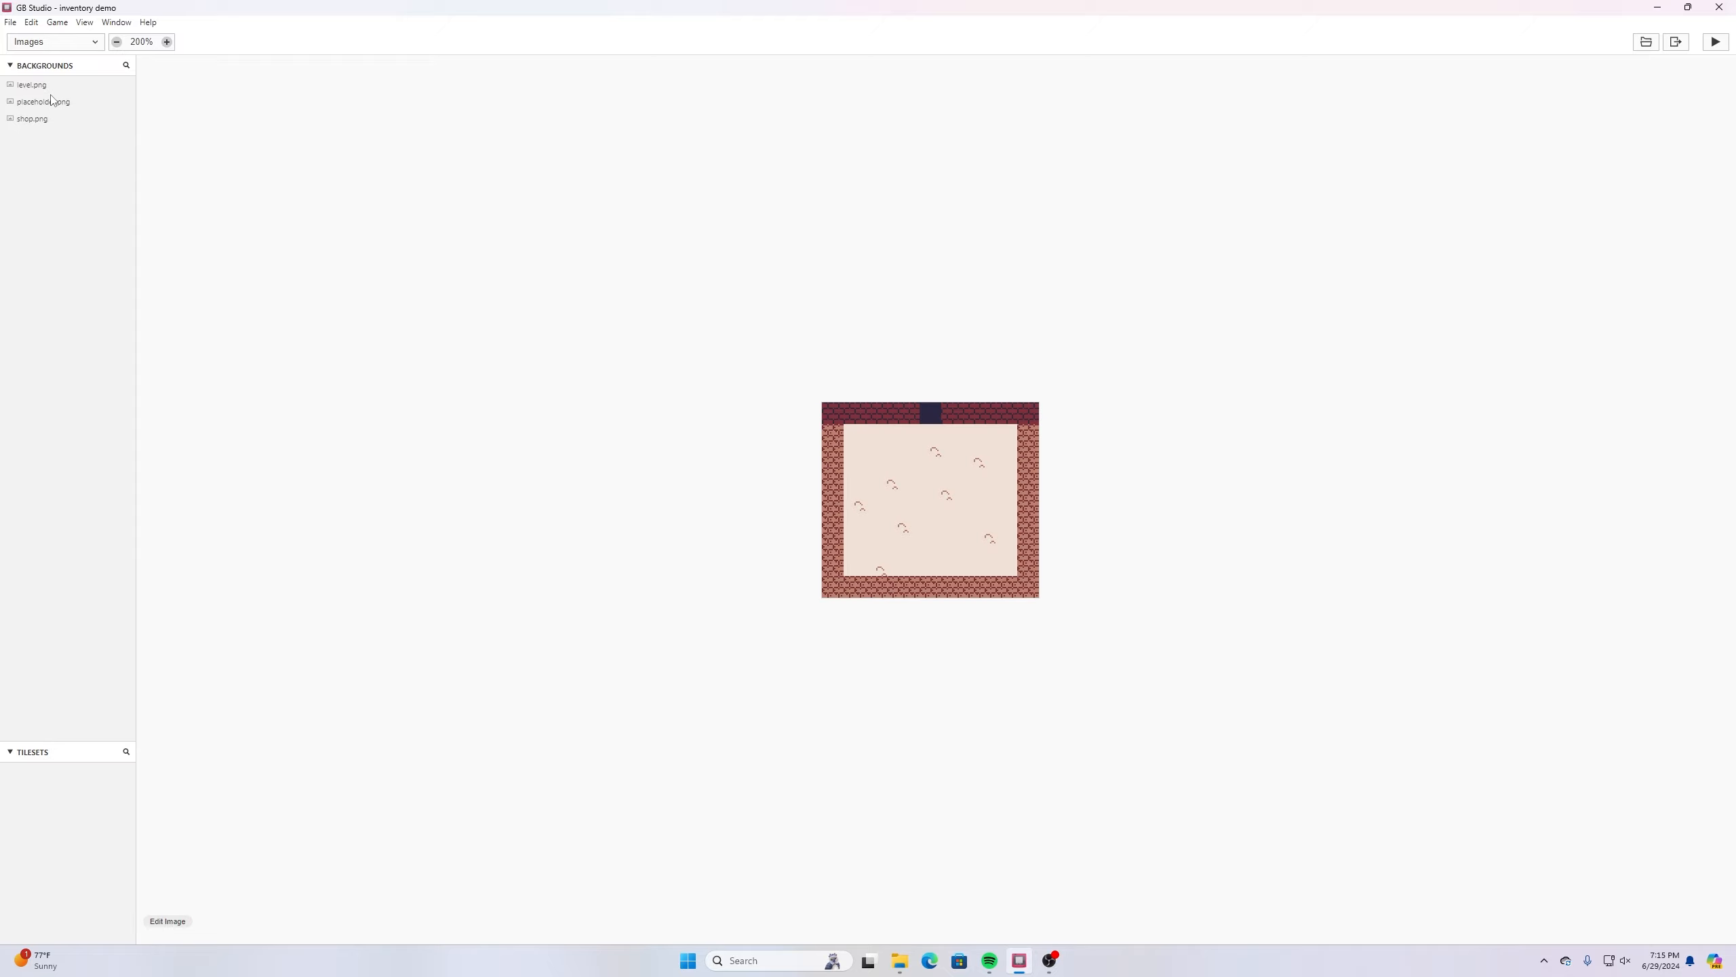
left_click(70, 47)
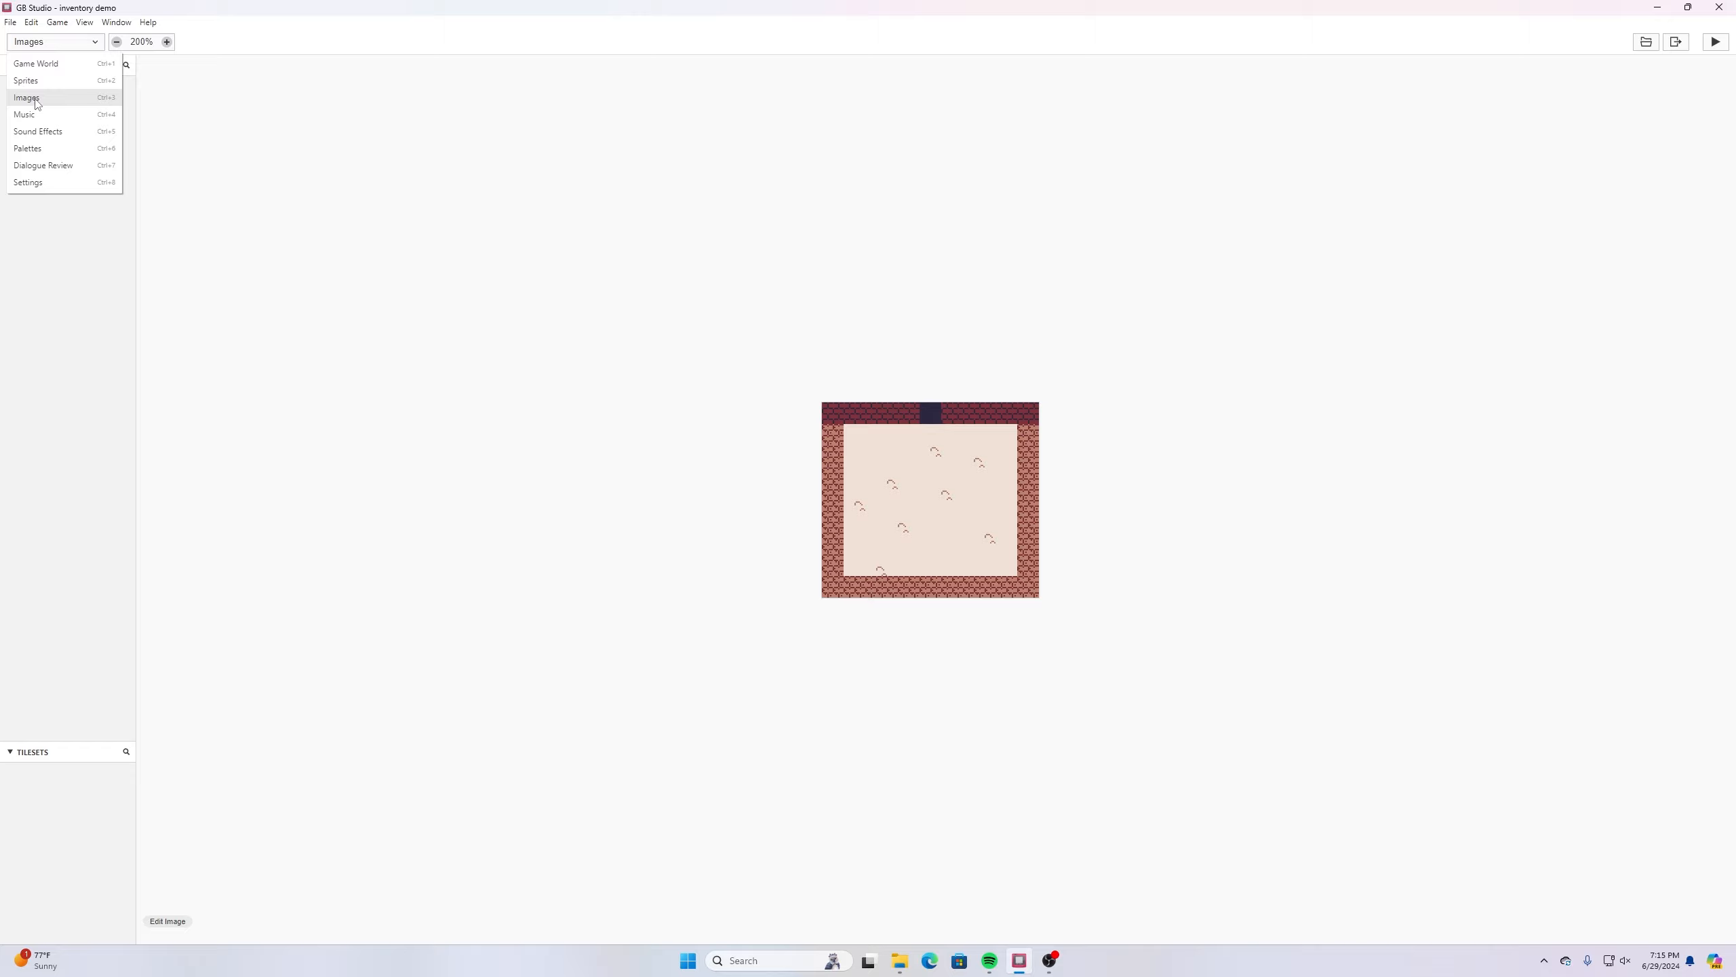
left_click(35, 101)
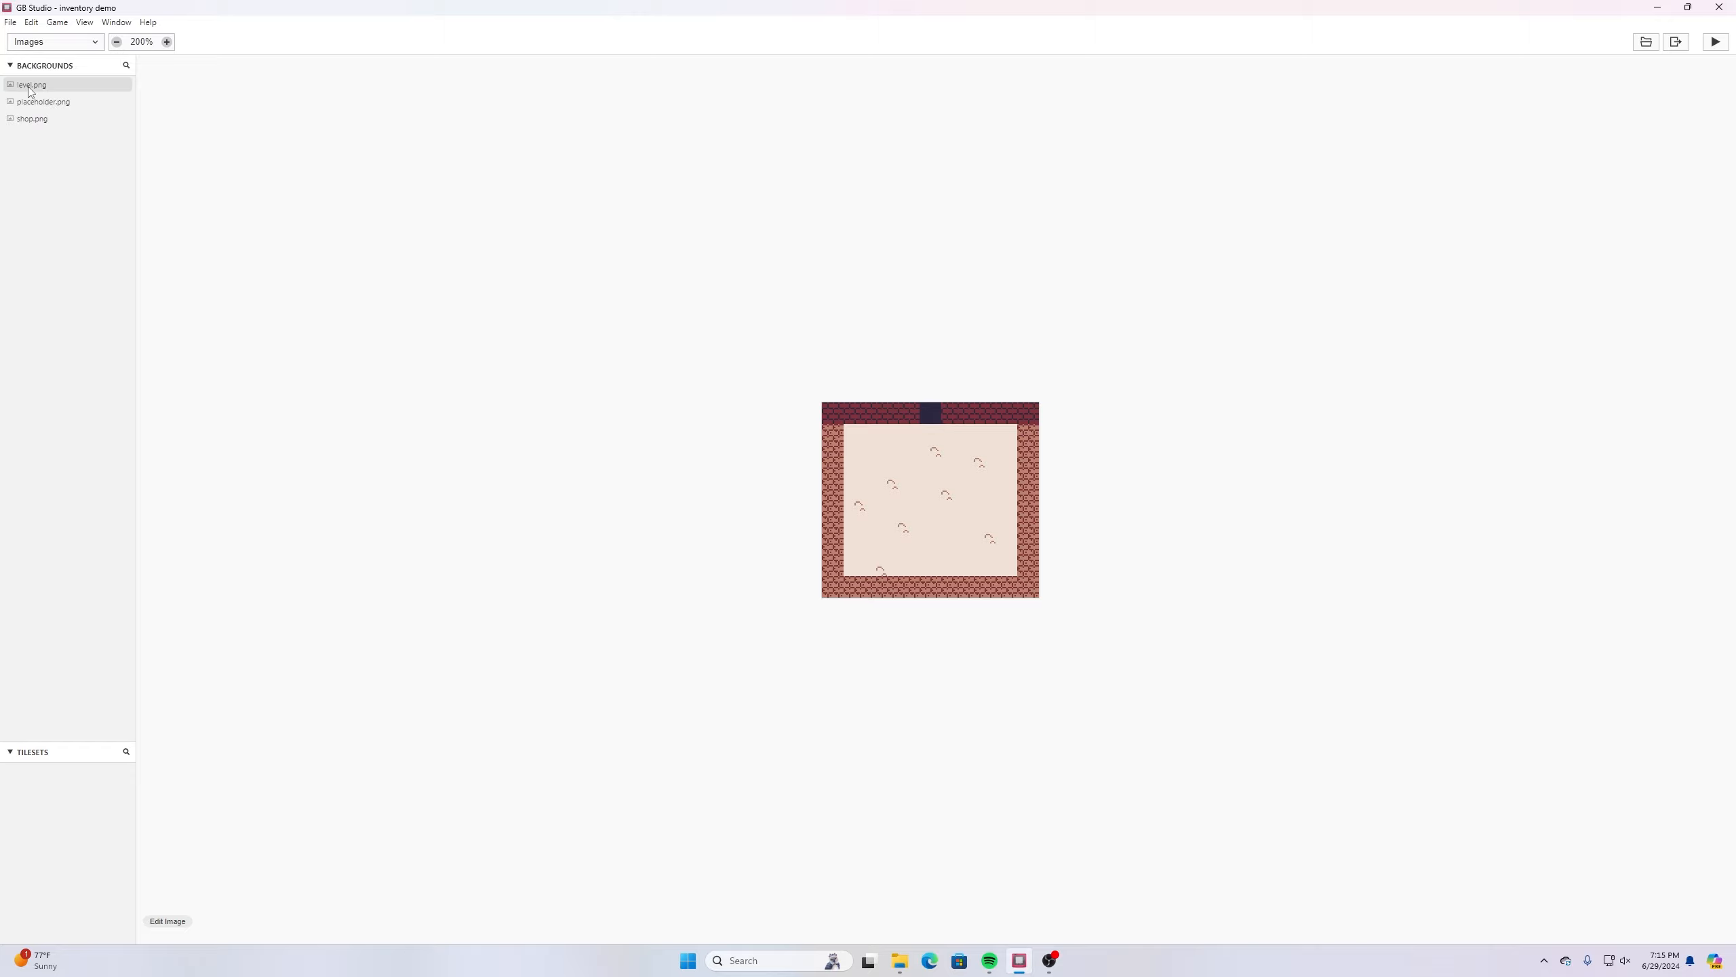
left_click(34, 118)
left_click(35, 102)
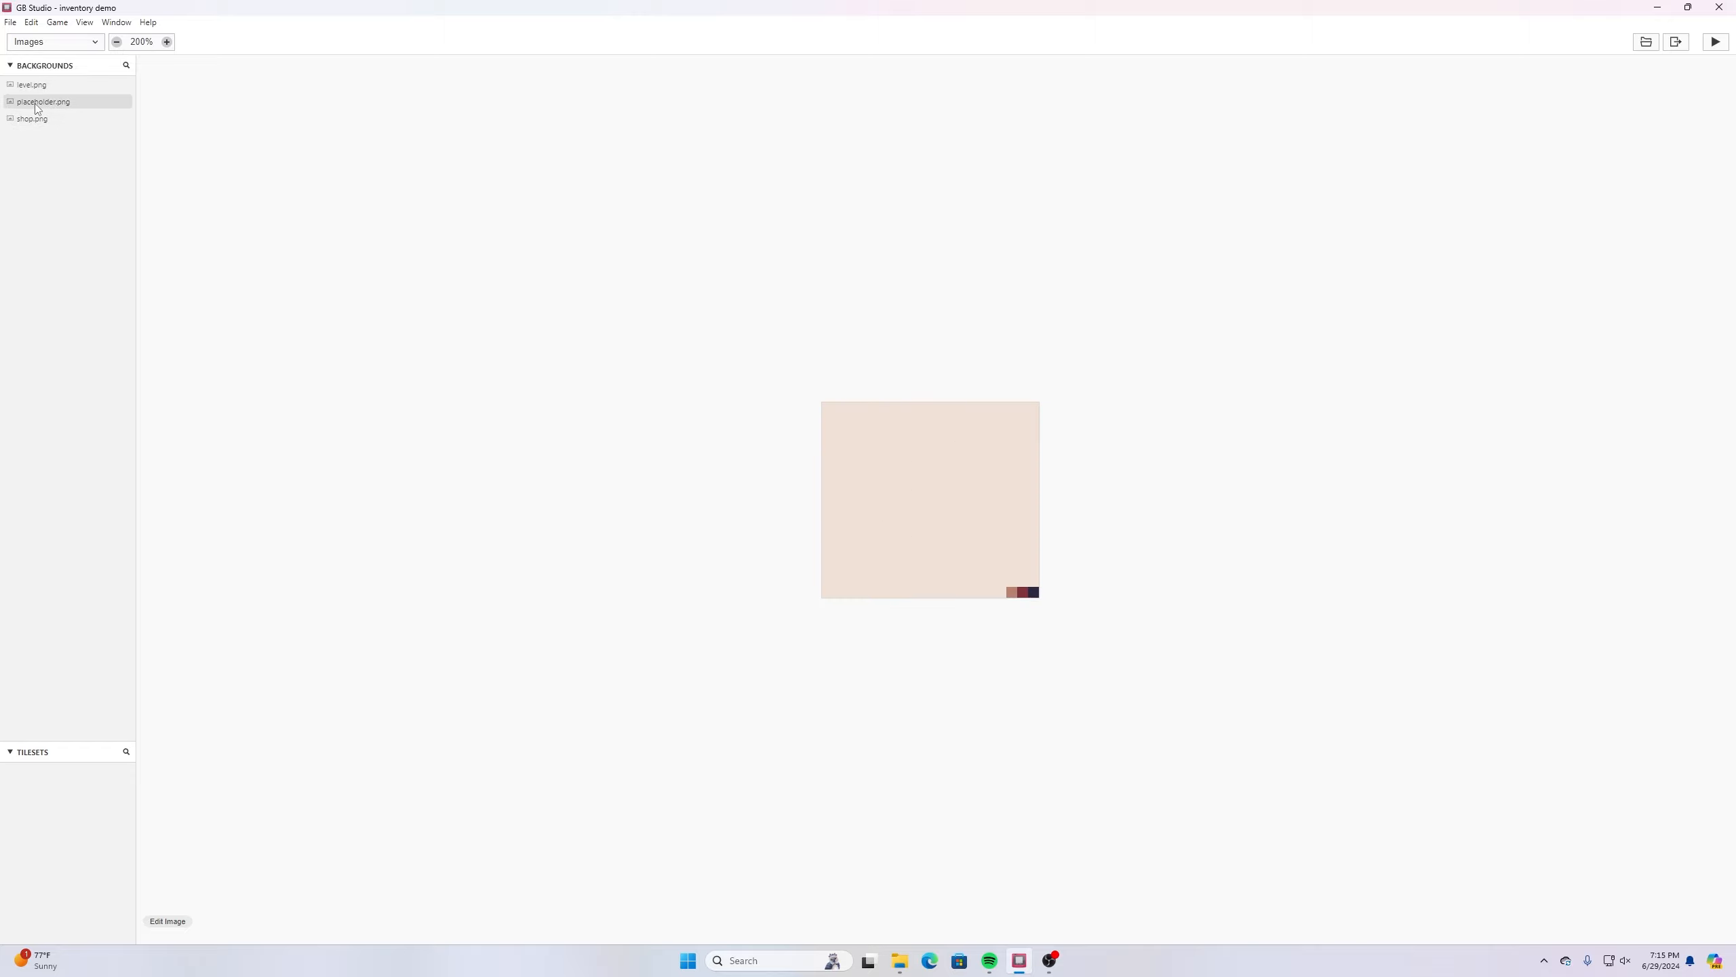
left_click(45, 86)
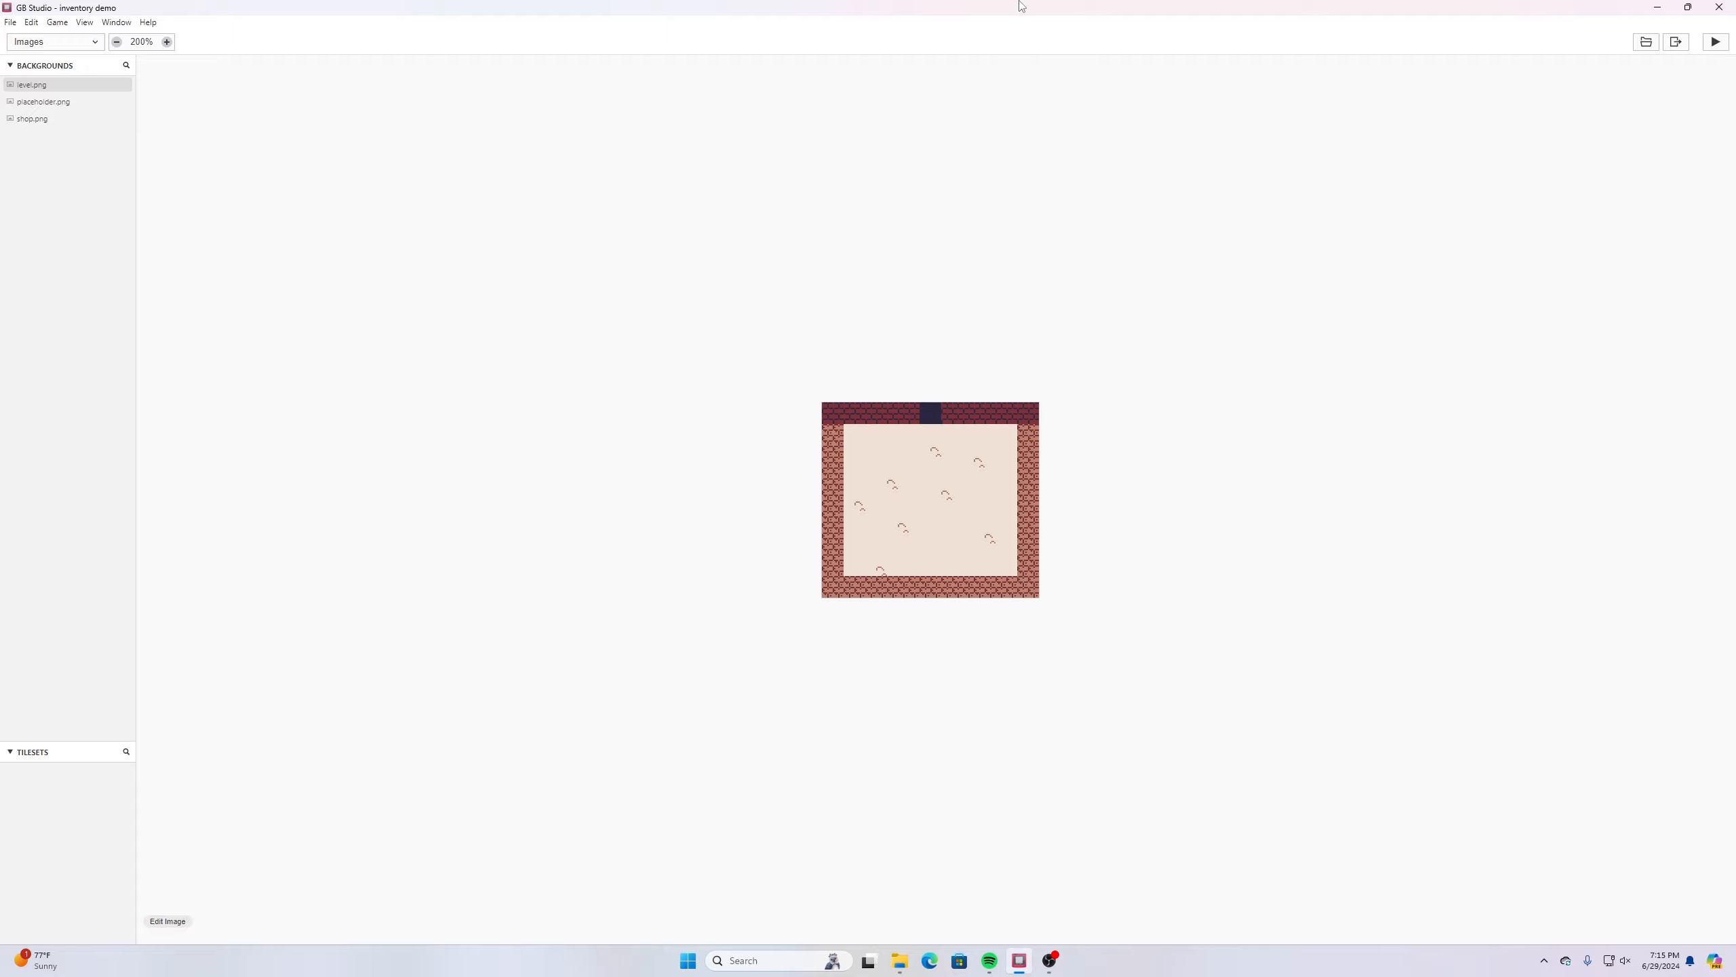
- Return to the game world, test-run the game by walking the player through the doorway between both scenes, and close the preview
left_click(86, 45)
left_click(37, 63)
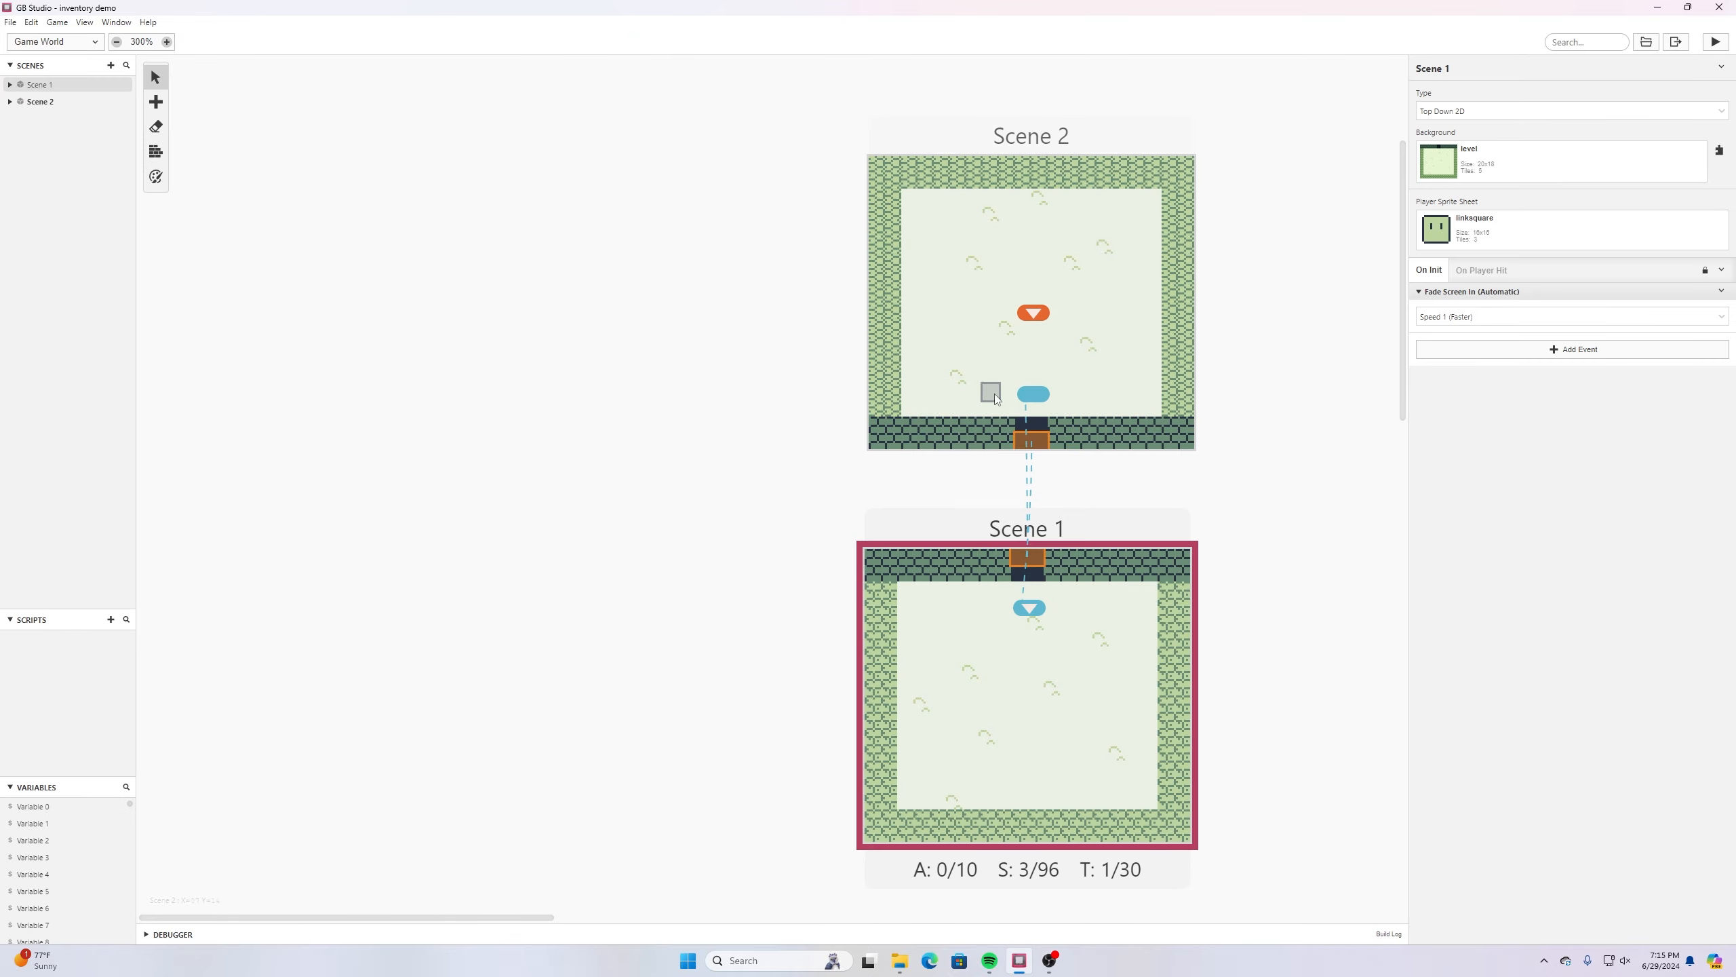
left_click(1709, 43)
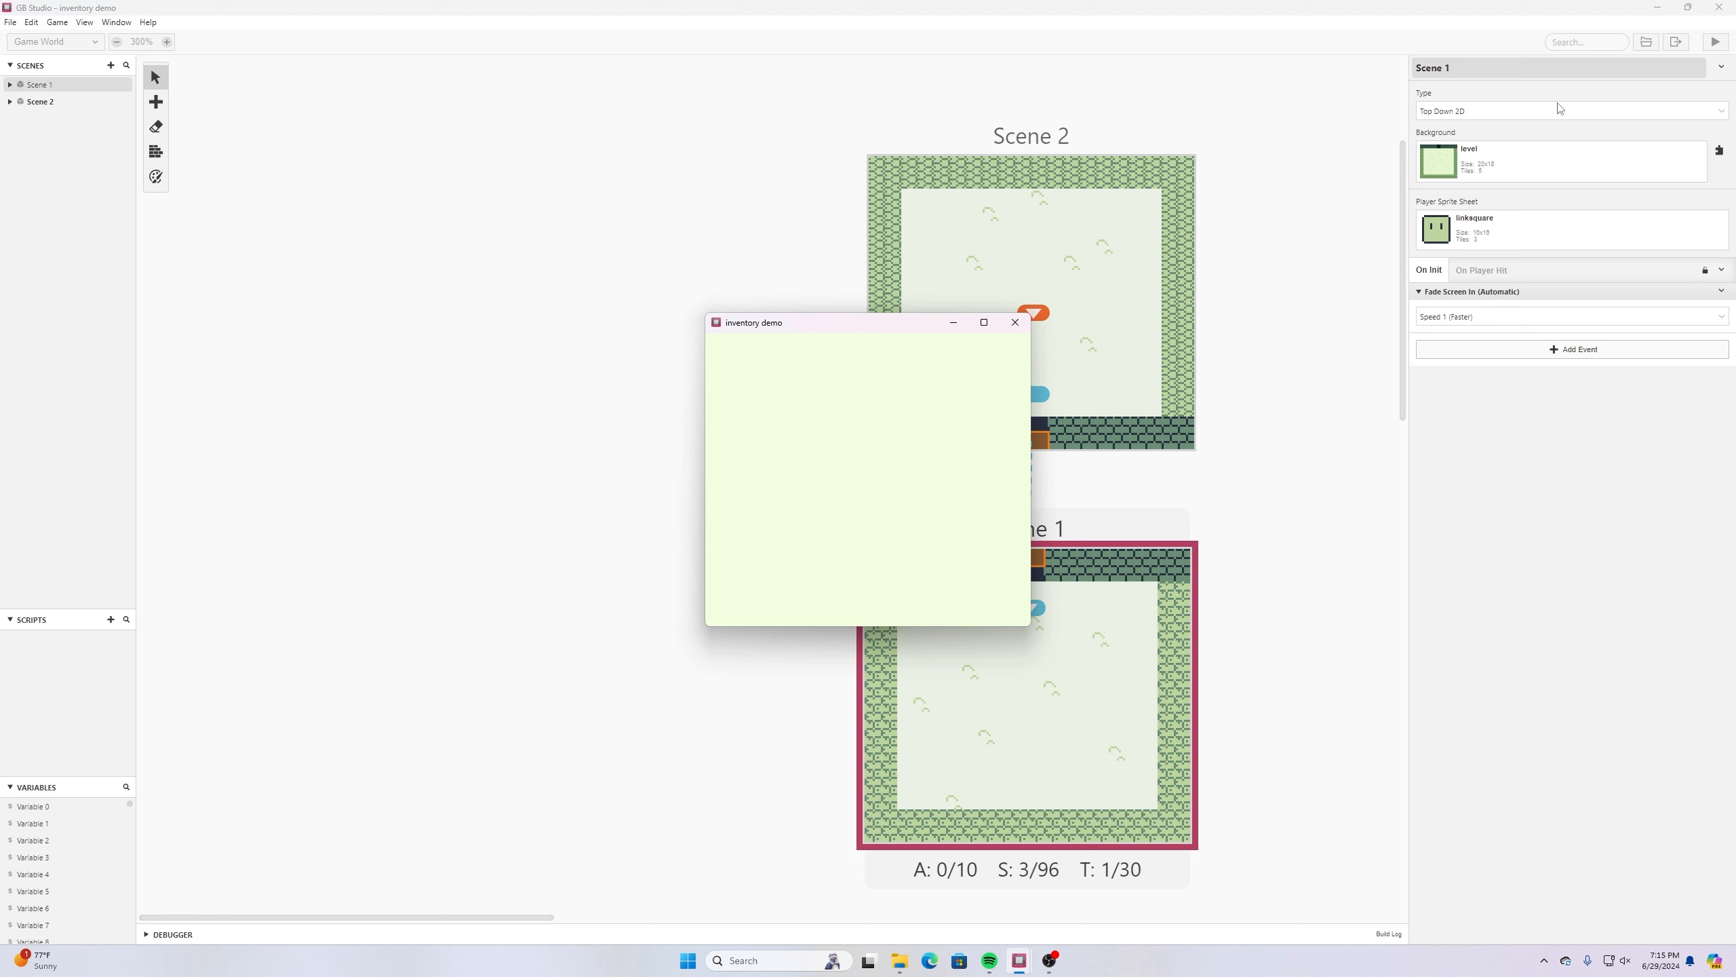
left_click_drag(922, 326, 725, 330)
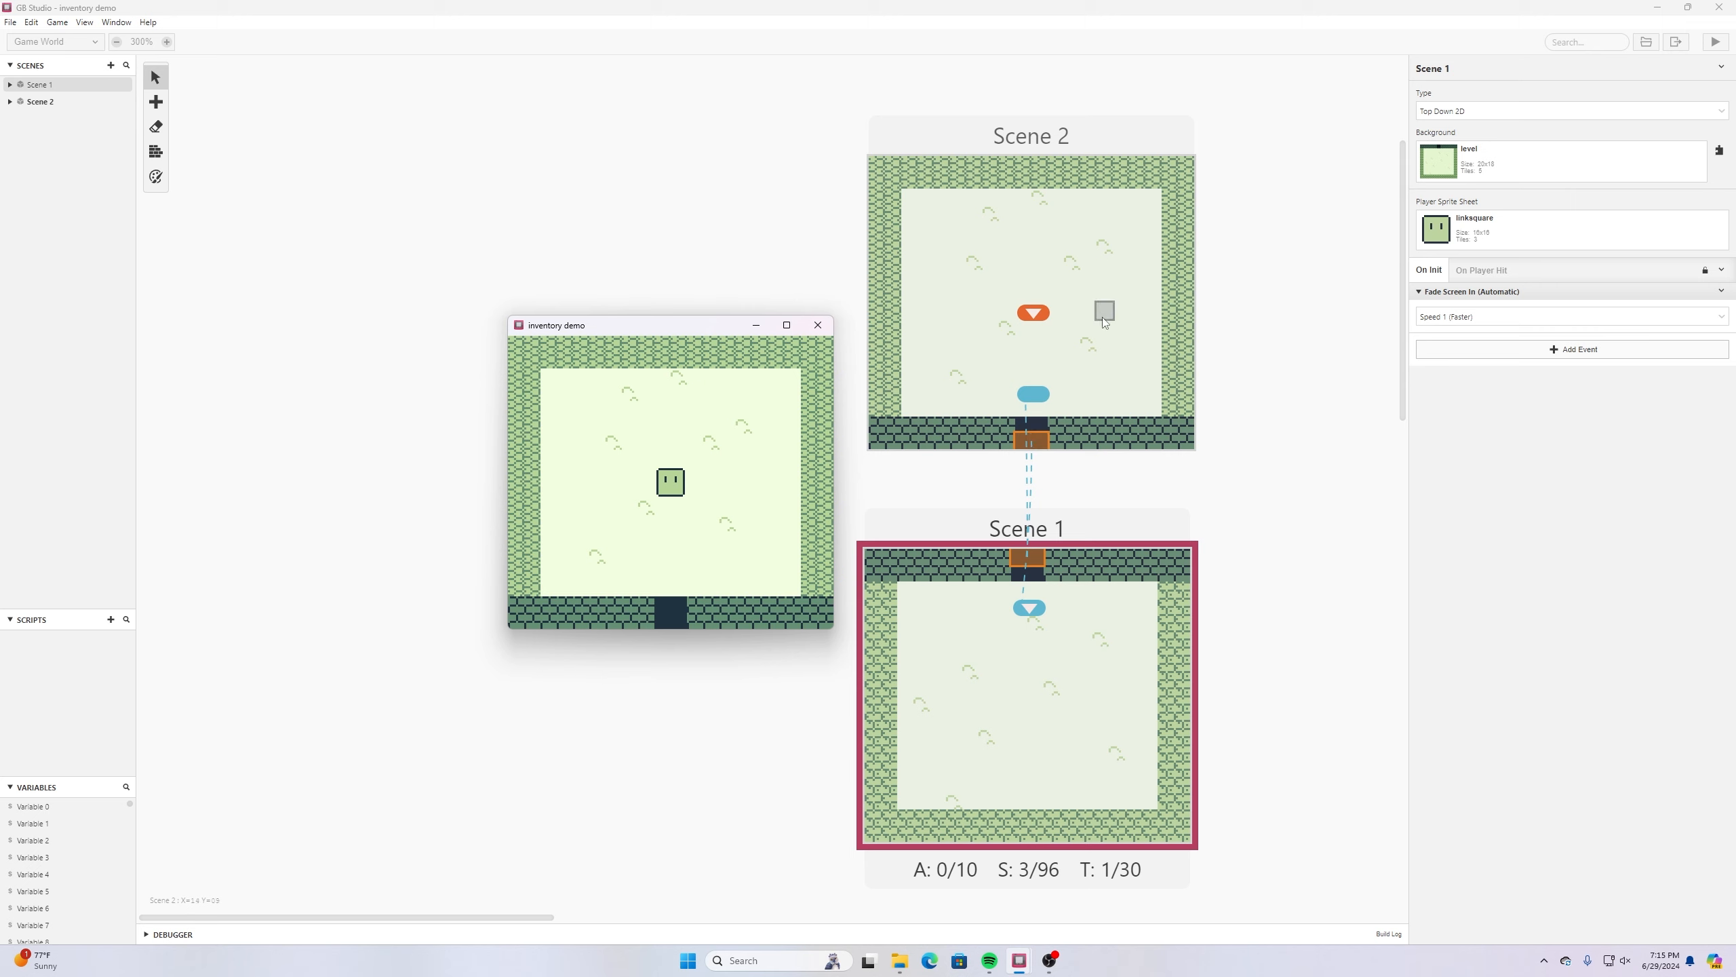
key("Down")
key("Down")
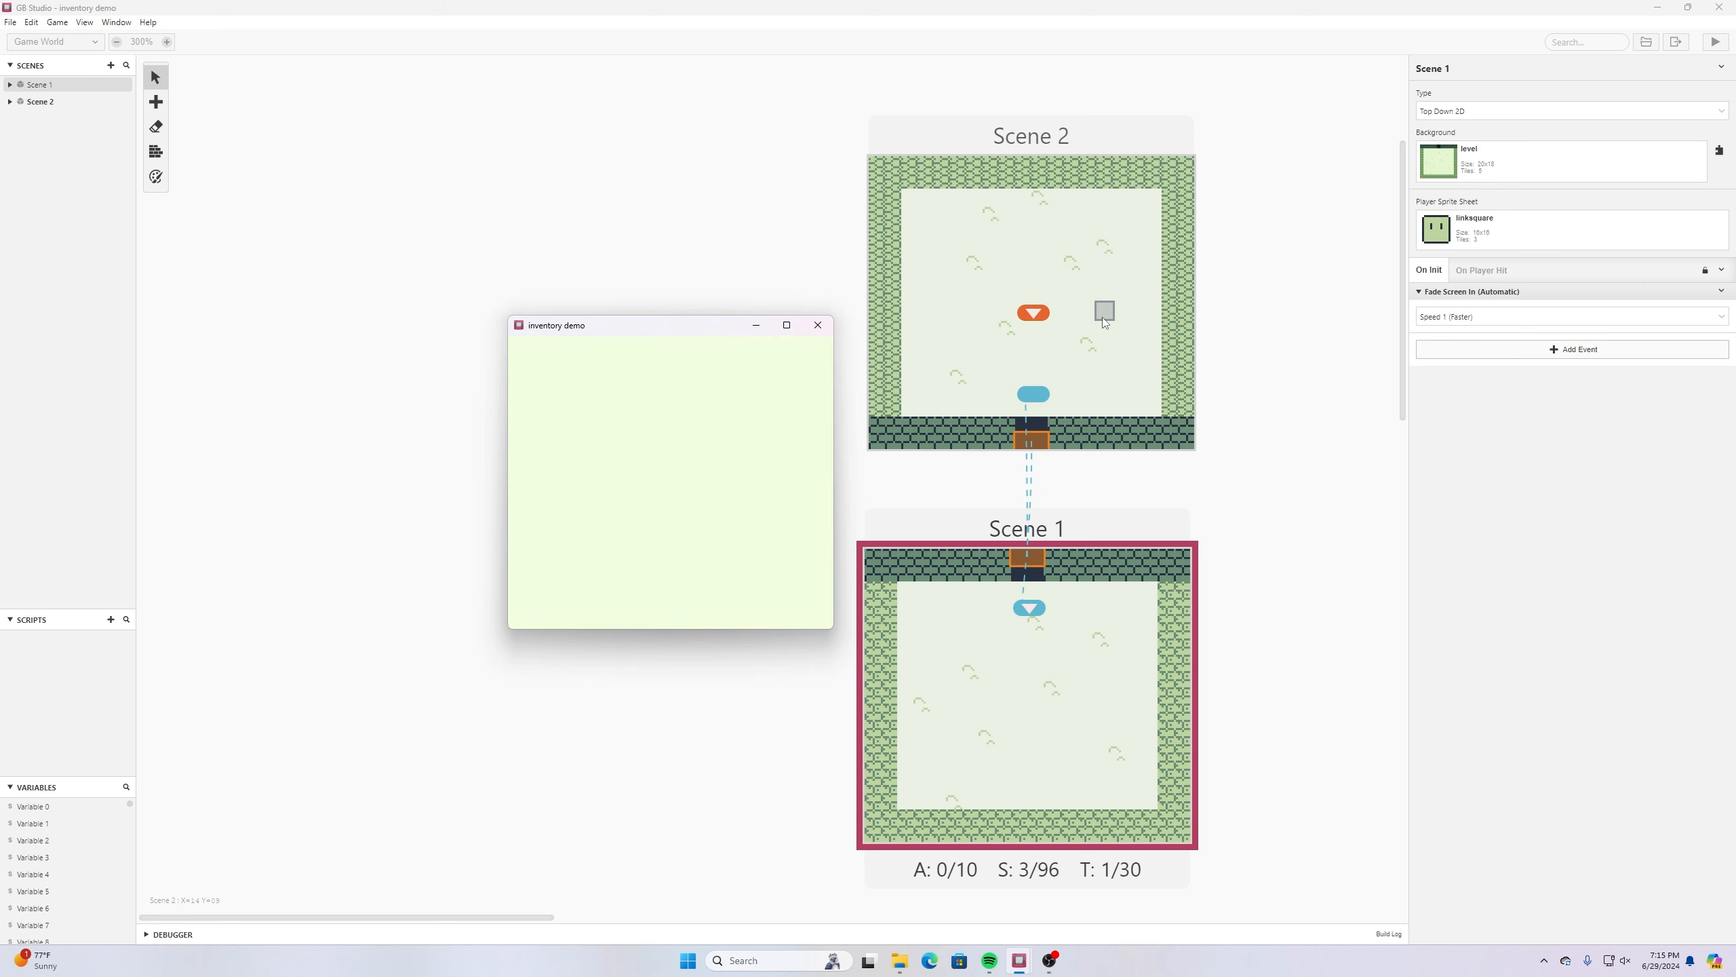
key("Up")
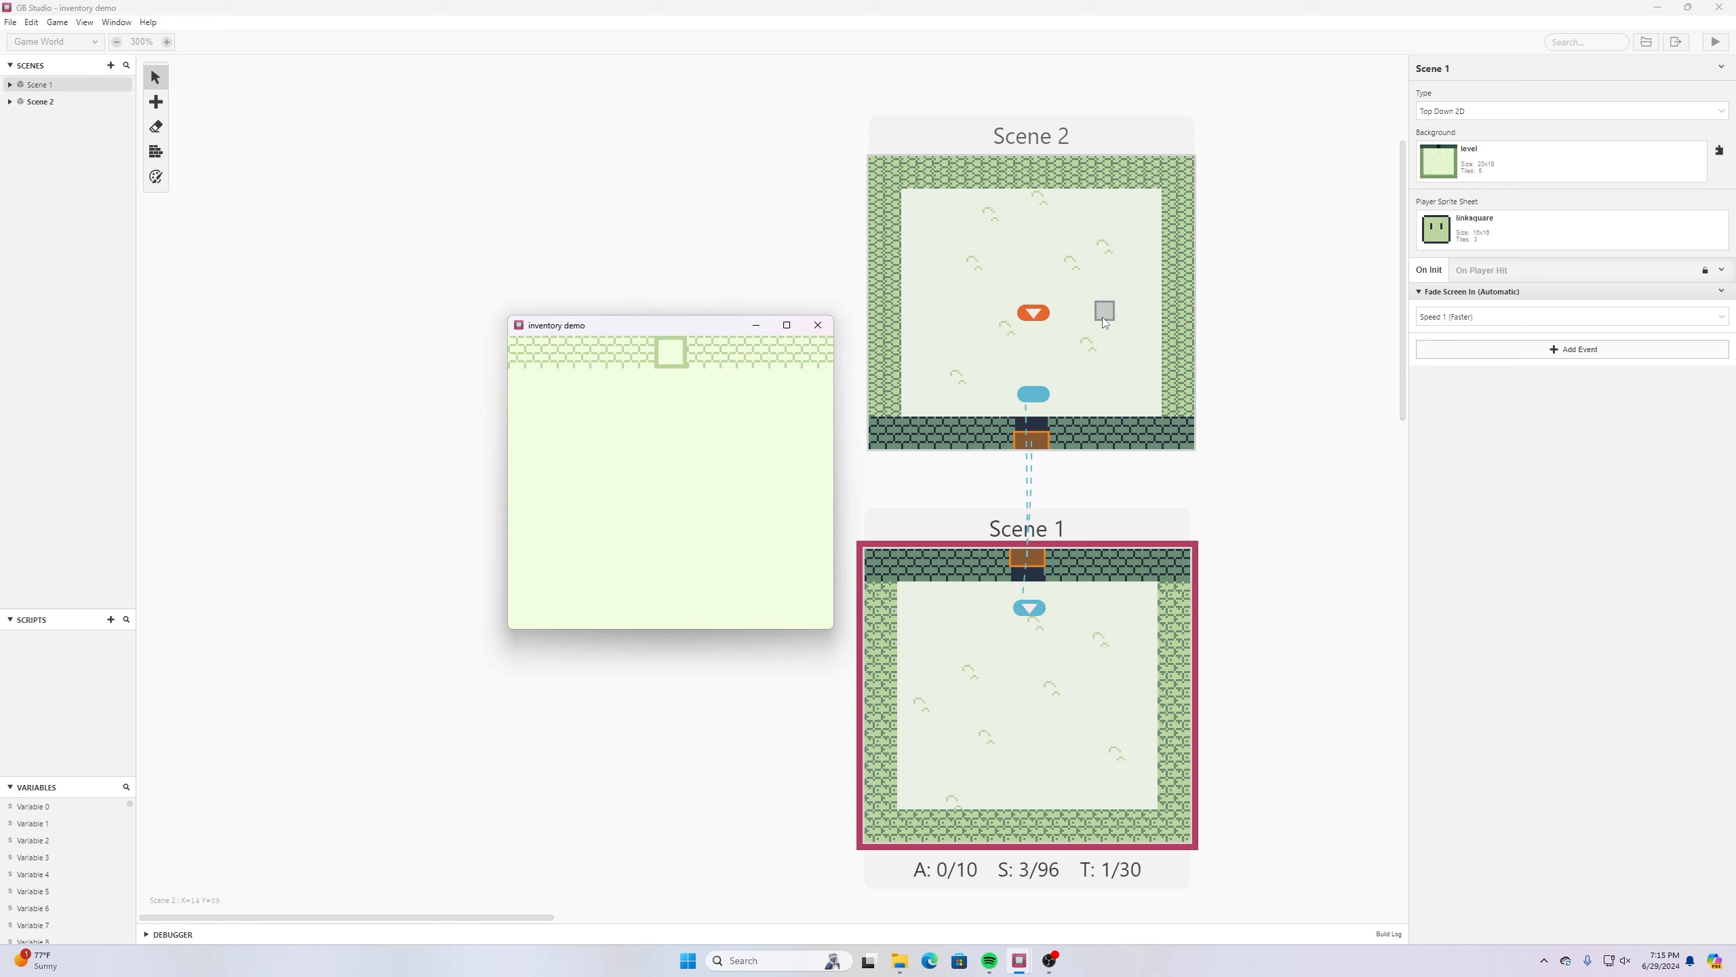
key("Up")
key("Down")
key("Left")
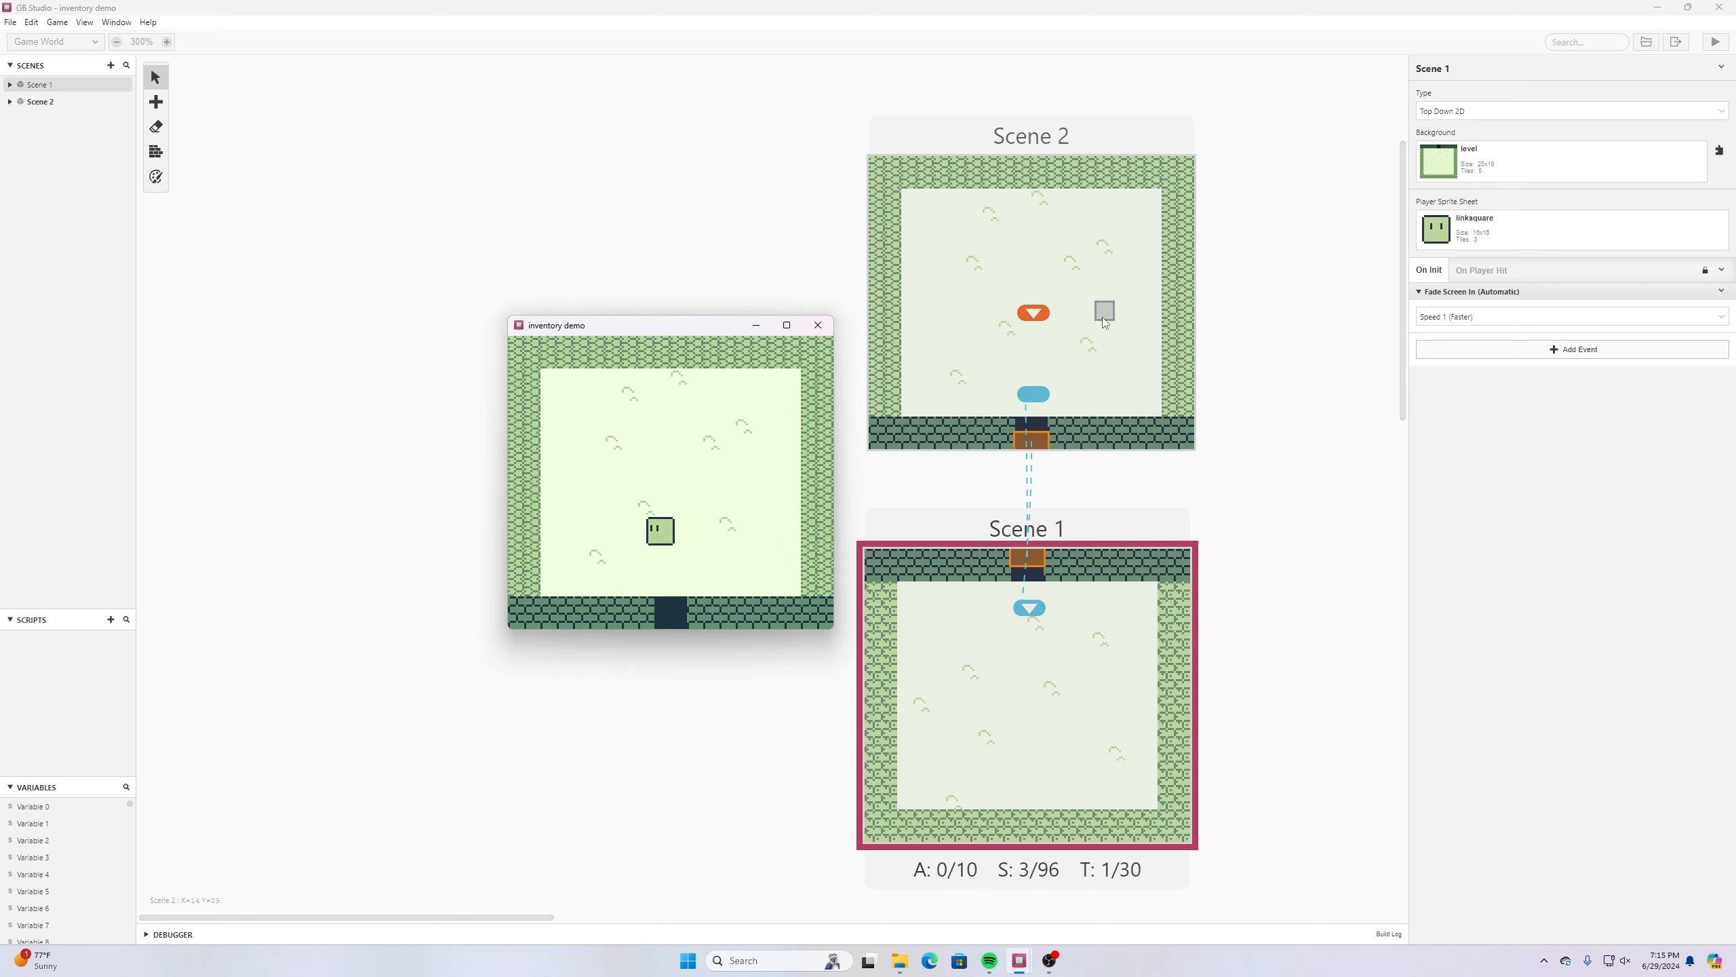
key("Right")
key("Left")
left_click(818, 325)
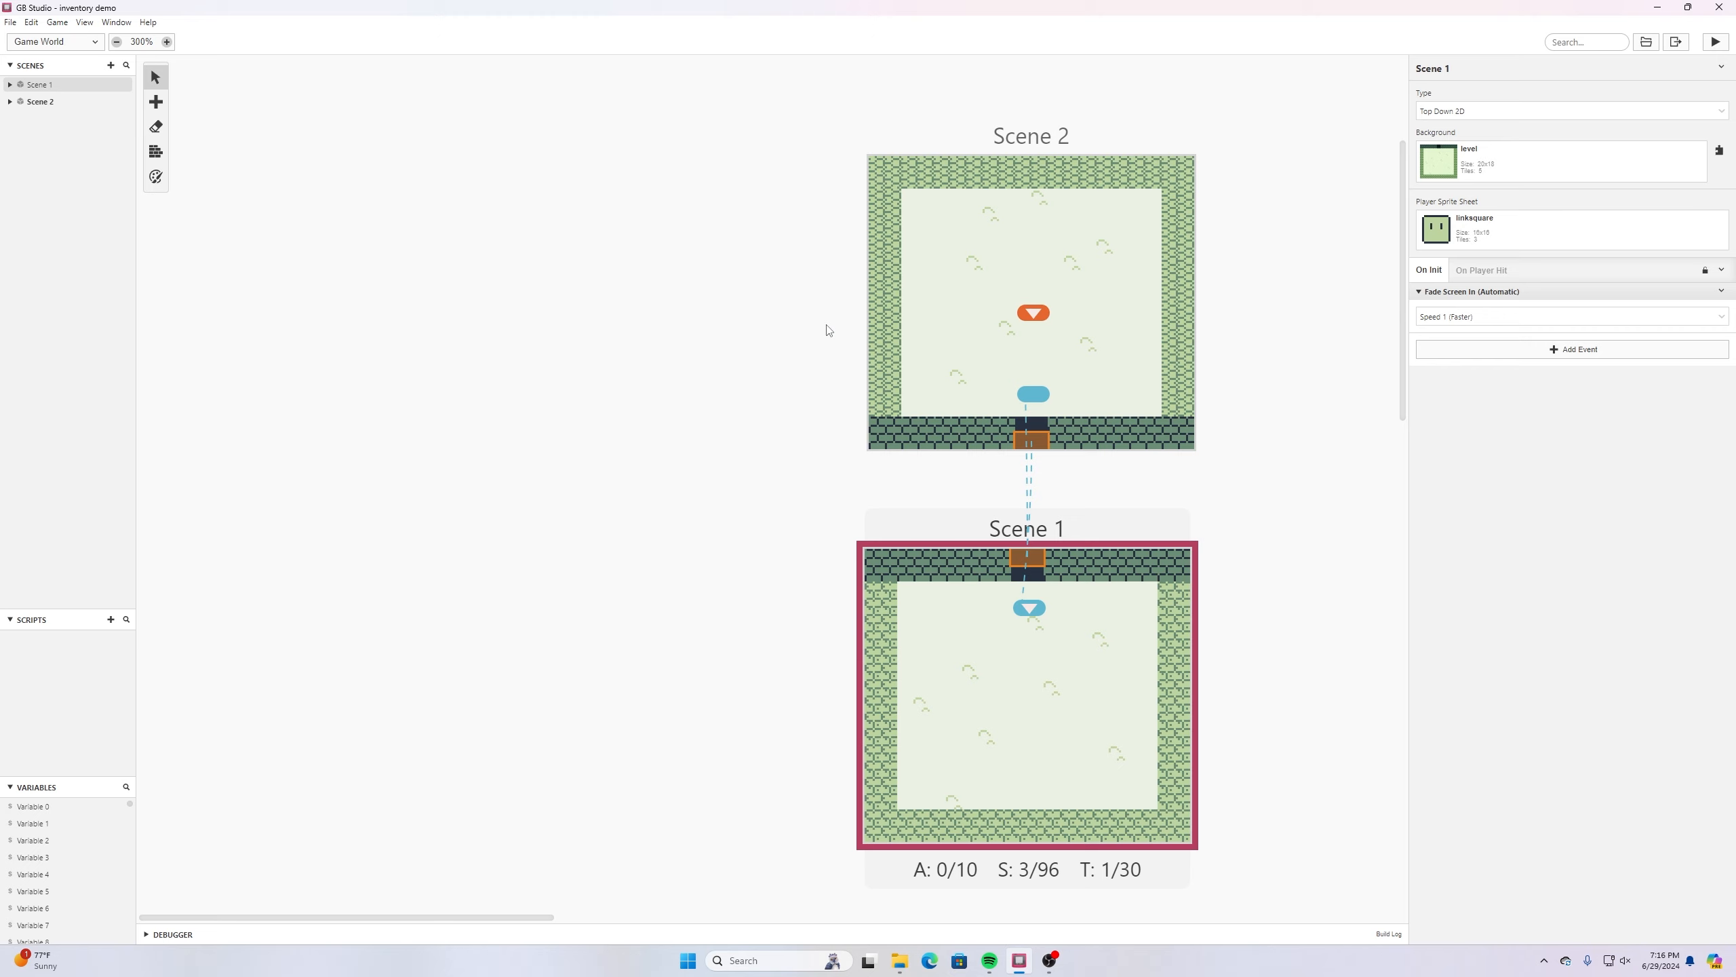
- Place an actor in the lower-left corner of Scene 1's floor at X 2, Y 15 and give it the coin sprite sheet
key("ctrl+b")
middle_click_drag(722, 404, 306, 392)
left_click(1015, 322)
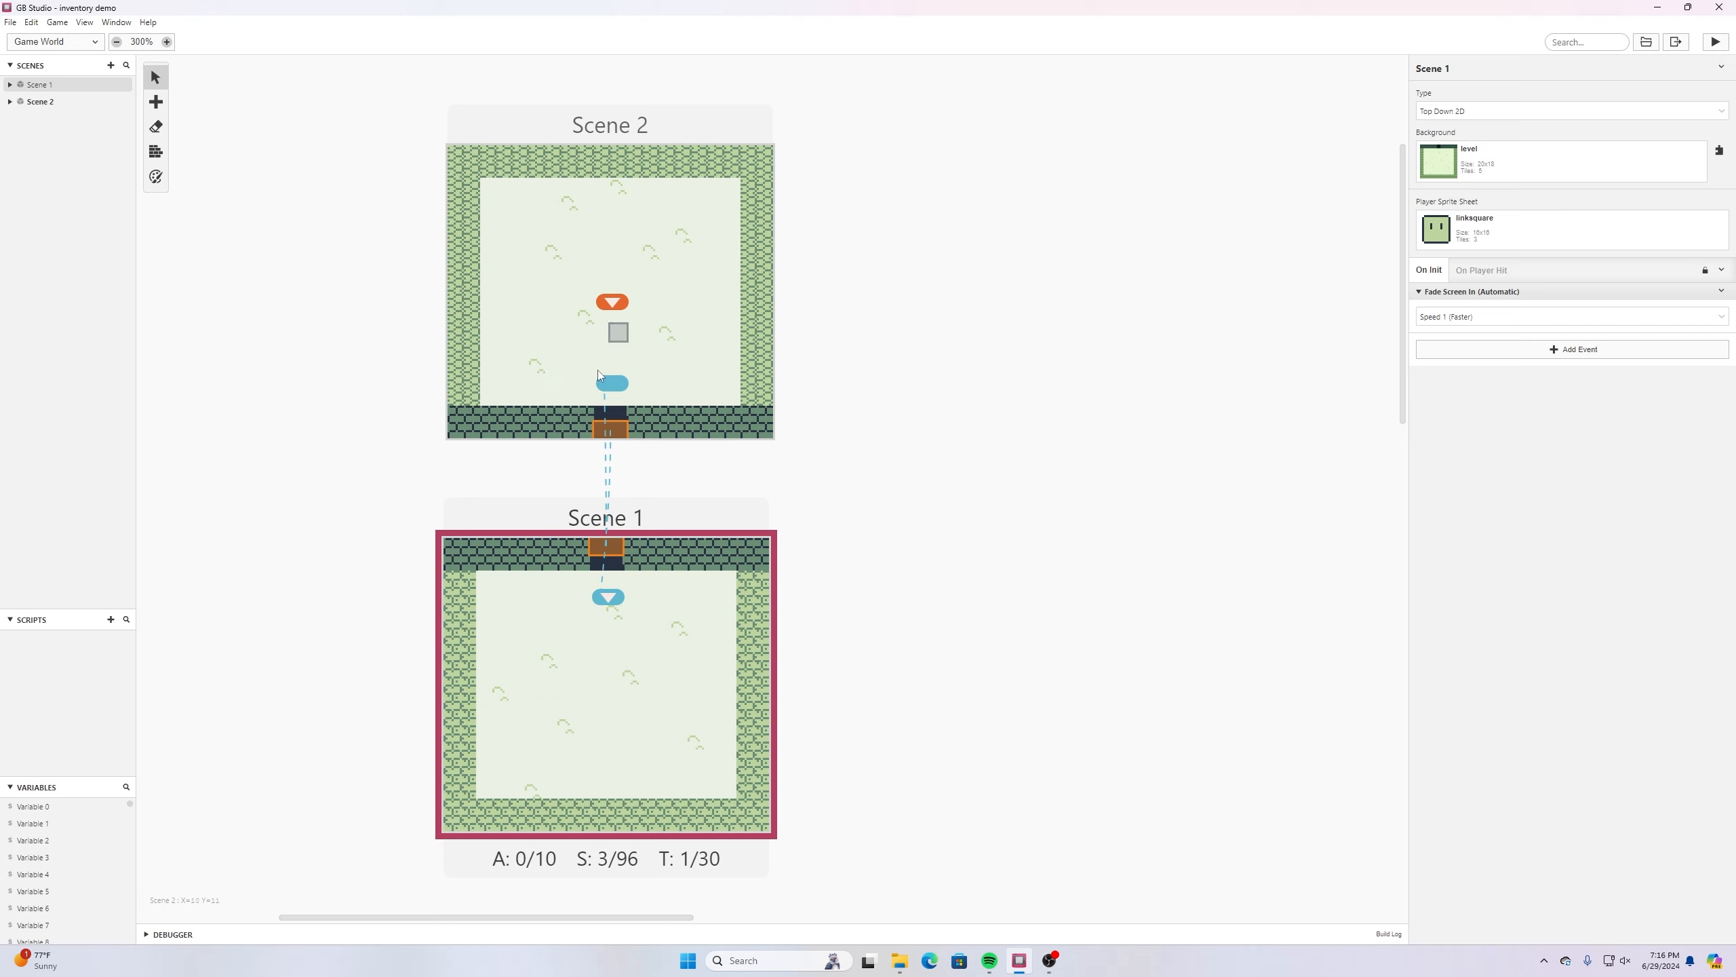
mouse_move(169, 104)
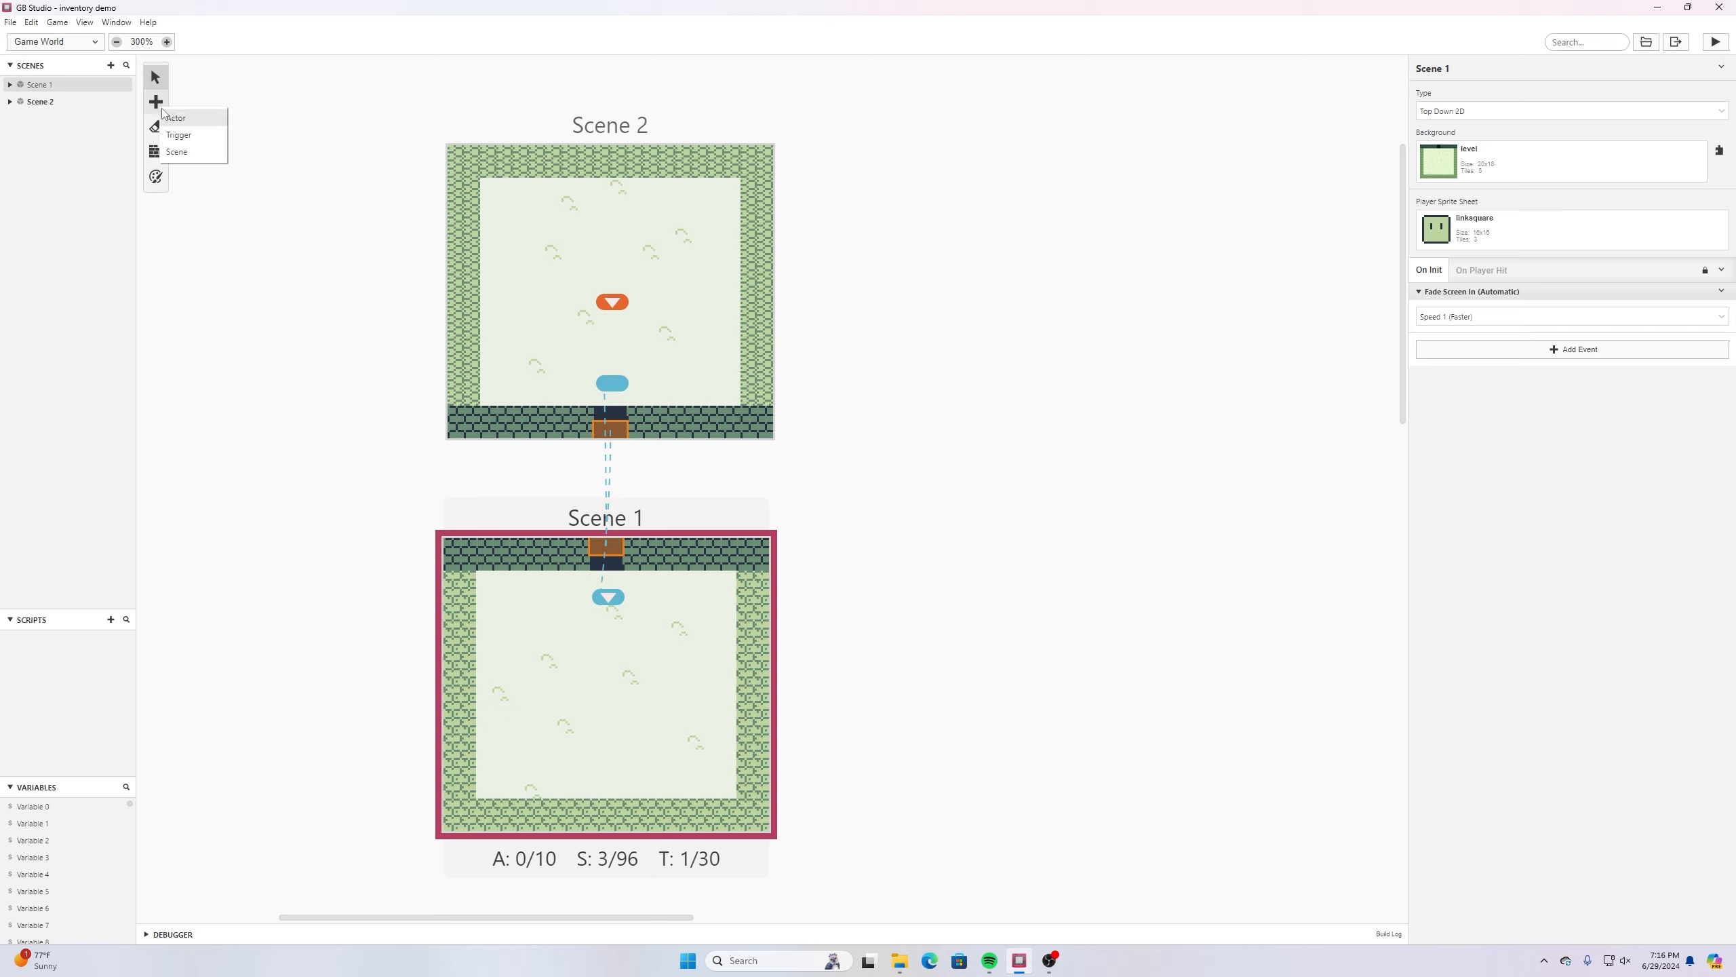
left_click(183, 136)
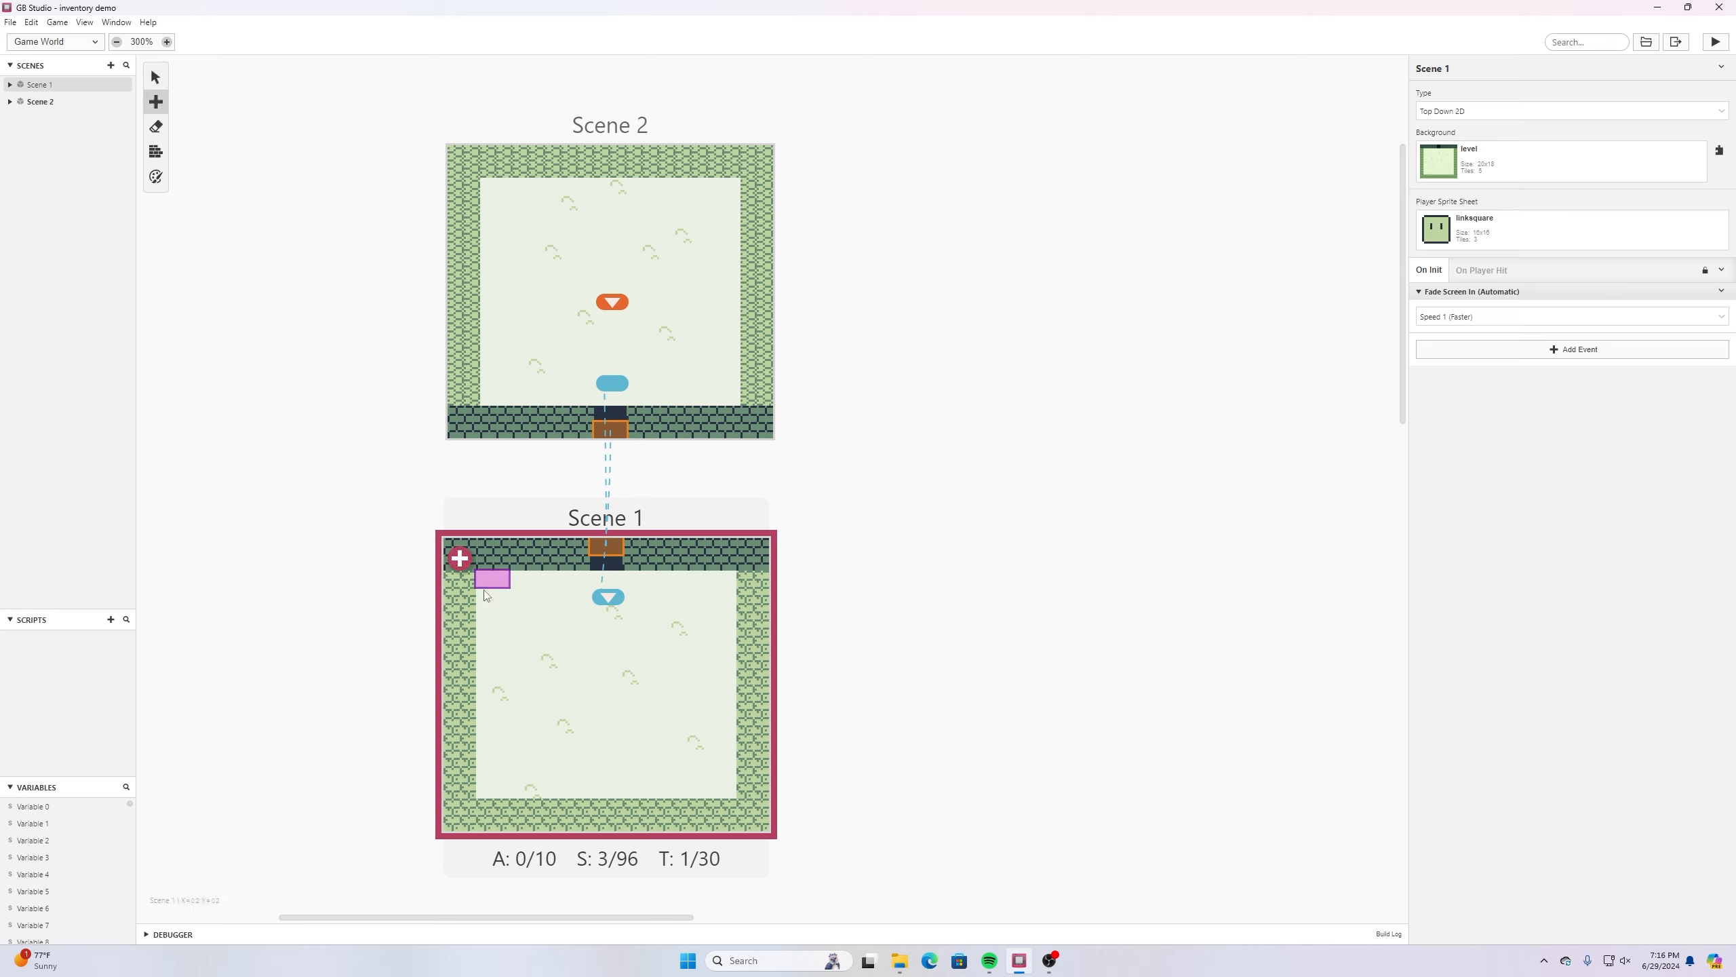
left_click(493, 787)
left_click(1480, 186)
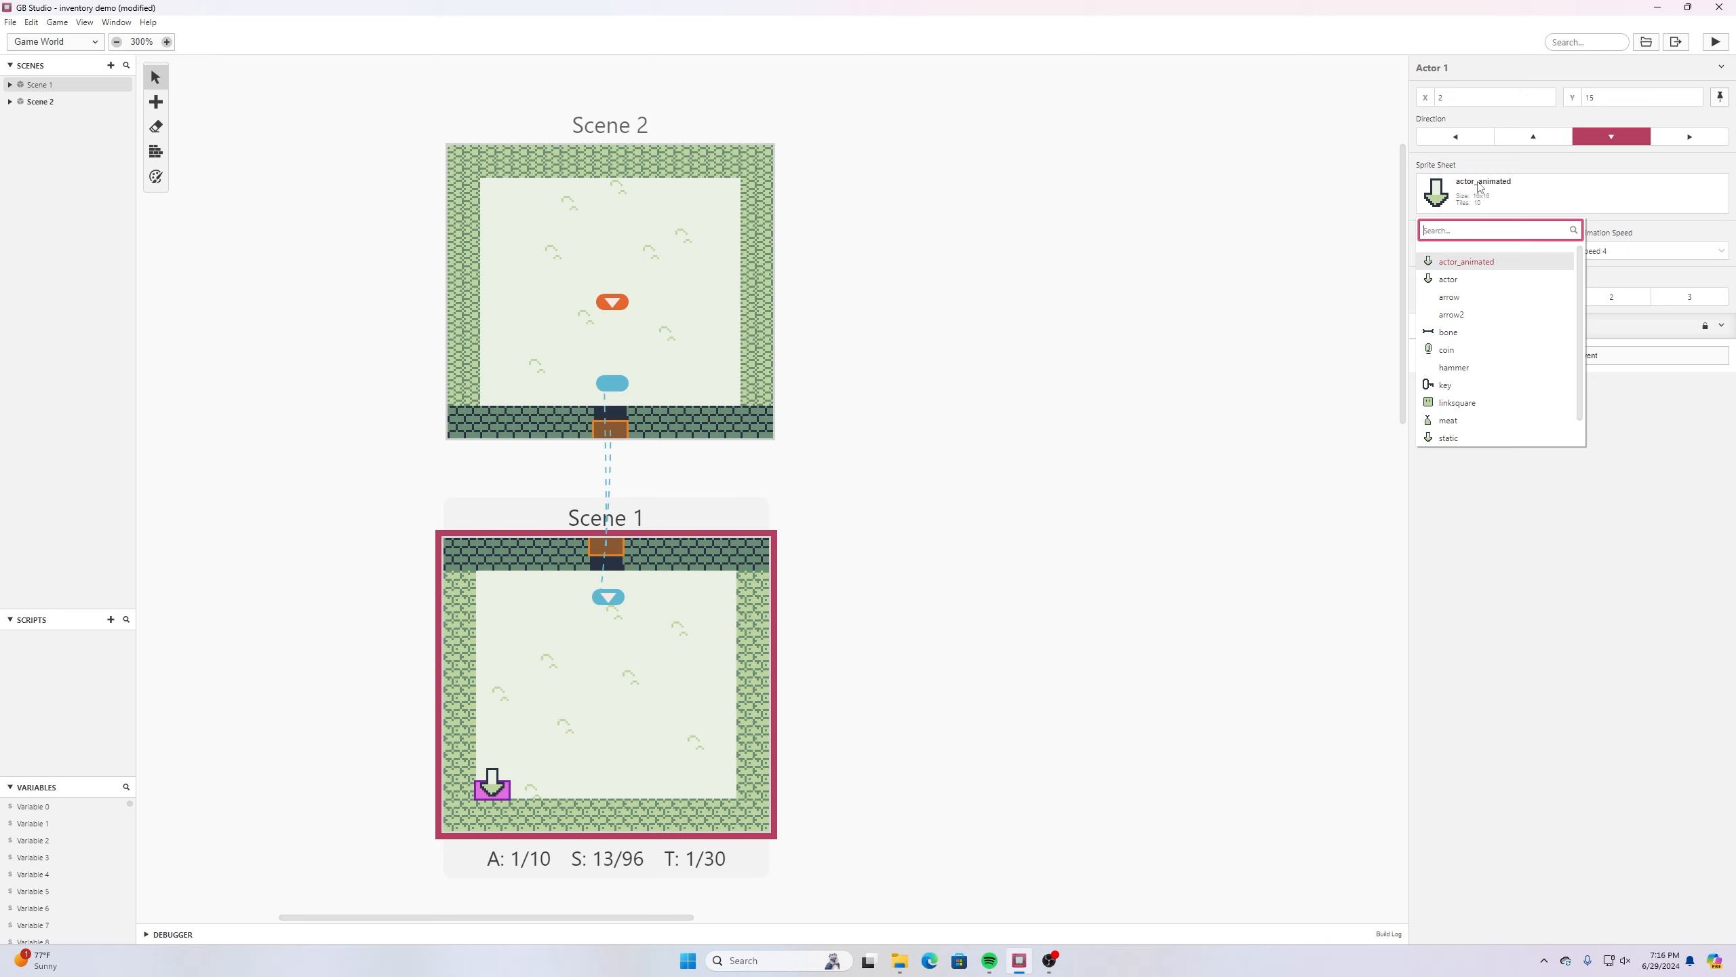
left_click(1448, 349)
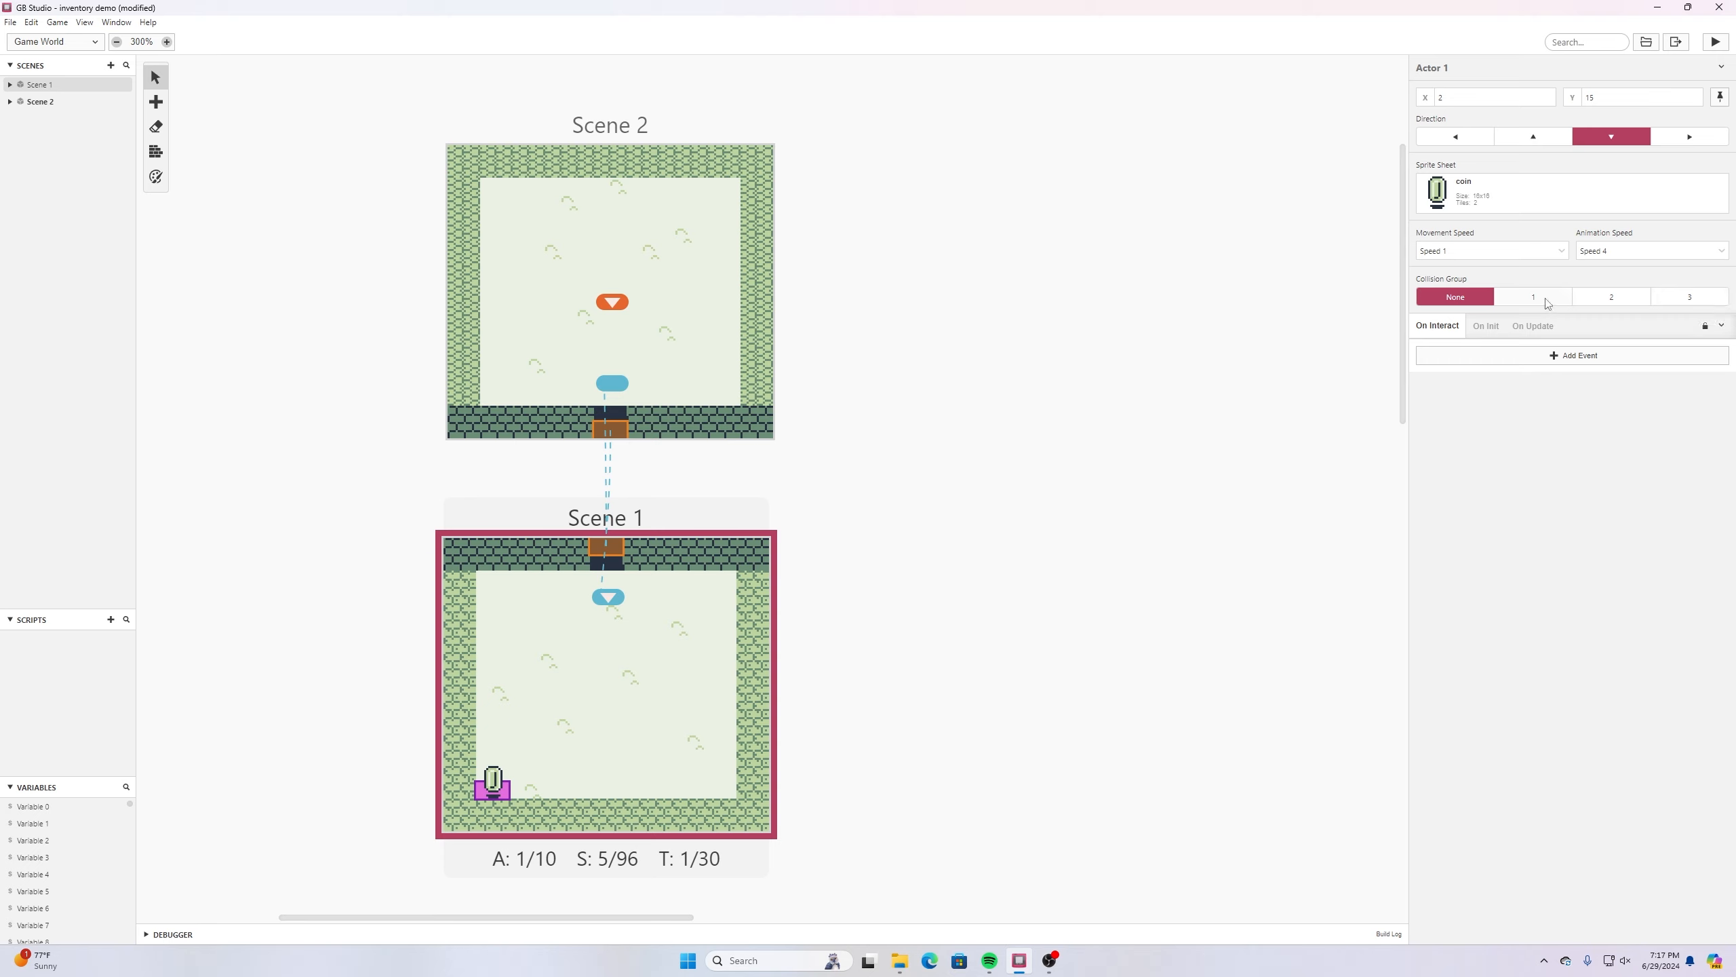
- Set the coin actor's collision group to 1 and make it deactivate itself when hit by the player
left_click(1513, 299)
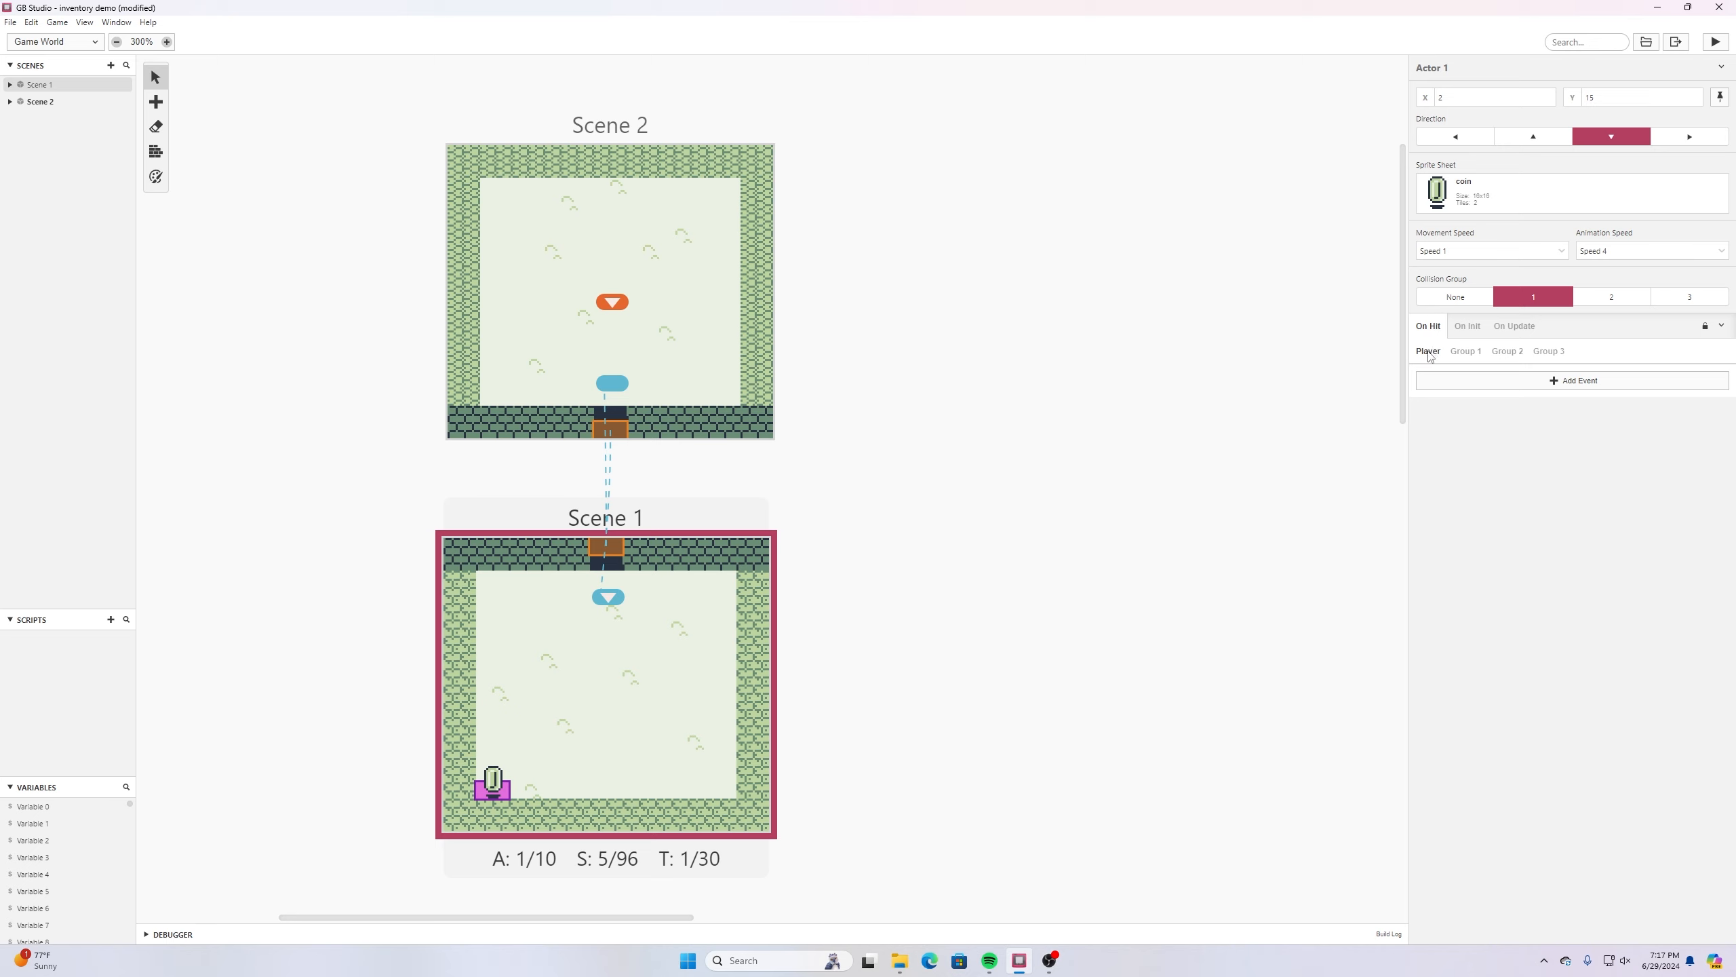
left_click(1502, 384)
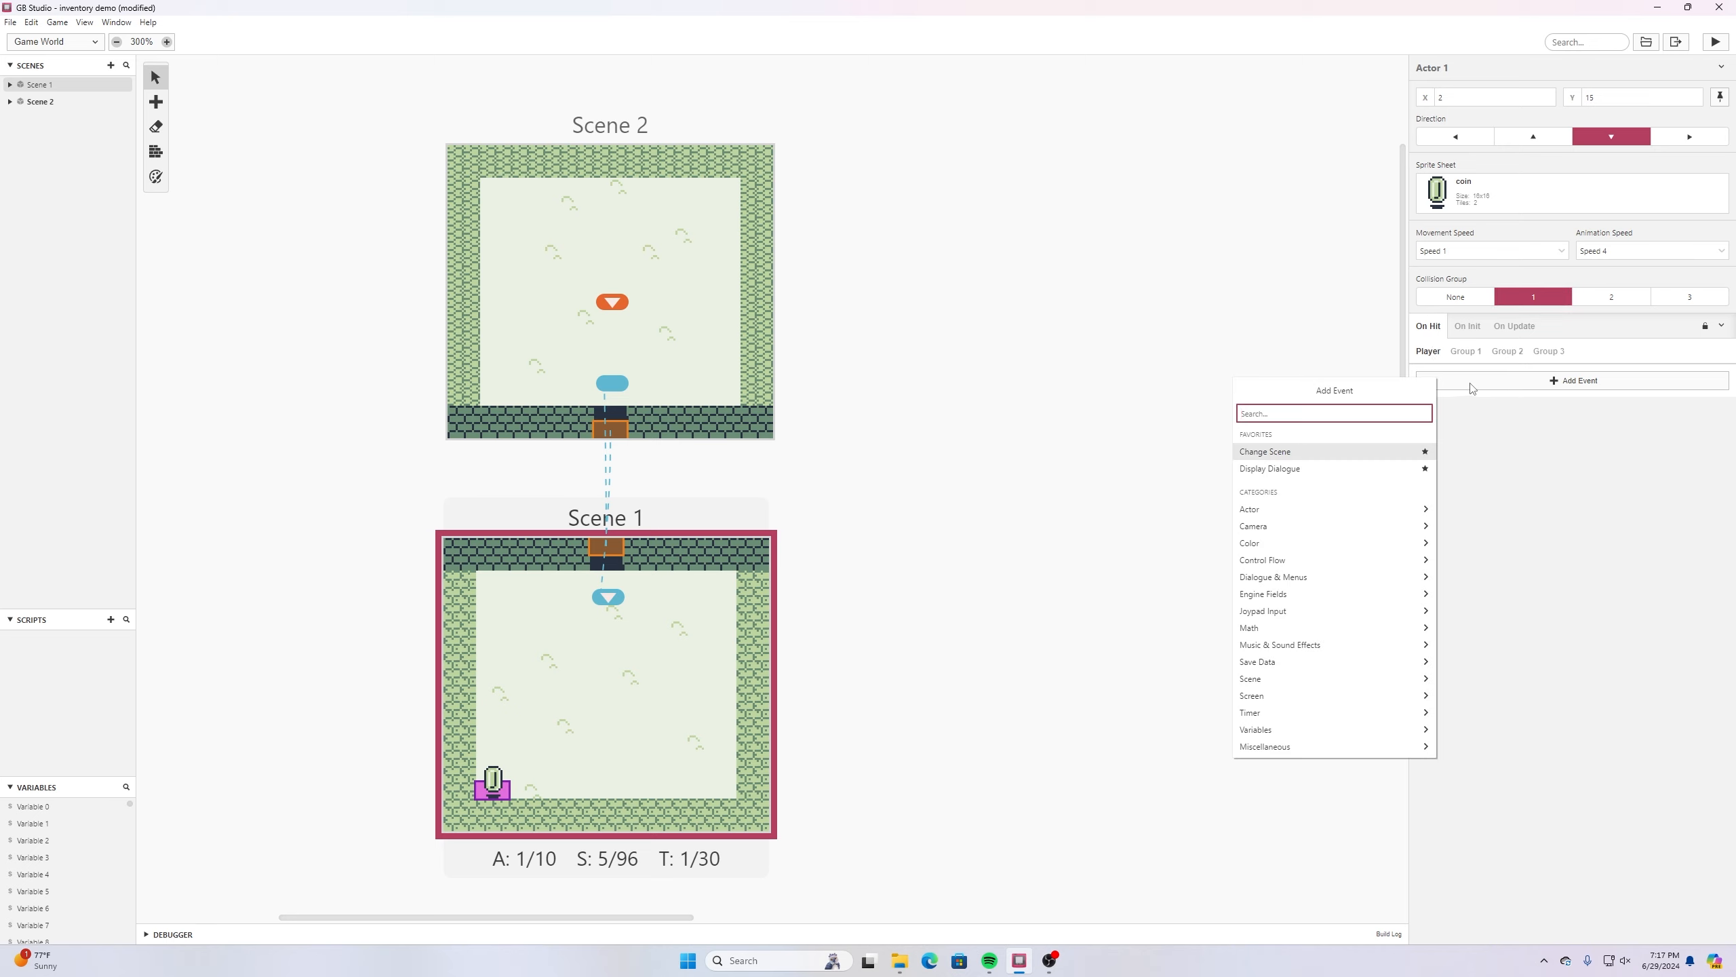
type("dest")
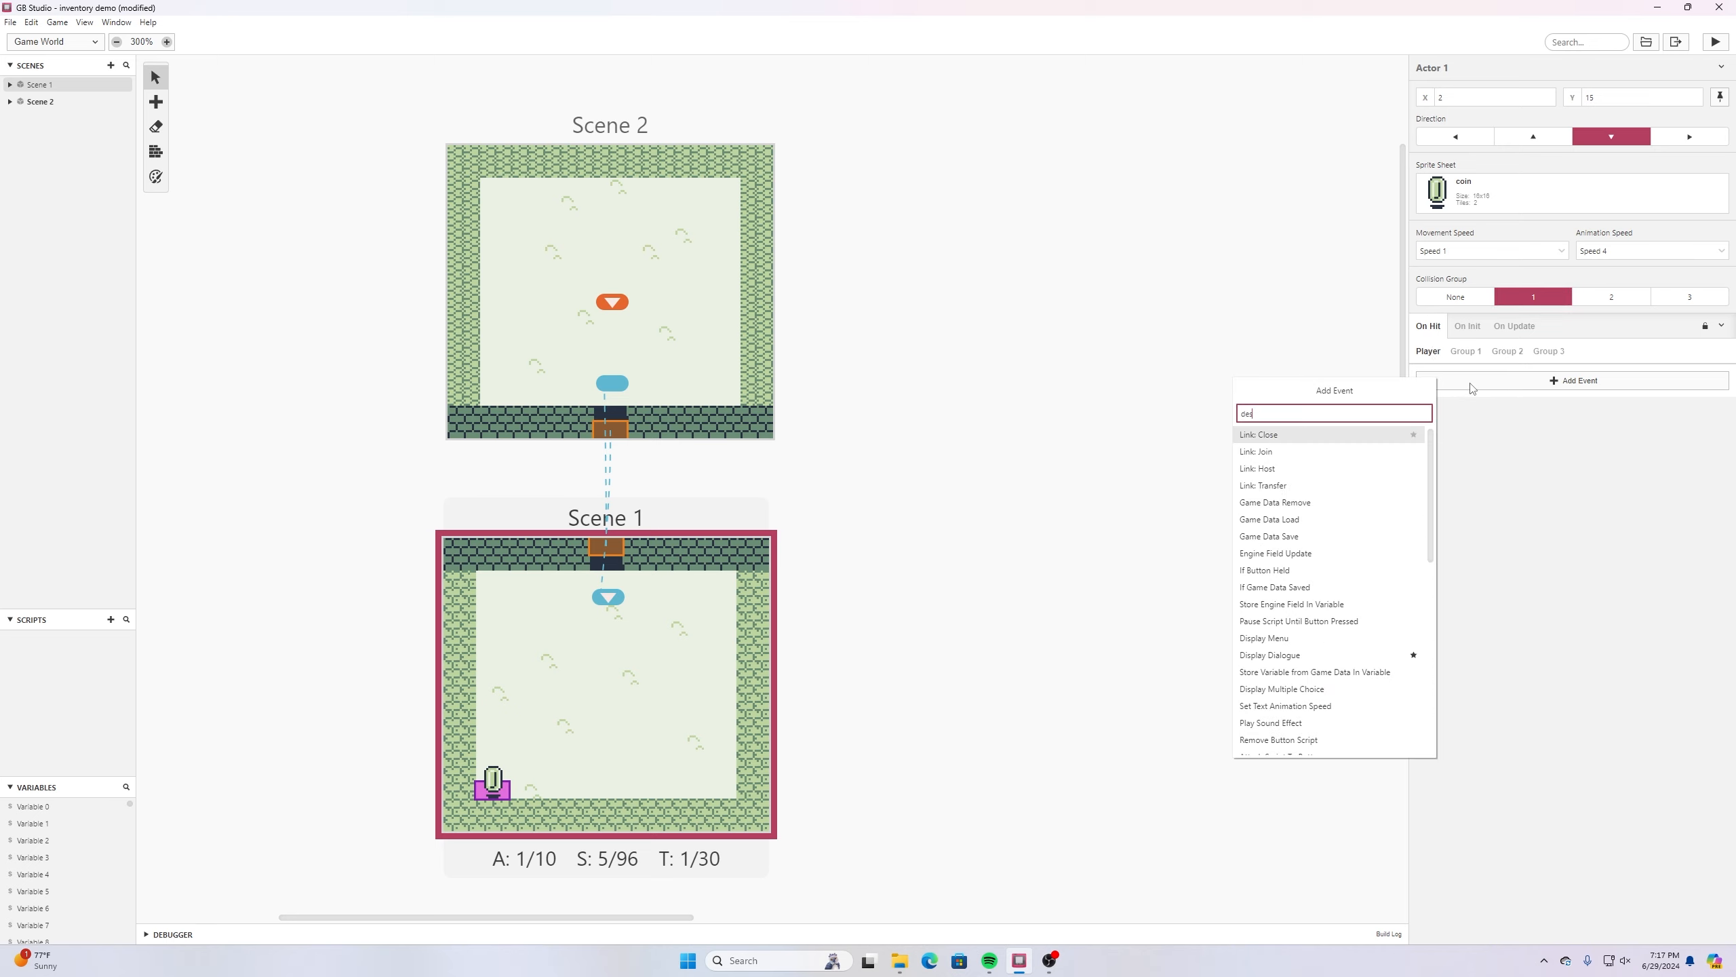
key("BackSpace")
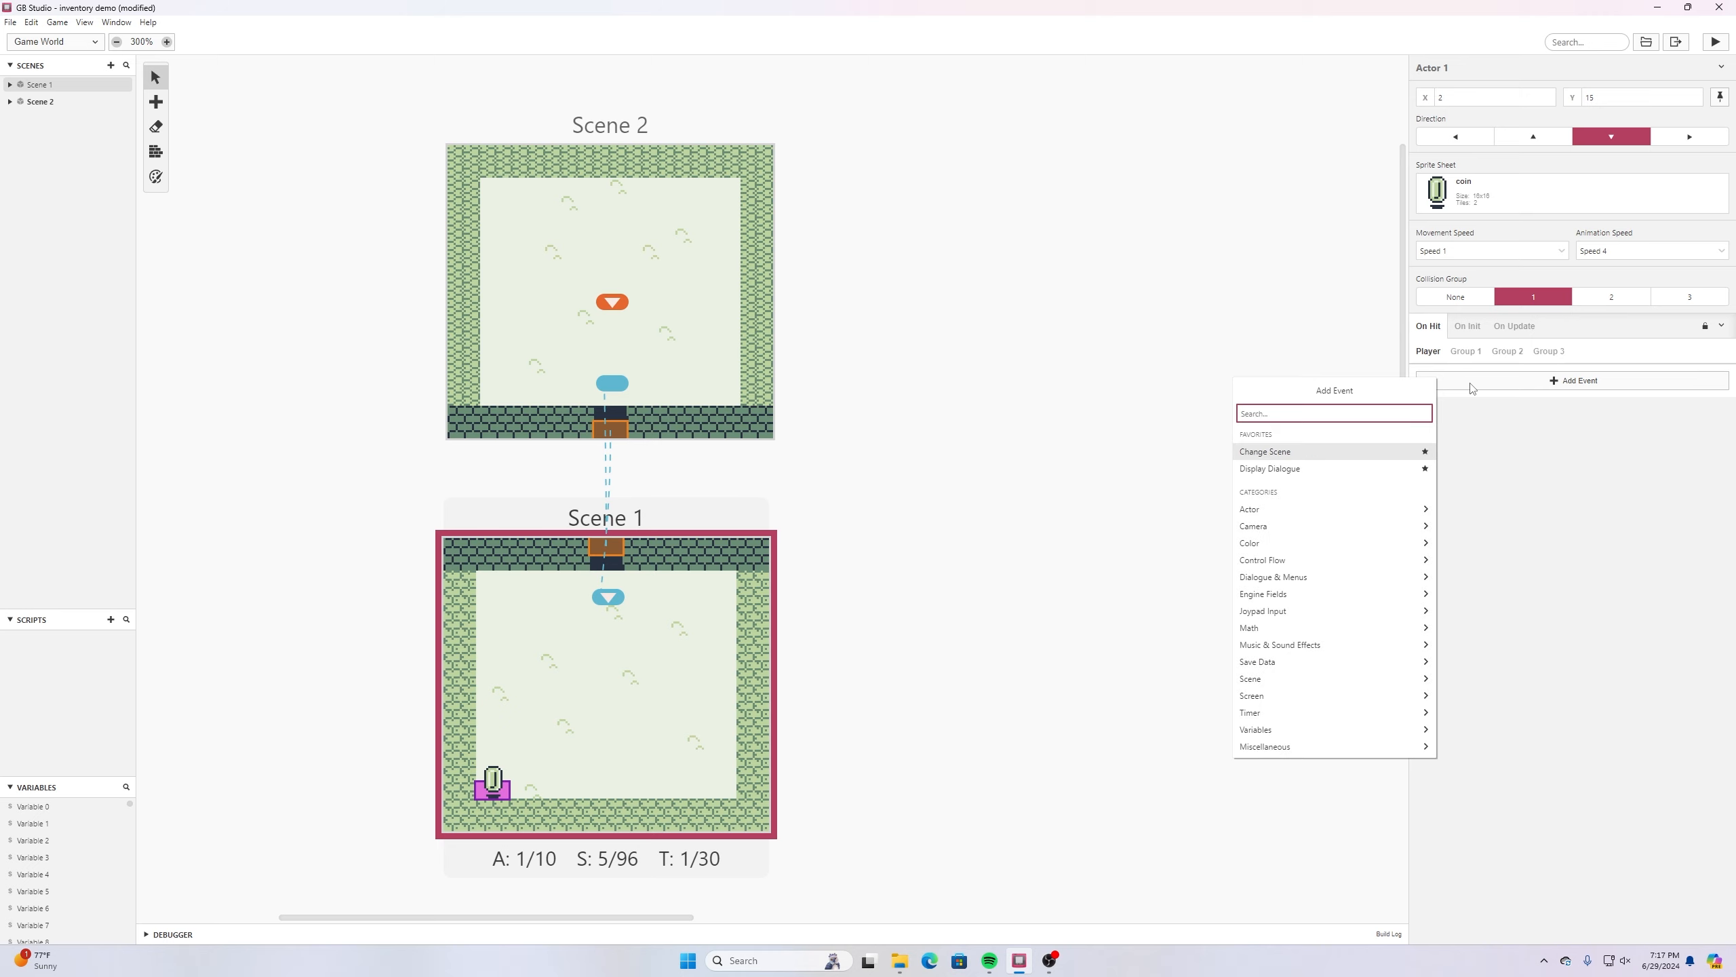
type("deact")
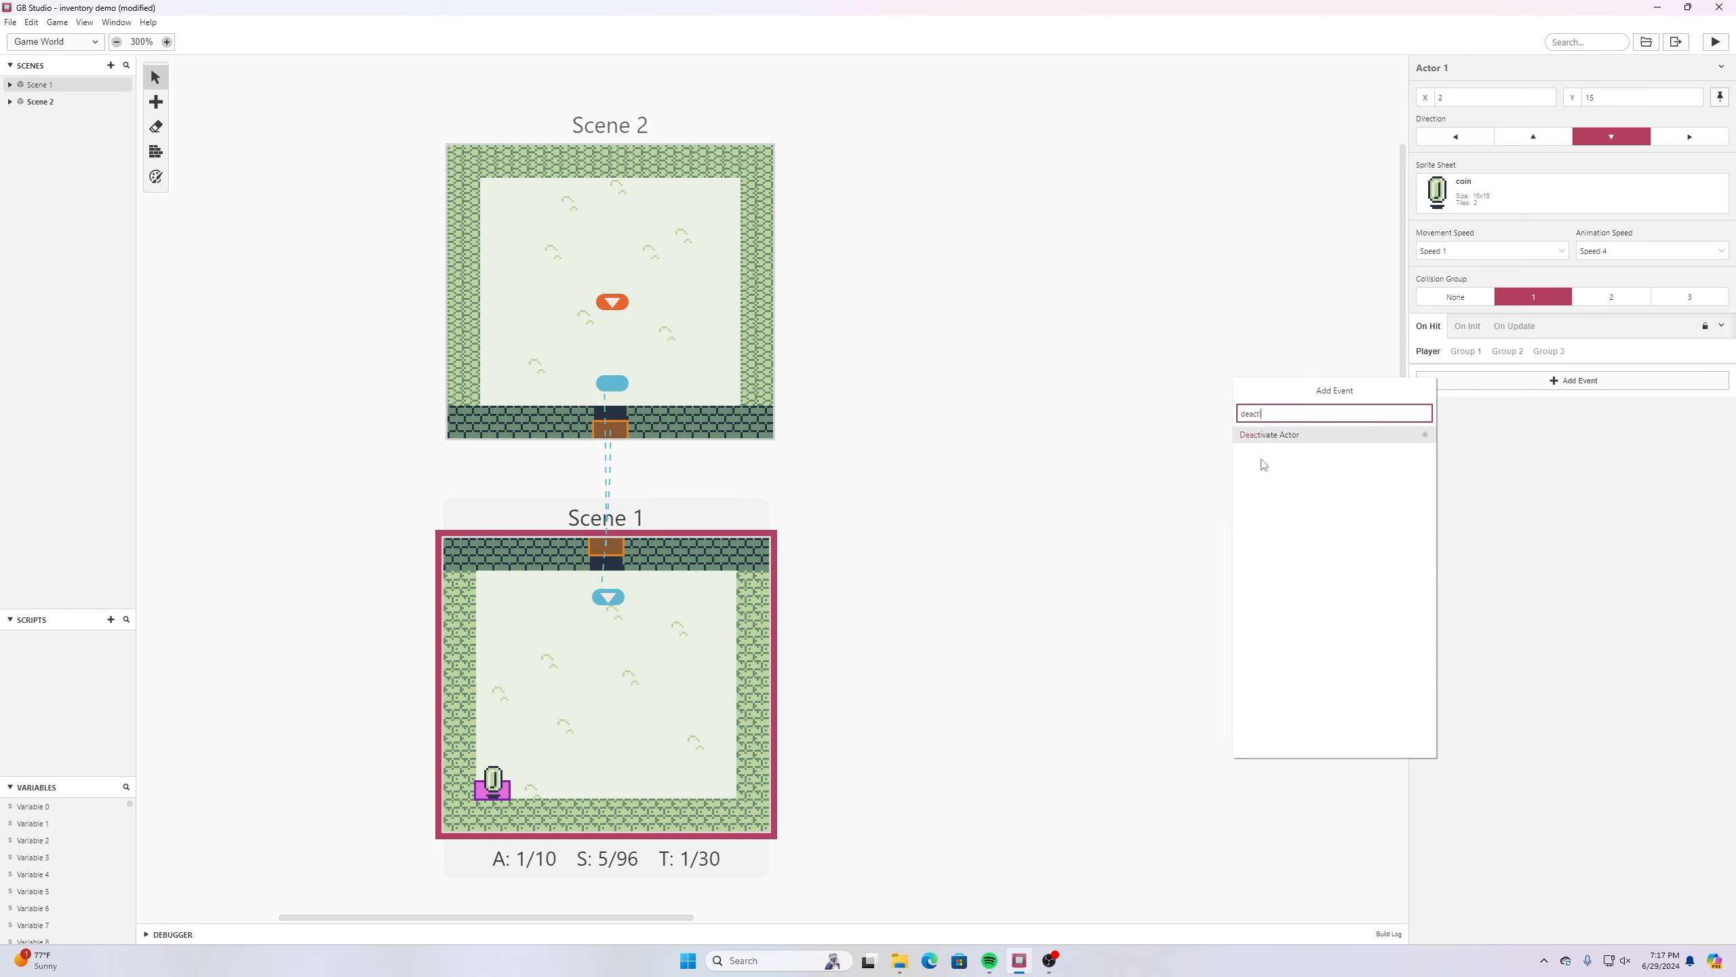
left_click(1279, 435)
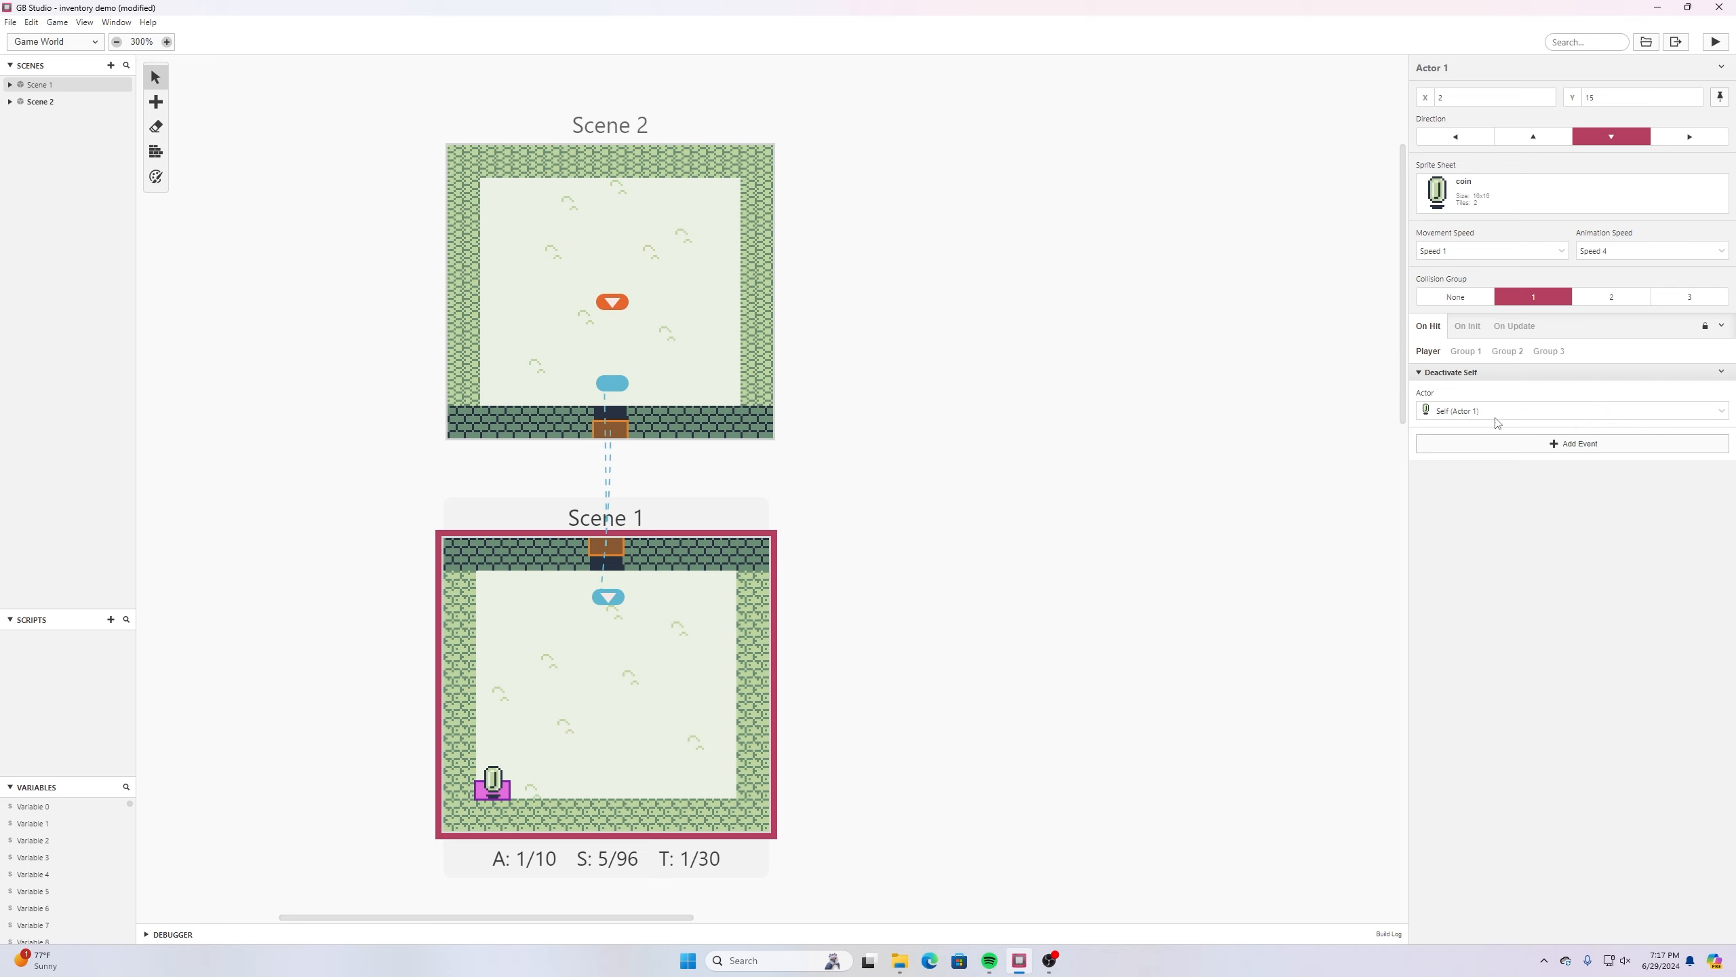
- Add a Variable Increment By 1 event to the coin actor's player-hit script and assign it the global Variable 0
left_click(1497, 445)
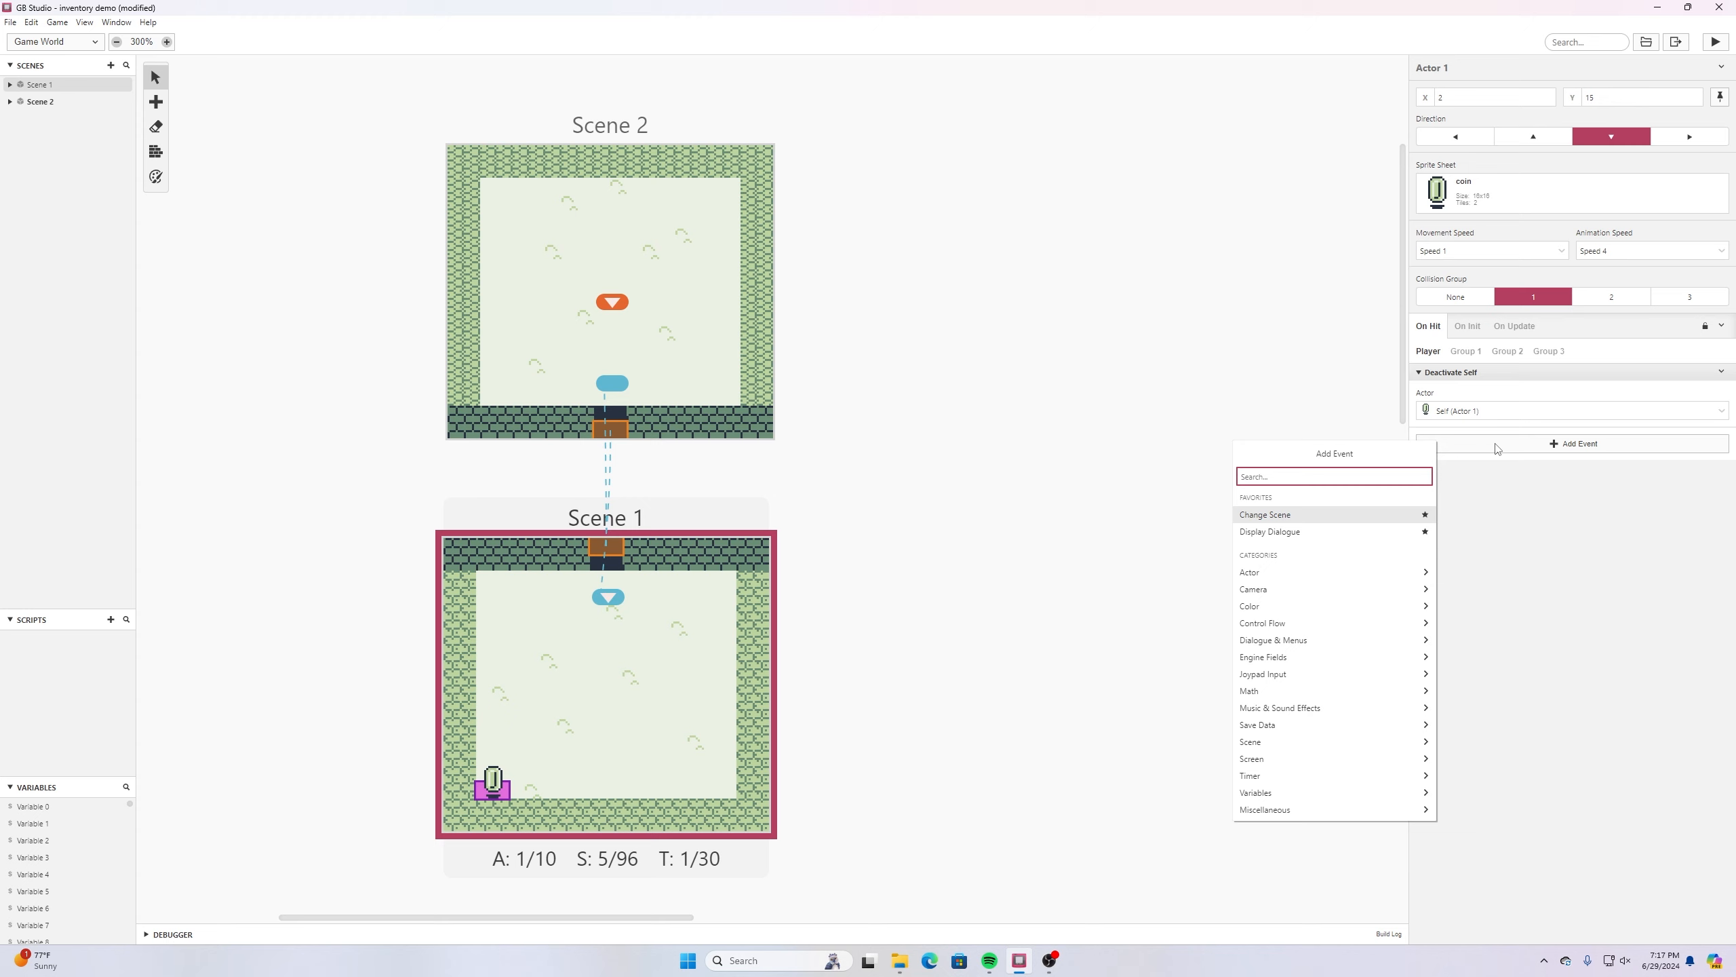
type("variable")
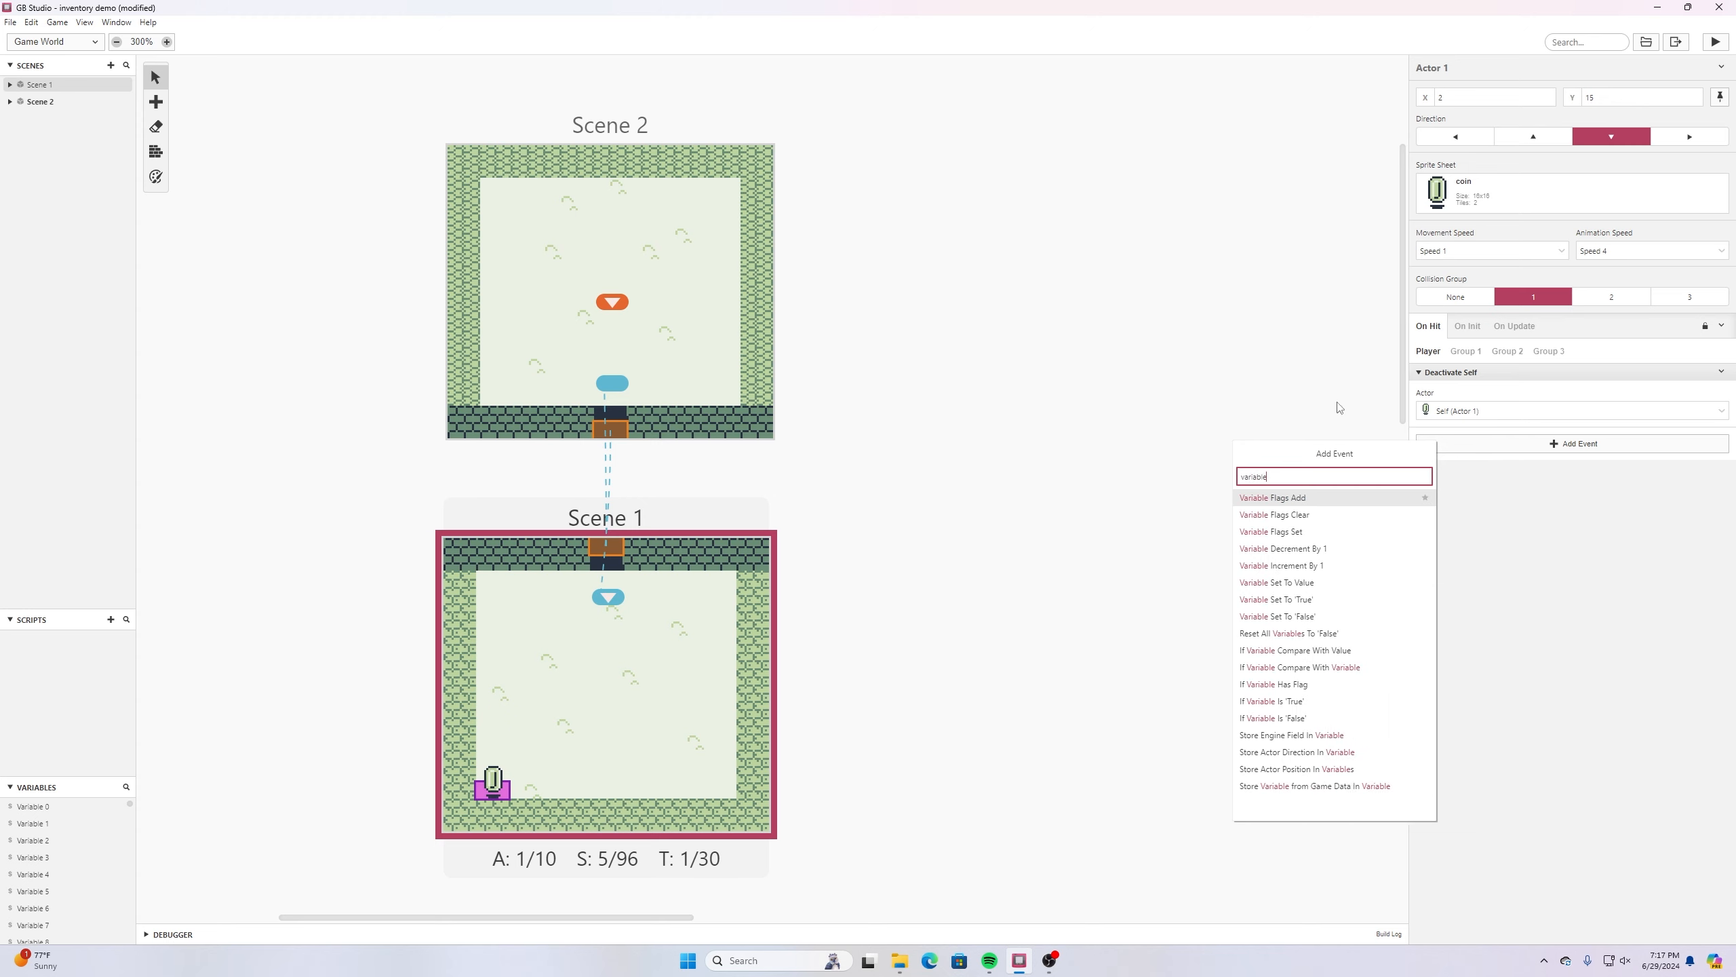
left_click(1277, 565)
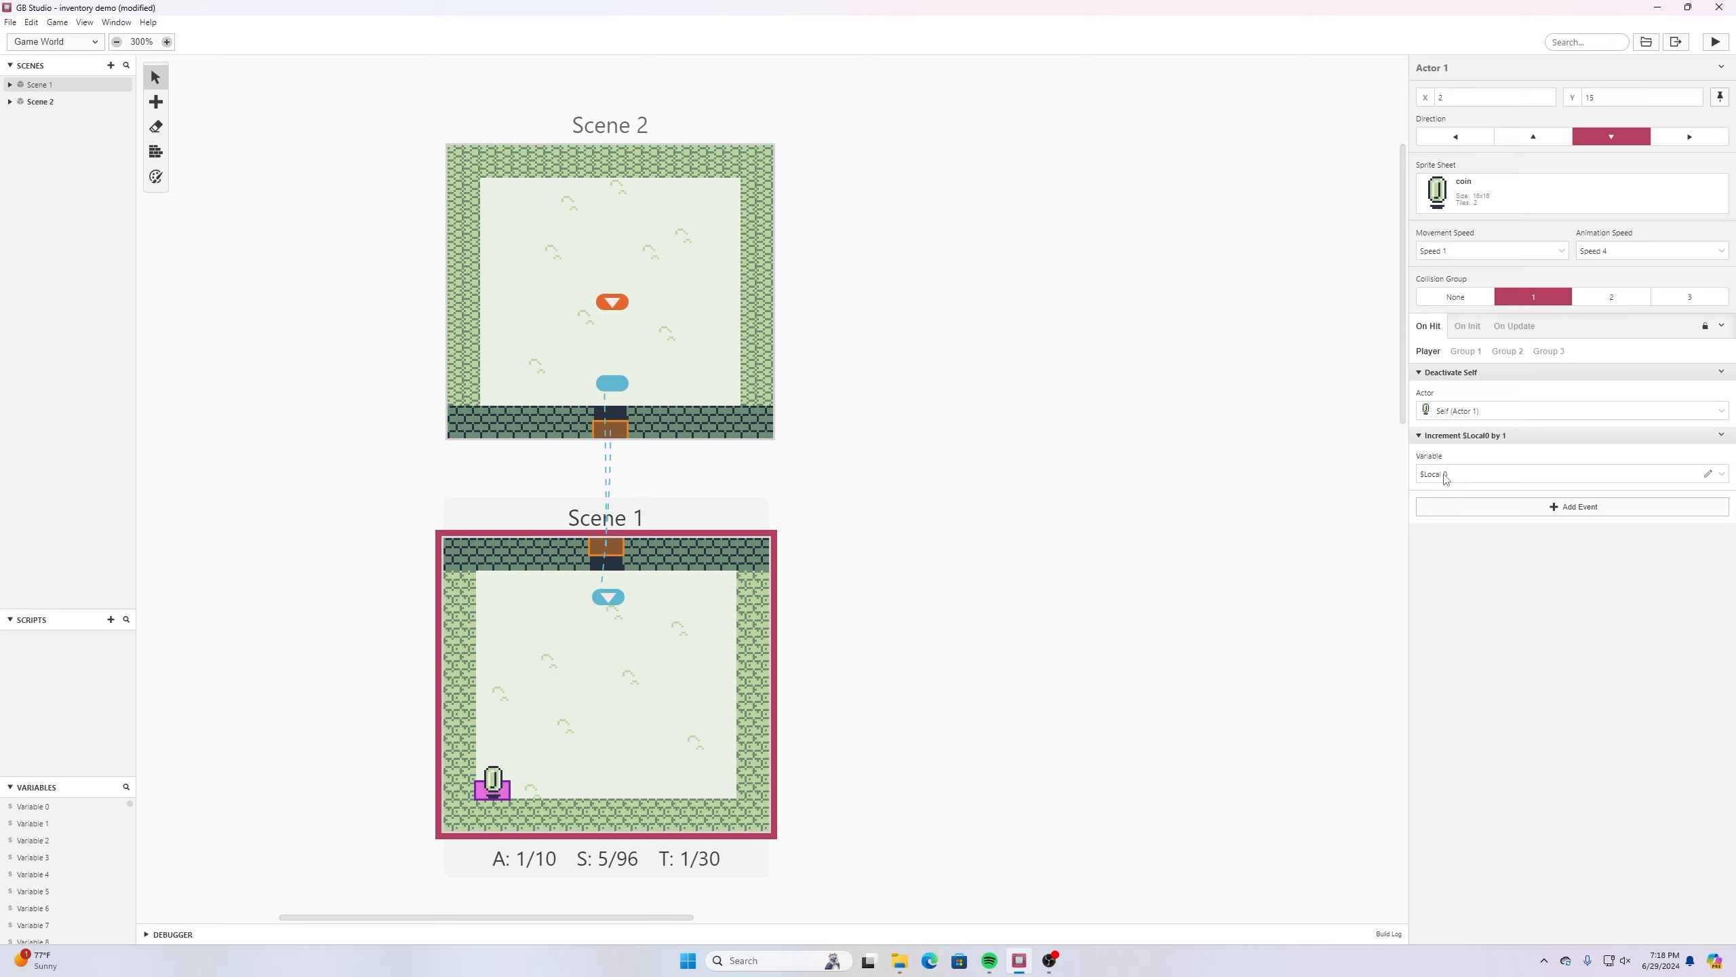
left_click(1721, 474)
scroll(1572, 537, "down", 3)
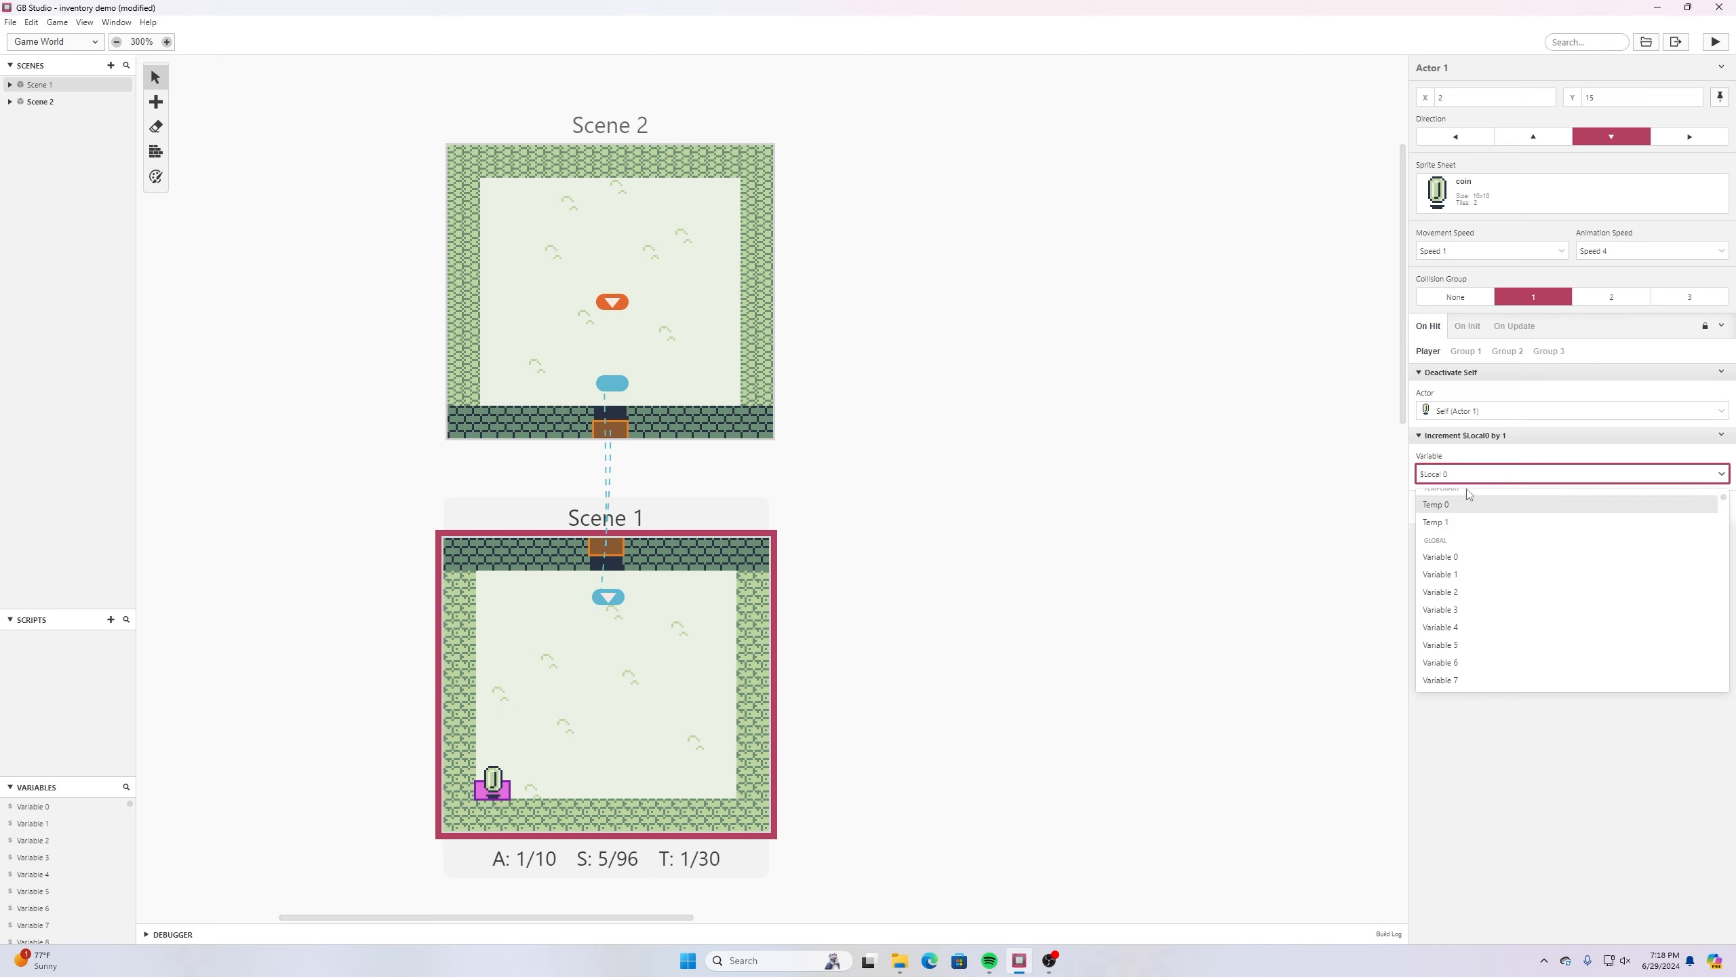
left_click(1442, 562)
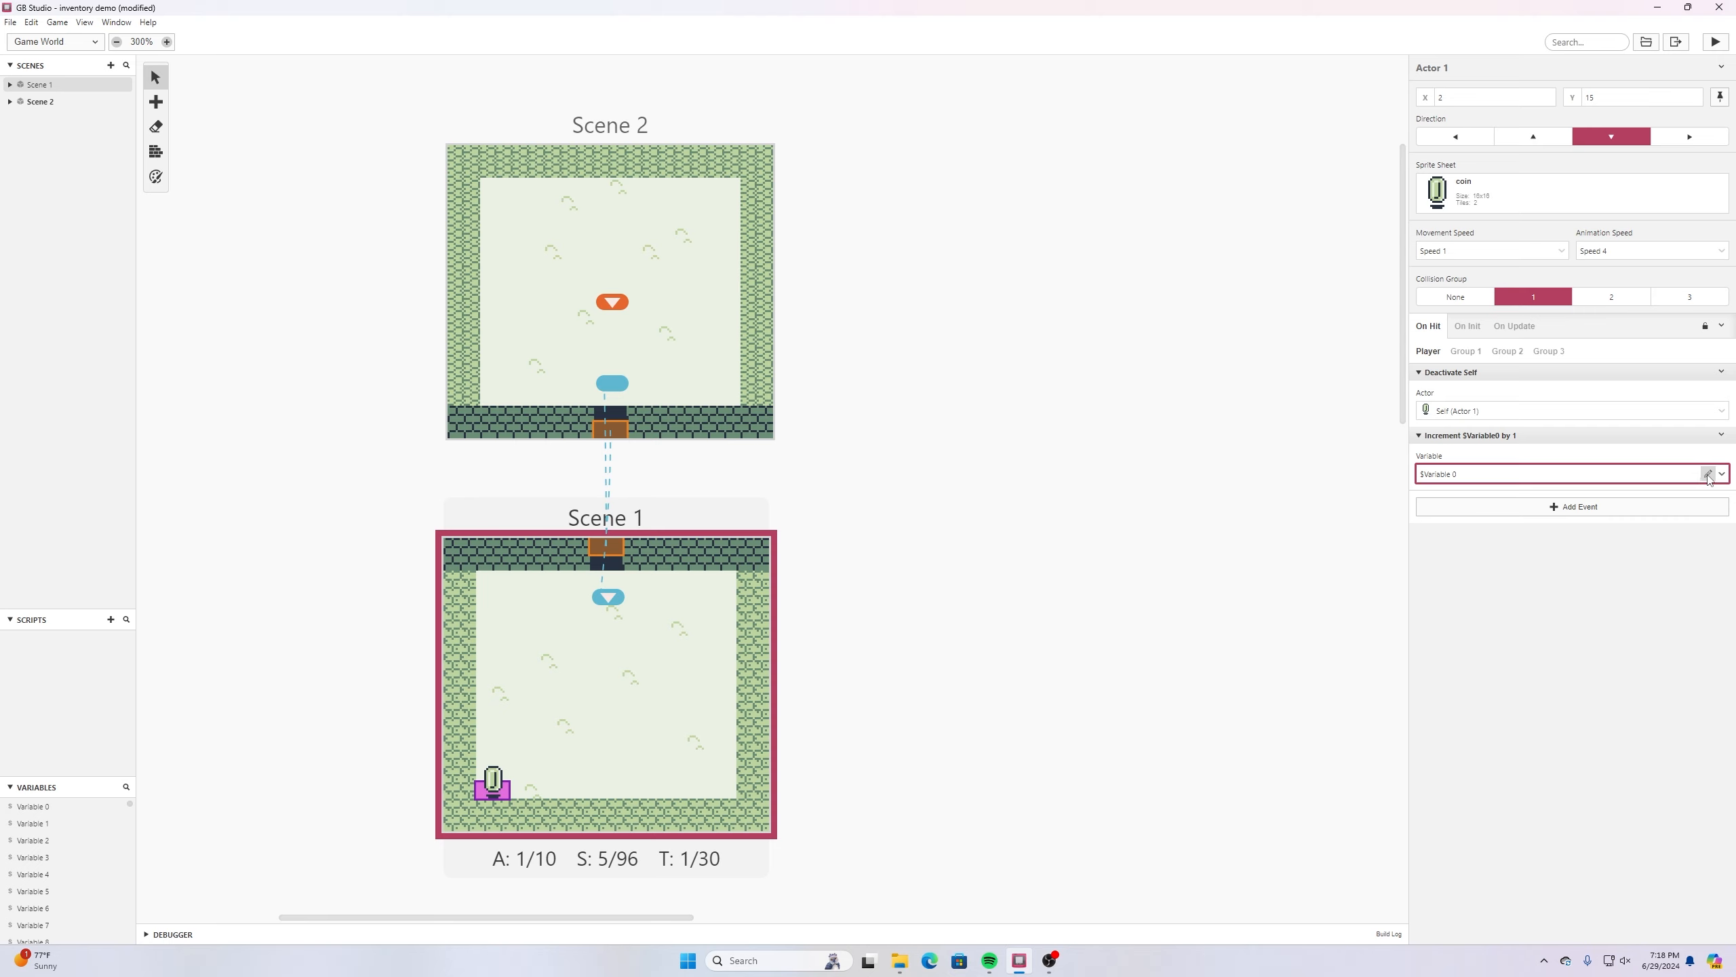
- Rename the incremented variable to coins and save the project
left_click(1708, 474)
type("coins")
key("Return")
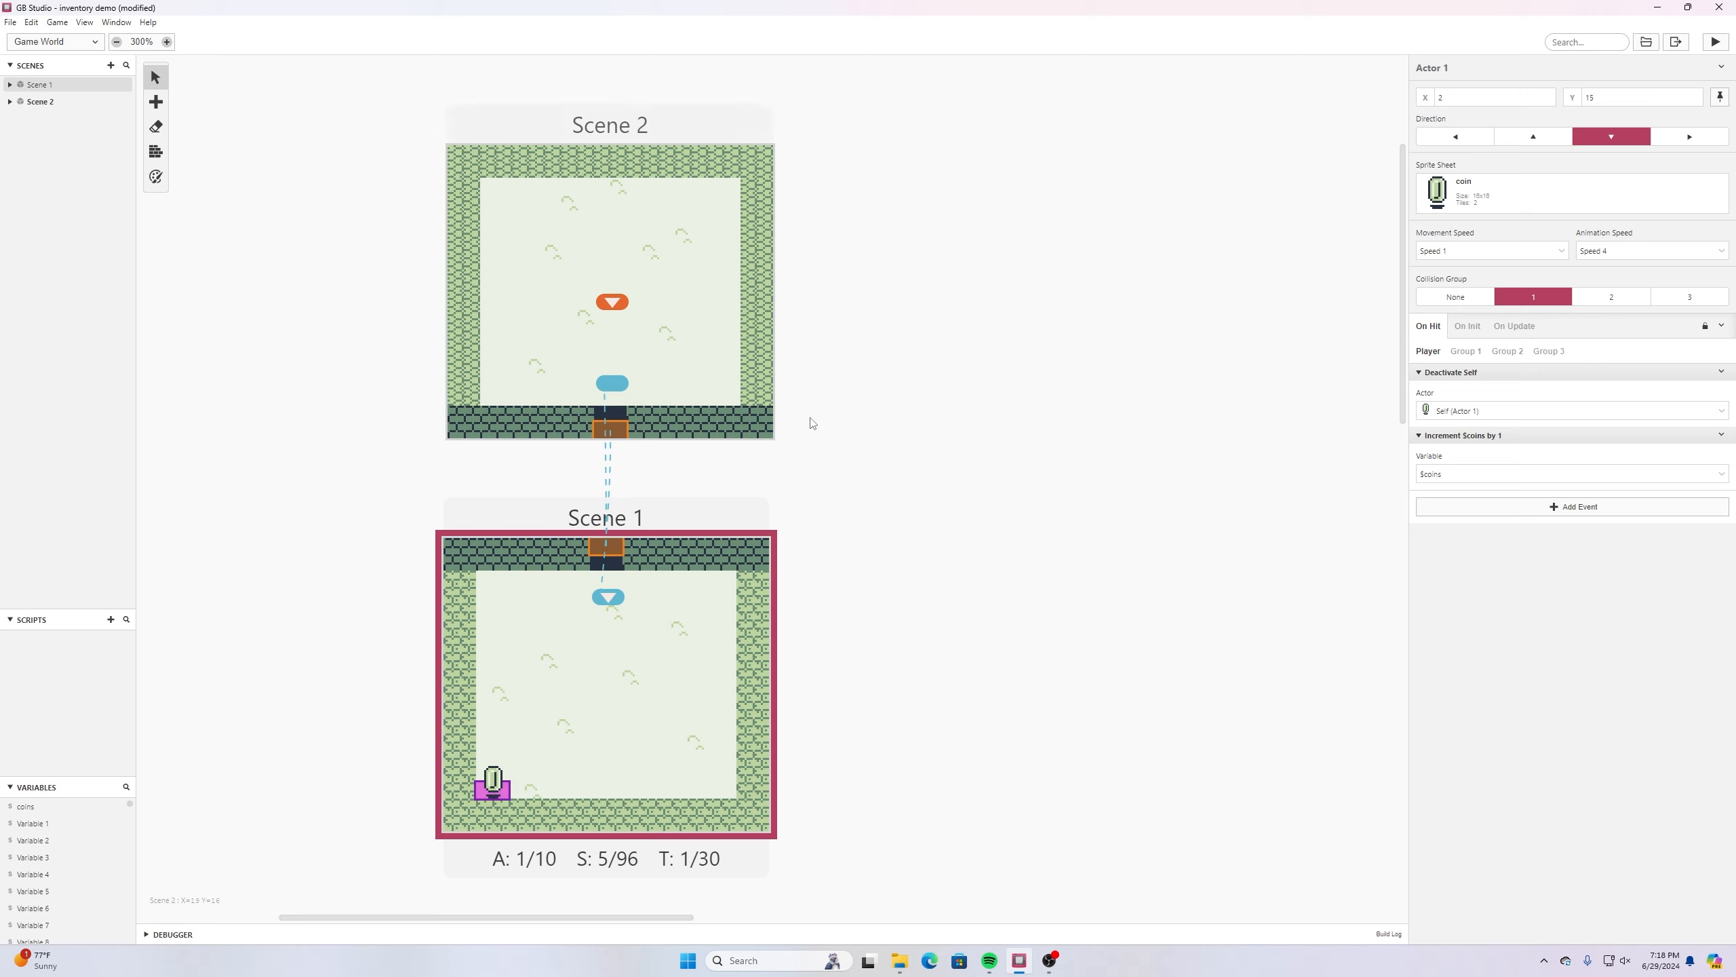
left_click(9, 22)
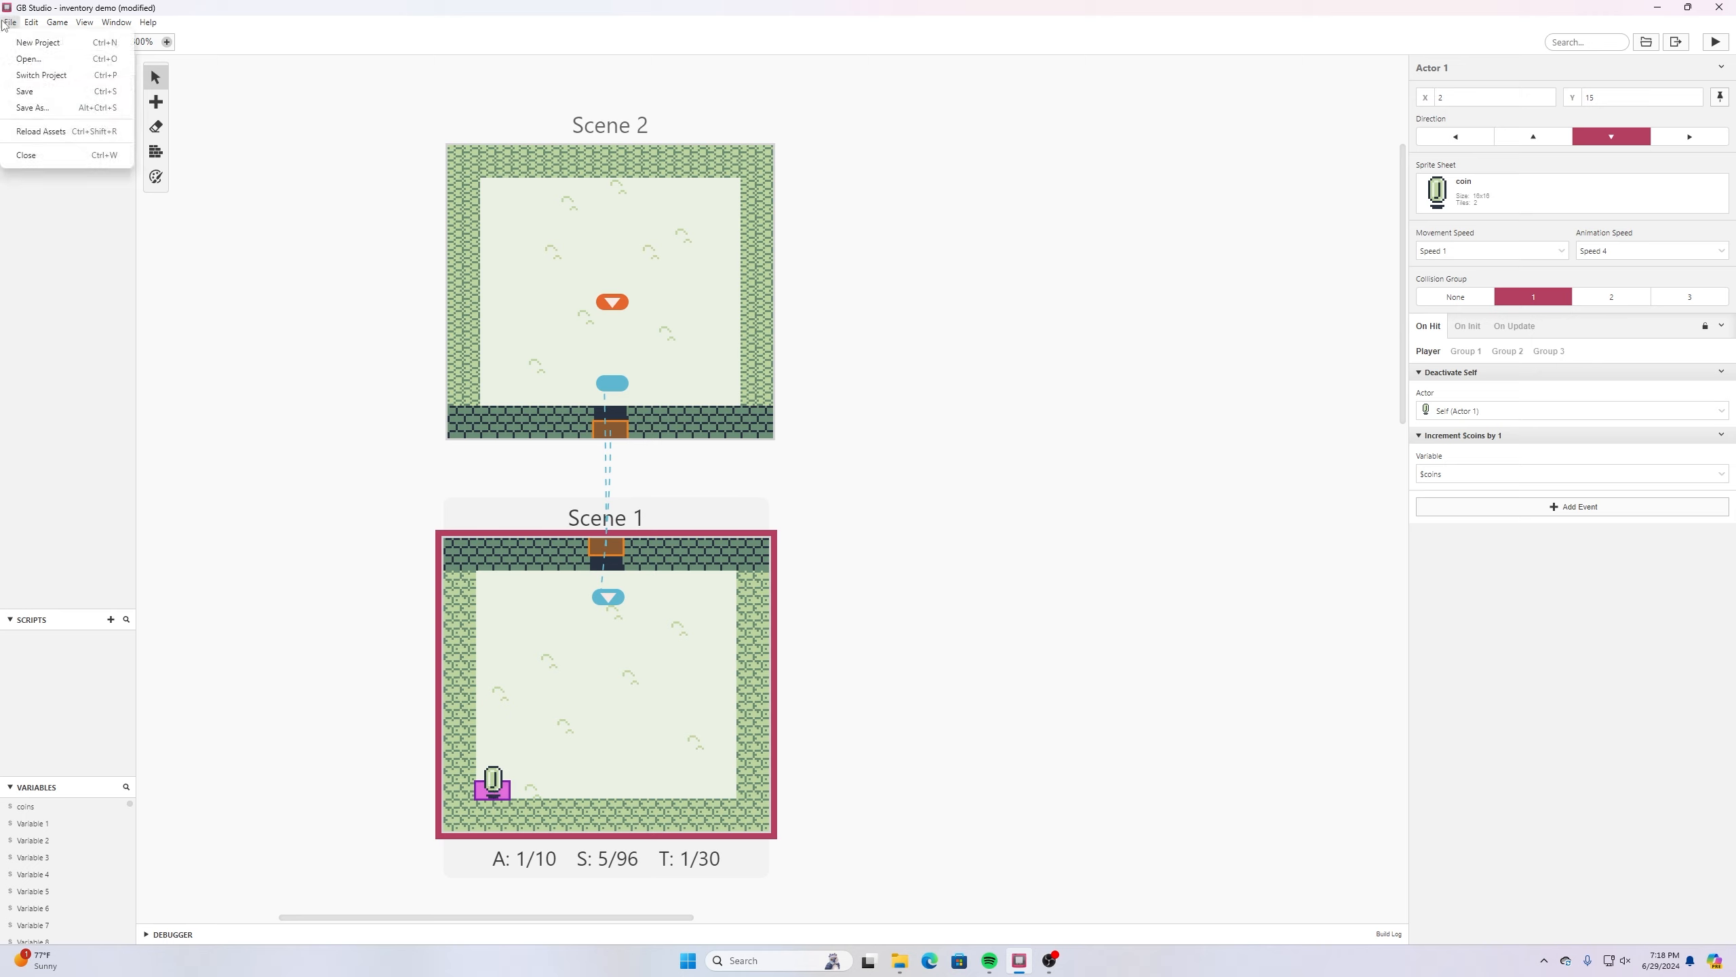
left_click(28, 92)
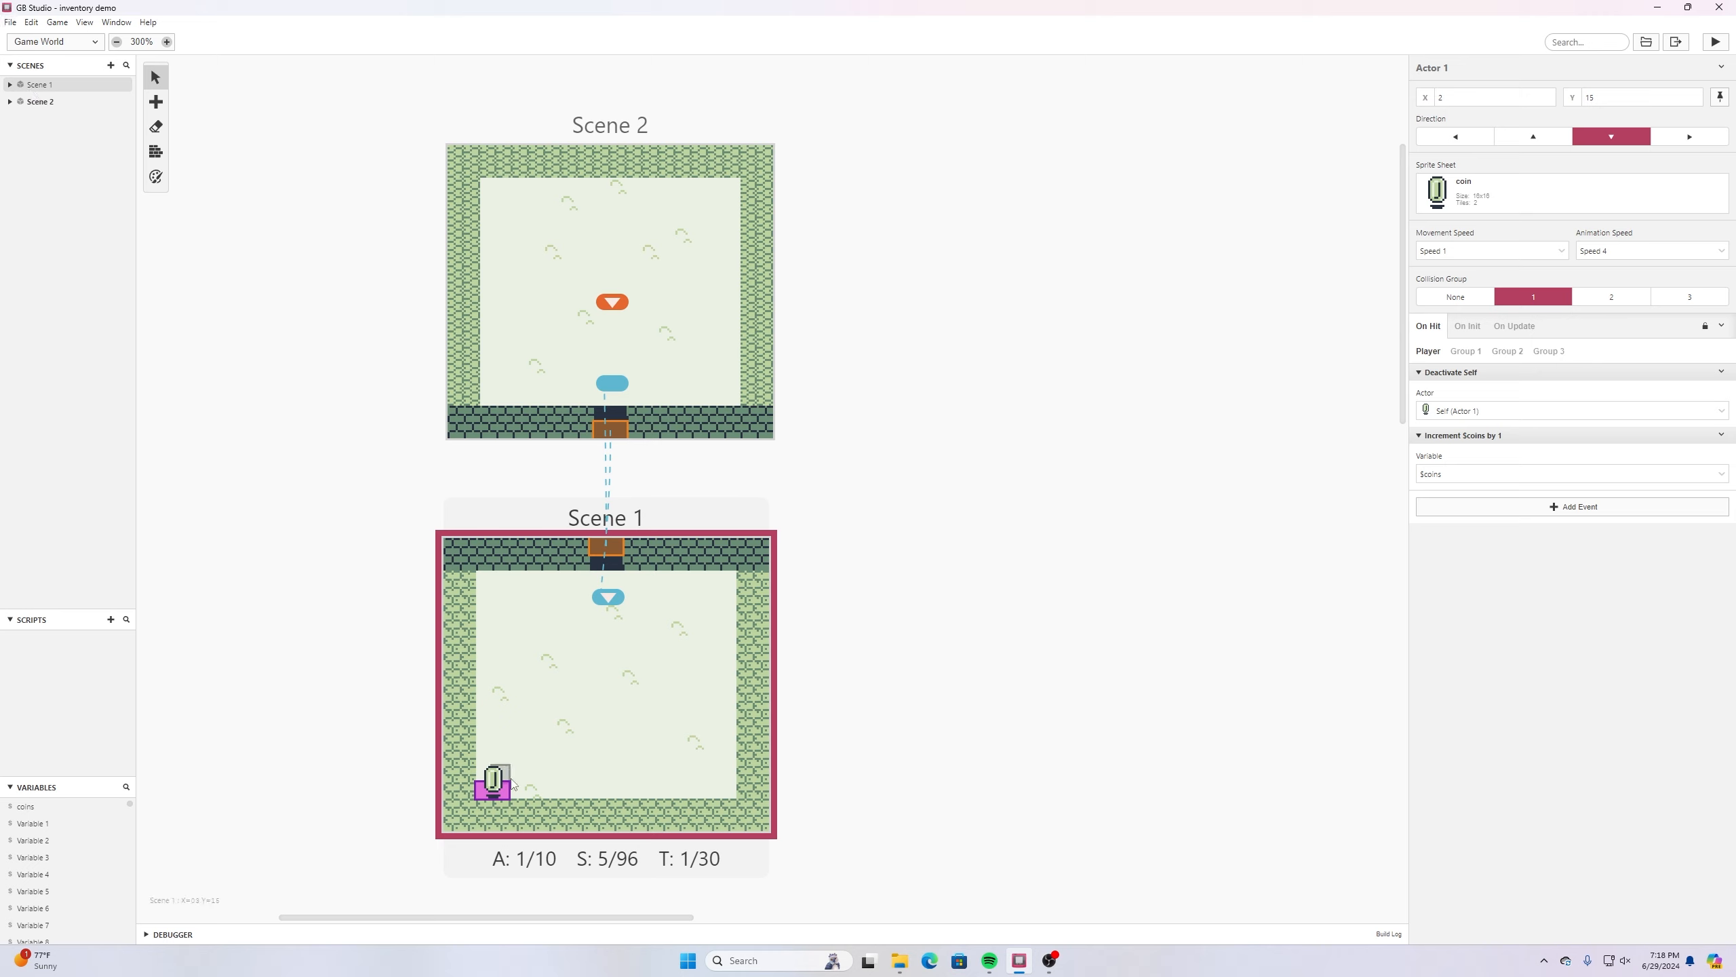
- Place three duplicates of the coin actor in an evenly spaced row at Y 15, ending at X 11, in Scene 1, and save the project
key("a")
left_click(535, 793)
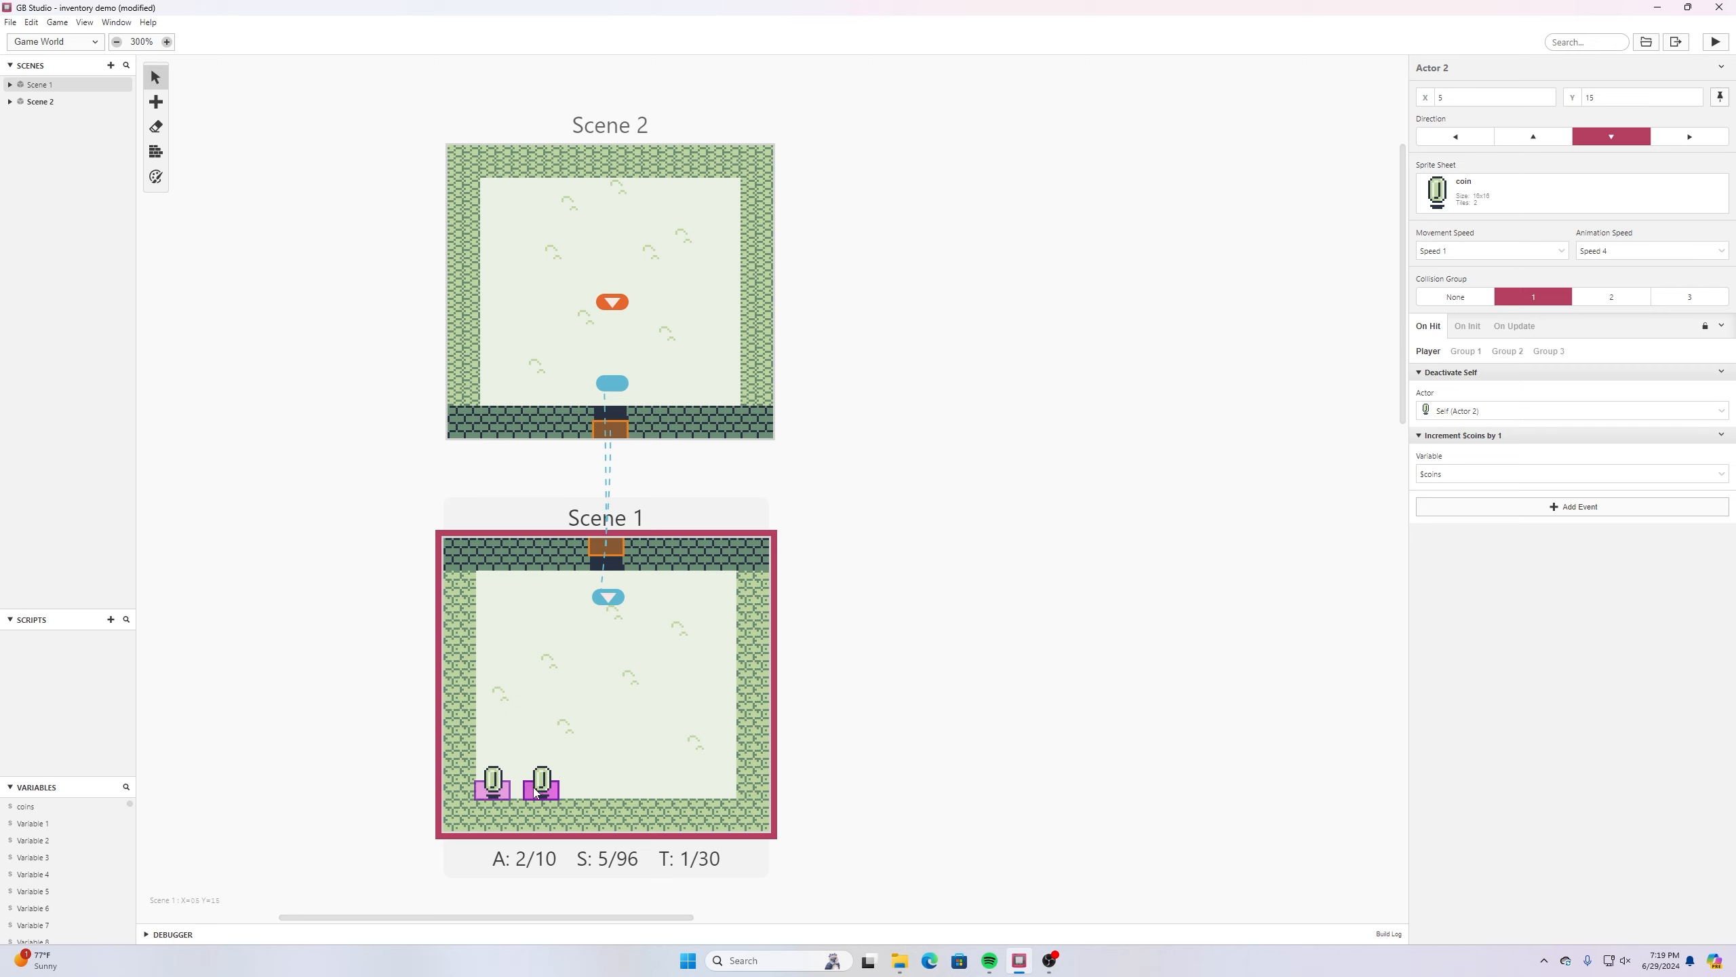
key("a")
left_click(585, 792)
key("a")
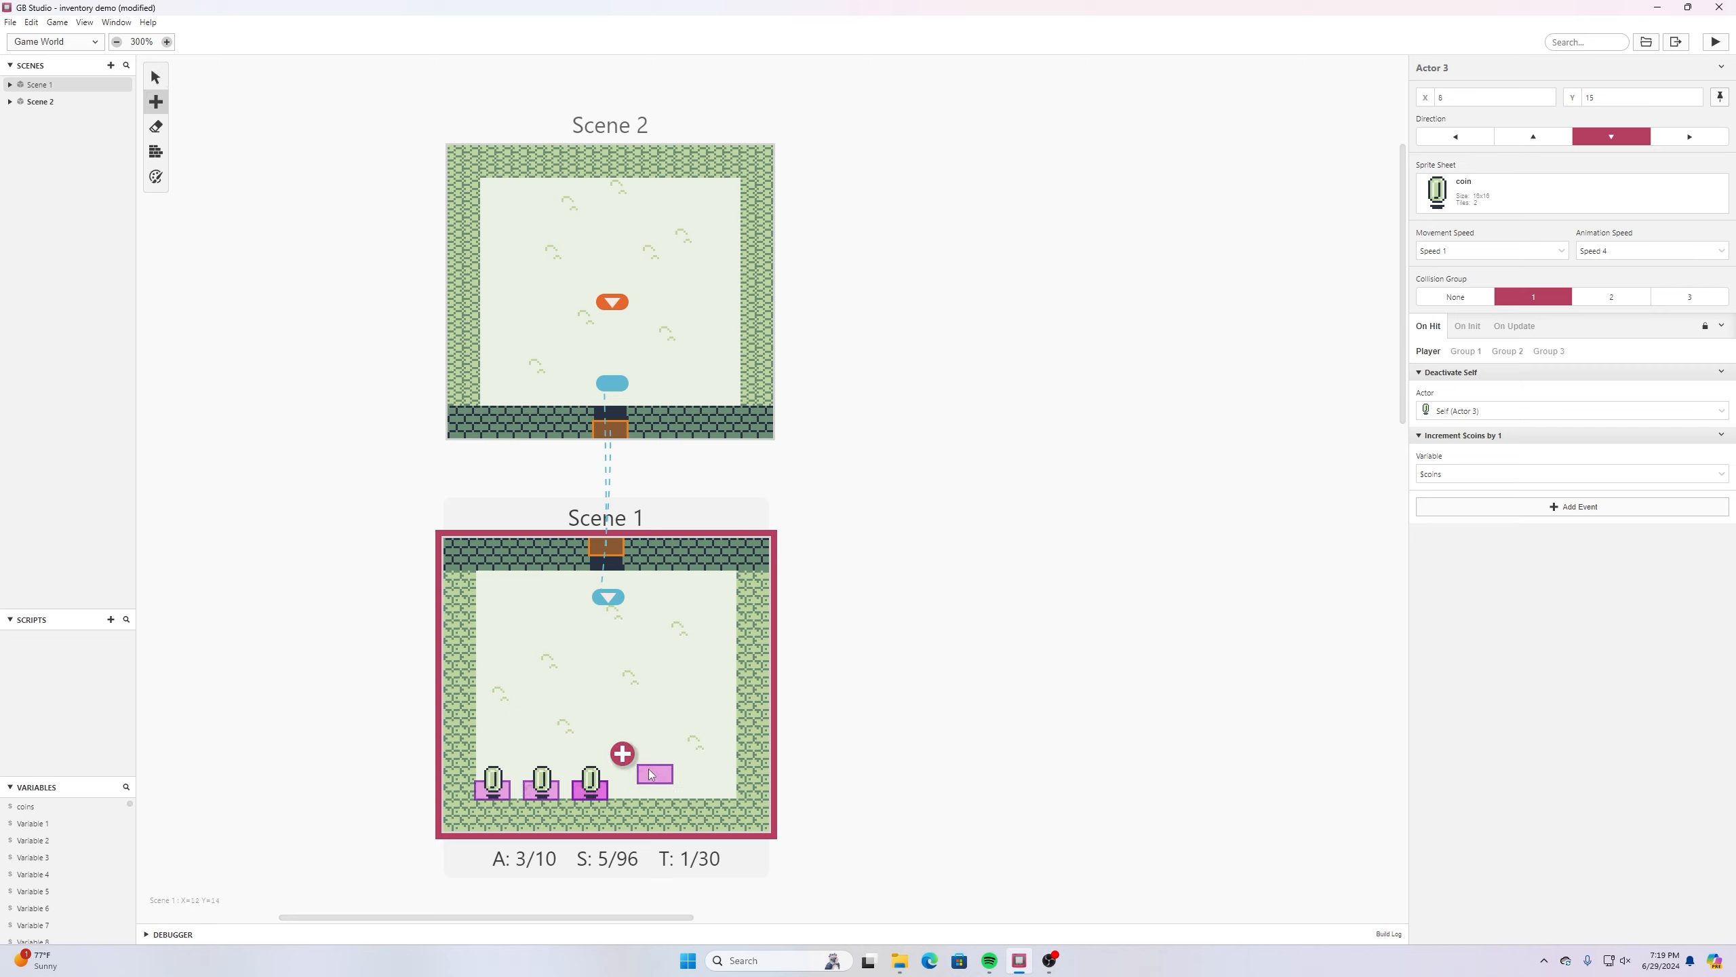
left_click(634, 790)
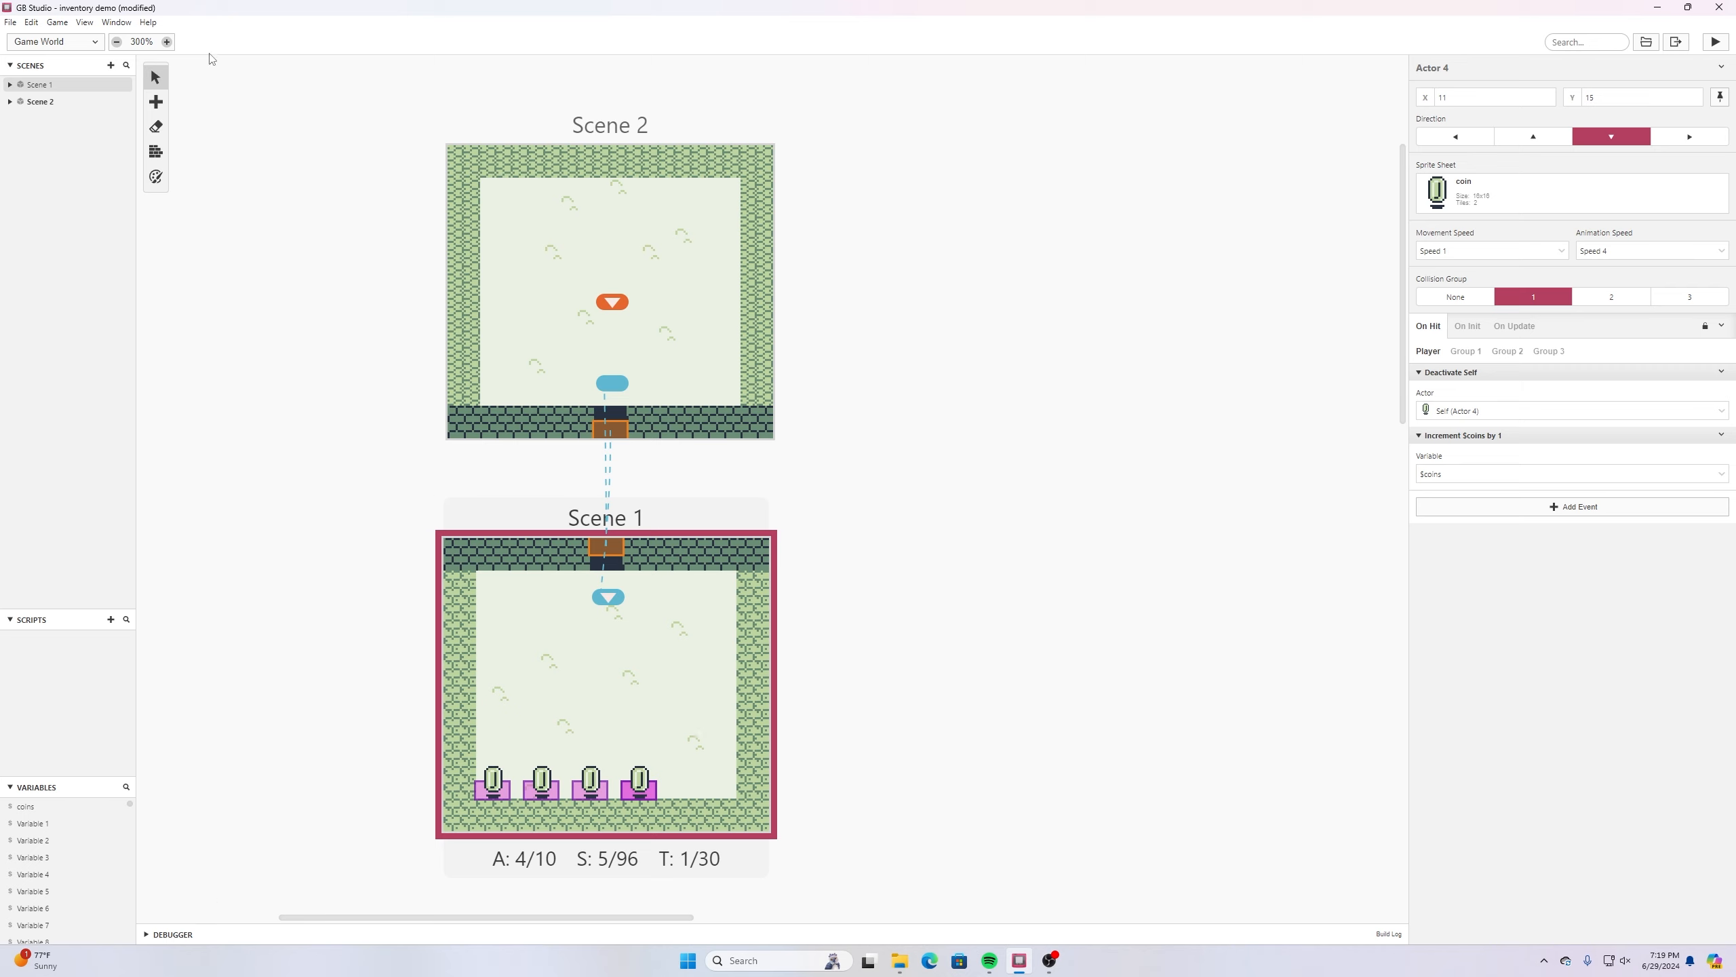
left_click(308, 160)
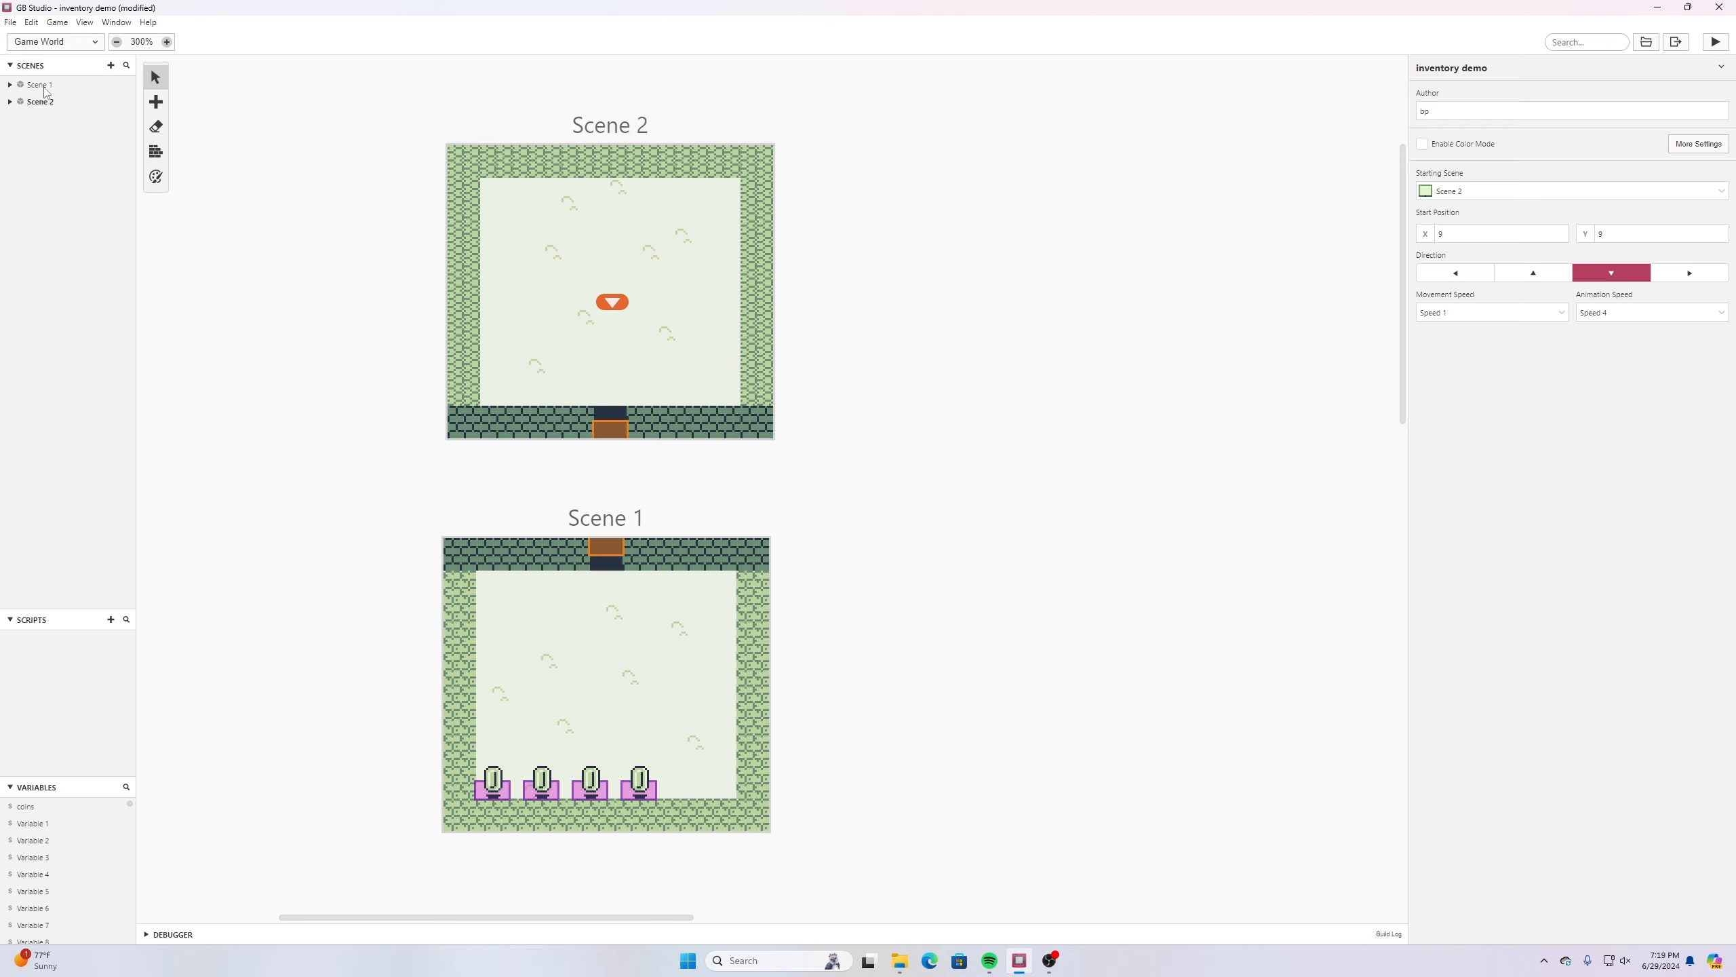
left_click(10, 23)
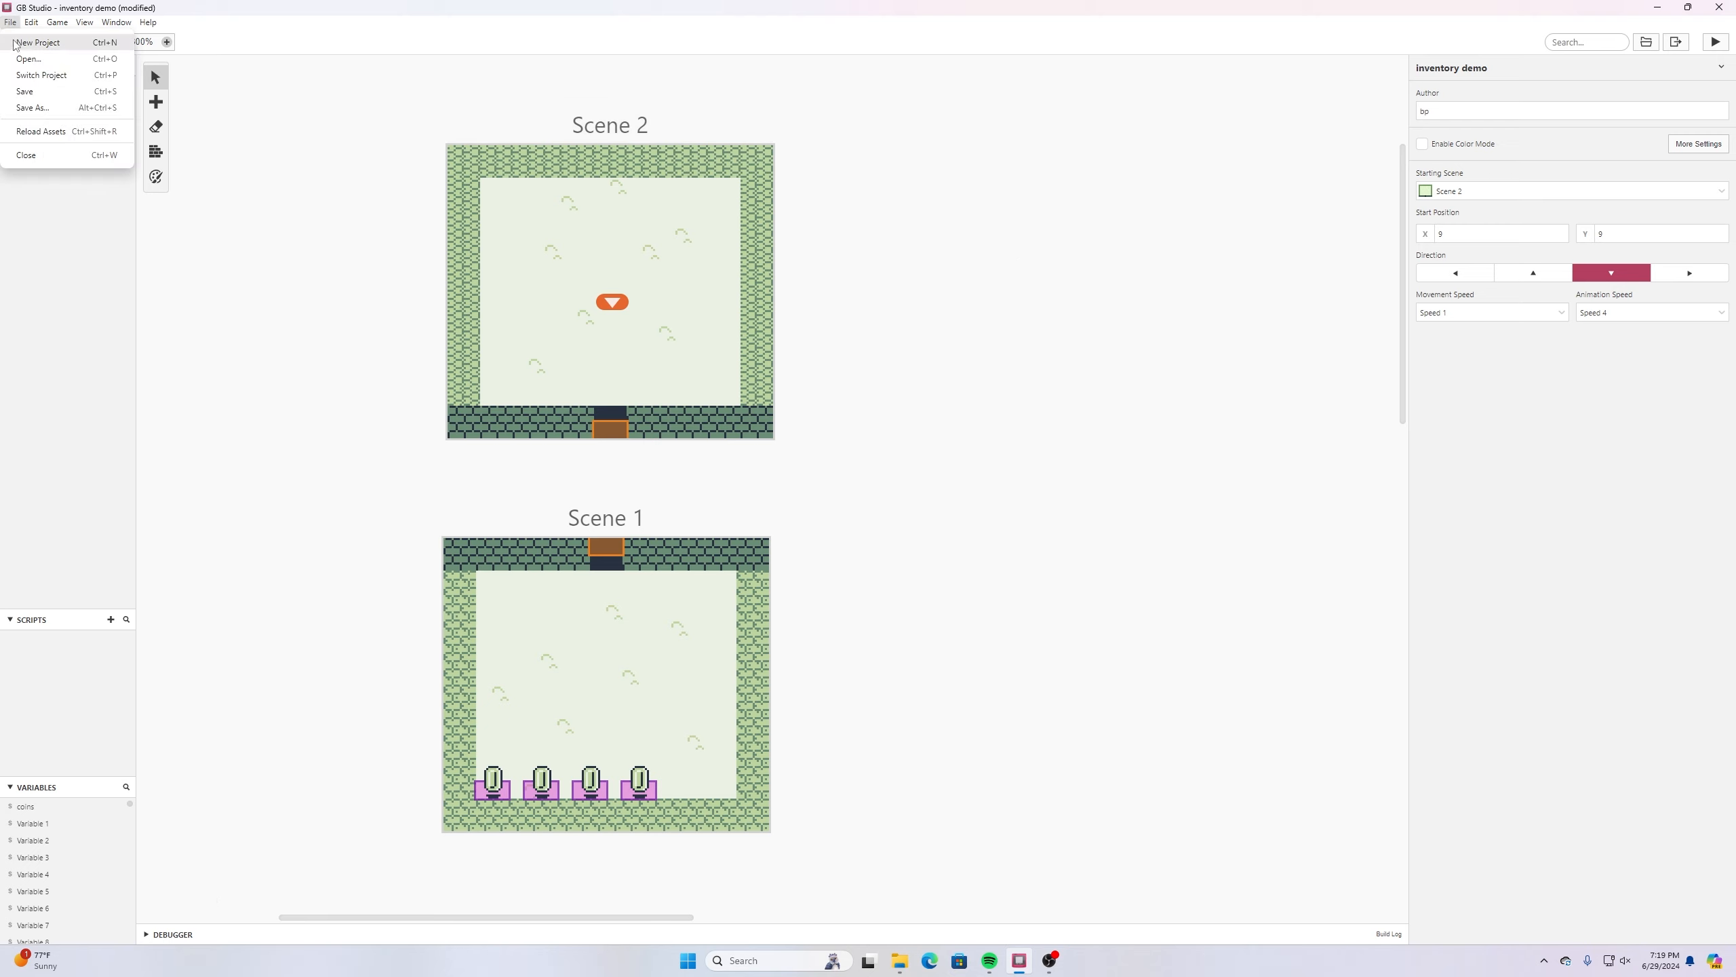
left_click(27, 90)
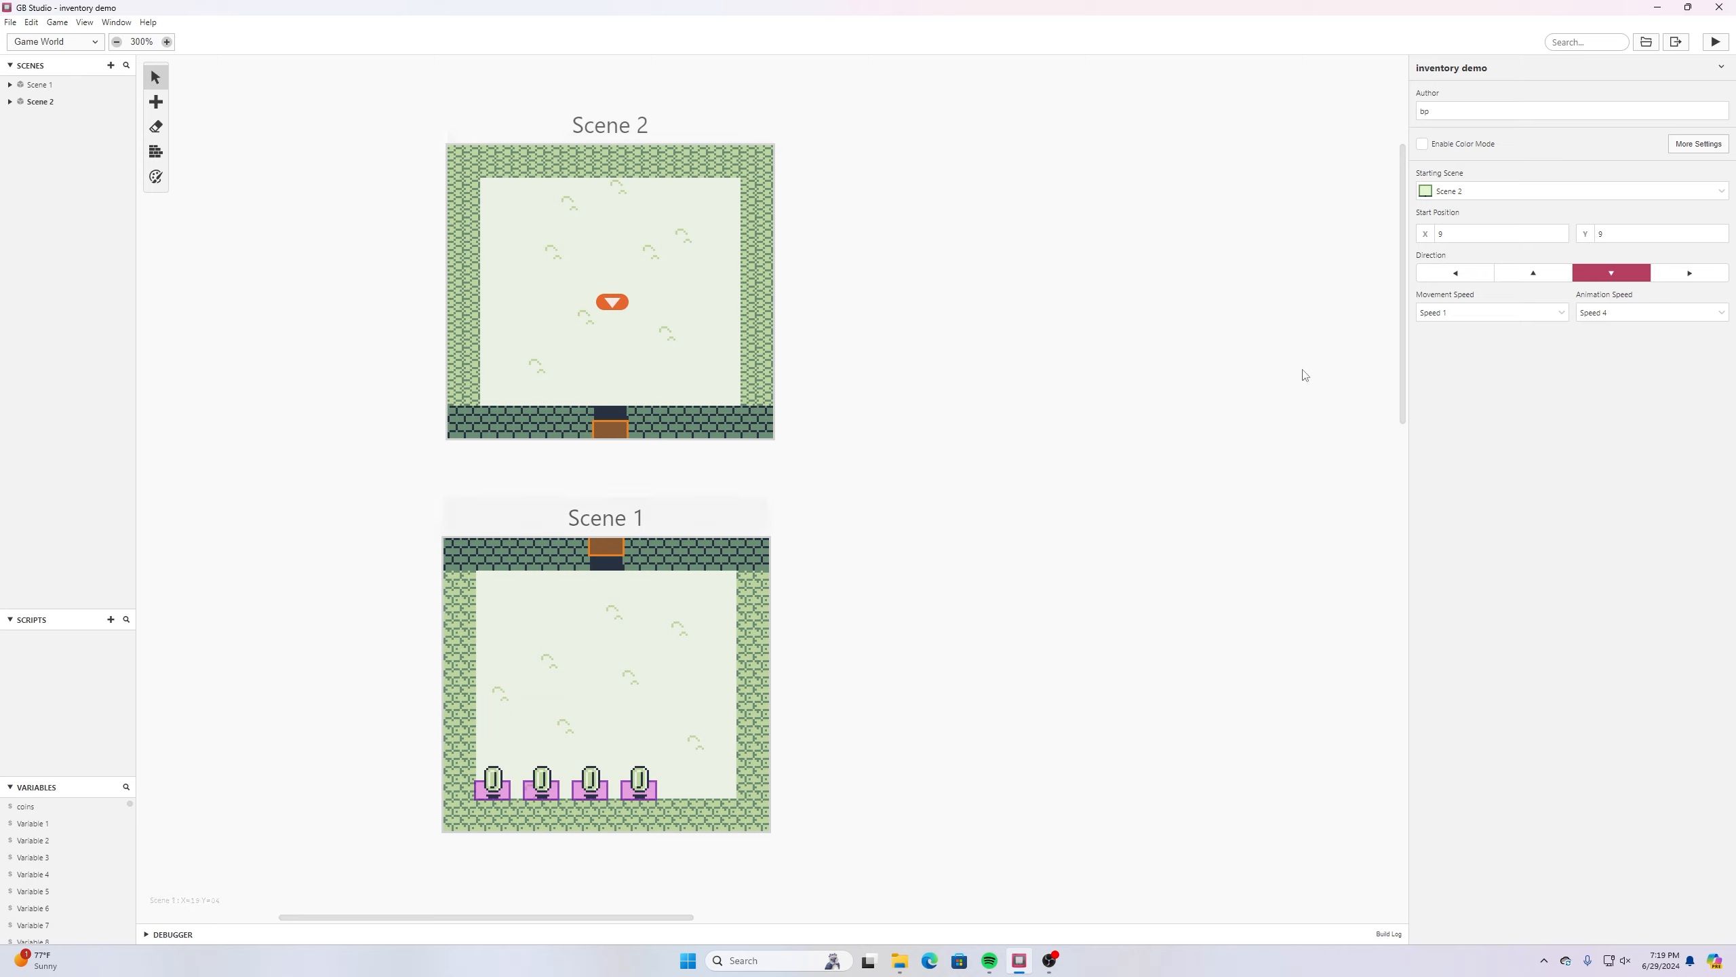
- Add an Attach Script To Button event to Scene 1's On Init script and assign it to the Start button
left_click(522, 683)
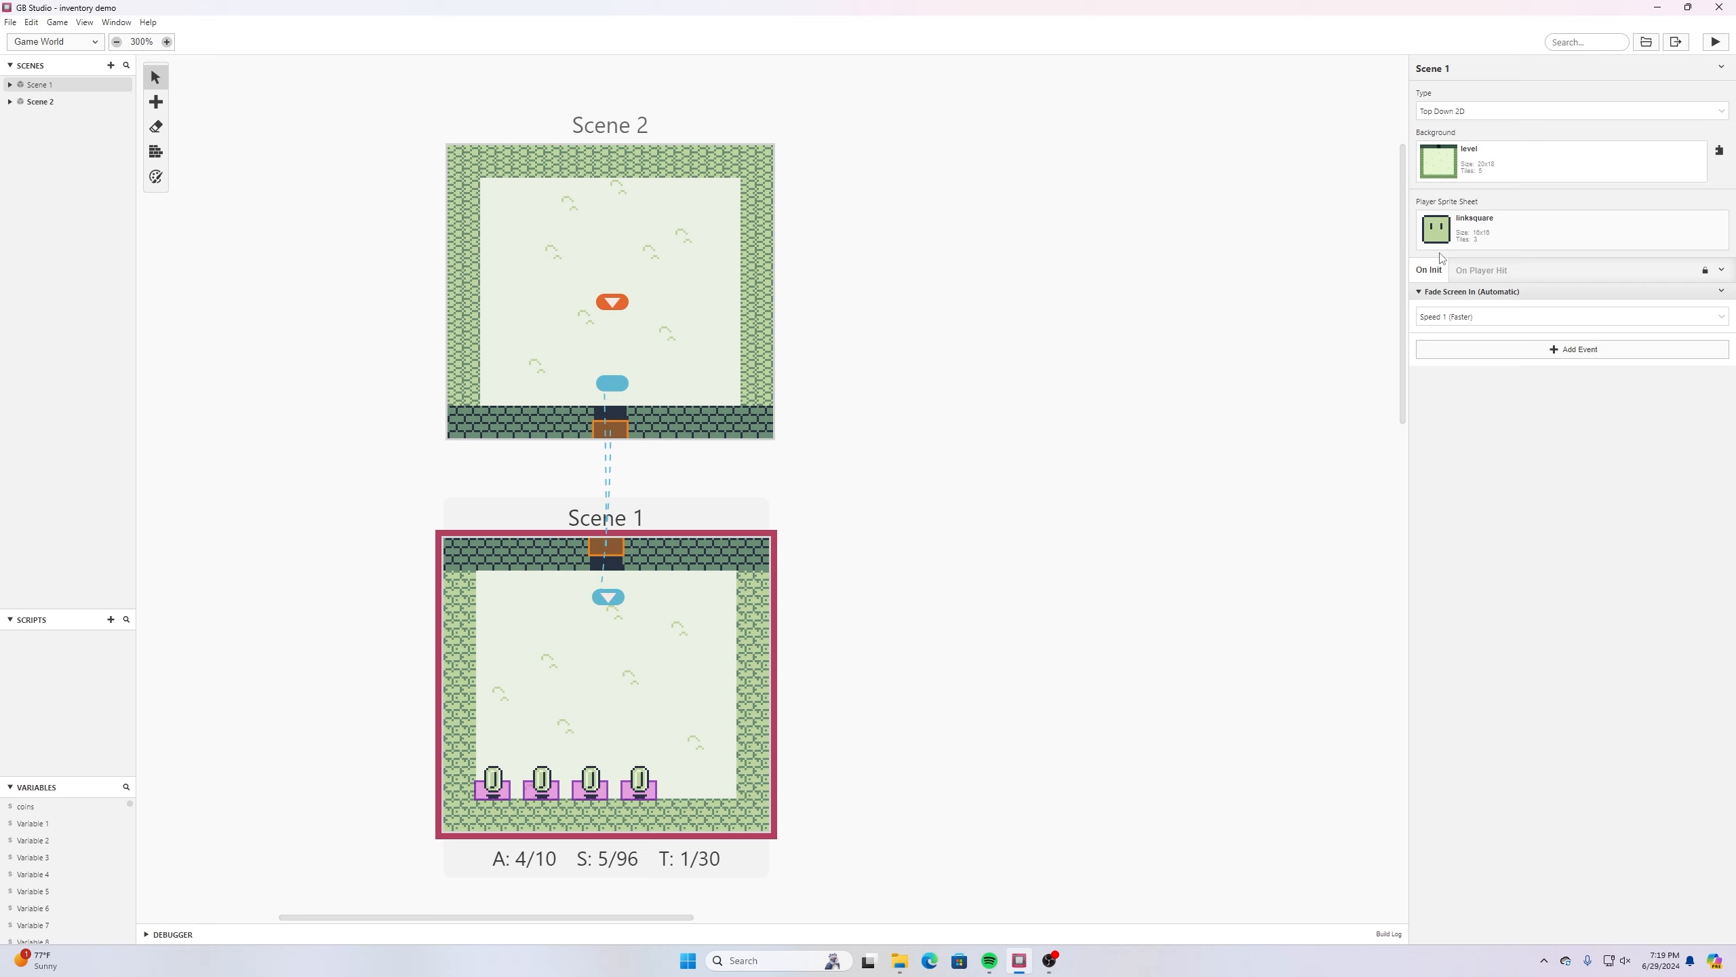
left_click(1509, 352)
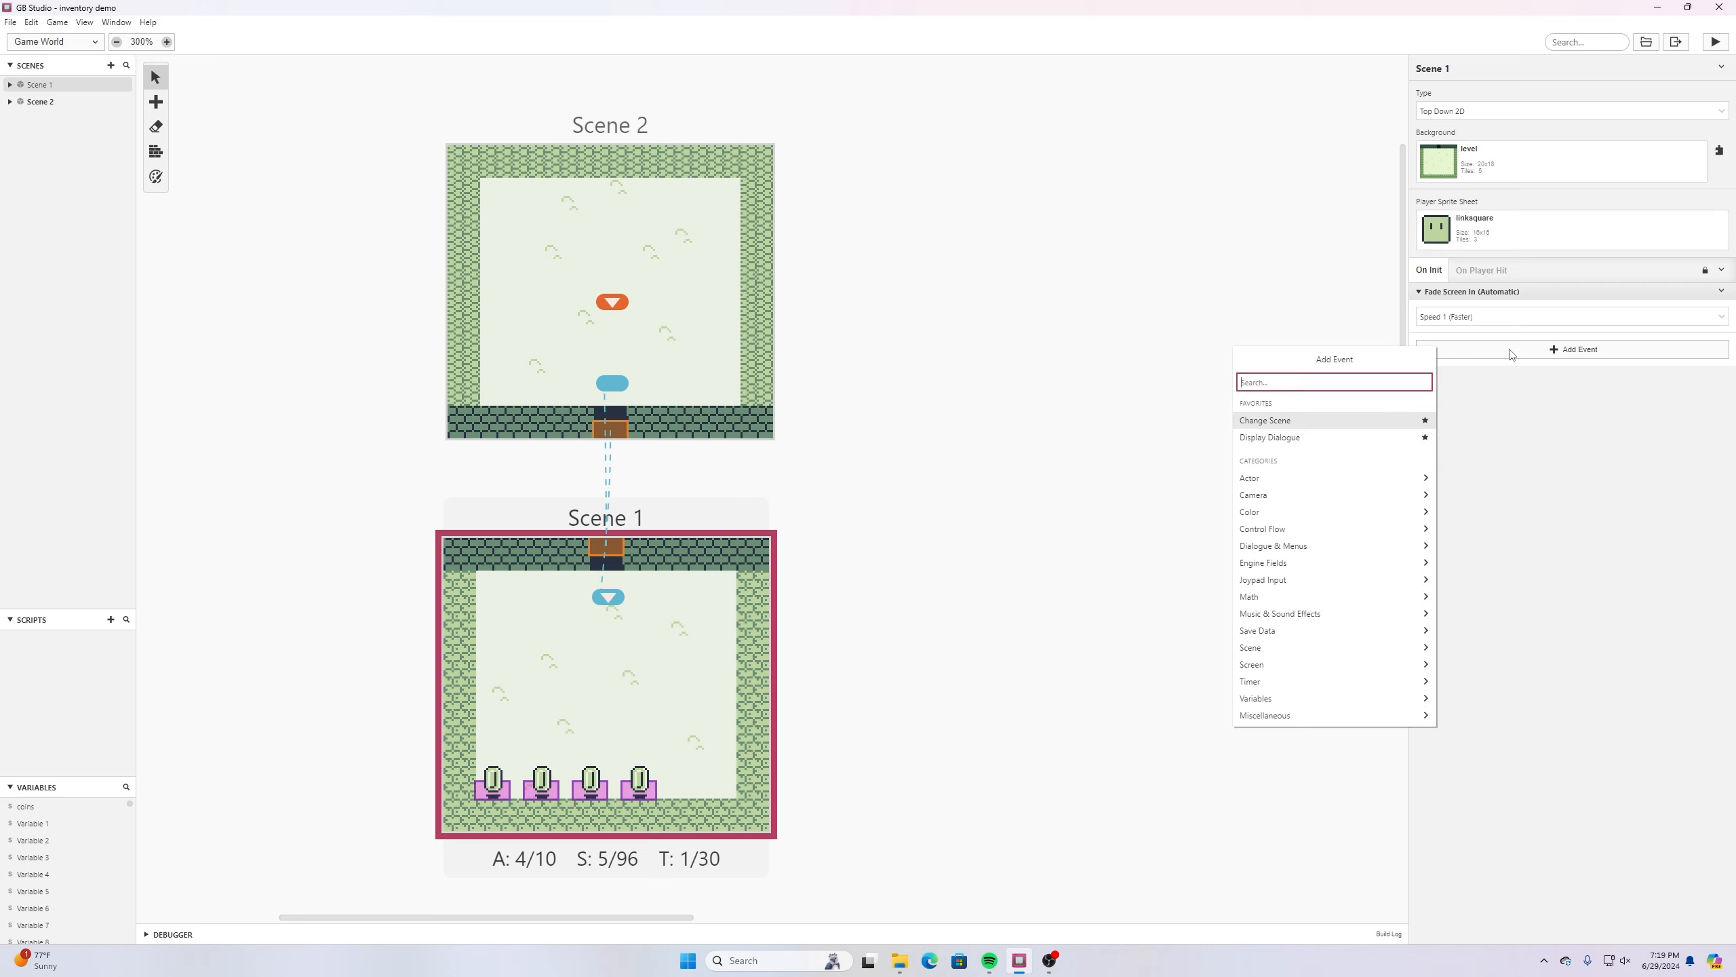
type("button")
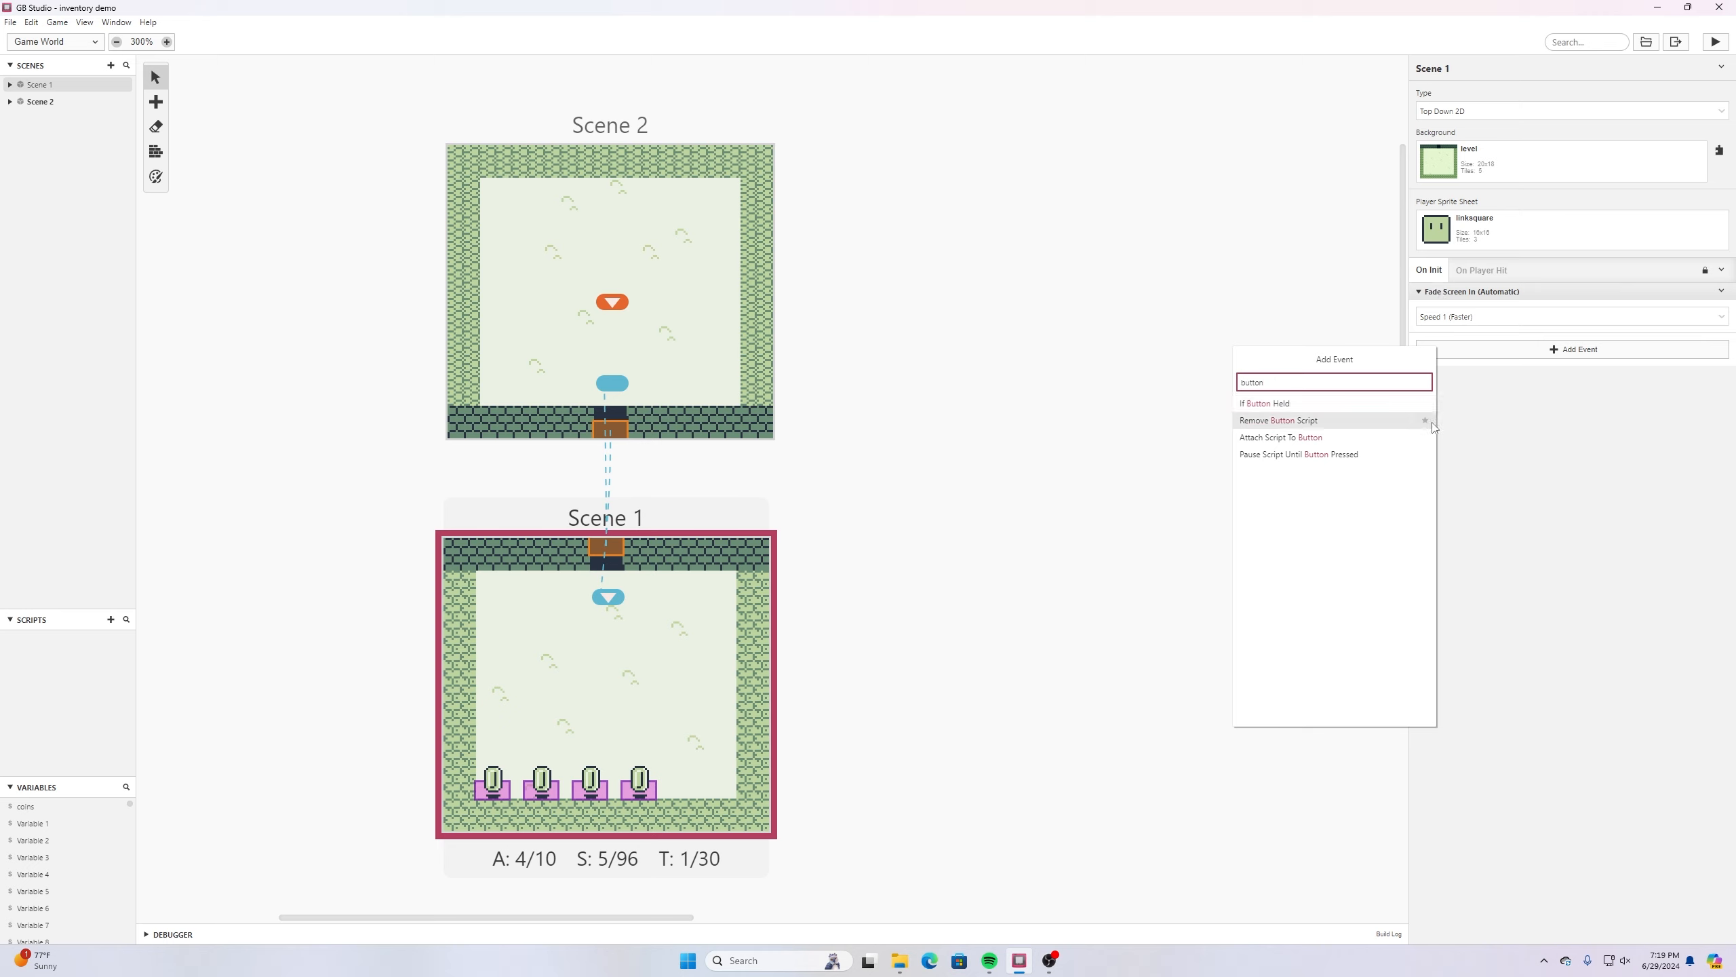
left_click(1285, 437)
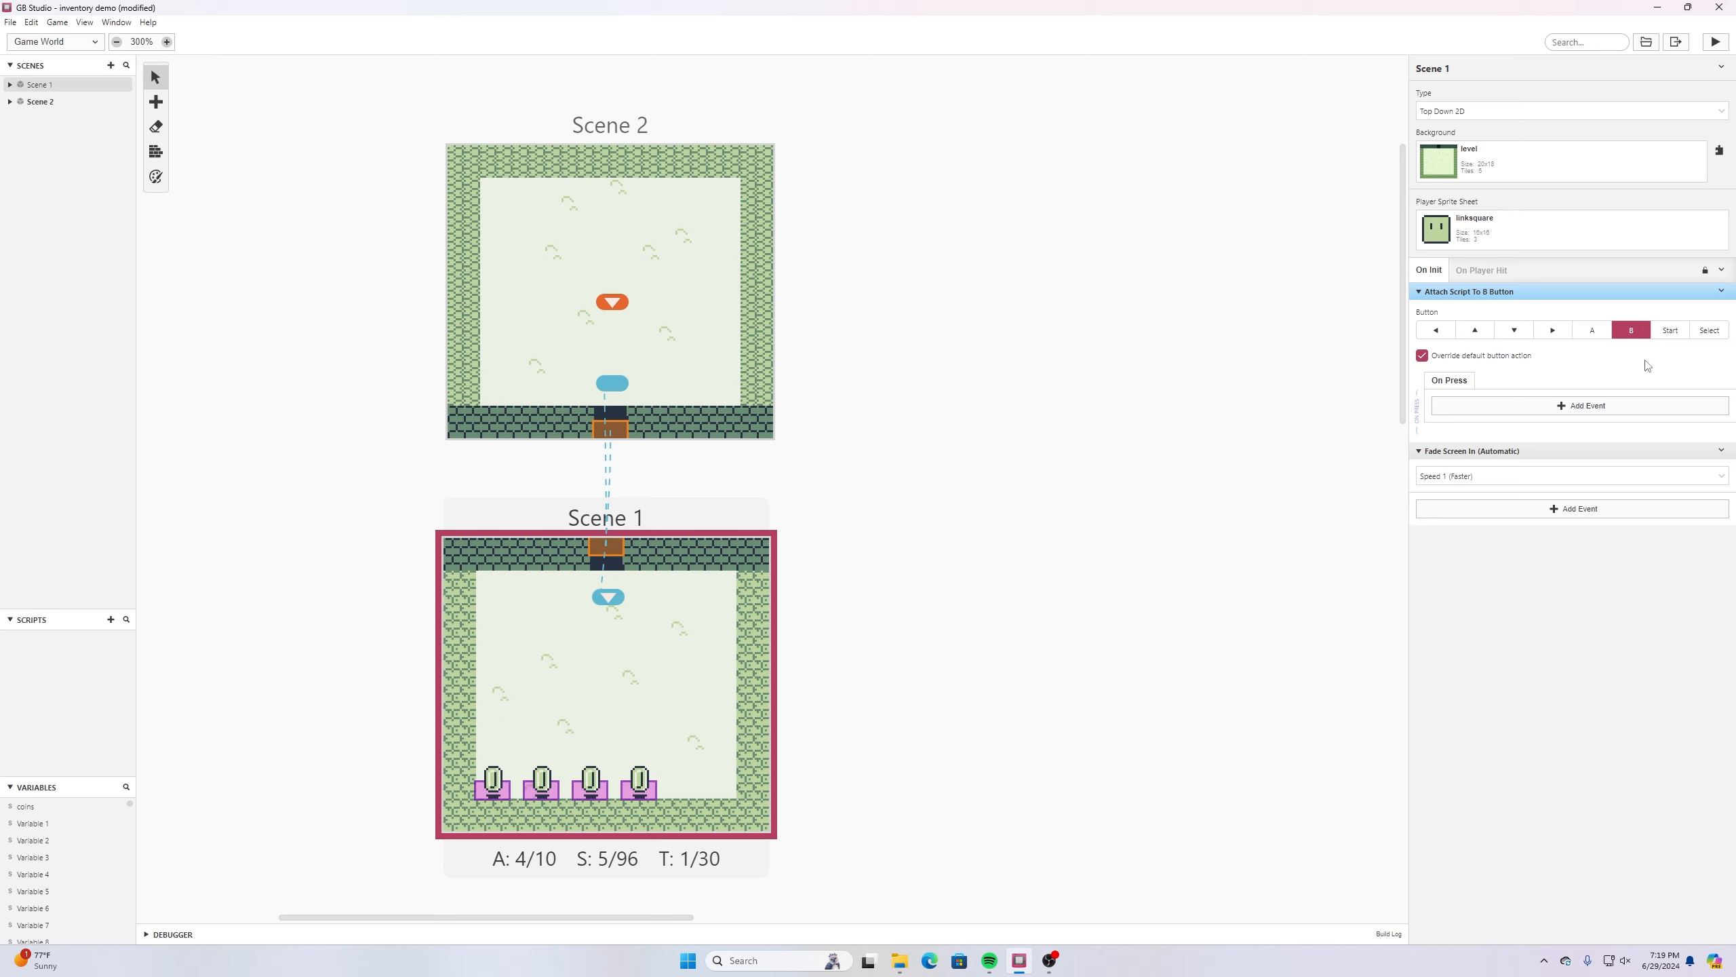
left_click(1671, 331)
left_click(1635, 334)
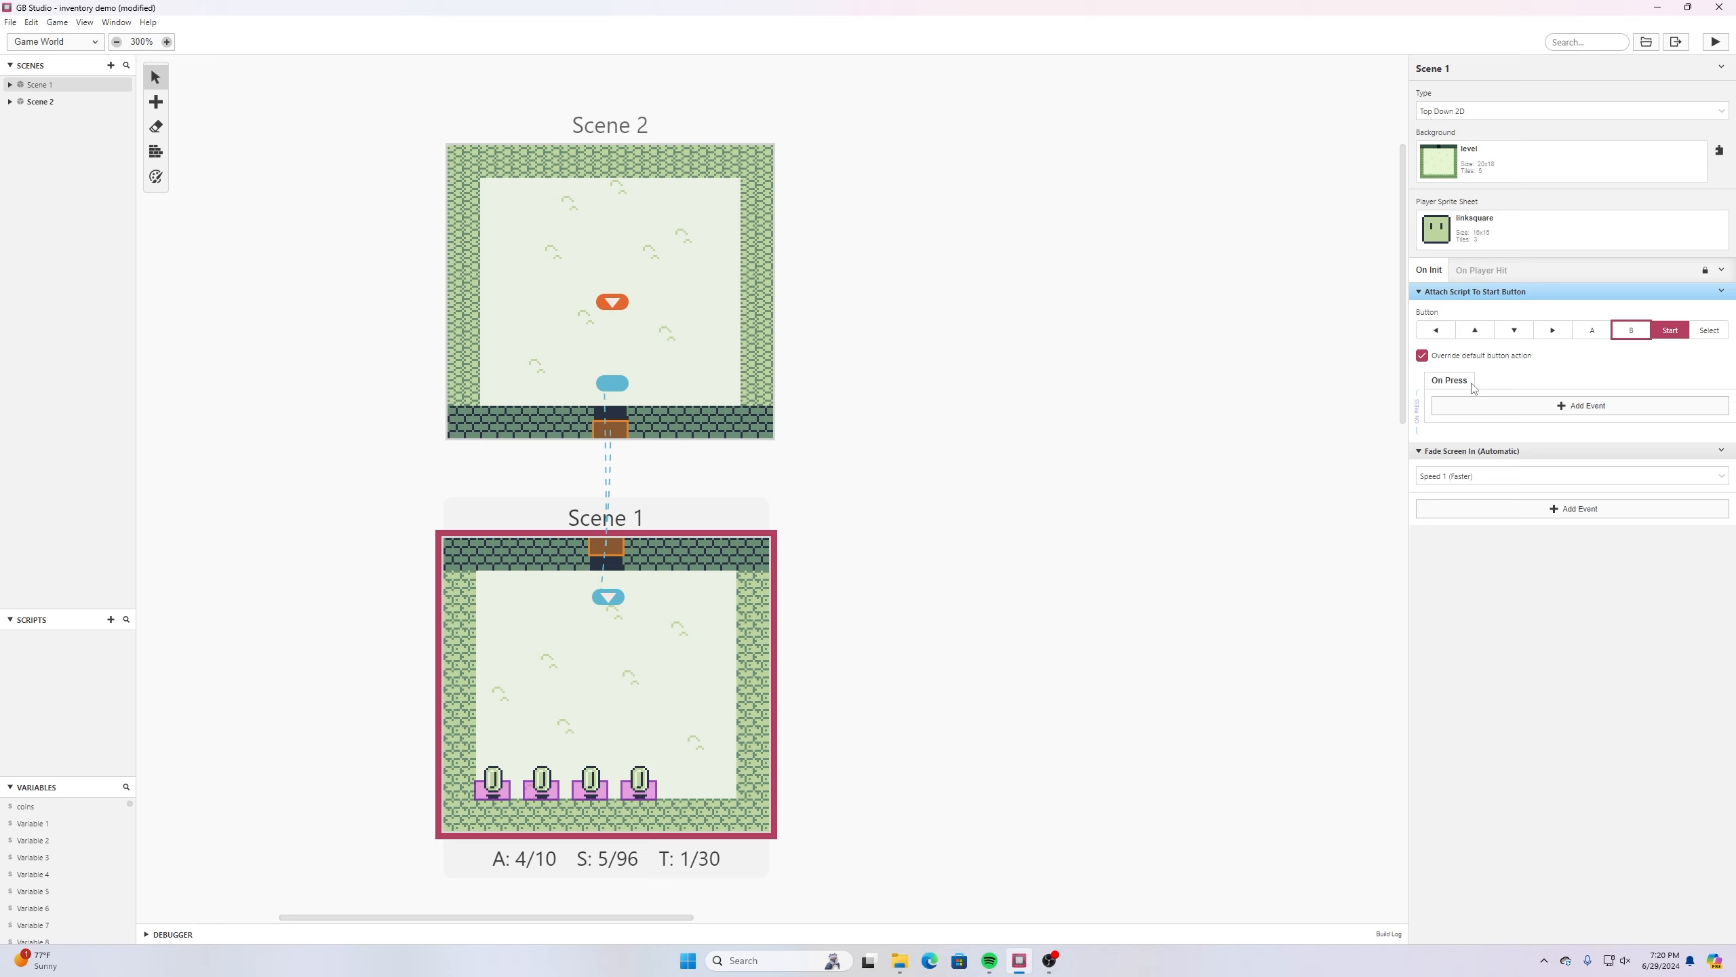
- Add a Display Dialogue event to the Start button script with the text "Coins: " followed by the coins variable, and save the project
left_click(1521, 410)
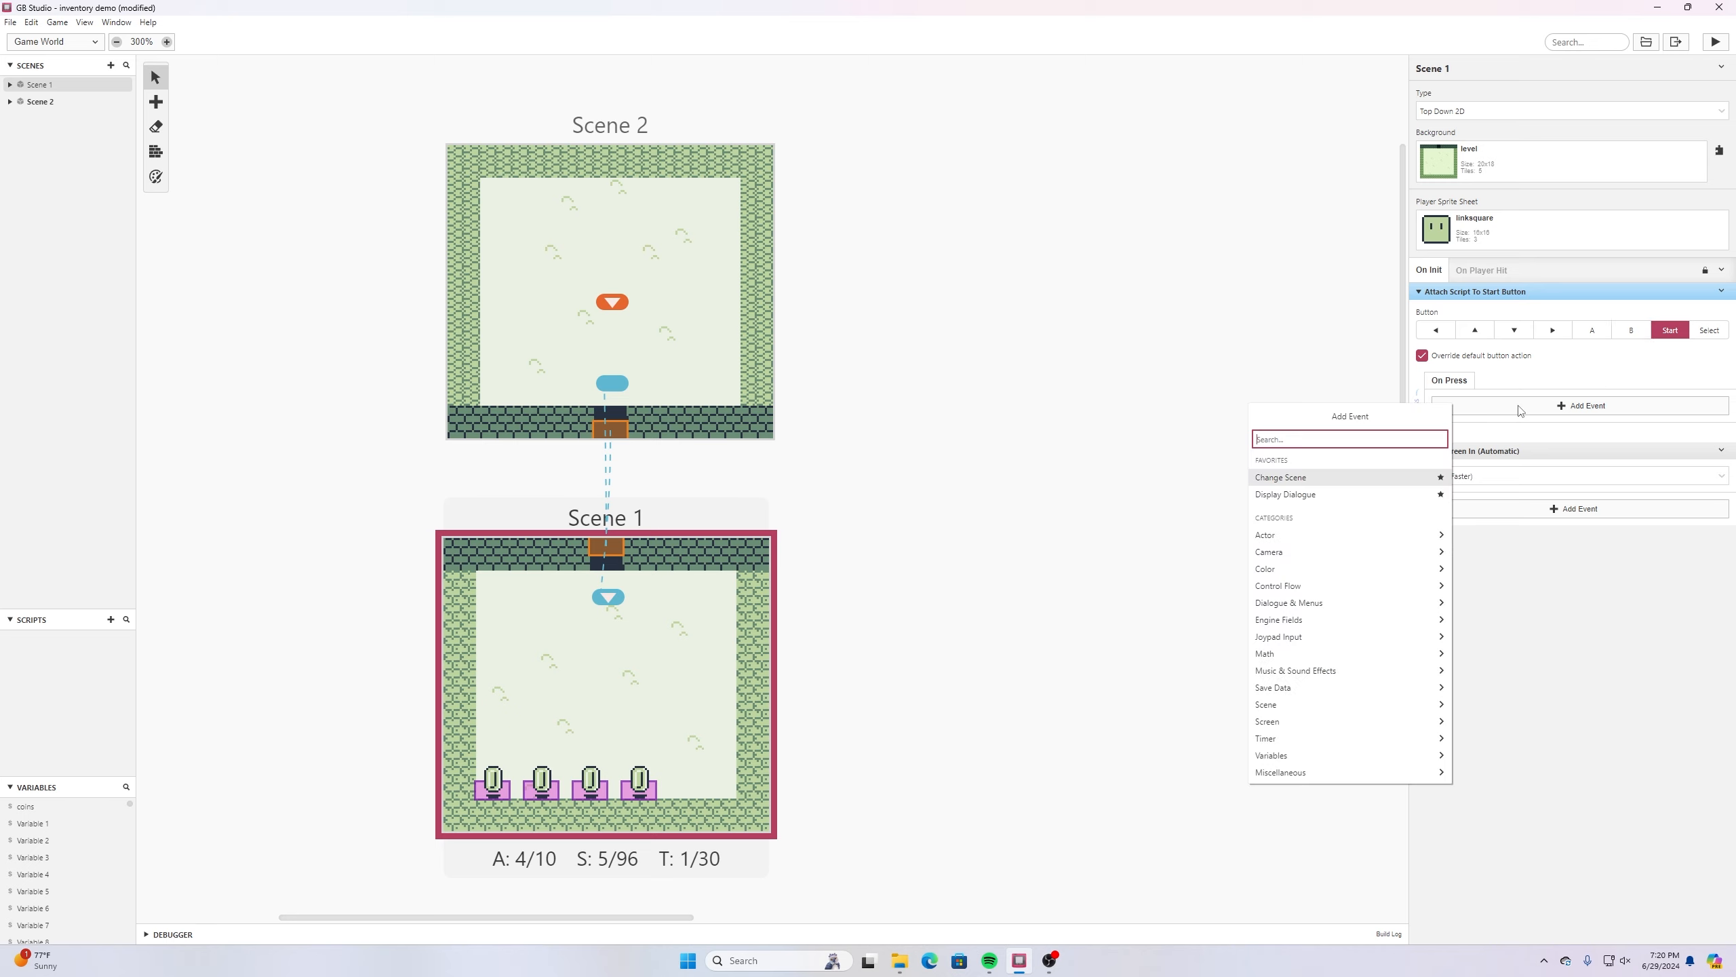
type("d")
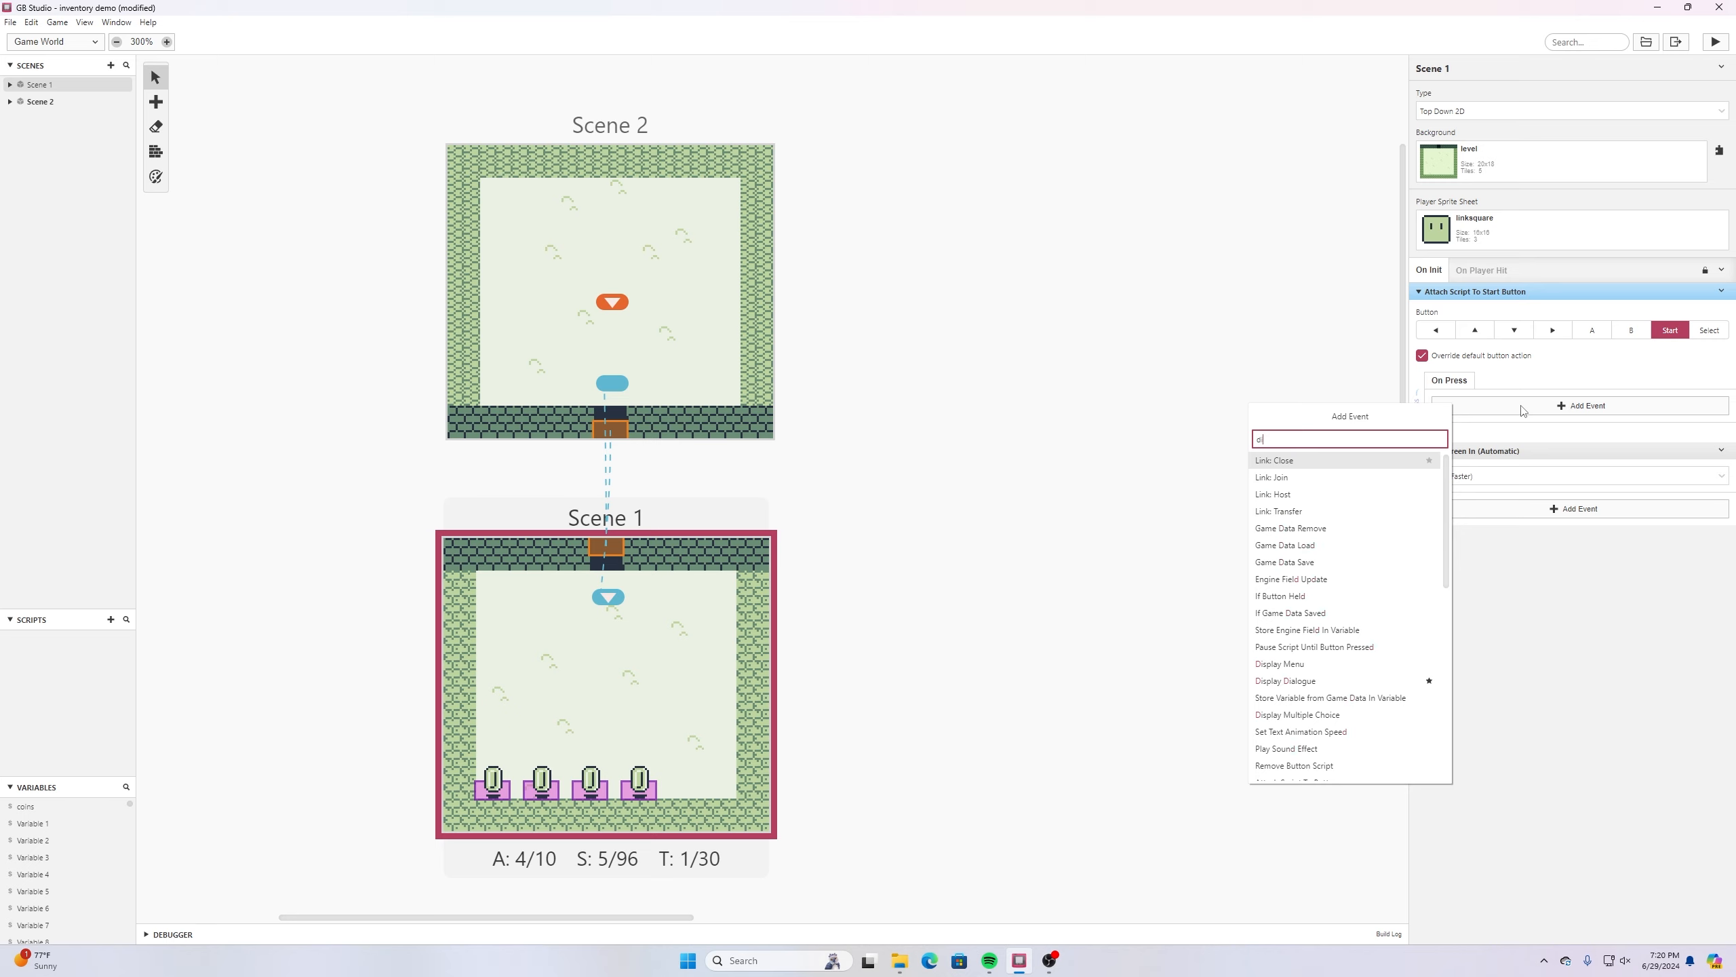
type("isplay")
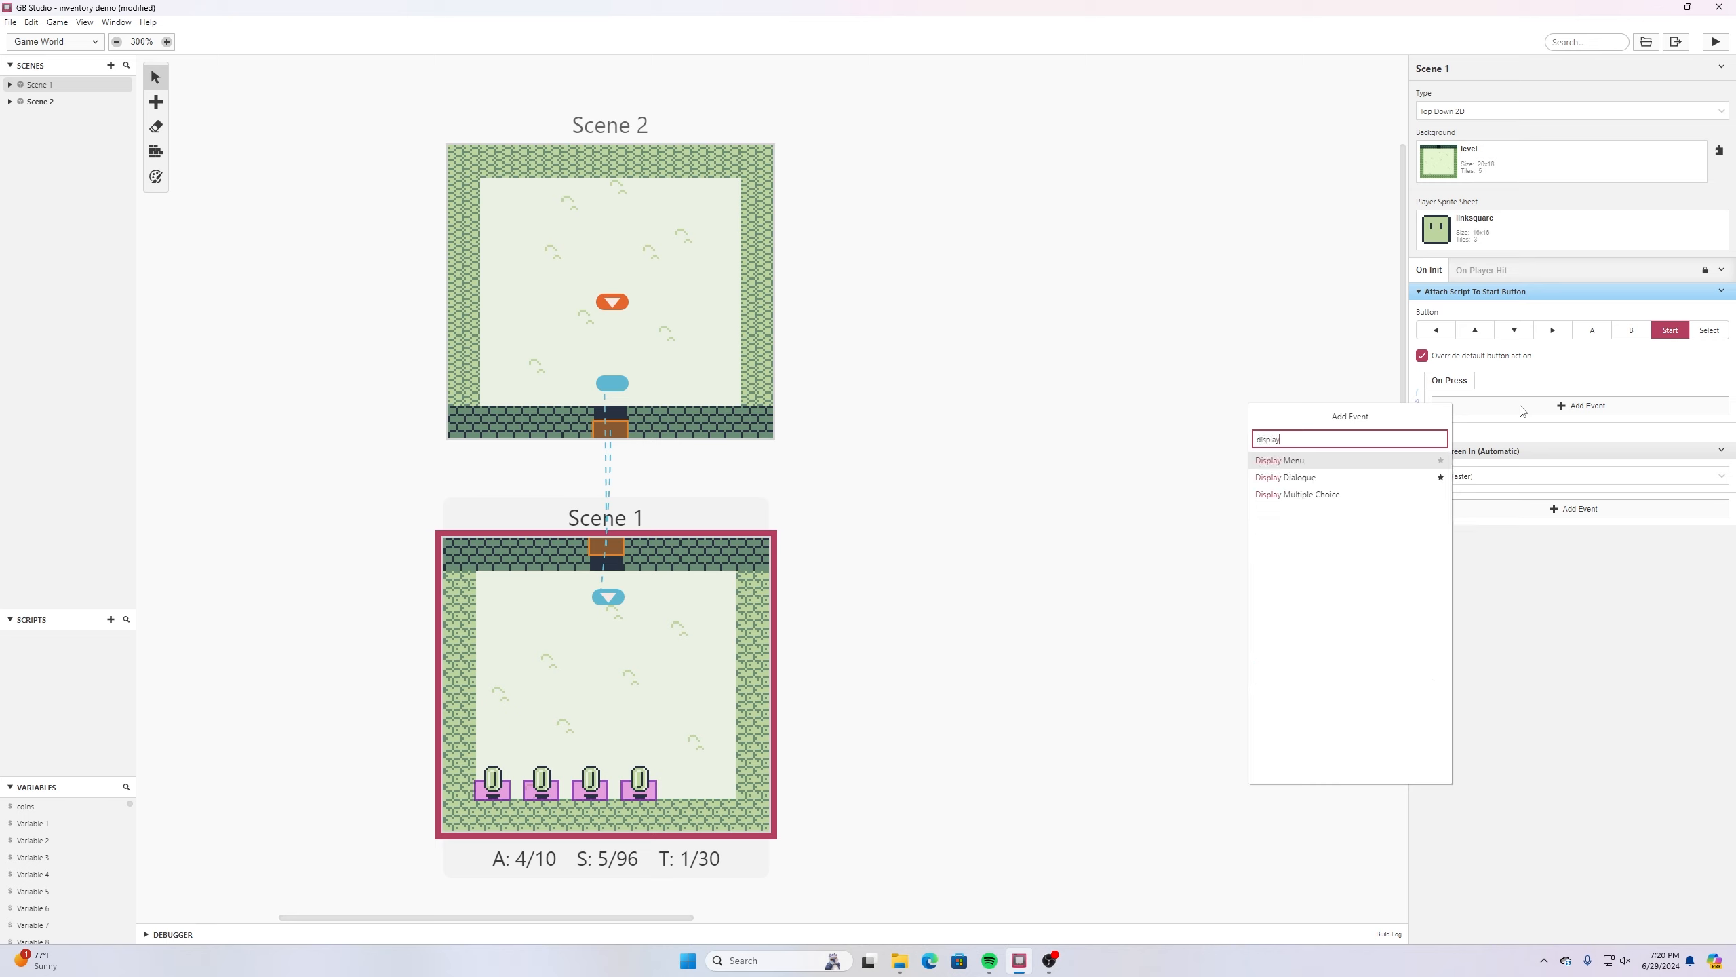
left_click(1356, 478)
left_click(1464, 425)
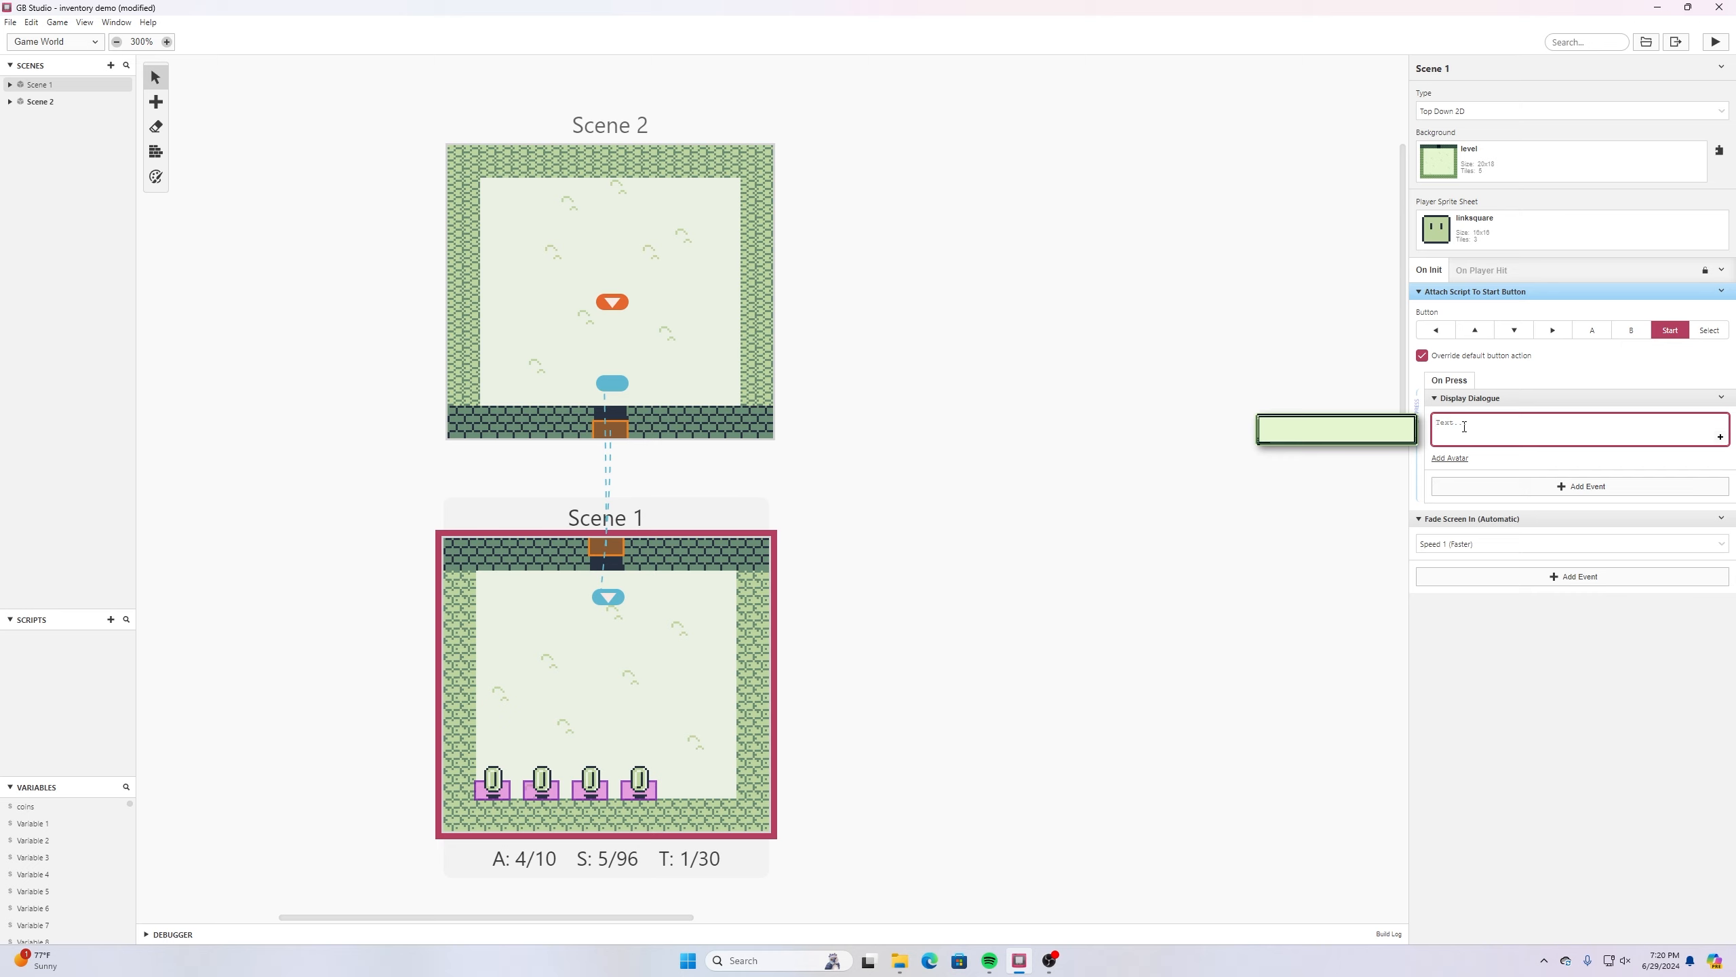
type("Coins: $")
type("coins")
left_click(1506, 437)
left_click(1488, 431)
left_click(9, 23)
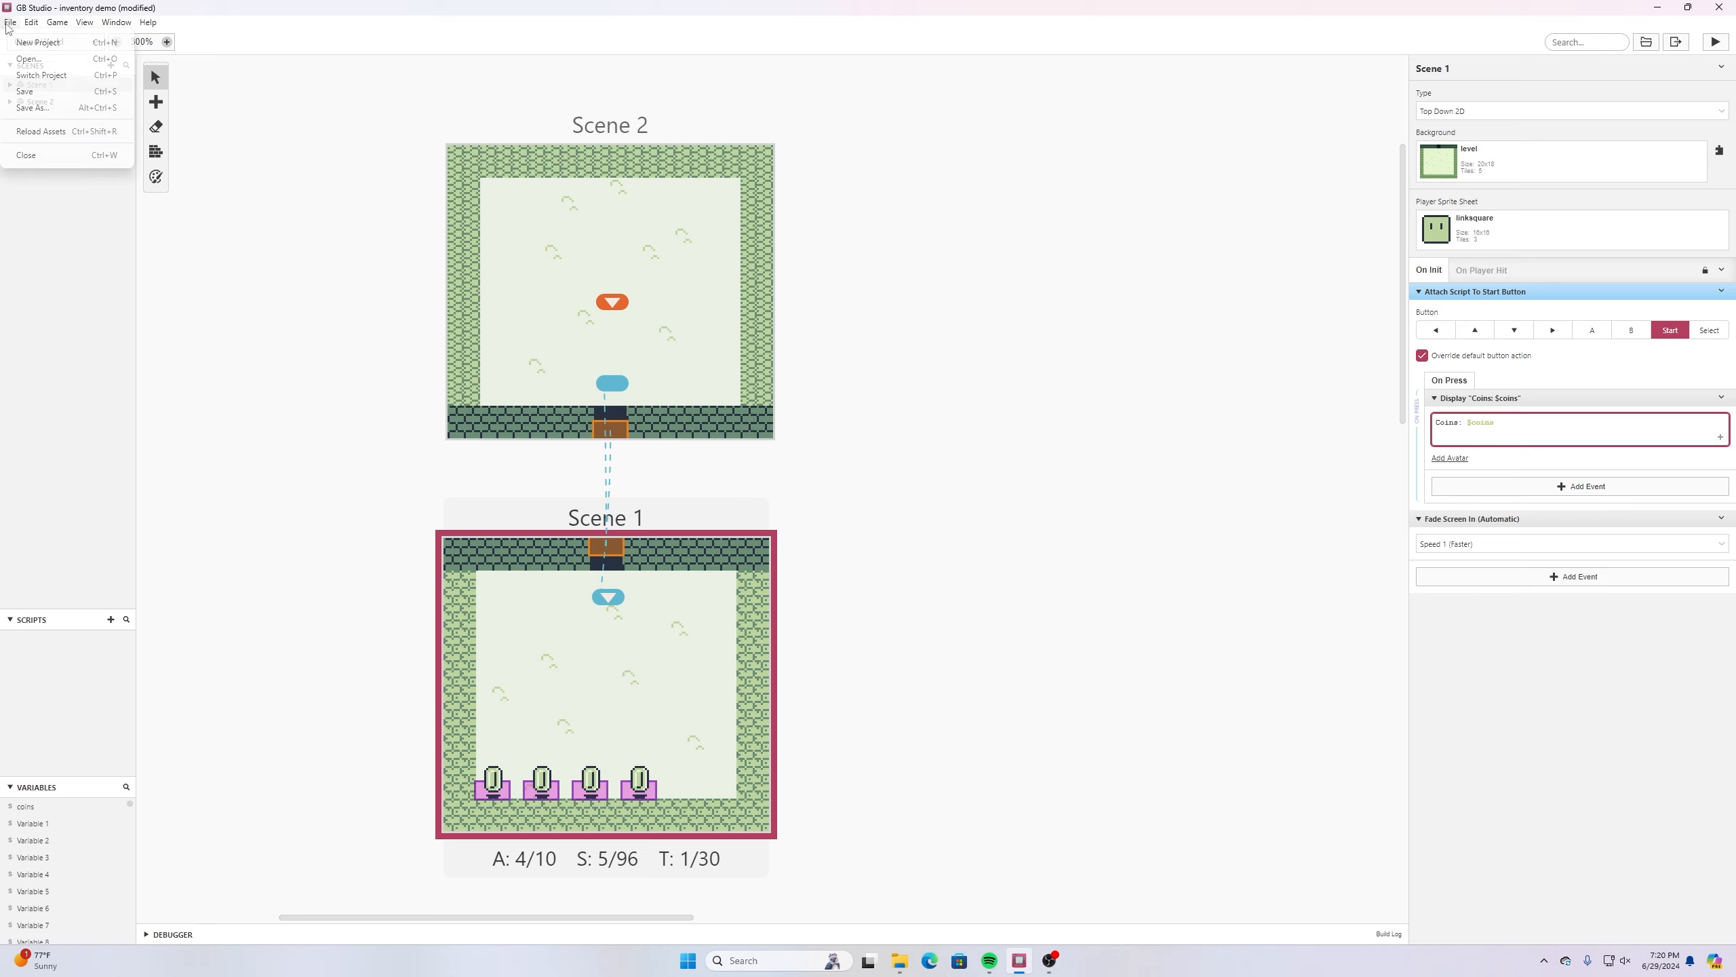
left_click(26, 91)
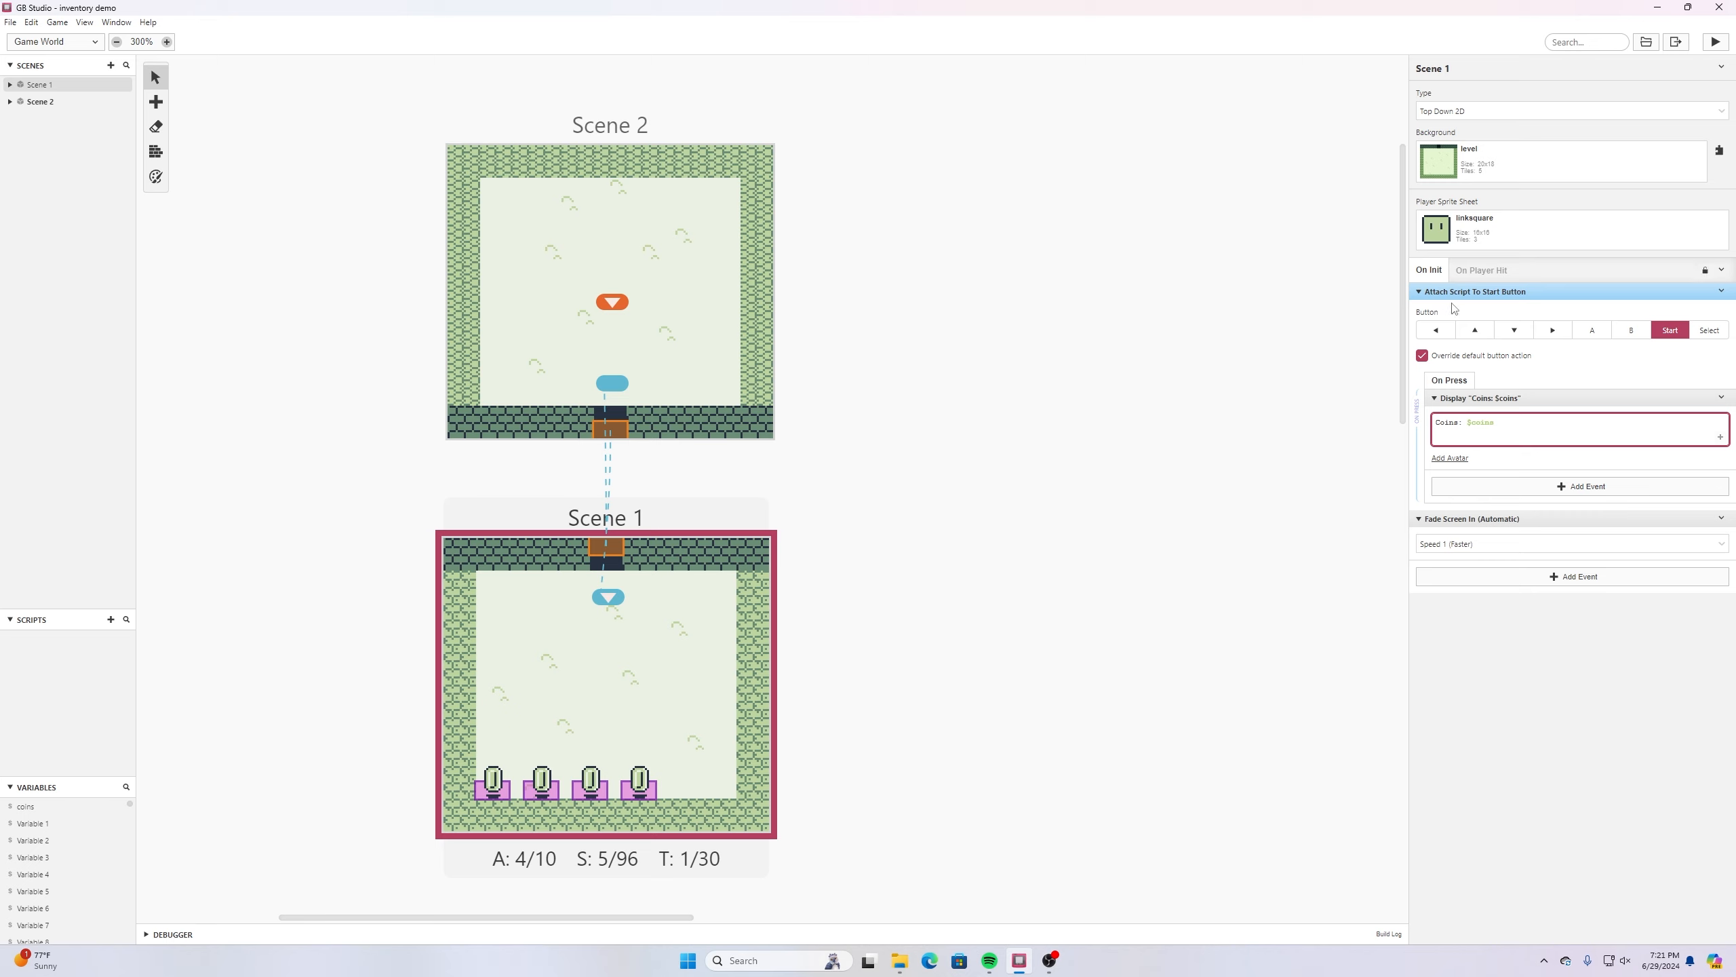
- Copy Scene 1's Start button event, replace Scene 2's On Init script with it, and save the project
left_click(1722, 291)
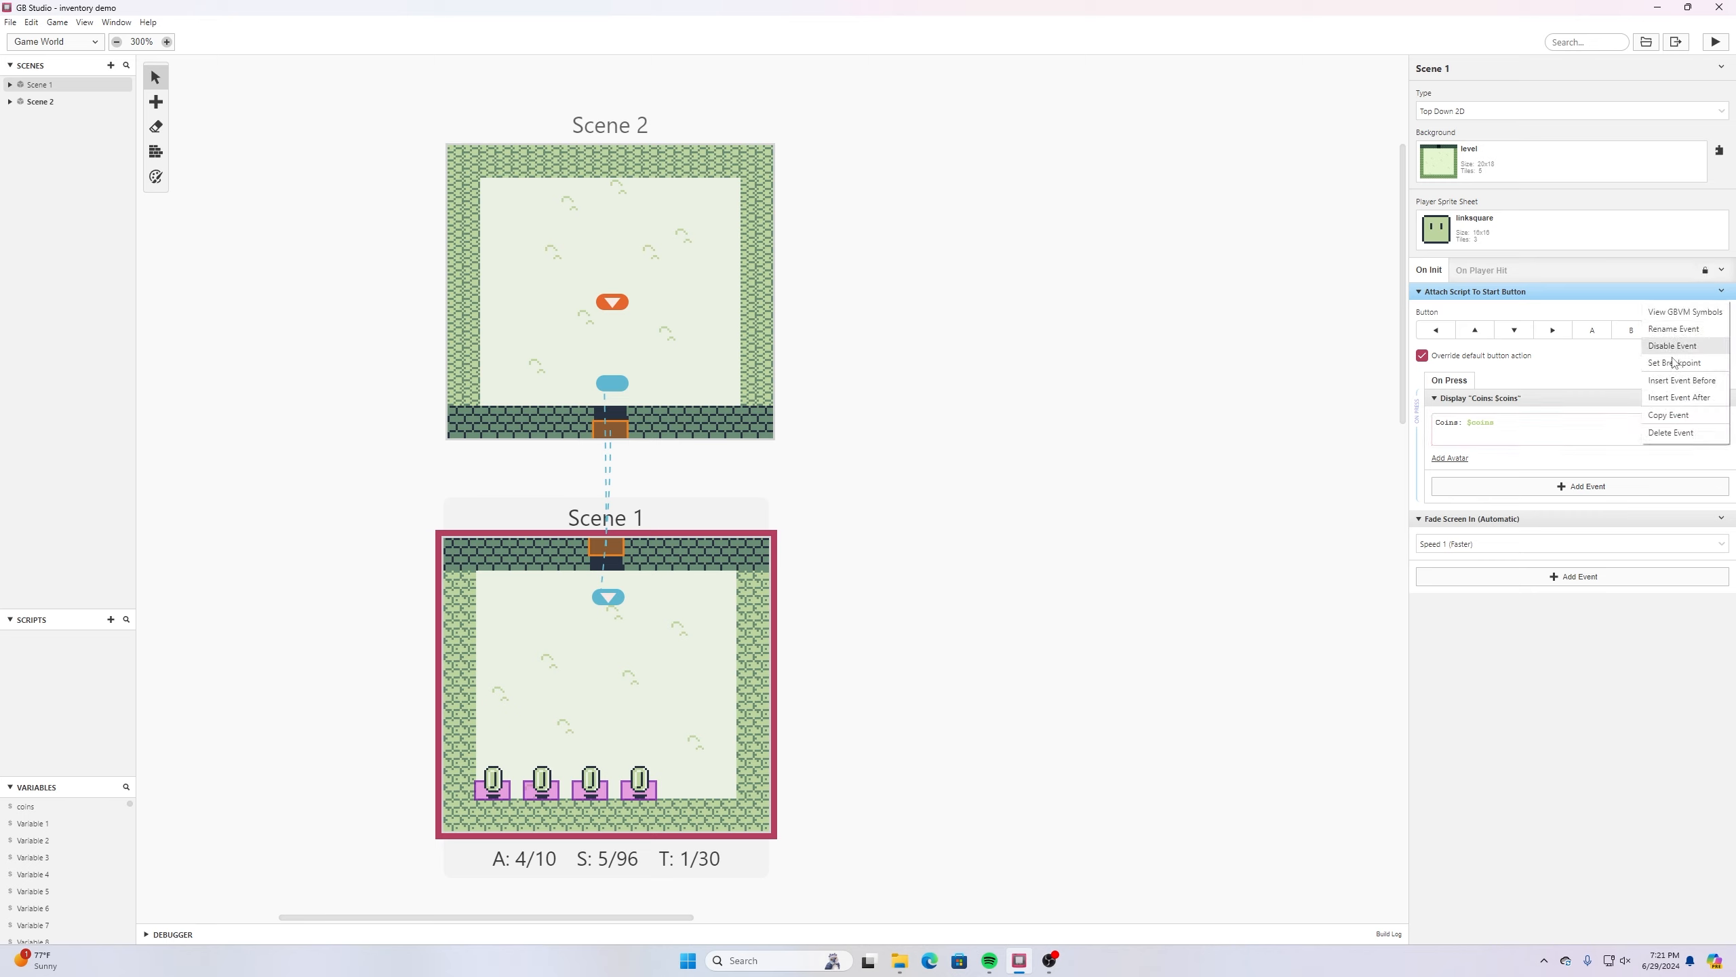
left_click(1685, 415)
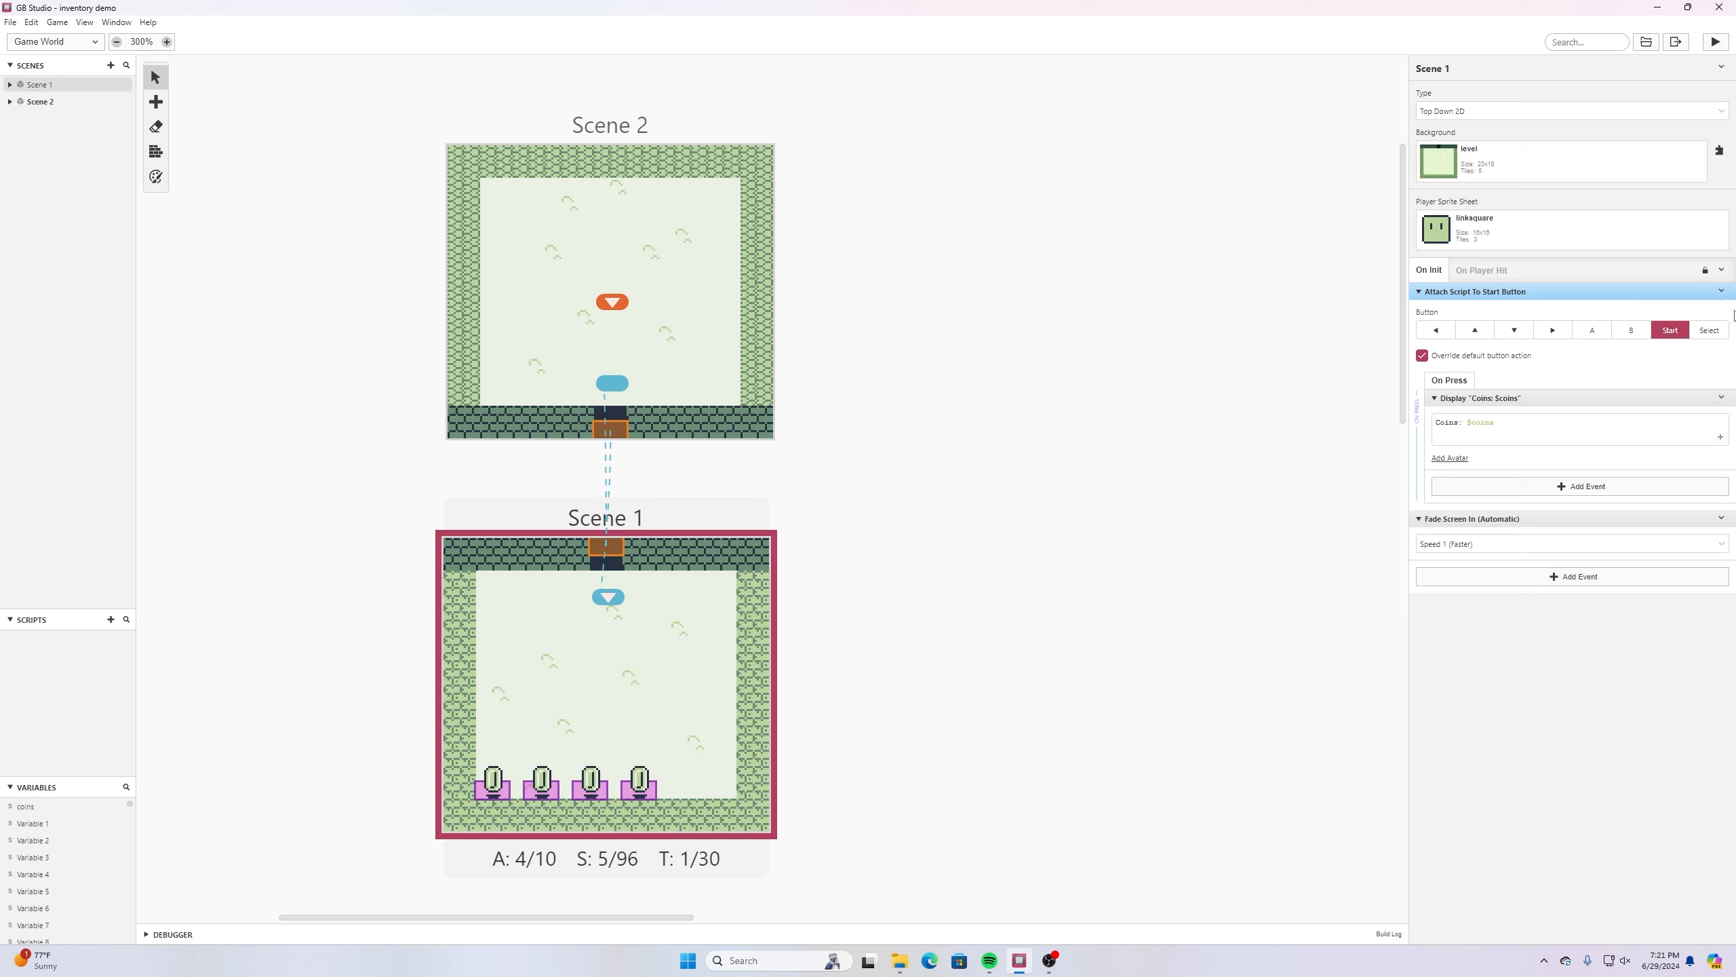
left_click(675, 205)
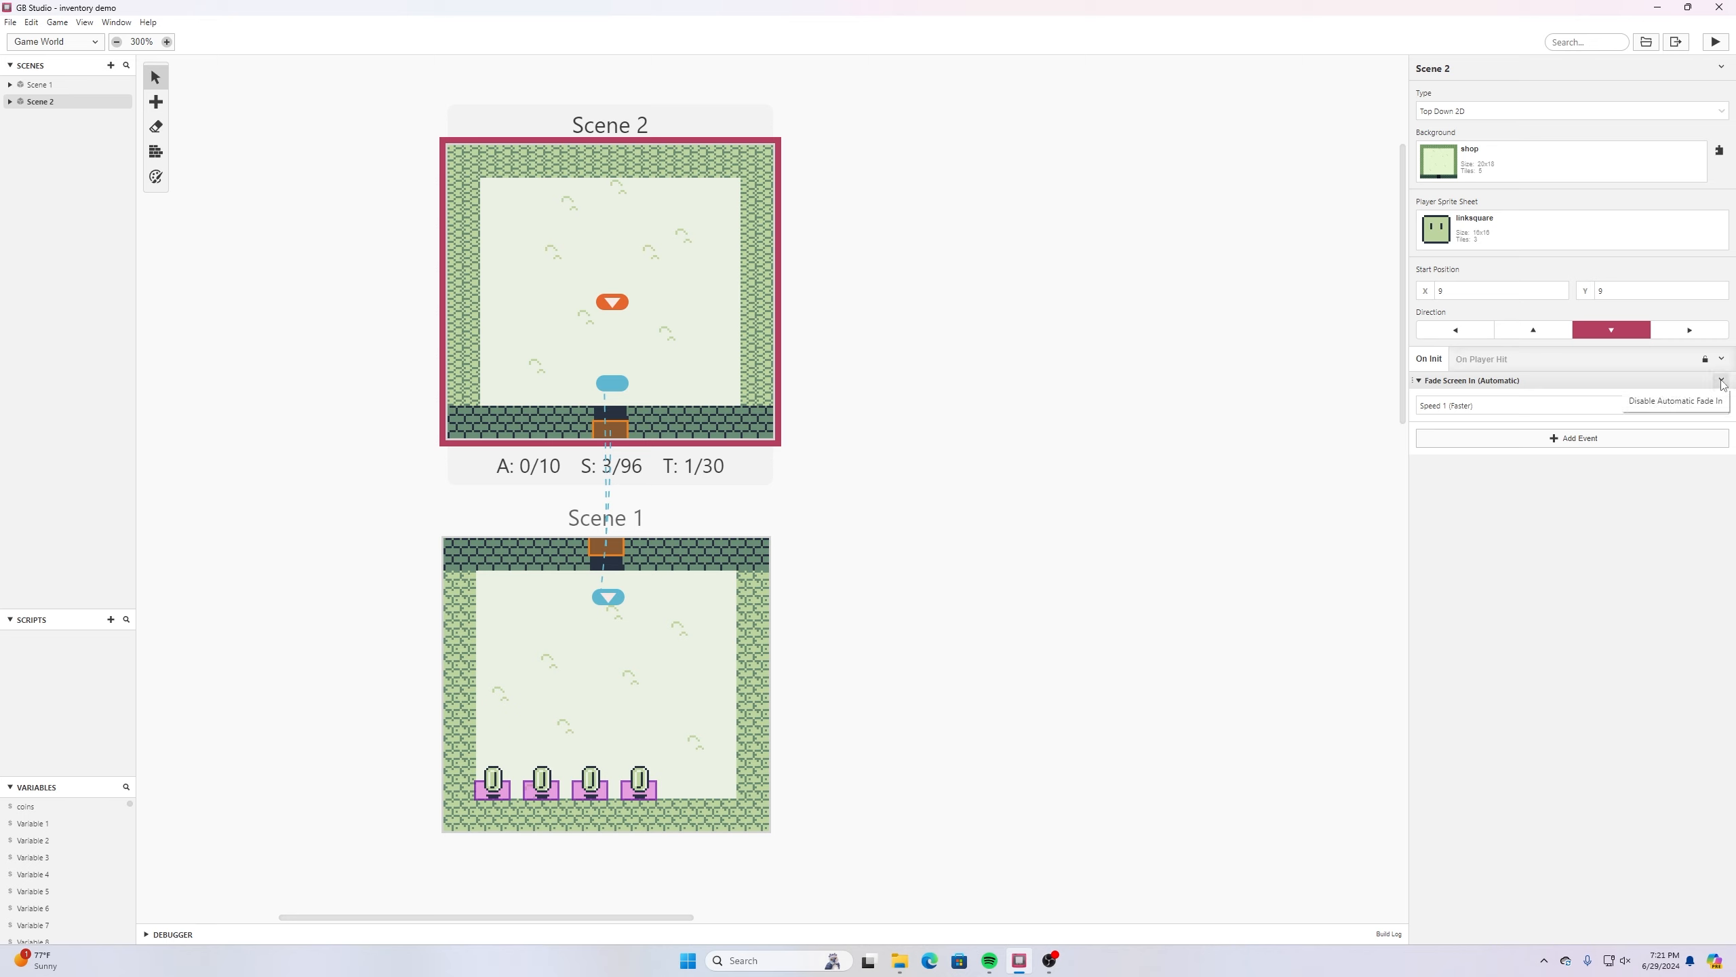
left_click(1722, 359)
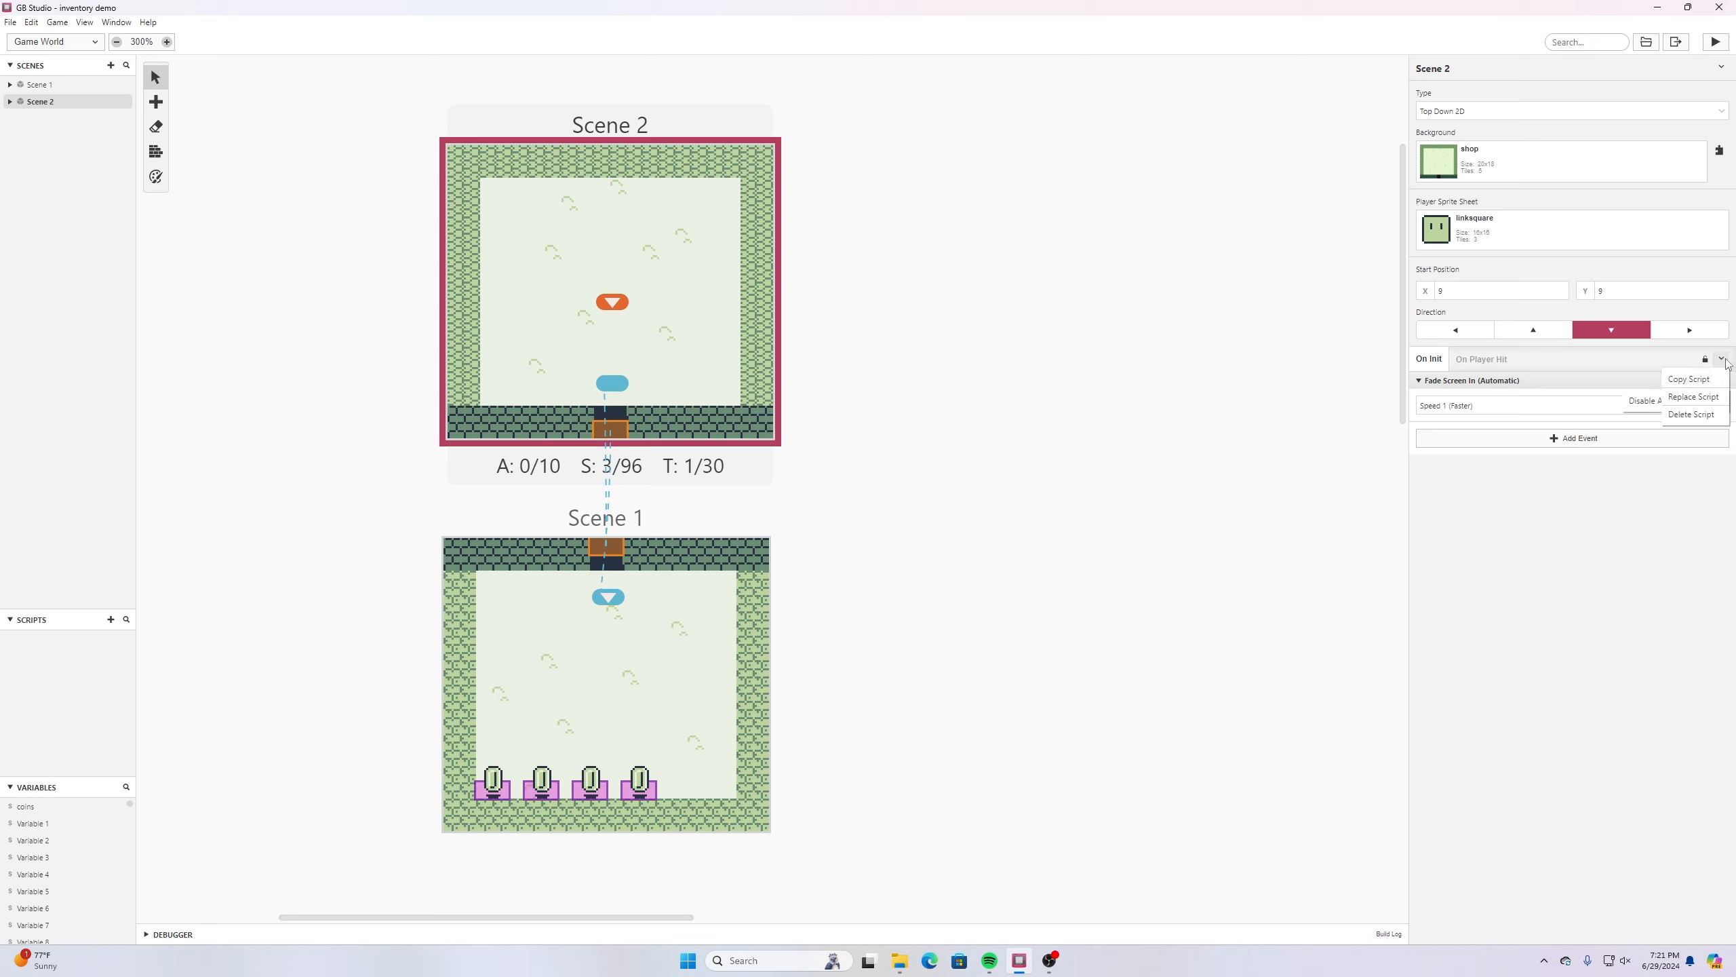
left_click(1707, 398)
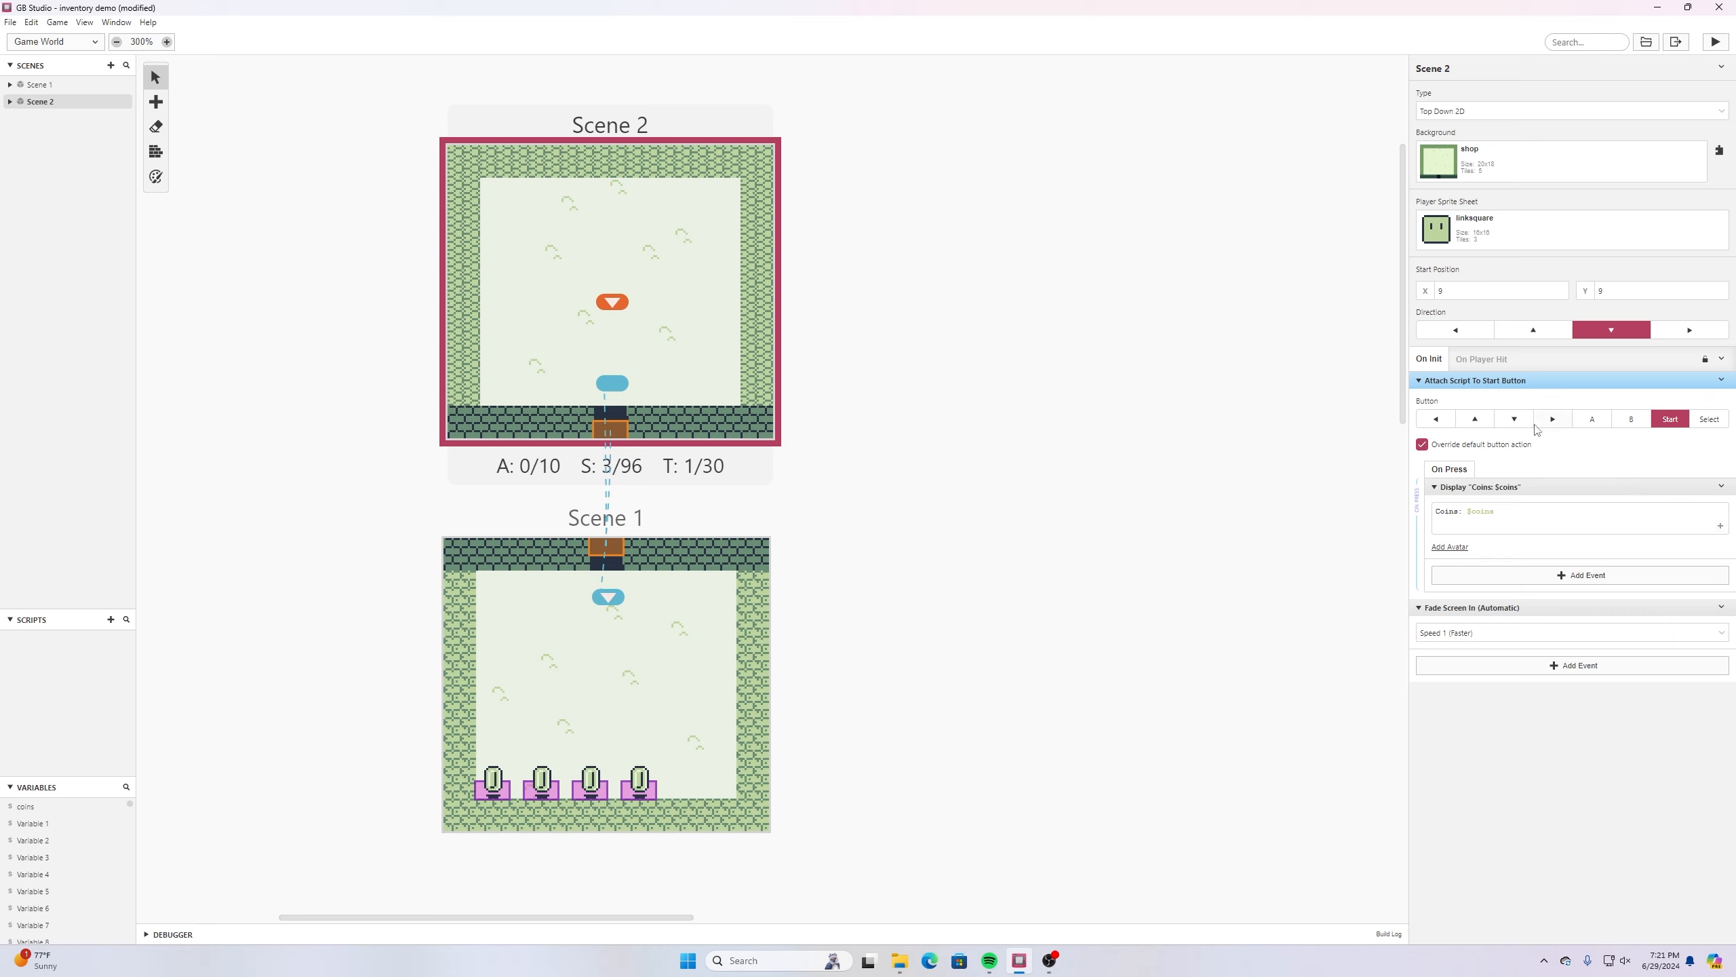
left_click(10, 22)
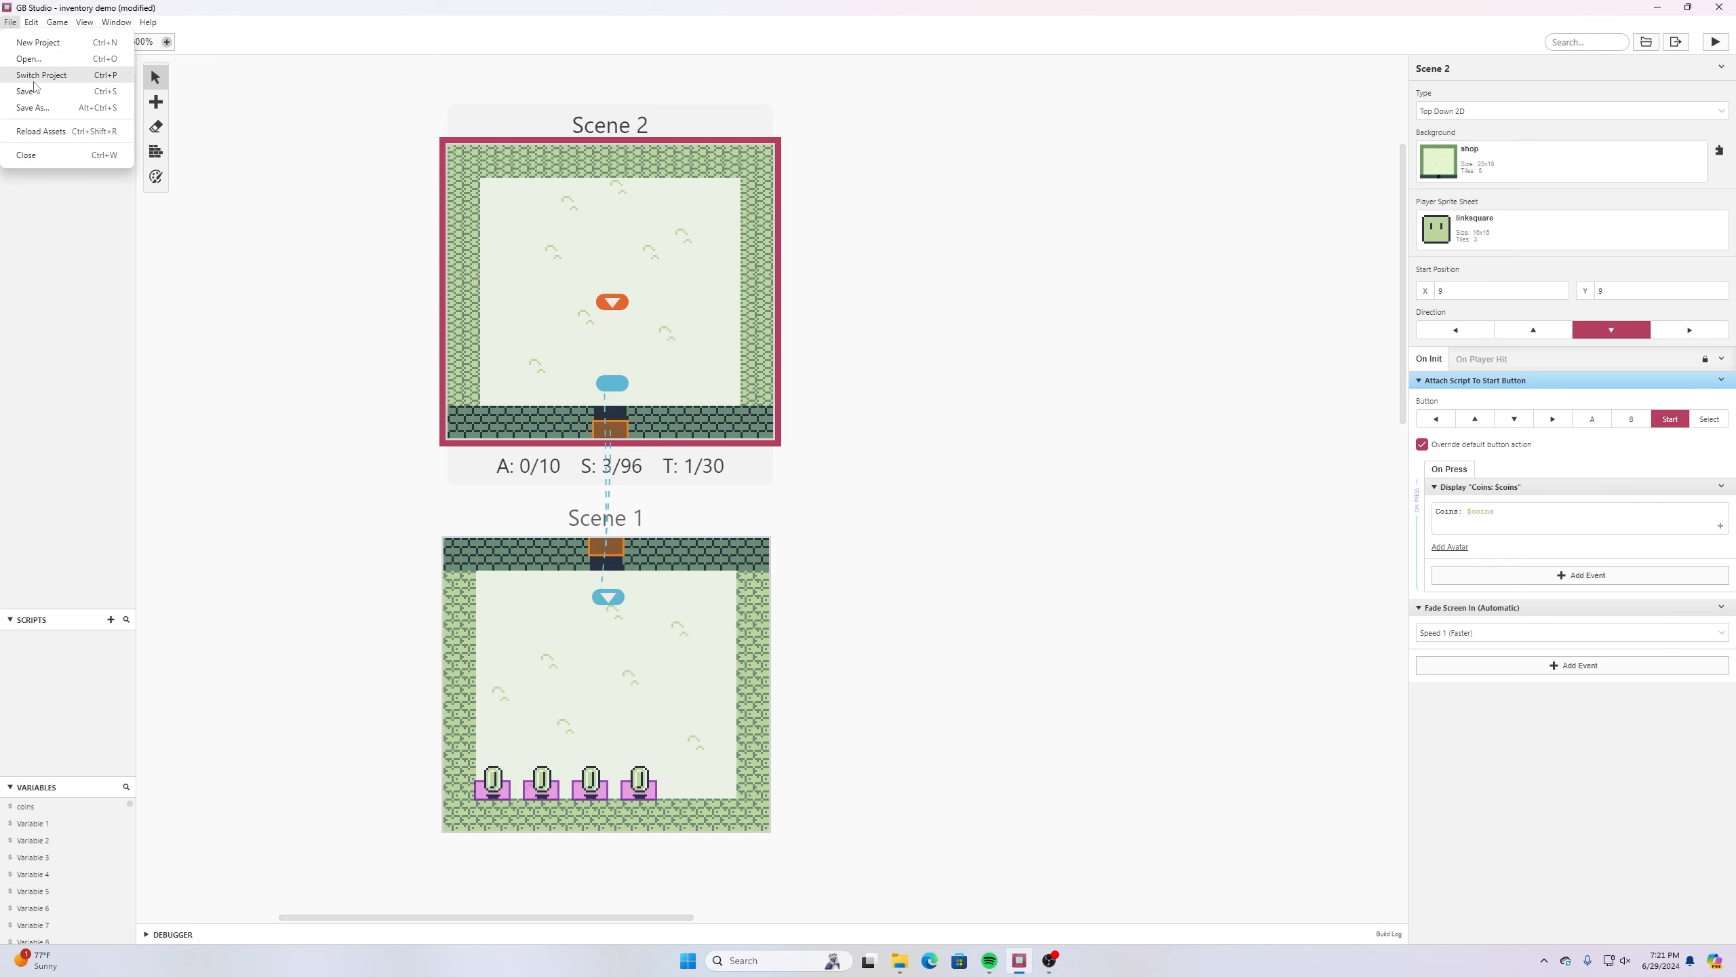
left_click(40, 109)
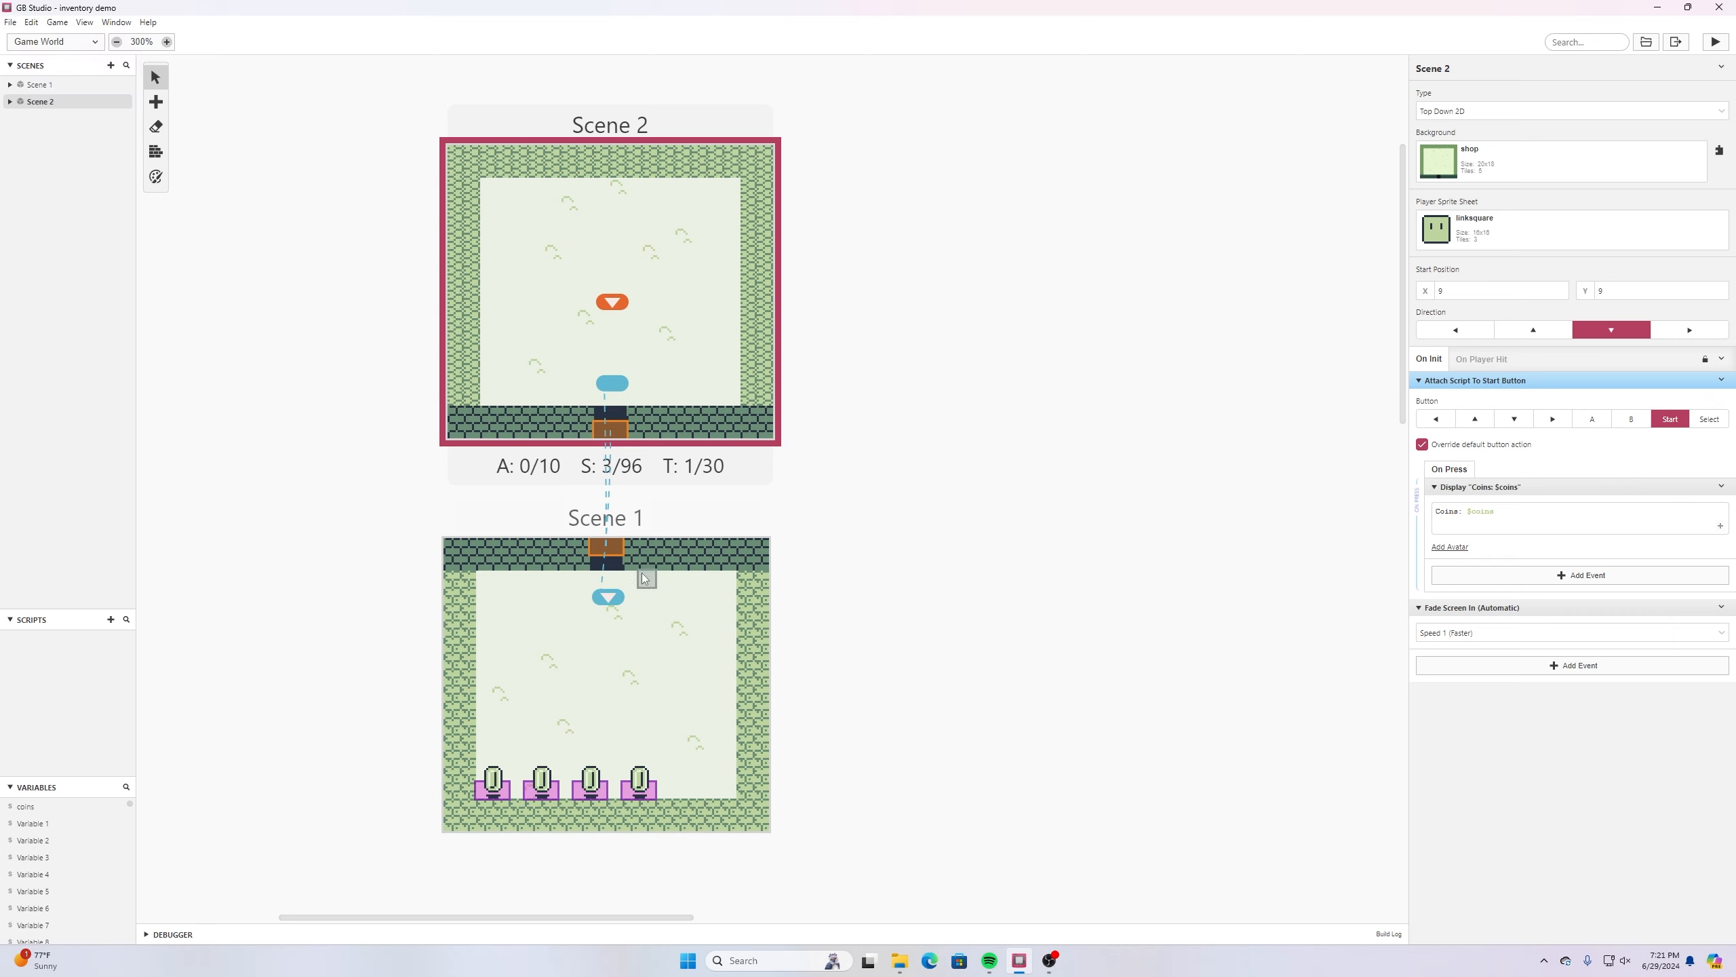
- Run the game, check the Start button's coin dialogue in Scene 2, and walk the player through the doorway into Scene 1
left_click(1714, 42)
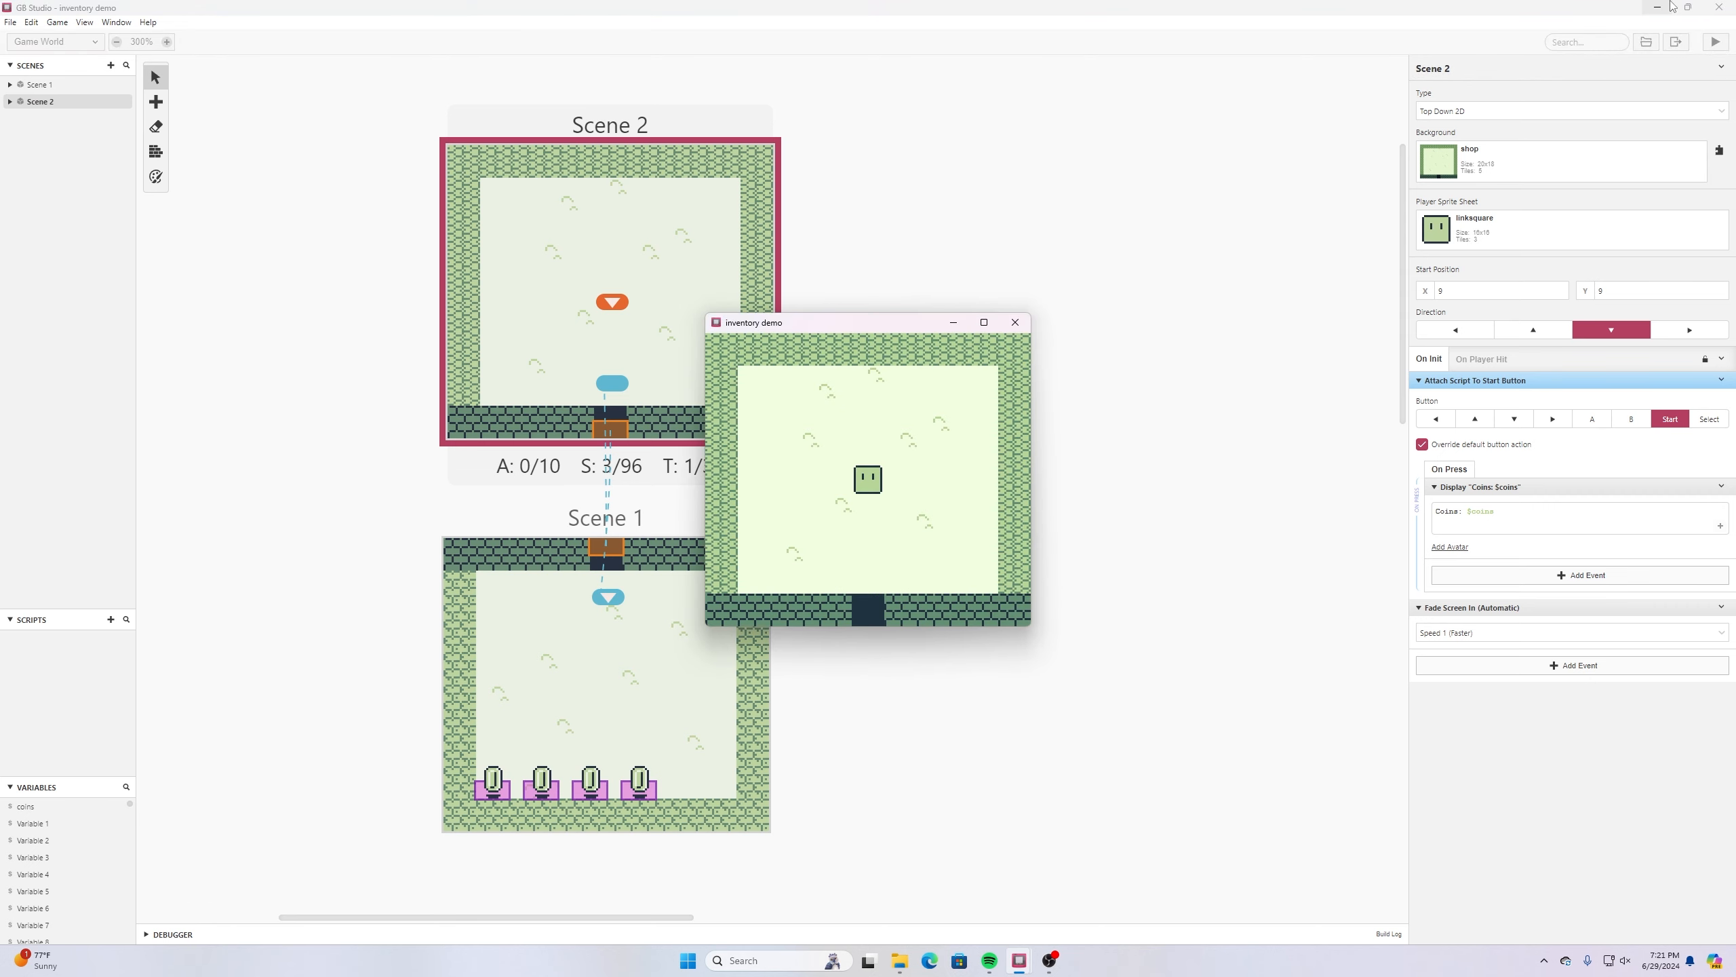
key("Return")
key("z")
key("Return")
key("z")
key("Down")
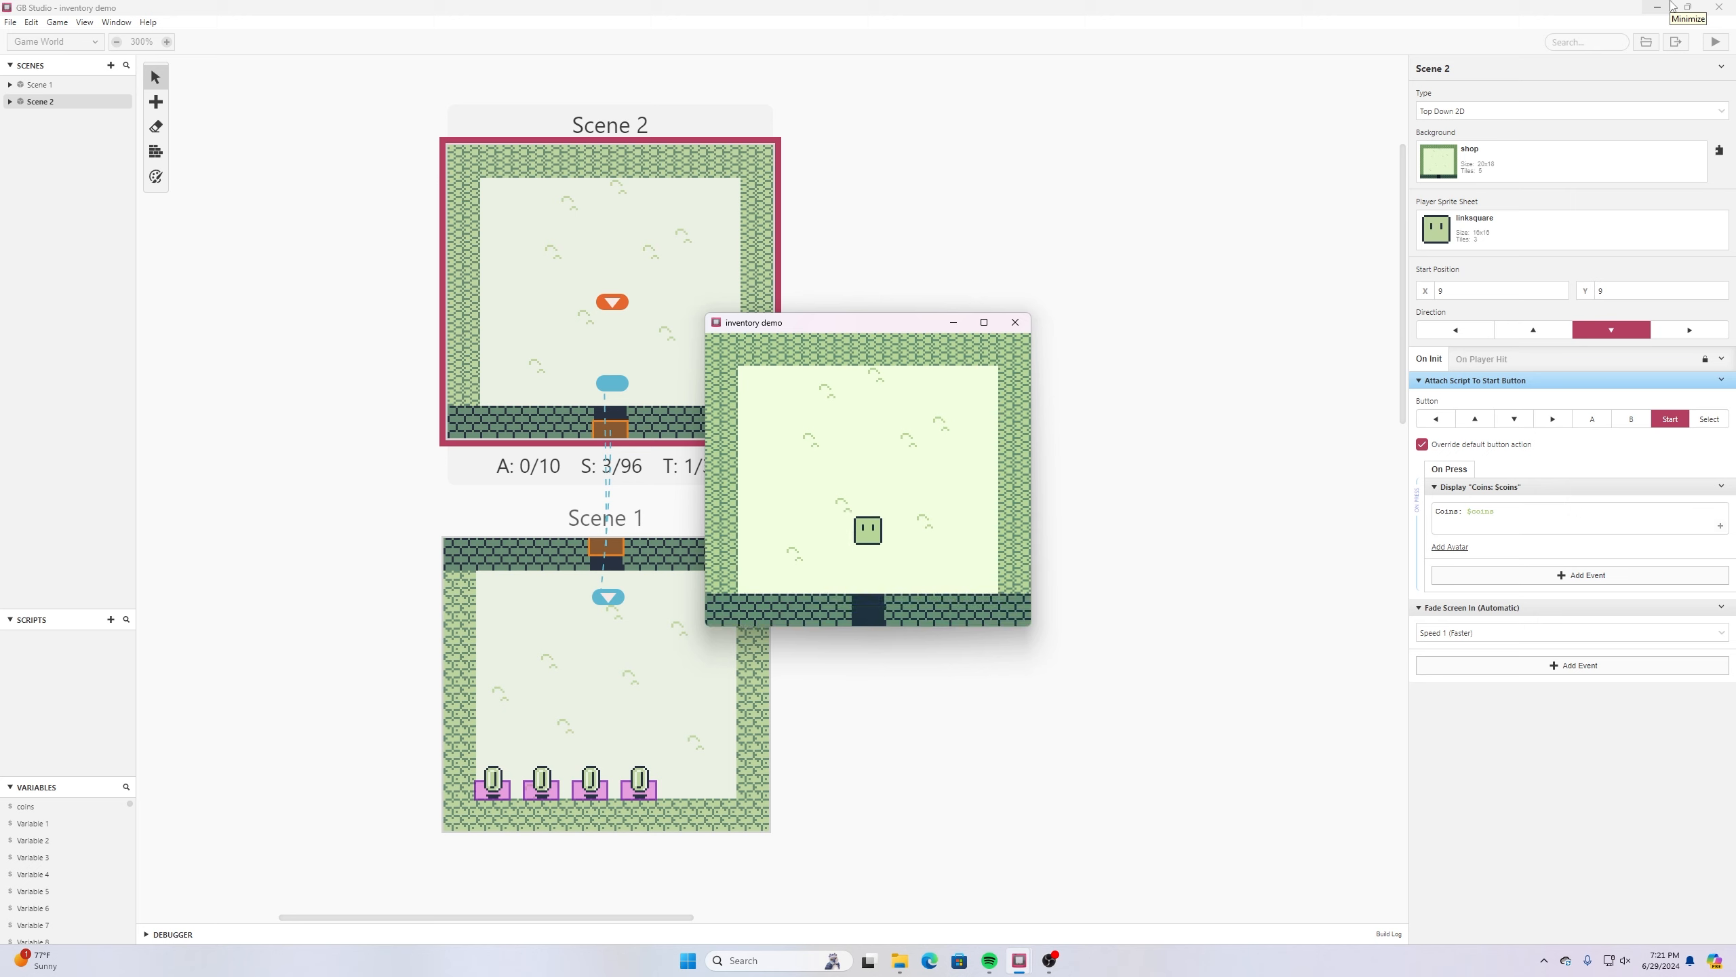
key("Down")
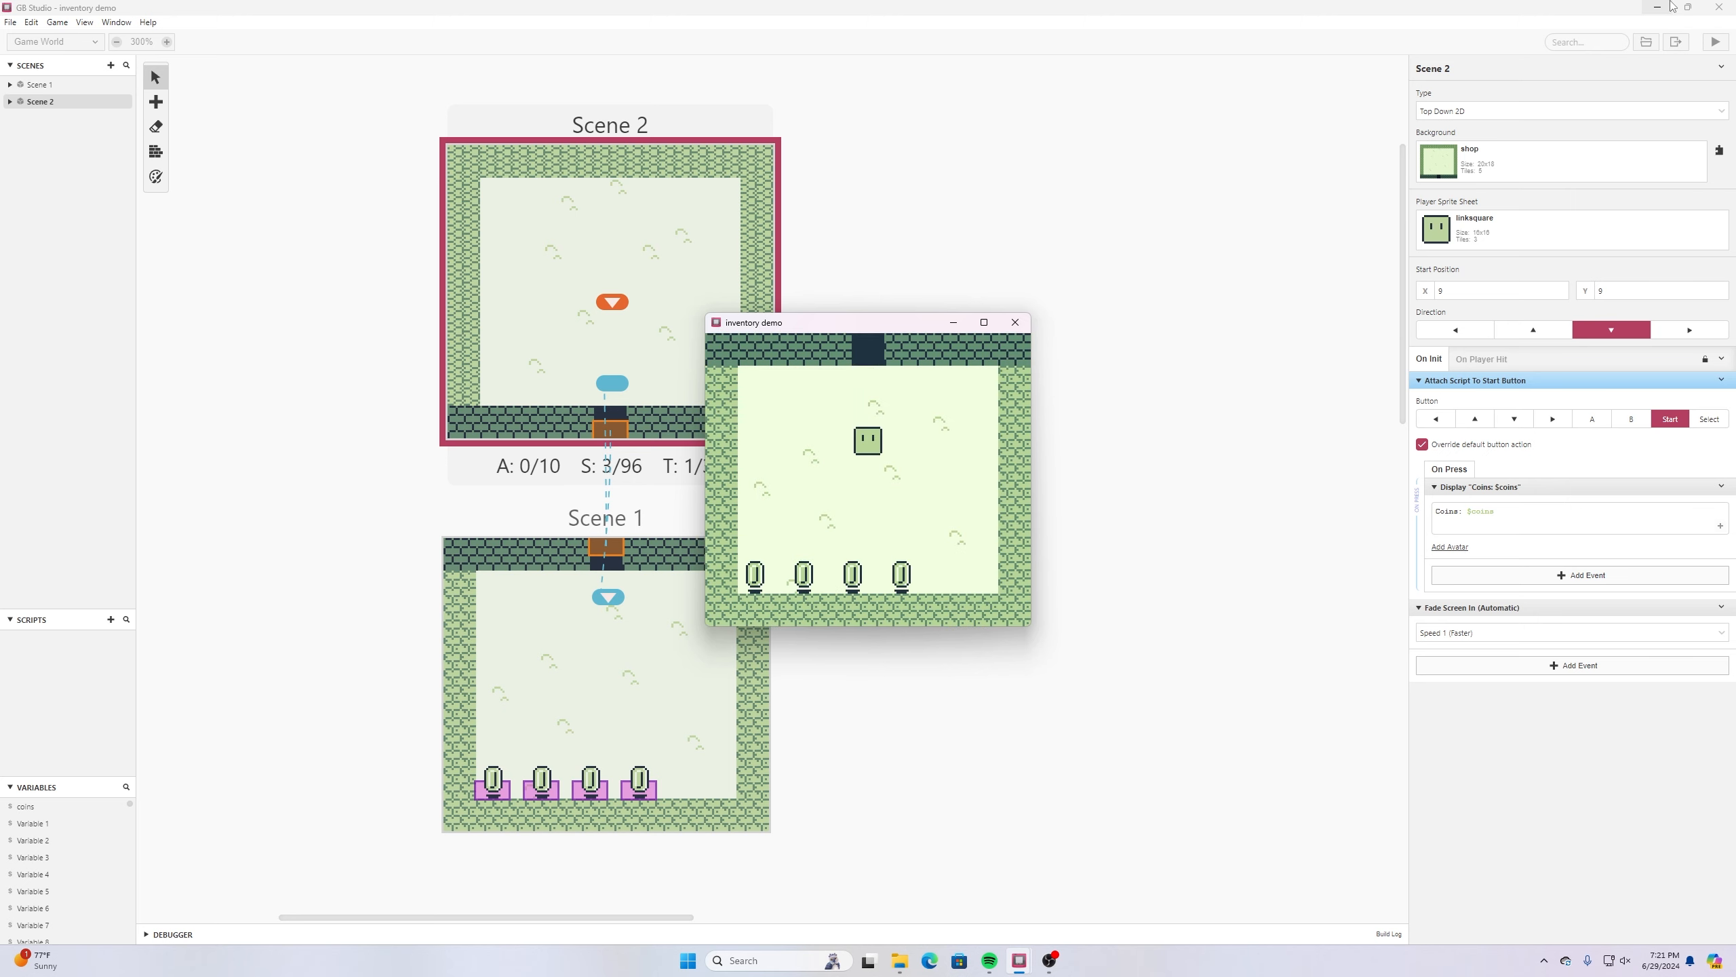
- Collect all four coins in Scene 1 of the running game and check the Start button's coin dialogue
key("Down")
key("Left")
key("Down")
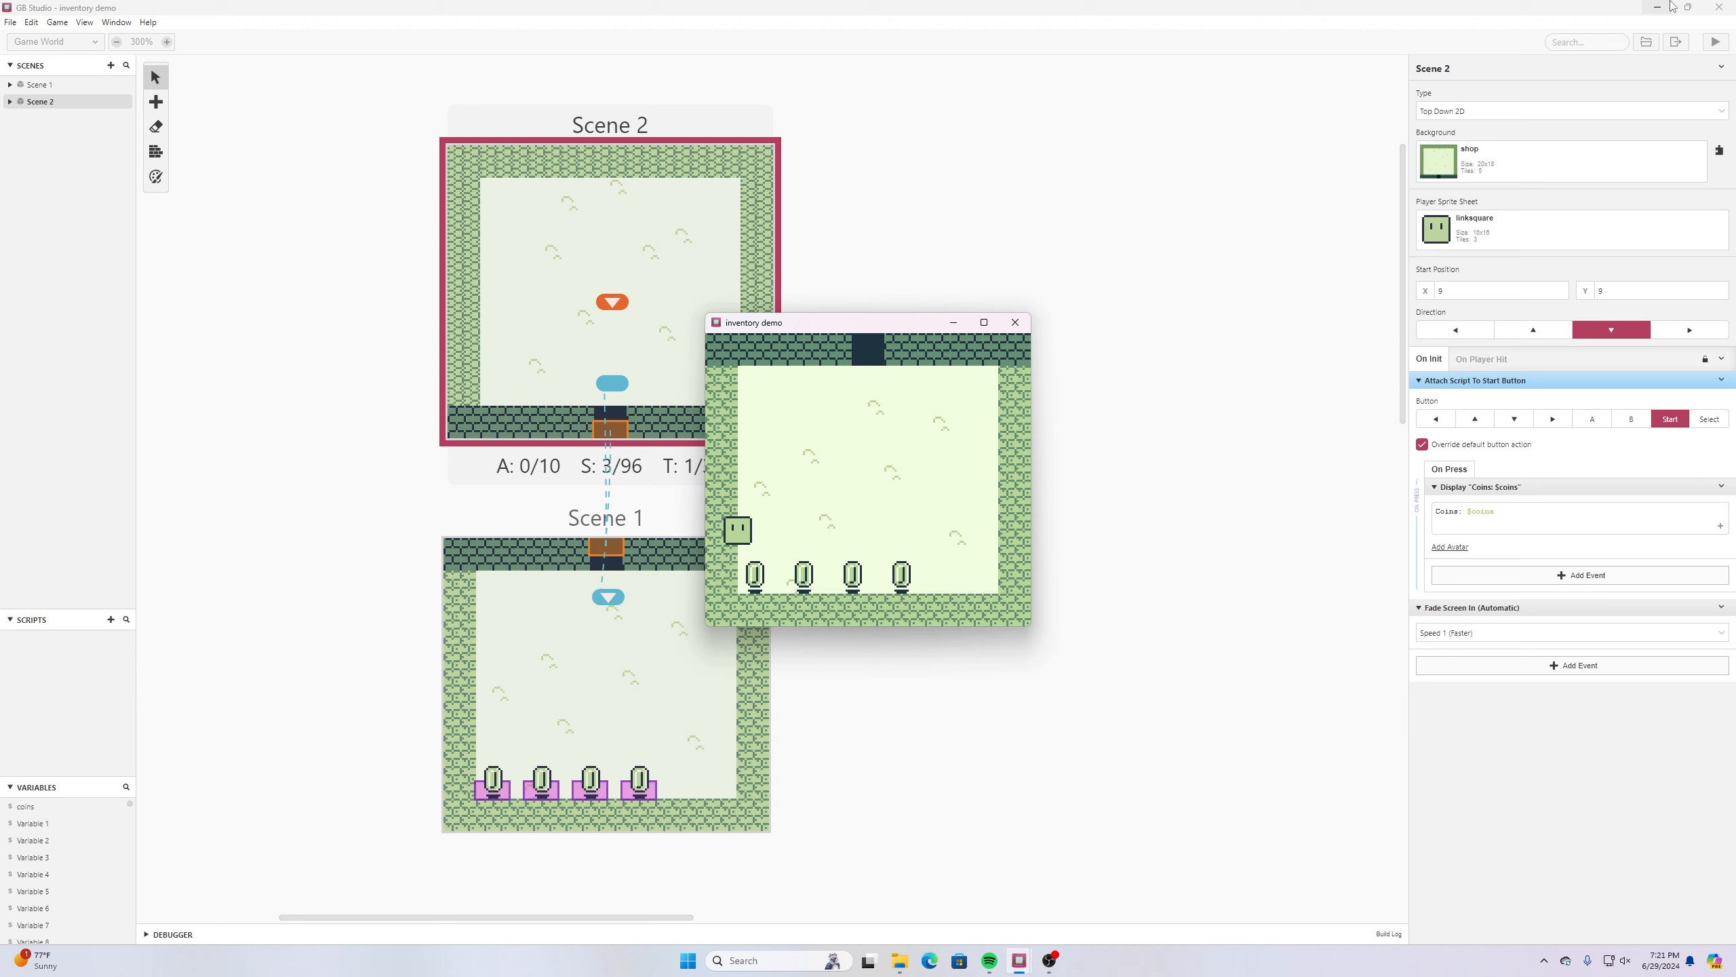
key("Down")
key("Right")
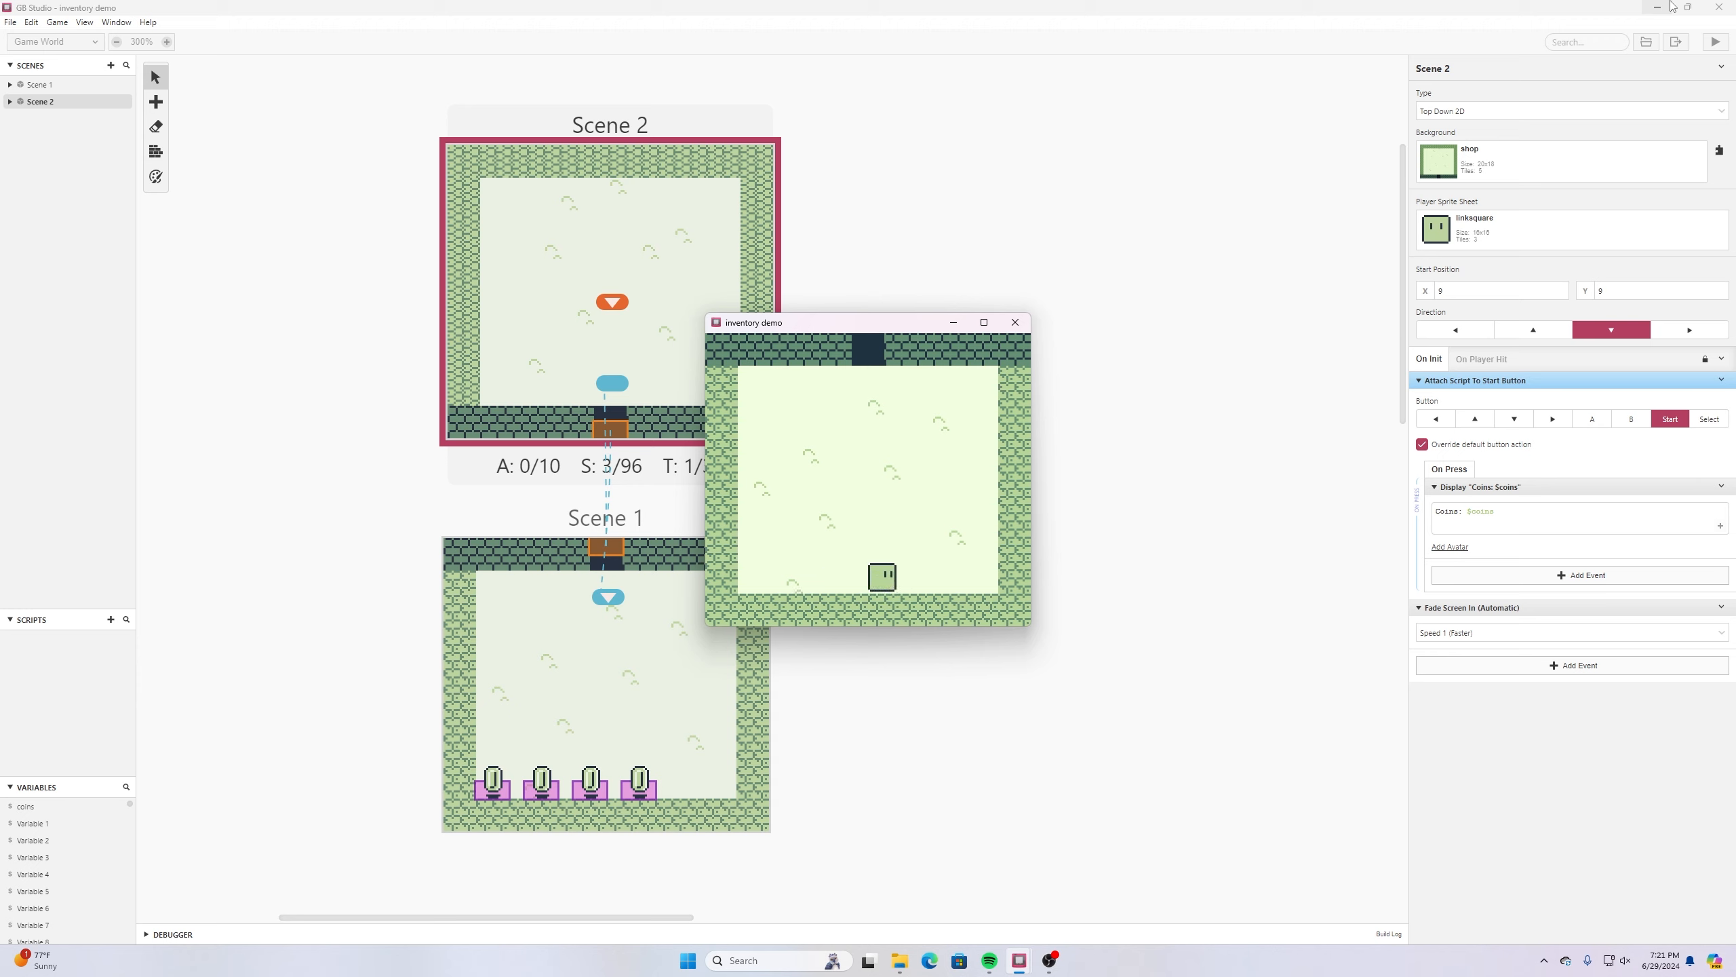
key("Return")
key("z")
- Walk the player to Scene 2 and back to Scene 1, and check the coin dialogue again
key("Up")
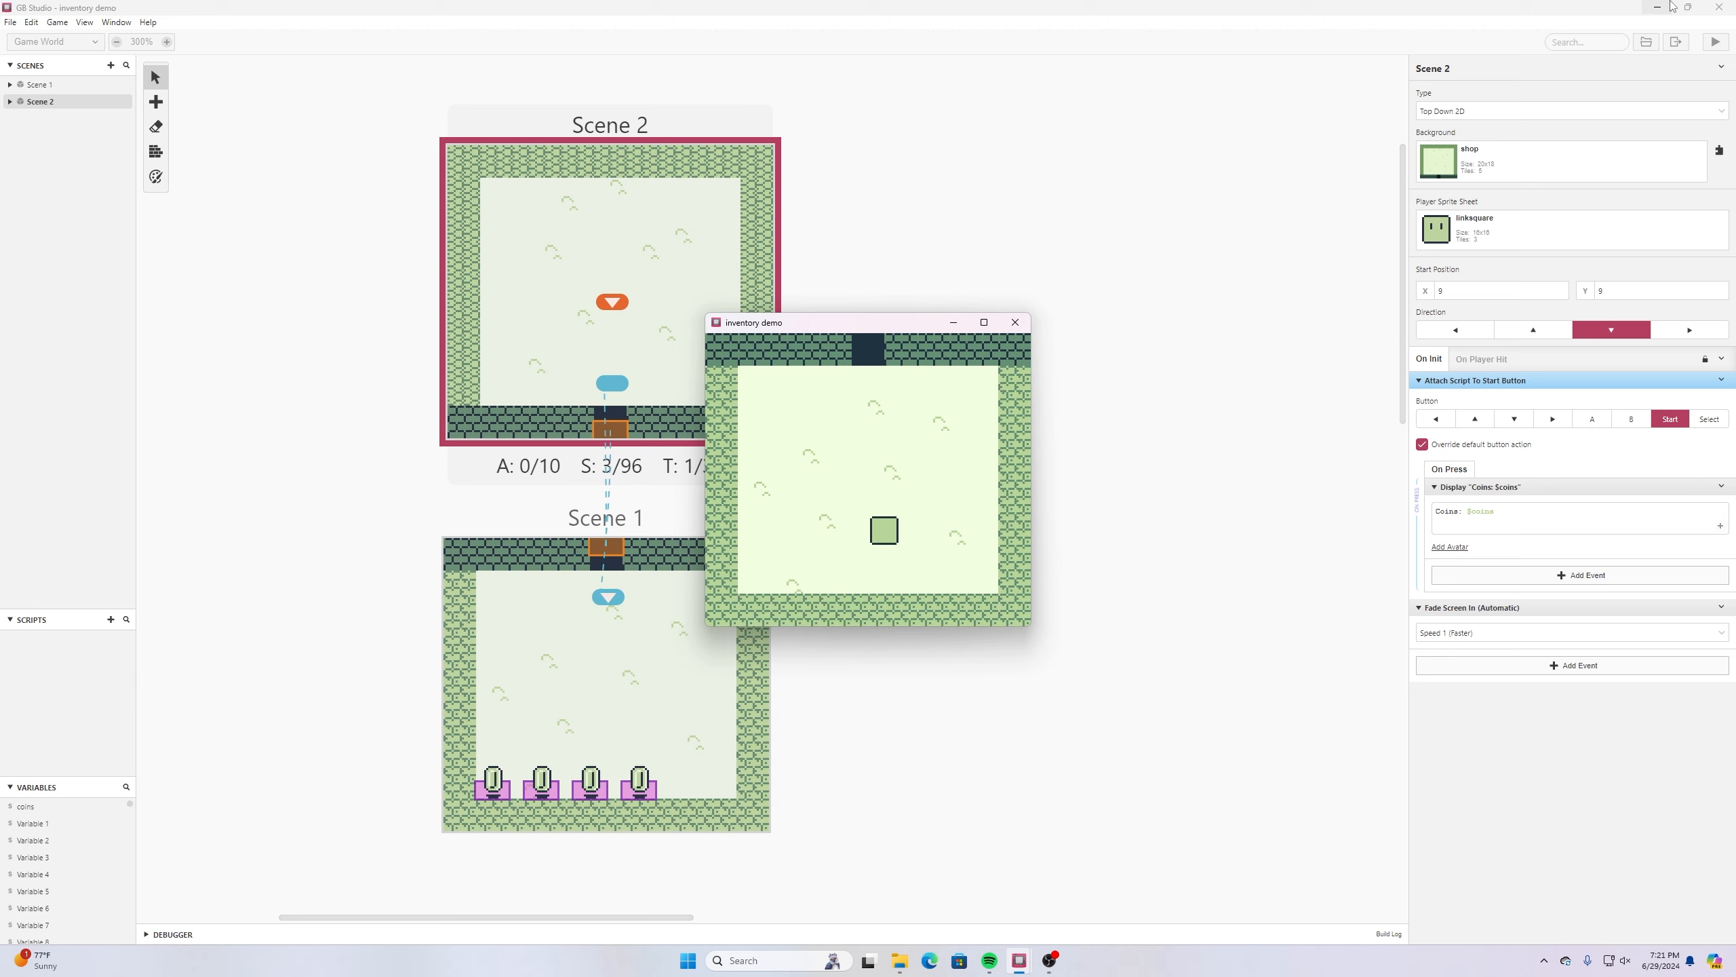
key("Up")
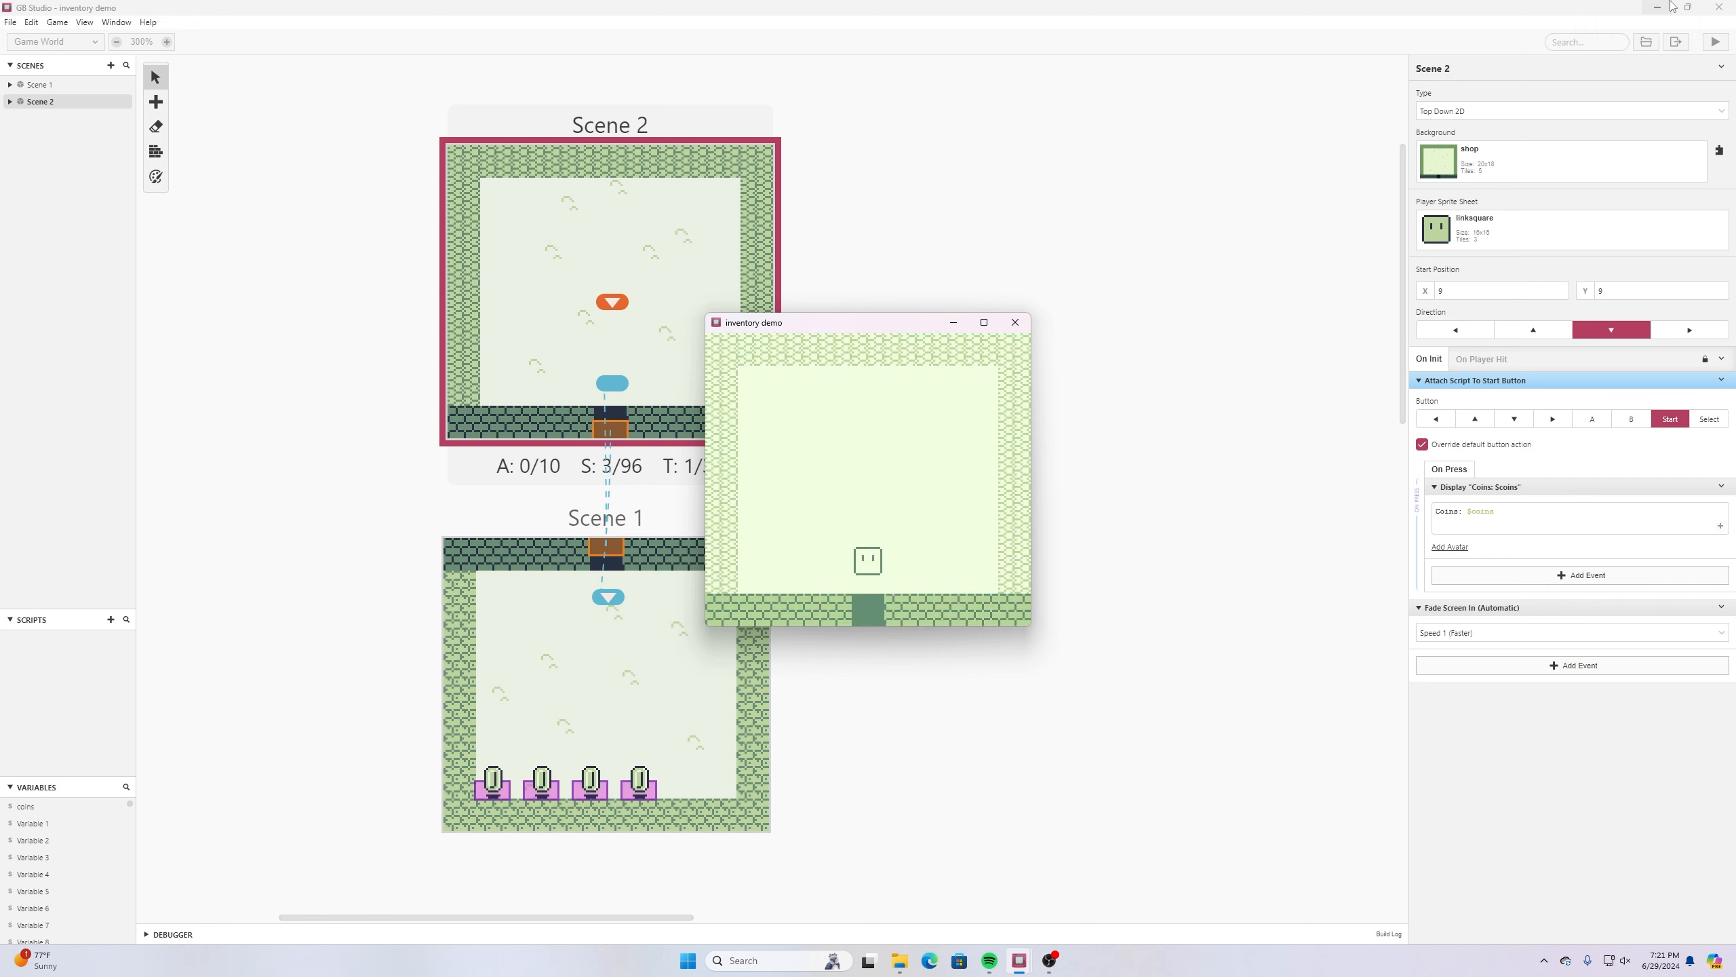
key("Up")
key("Down")
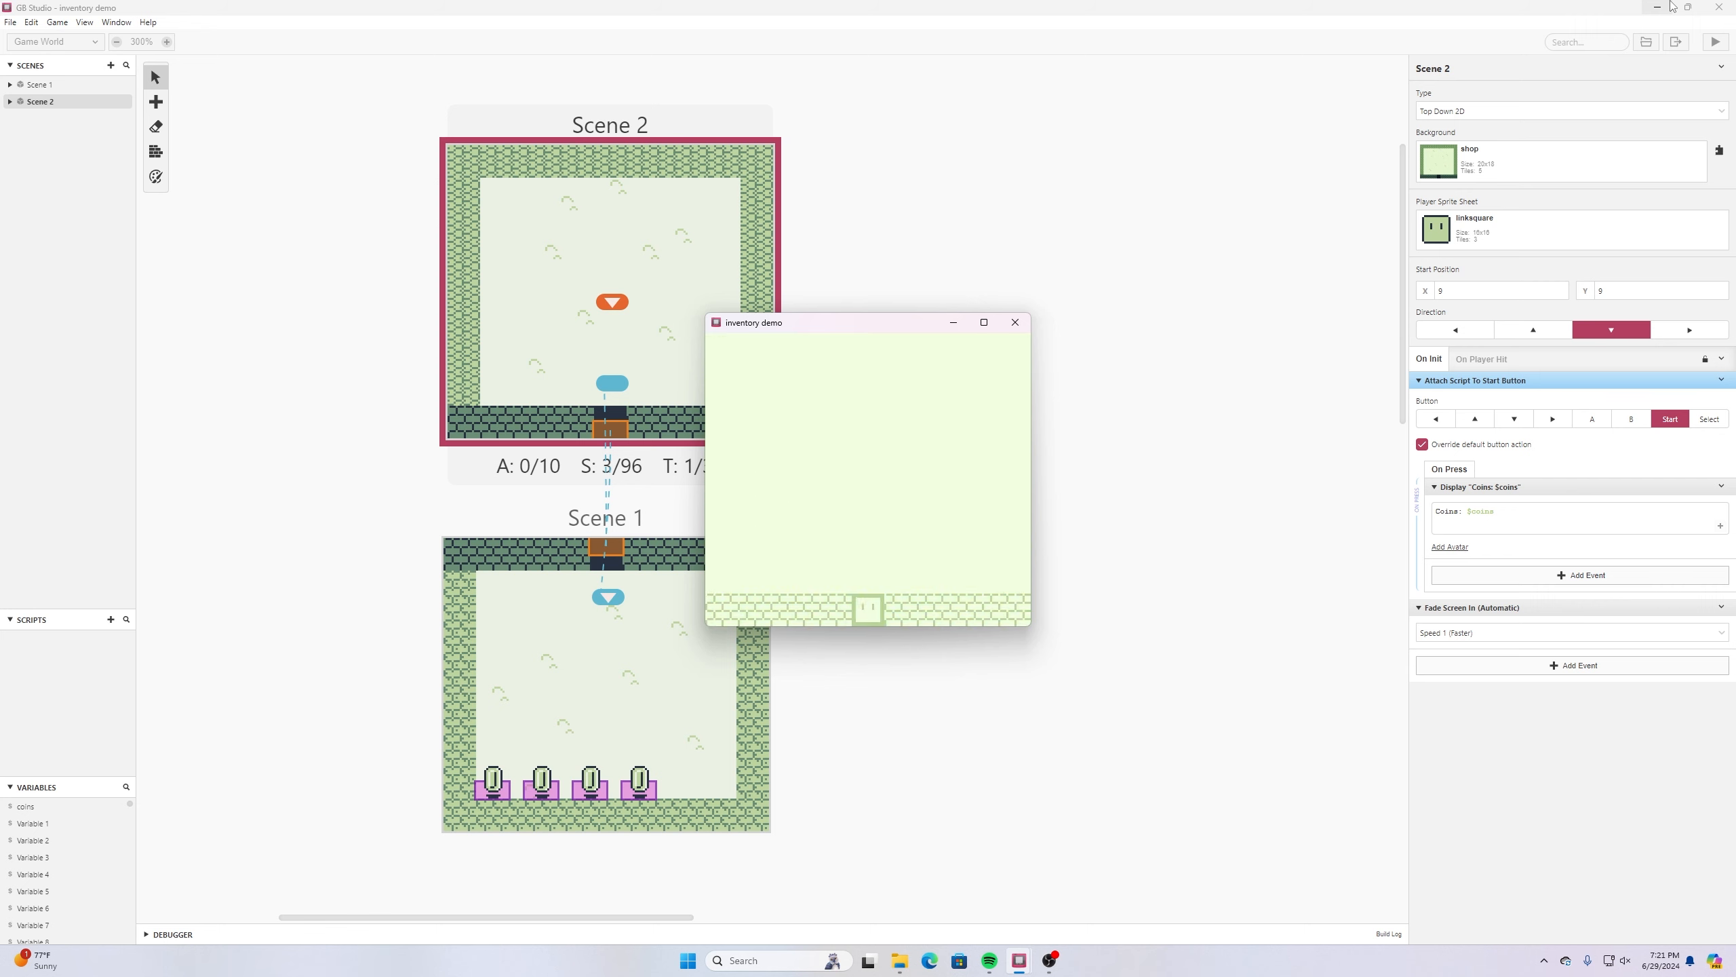
key("Down")
key("Return")
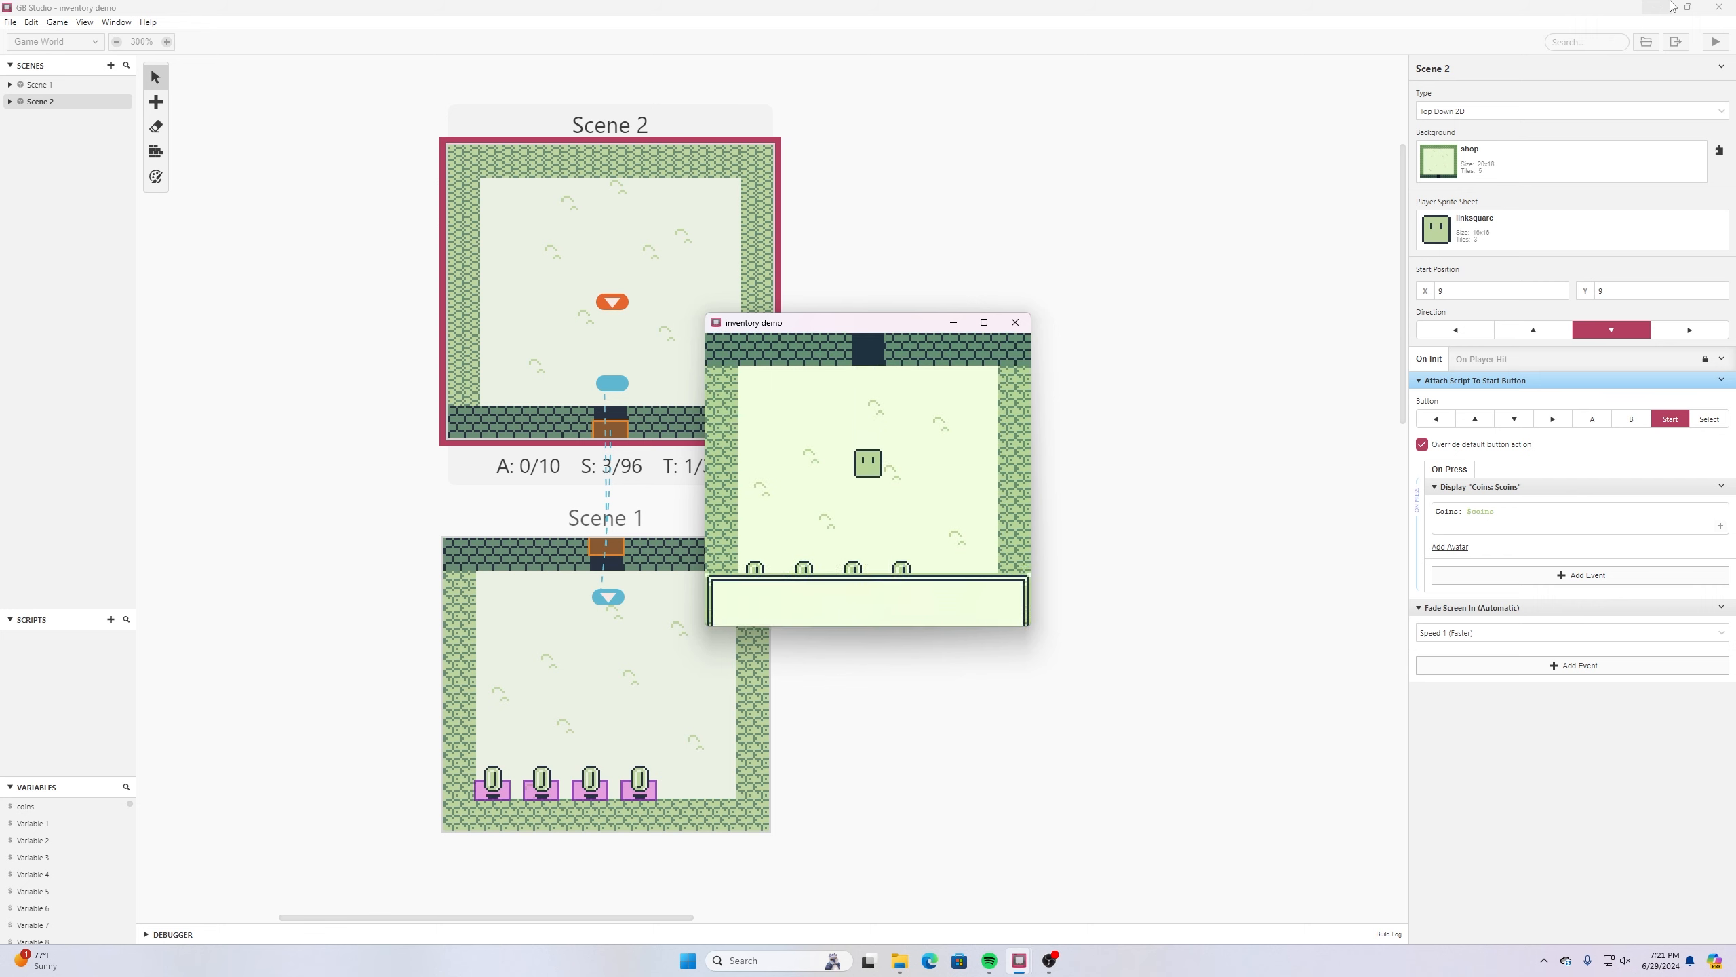
key("z")
- Check the coin dialogue in Scene 2, collect another coin in Scene 1 to recheck it, and close the game preview
key("Up")
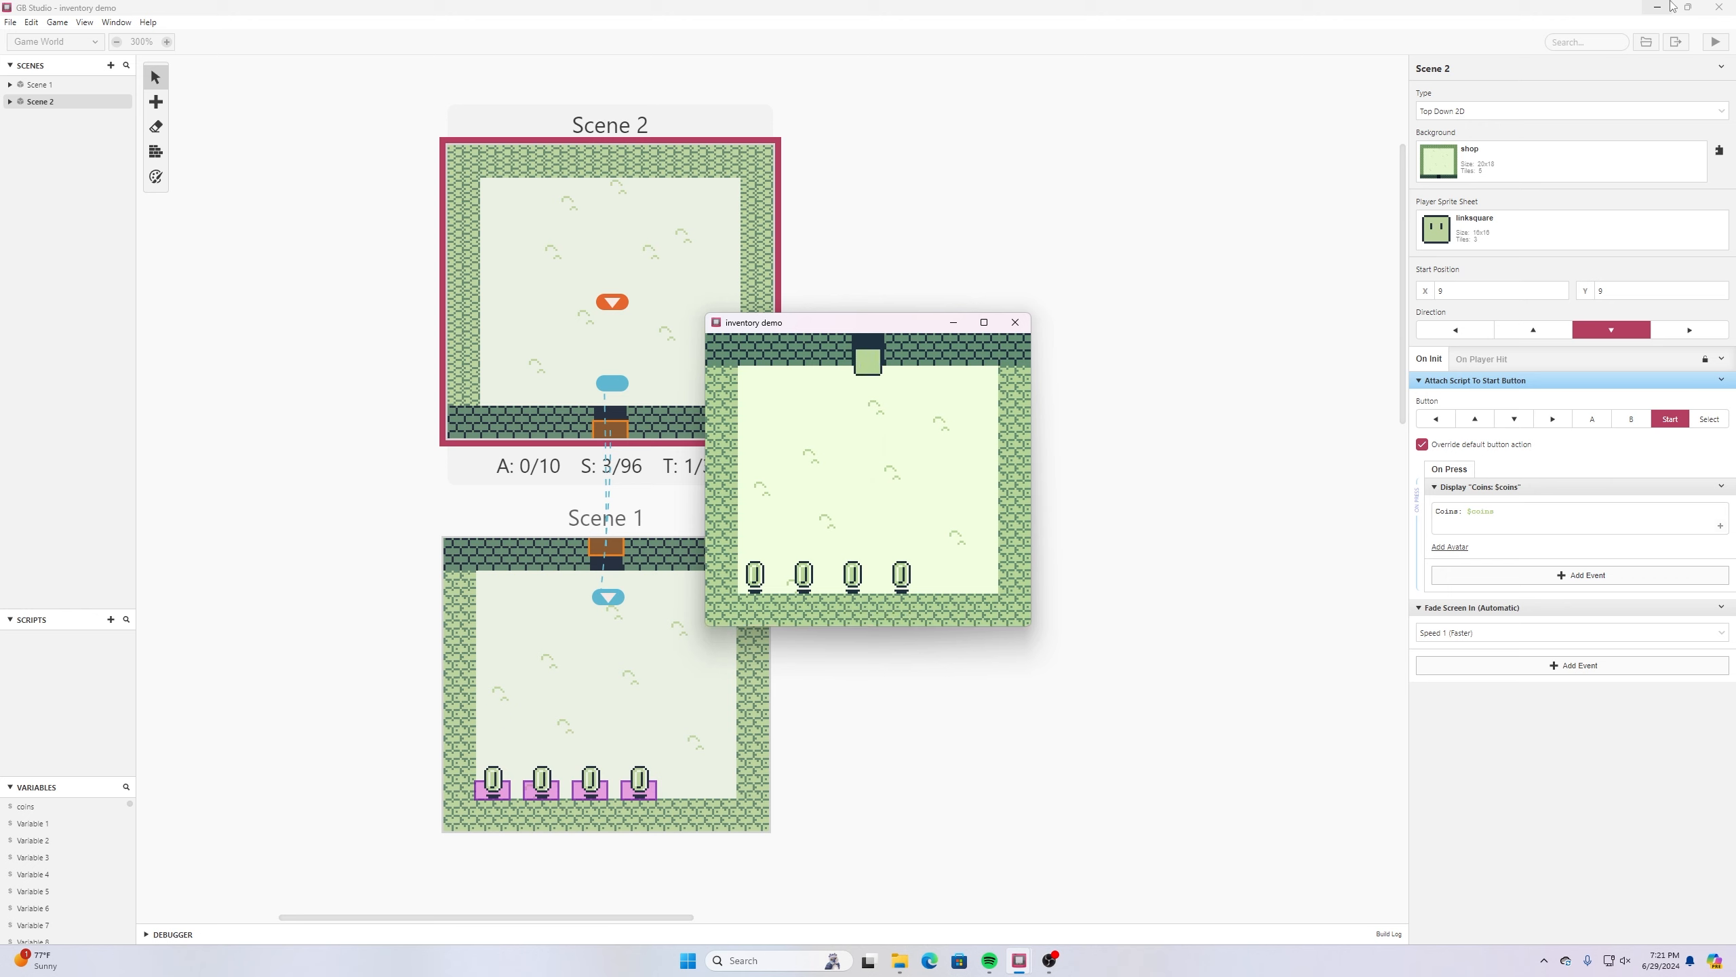
key("Return")
key("z")
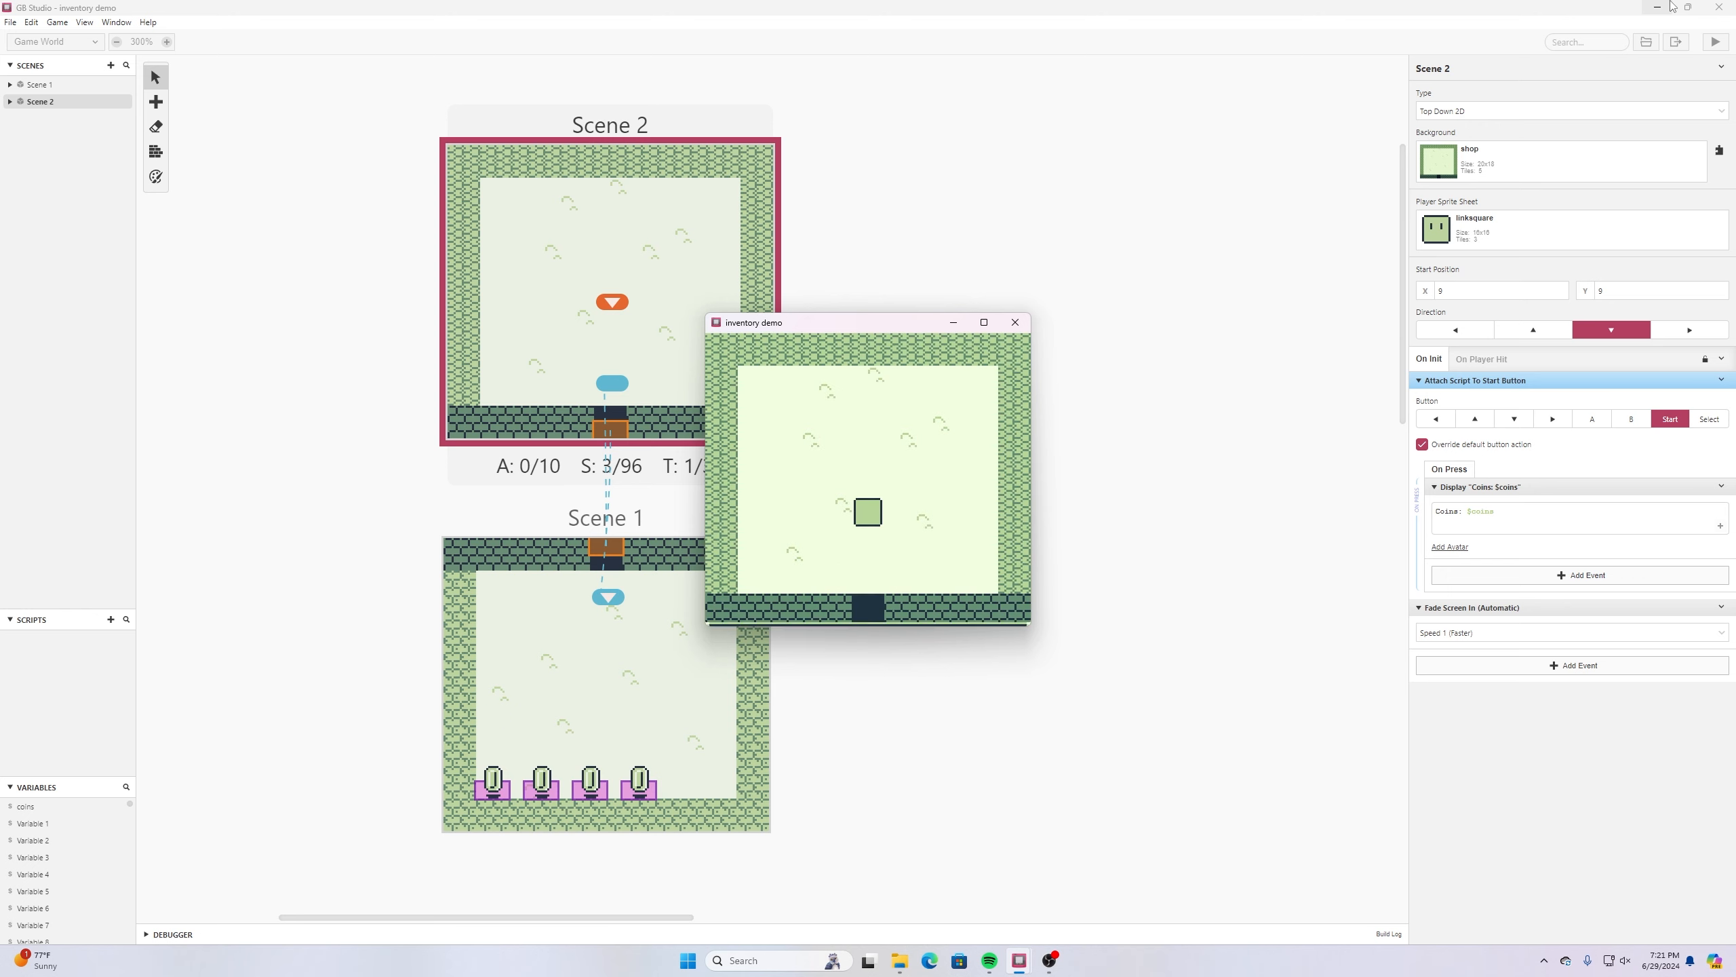
key("Down")
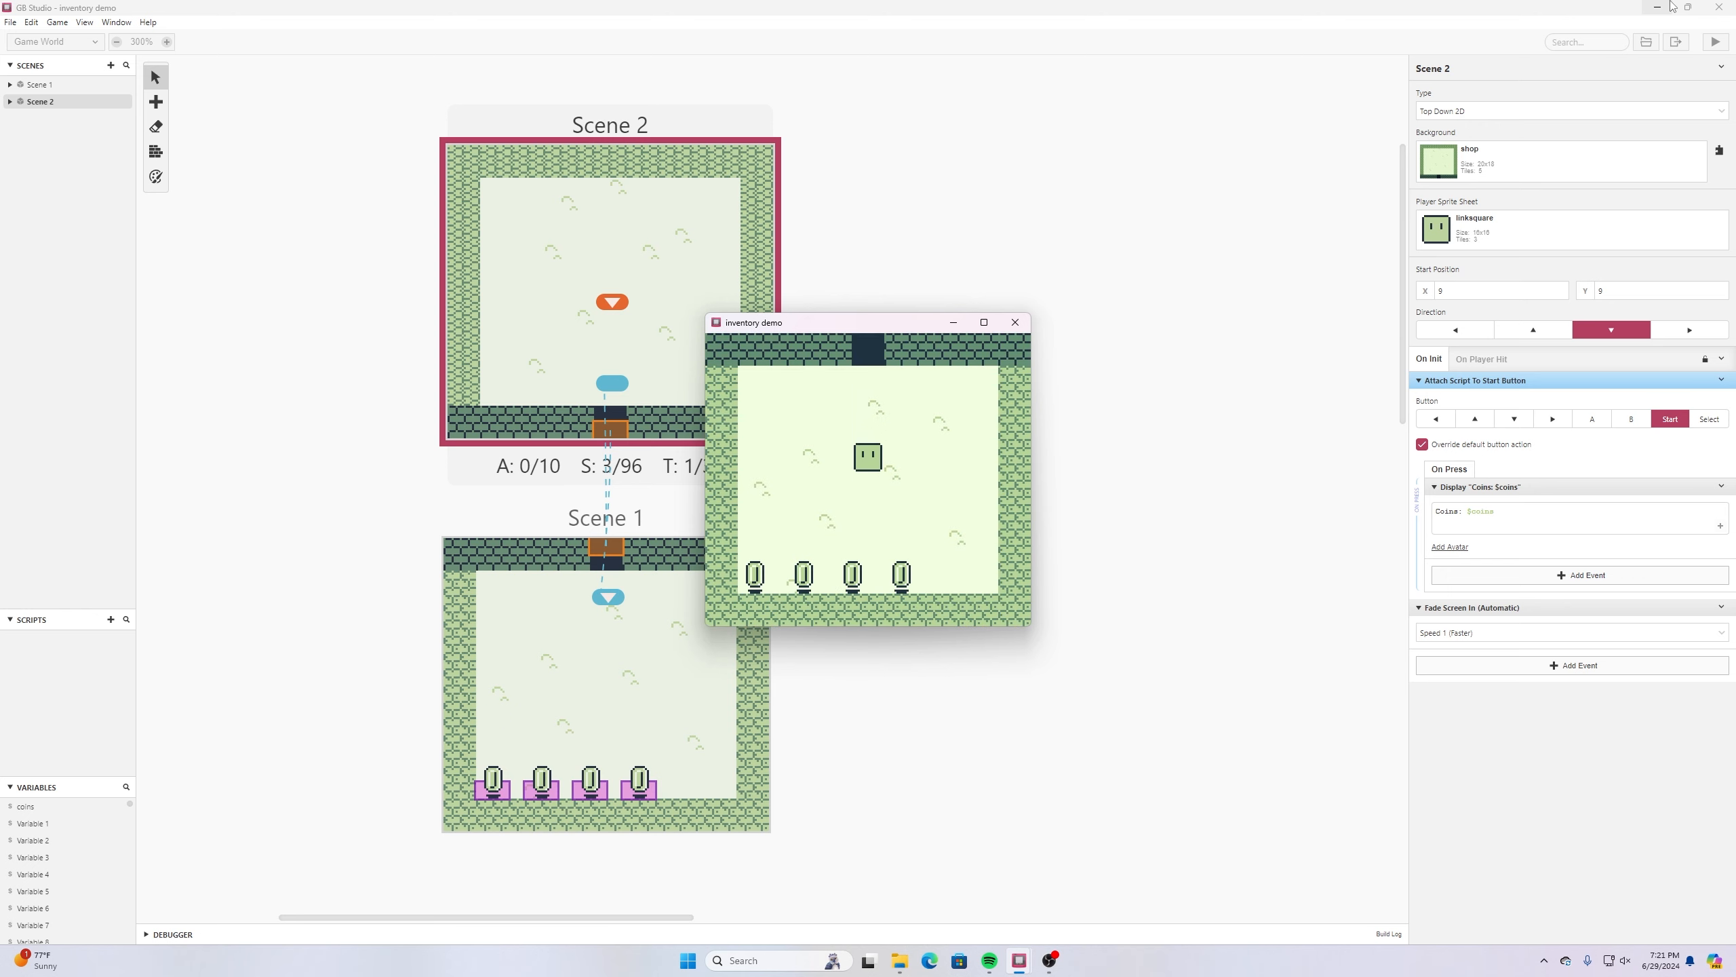
key("Down")
key("Return")
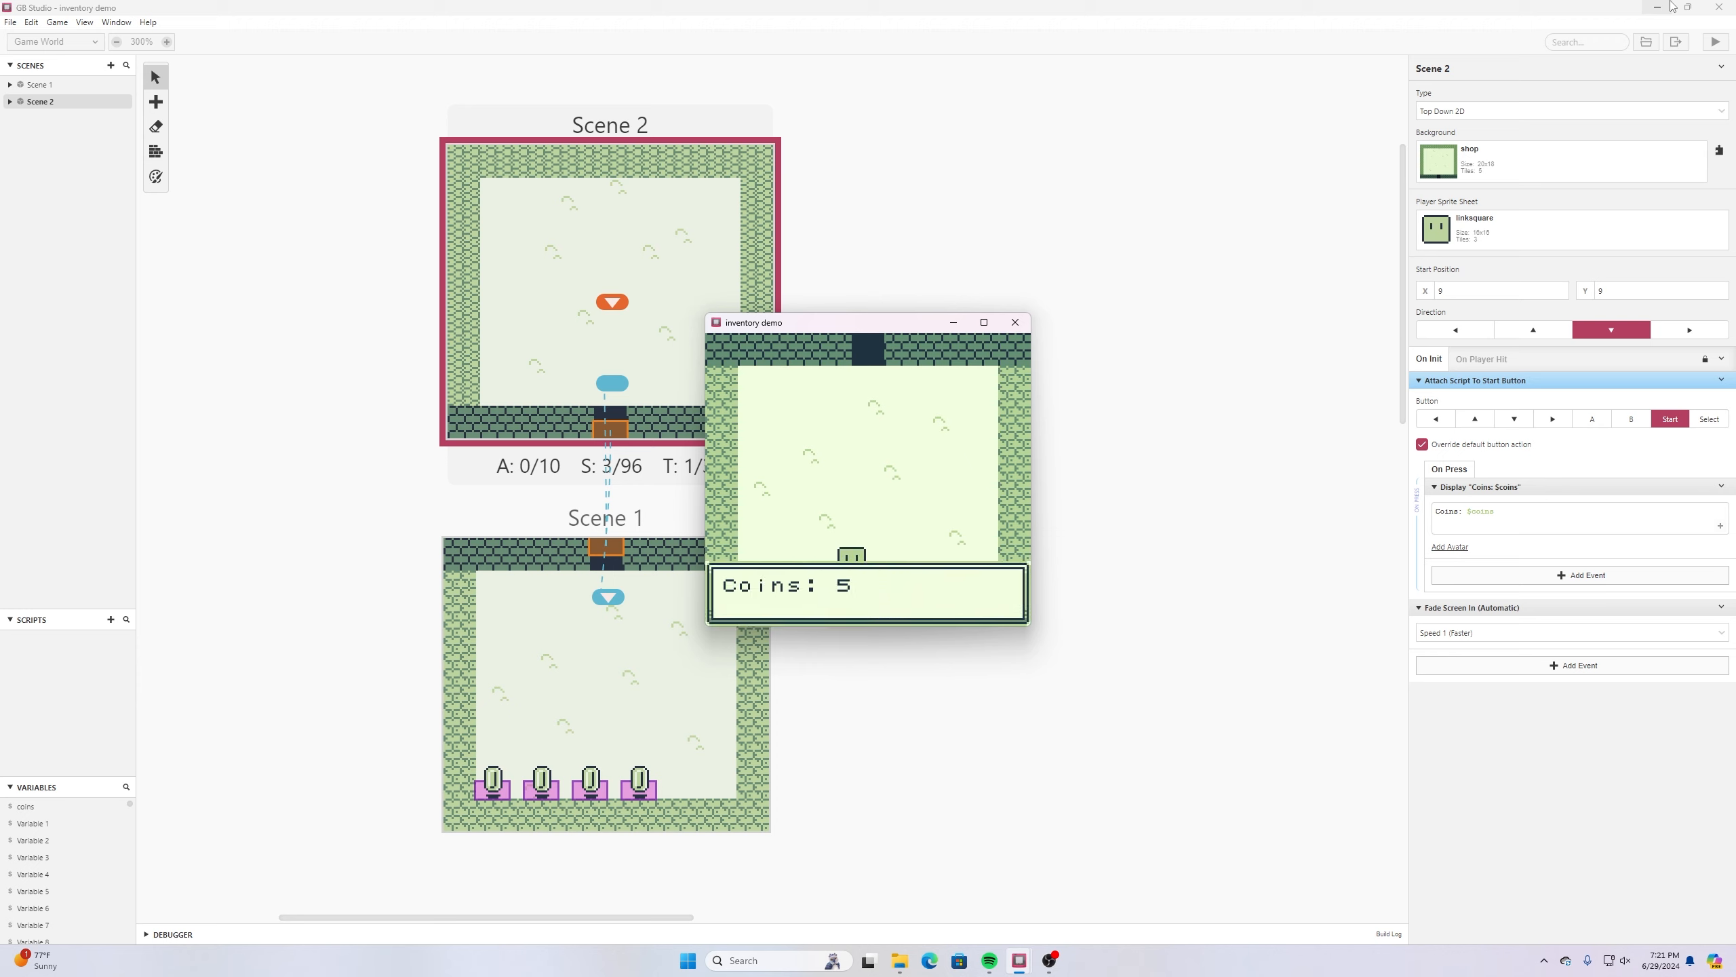
key("z")
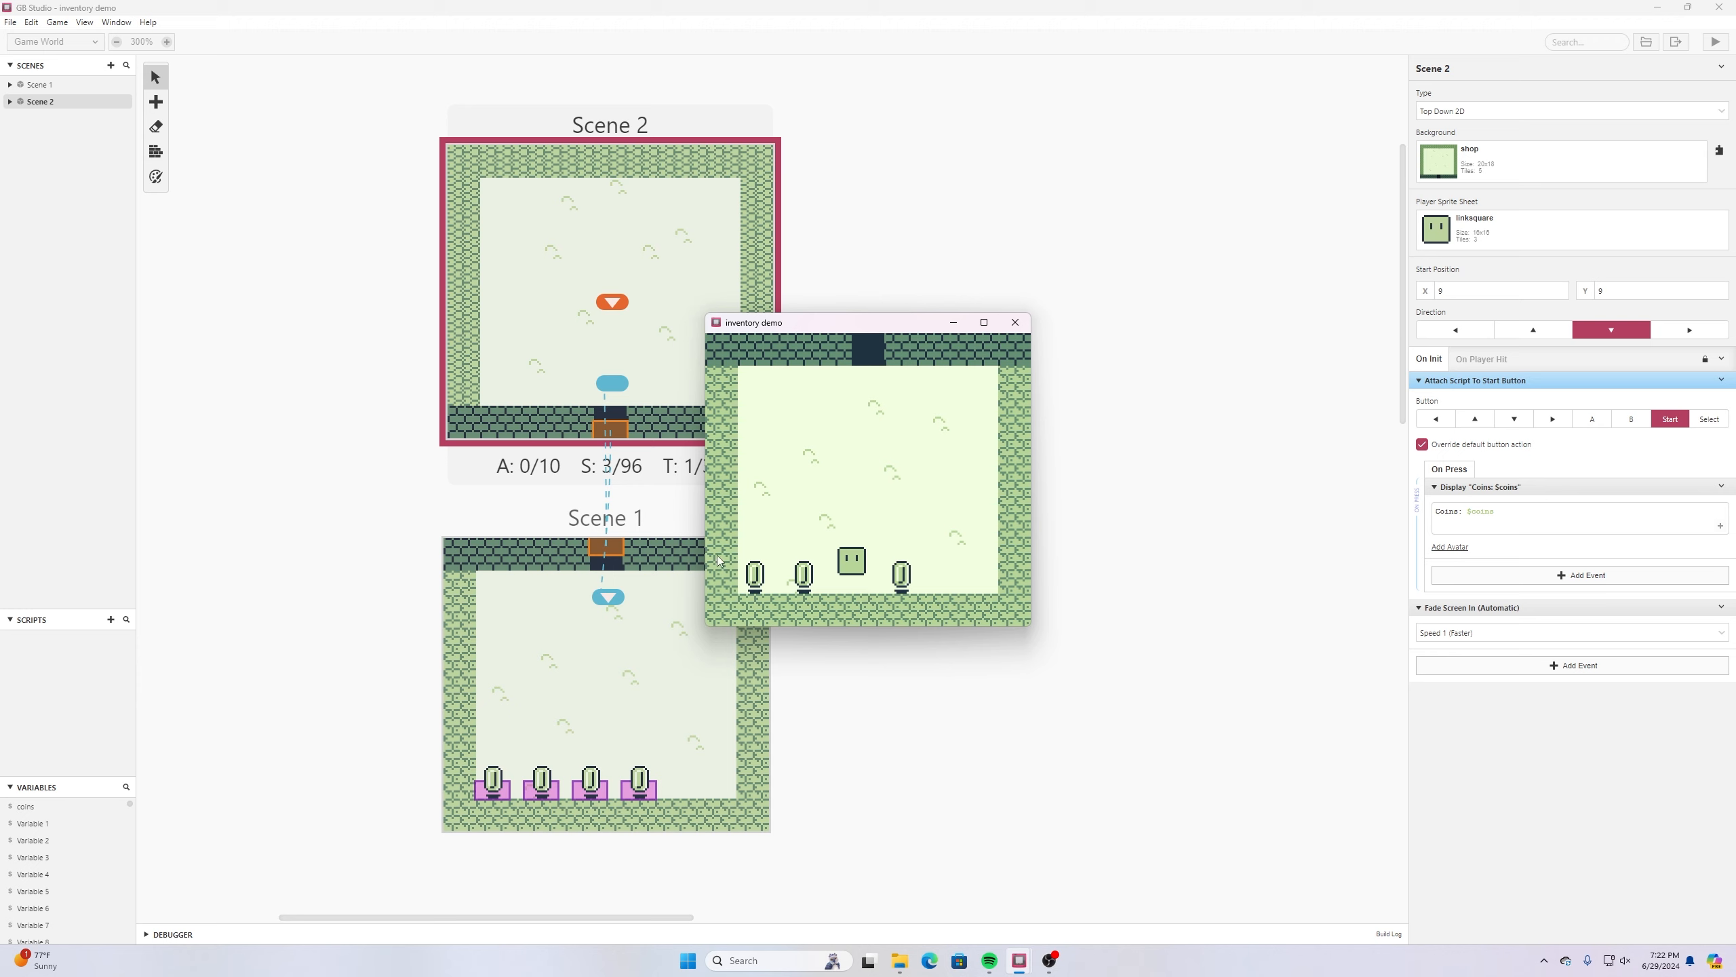
left_click(1014, 322)
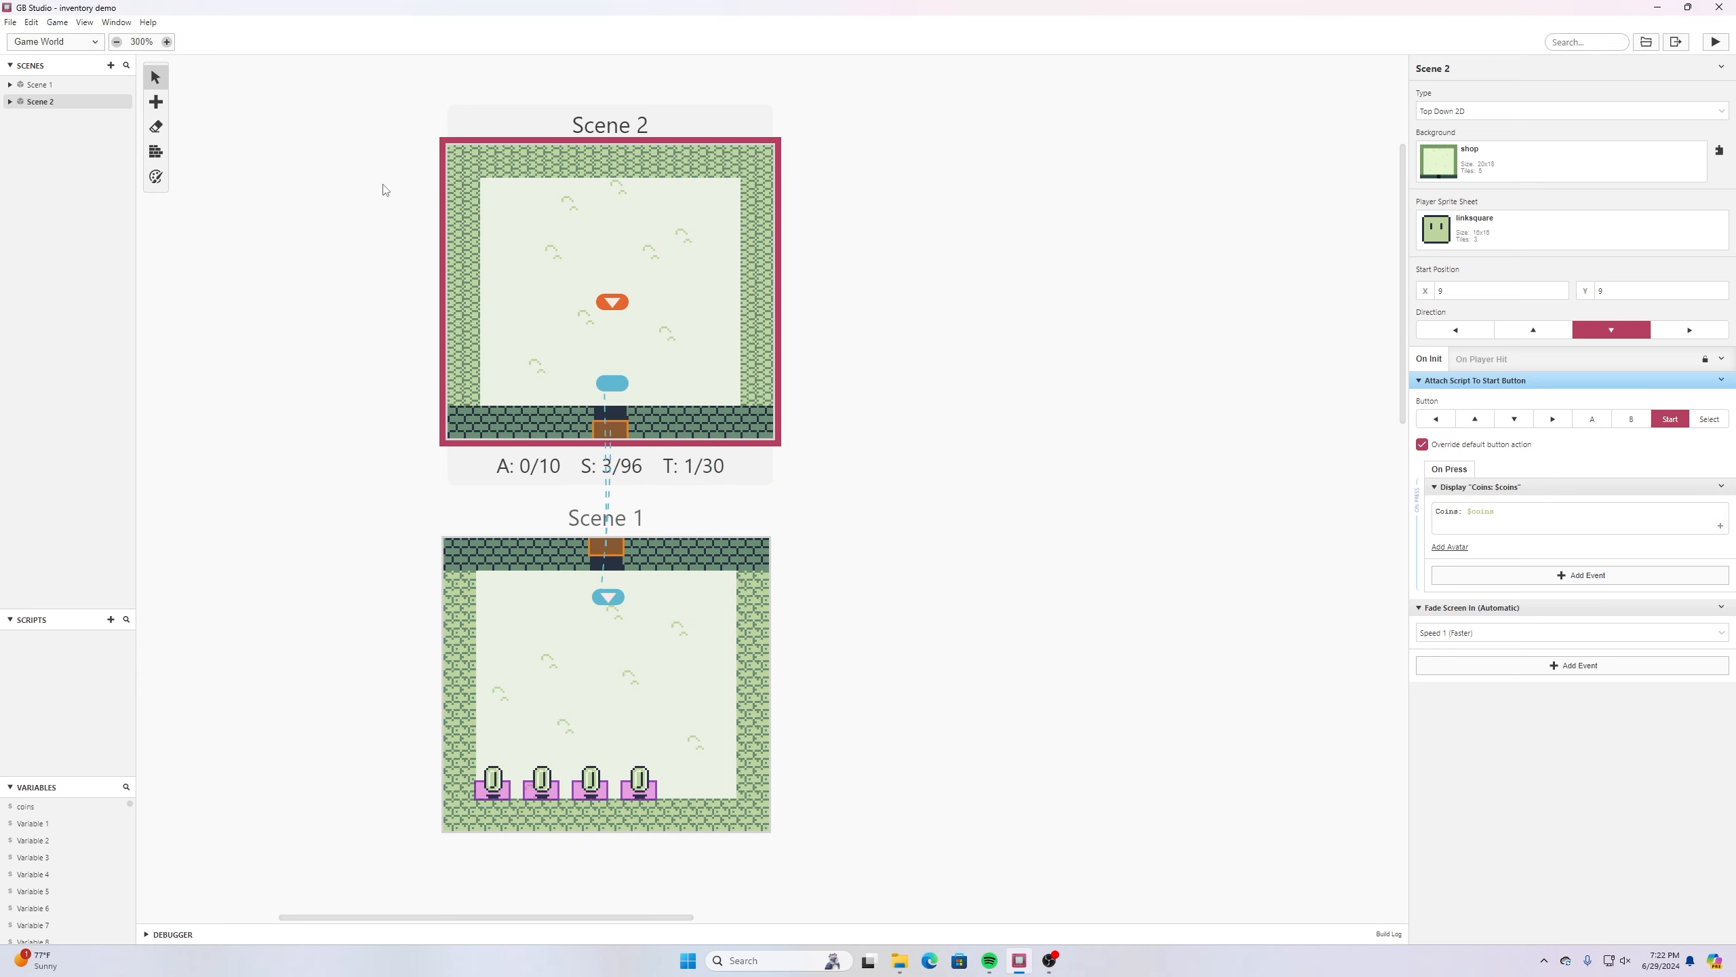
- Paint solid collisions with the 16px brush over all the walls of Scene 2, leaving the doorway open
left_click(156, 152)
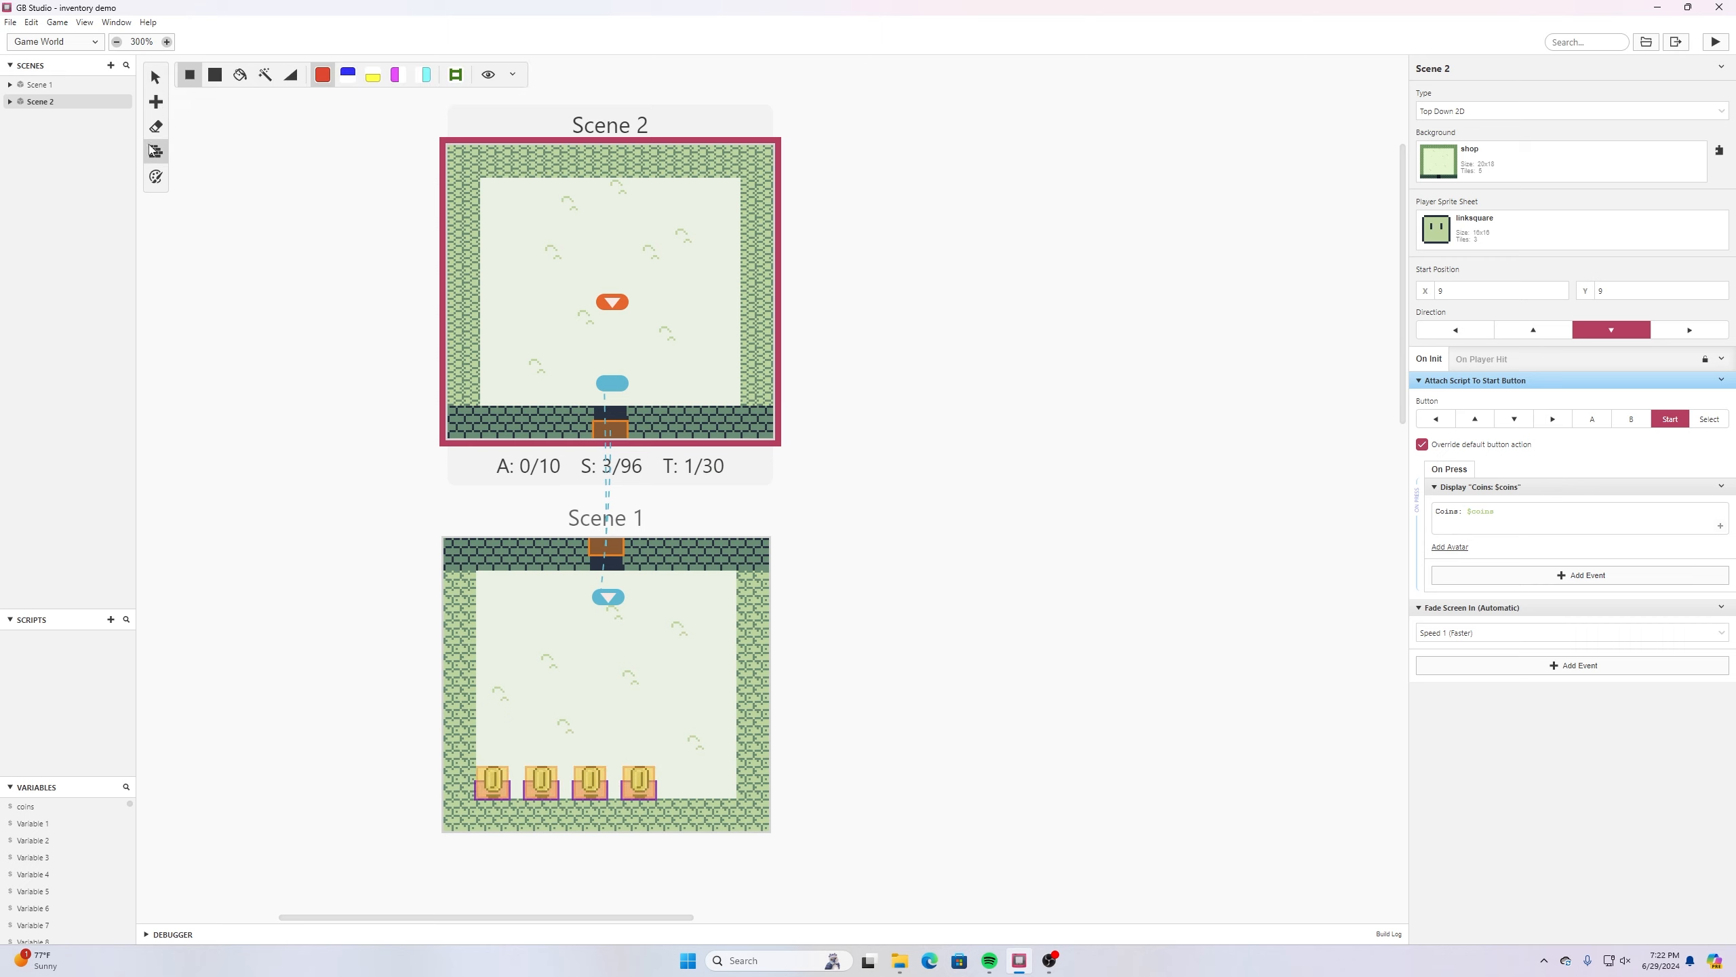
left_click(214, 74)
left_click(460, 158)
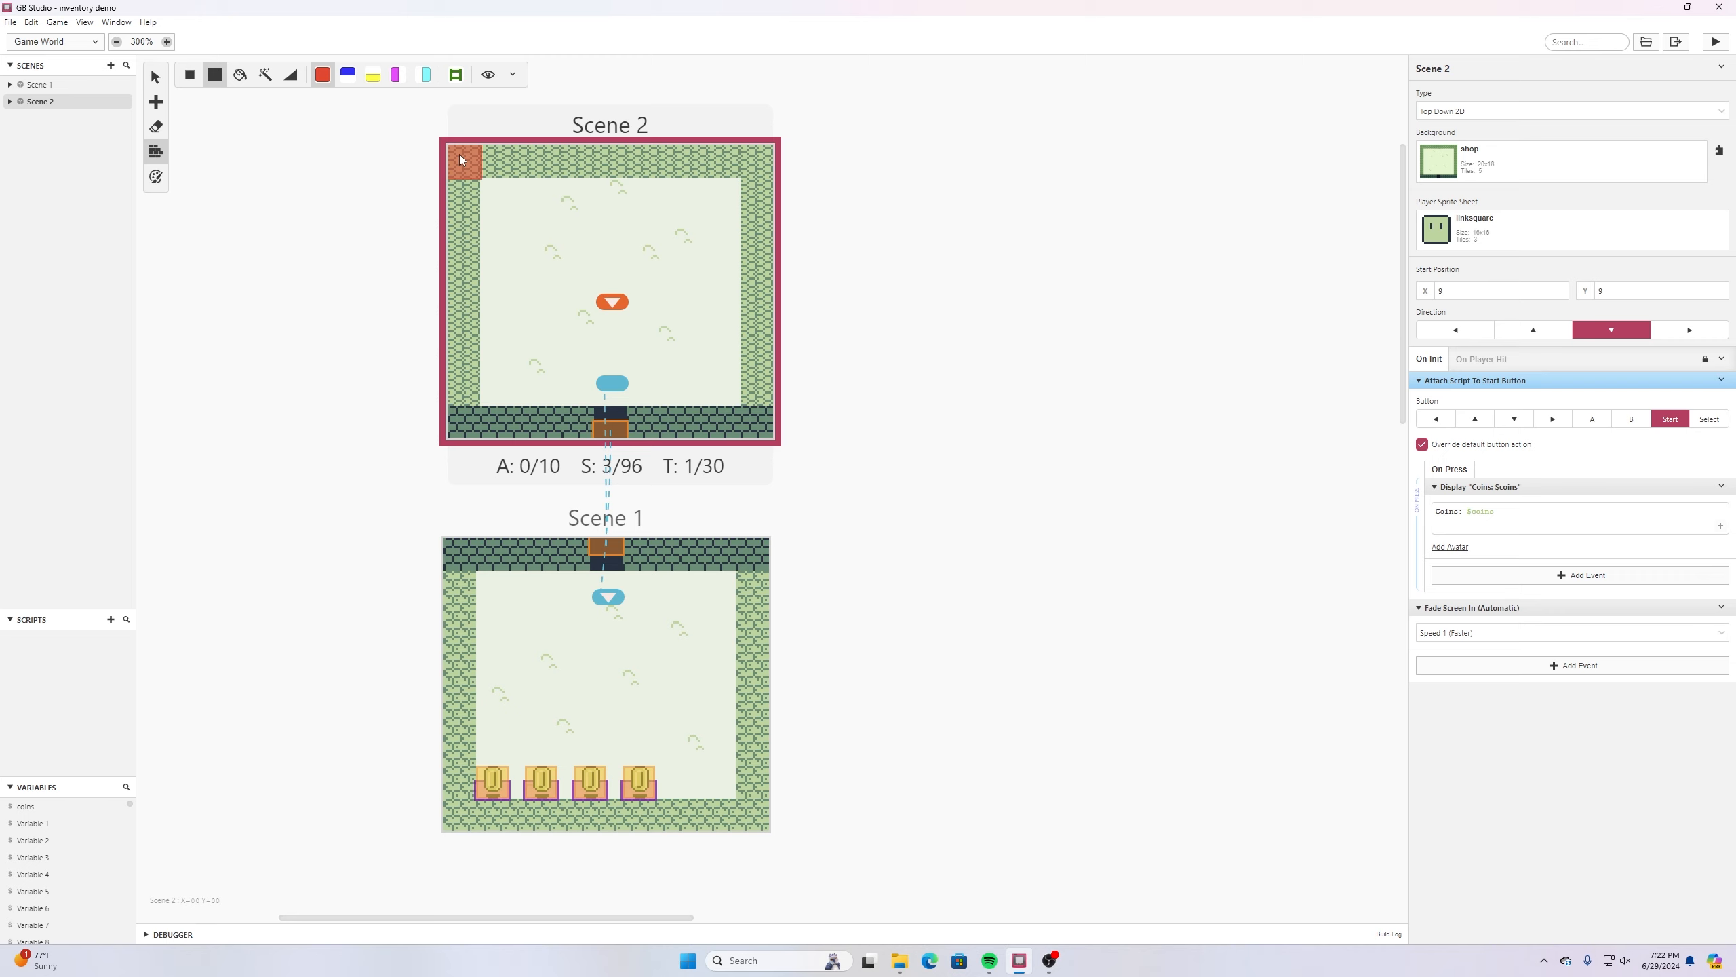
left_click_drag(460, 158, 751, 152)
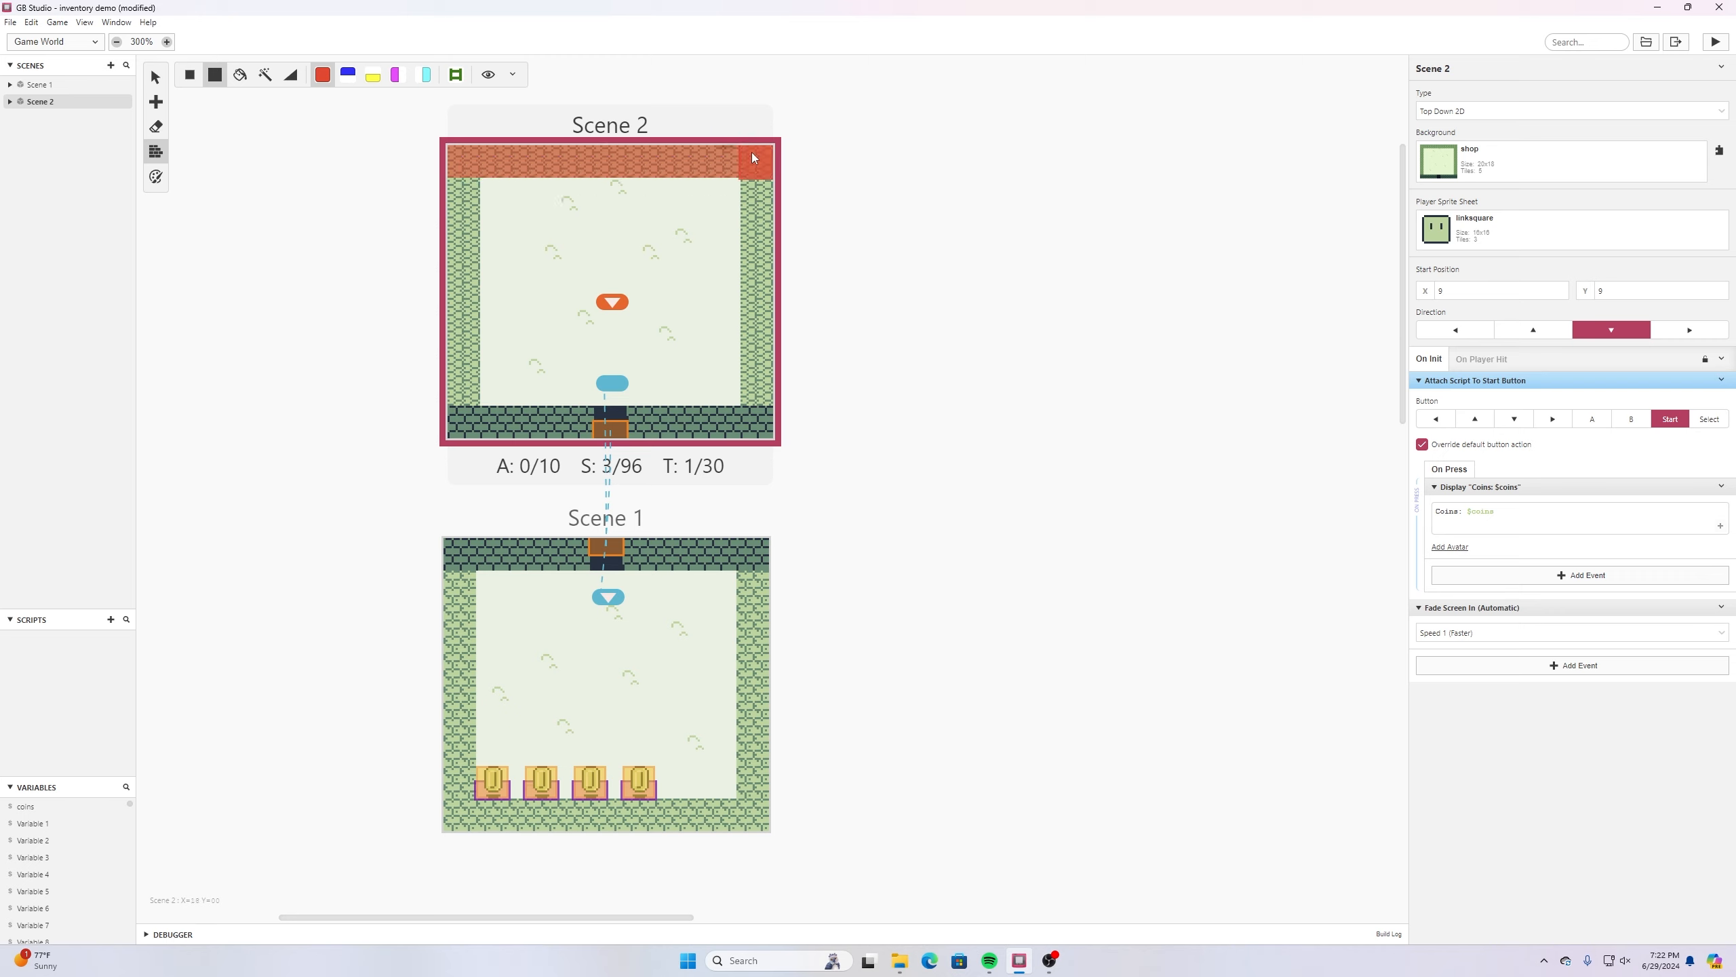
left_click(751, 419, "shift")
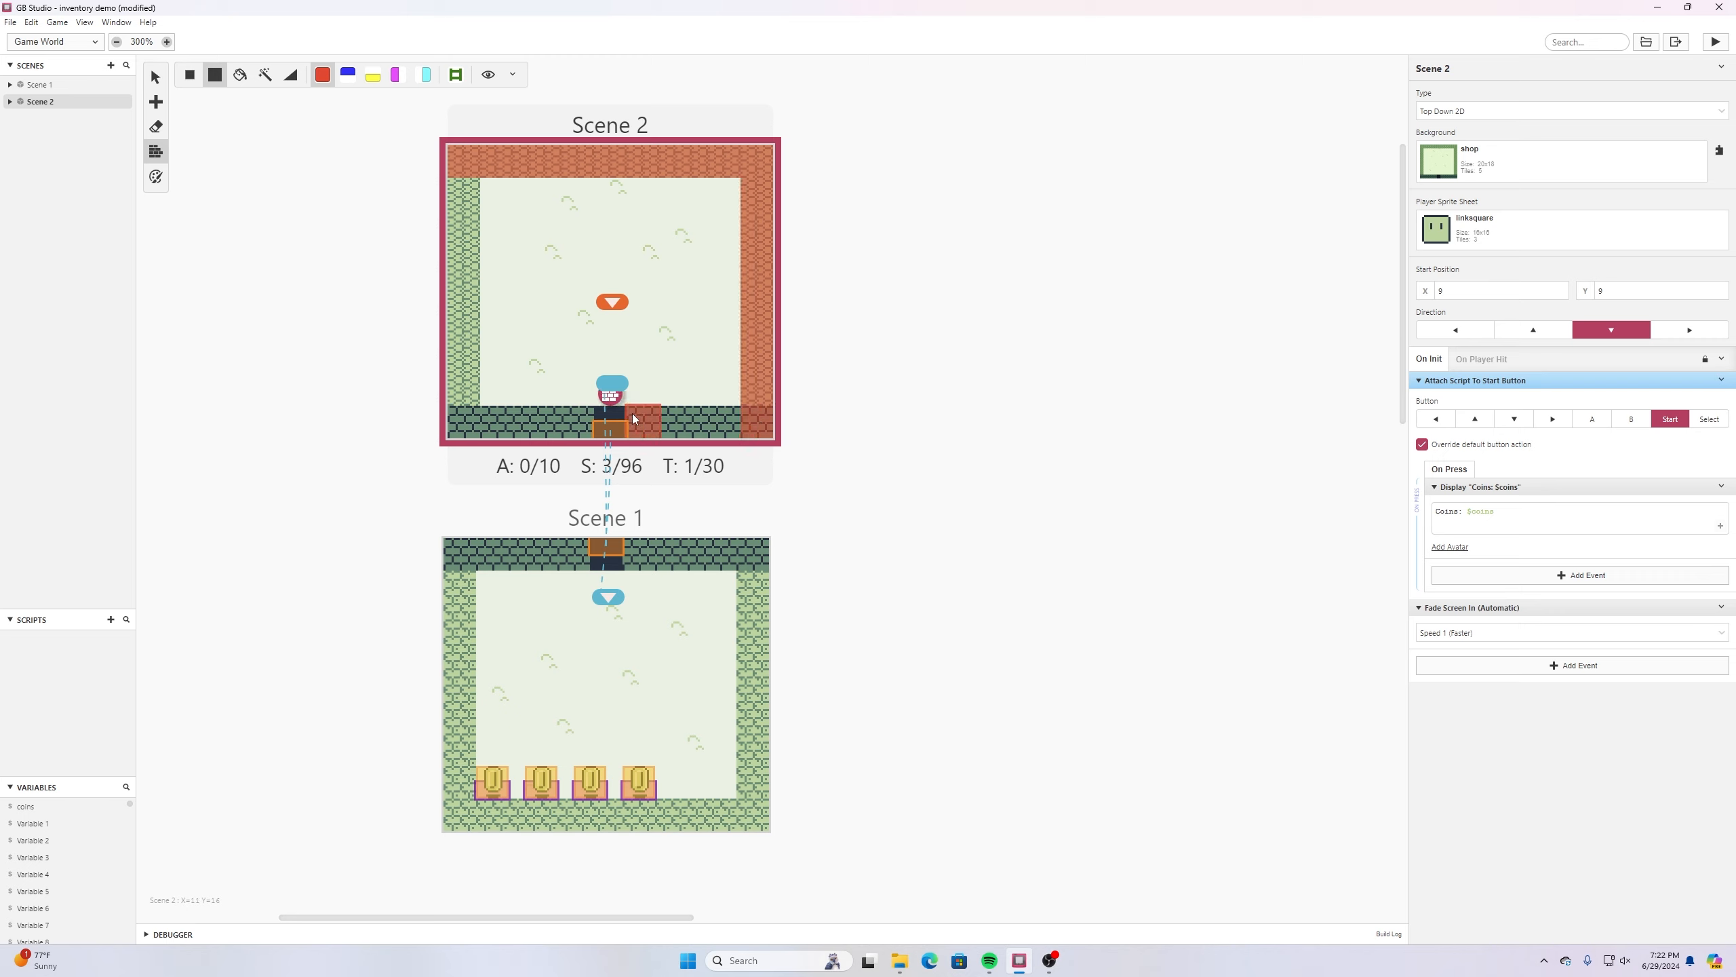
left_click(635, 419, "shift")
left_click(461, 414, "shift")
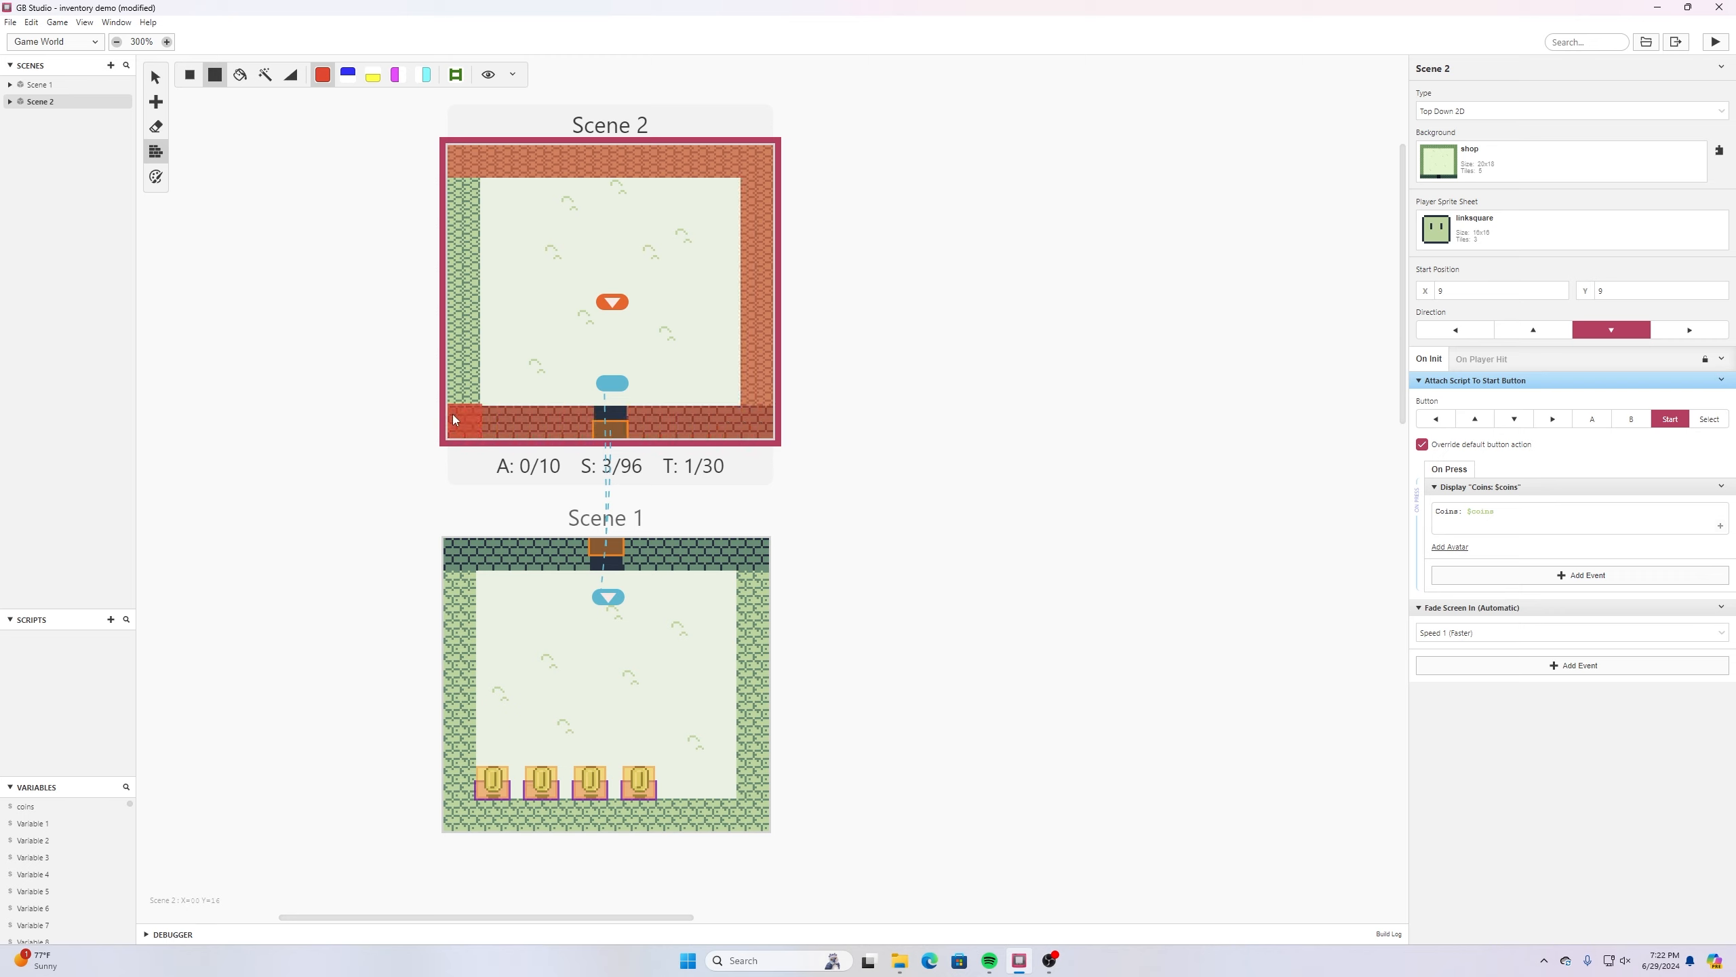
left_click(456, 181, "shift")
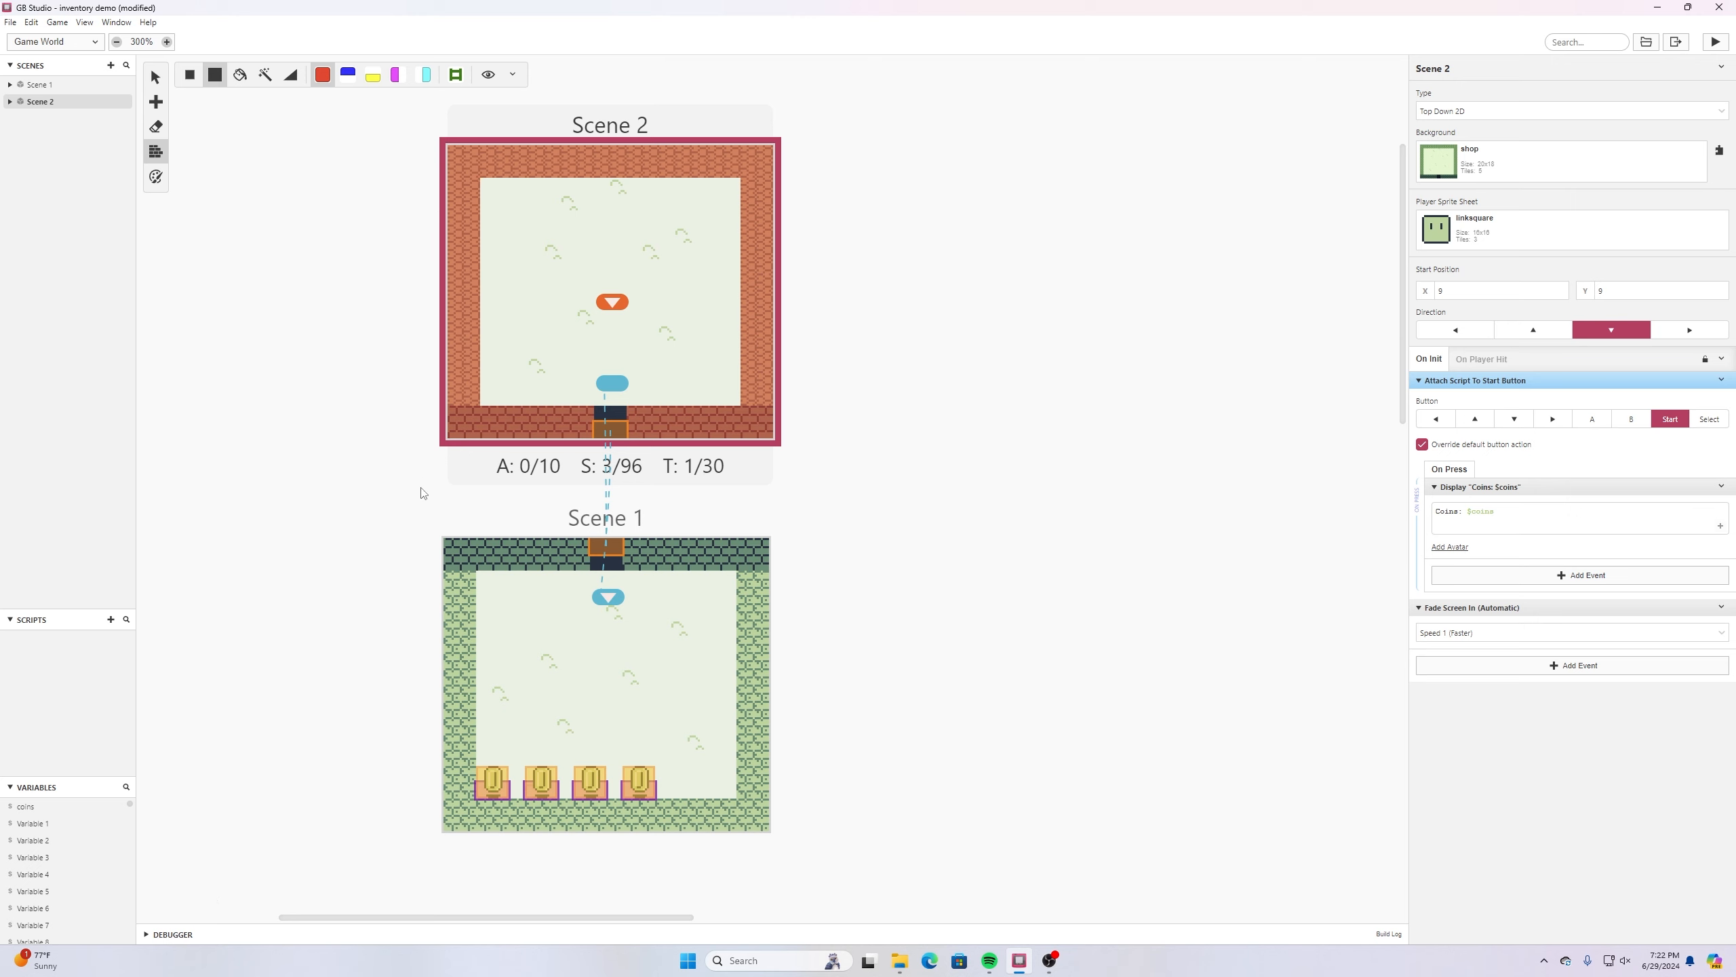
- Paint solid collisions over all the walls of Scene 1 except the doorway, and save the project
left_click(565, 540)
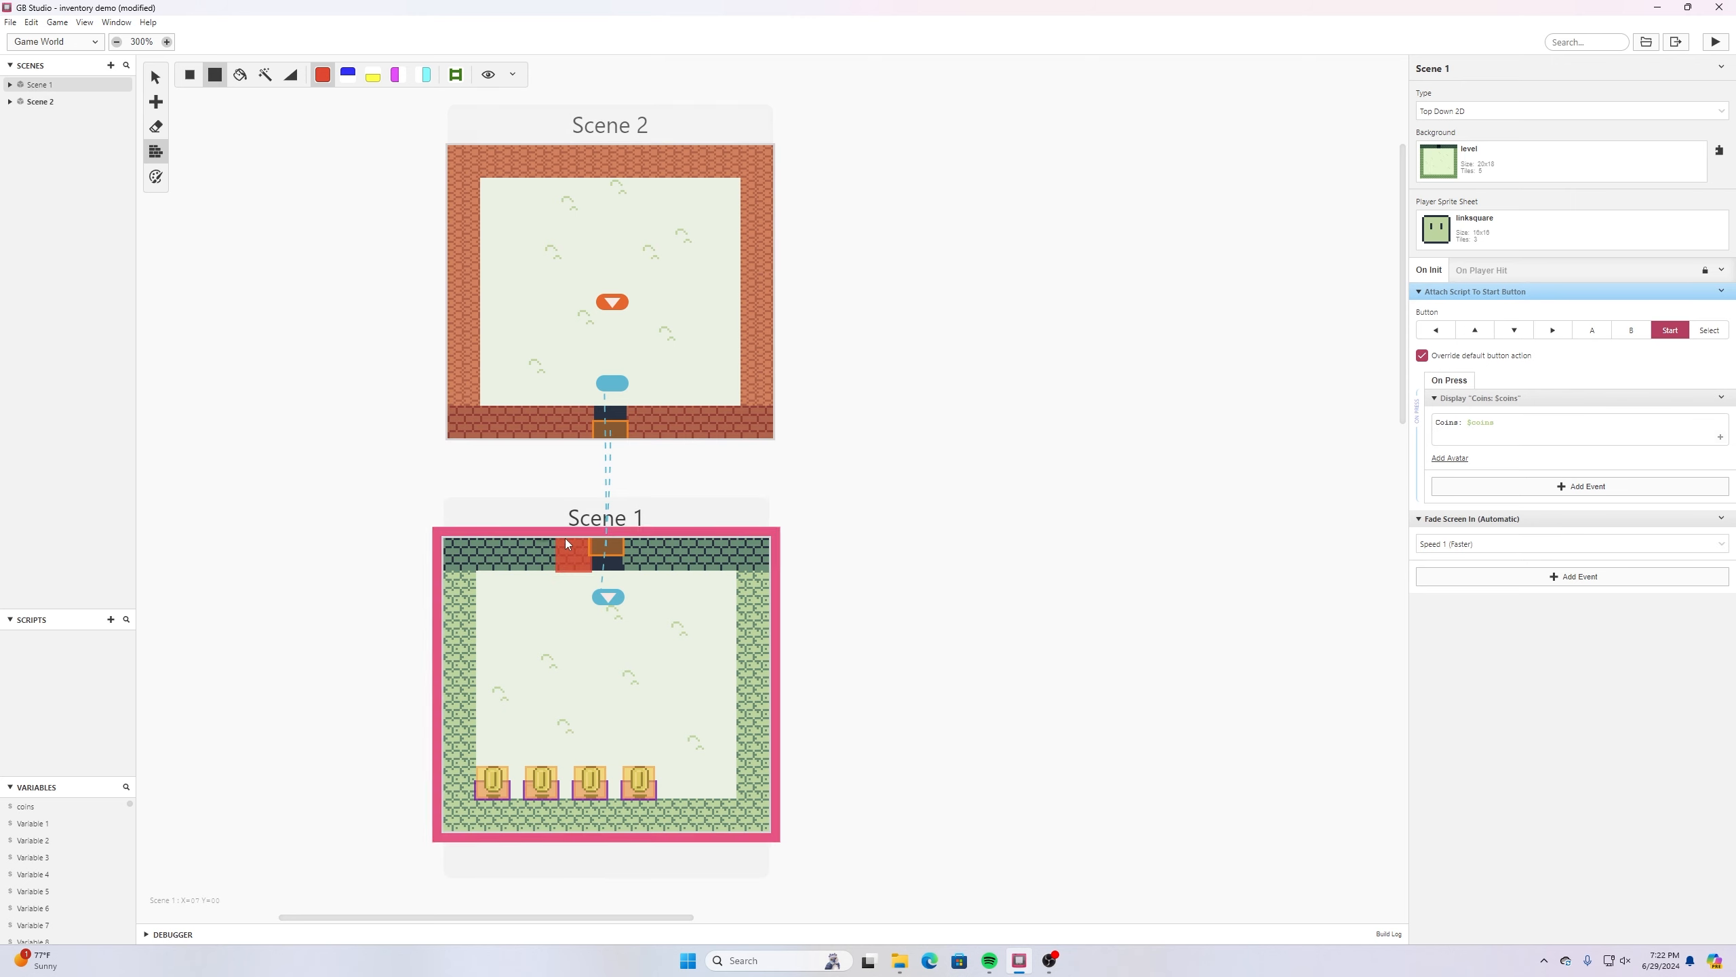
left_click(453, 548, "shift")
left_click(458, 823, "shift")
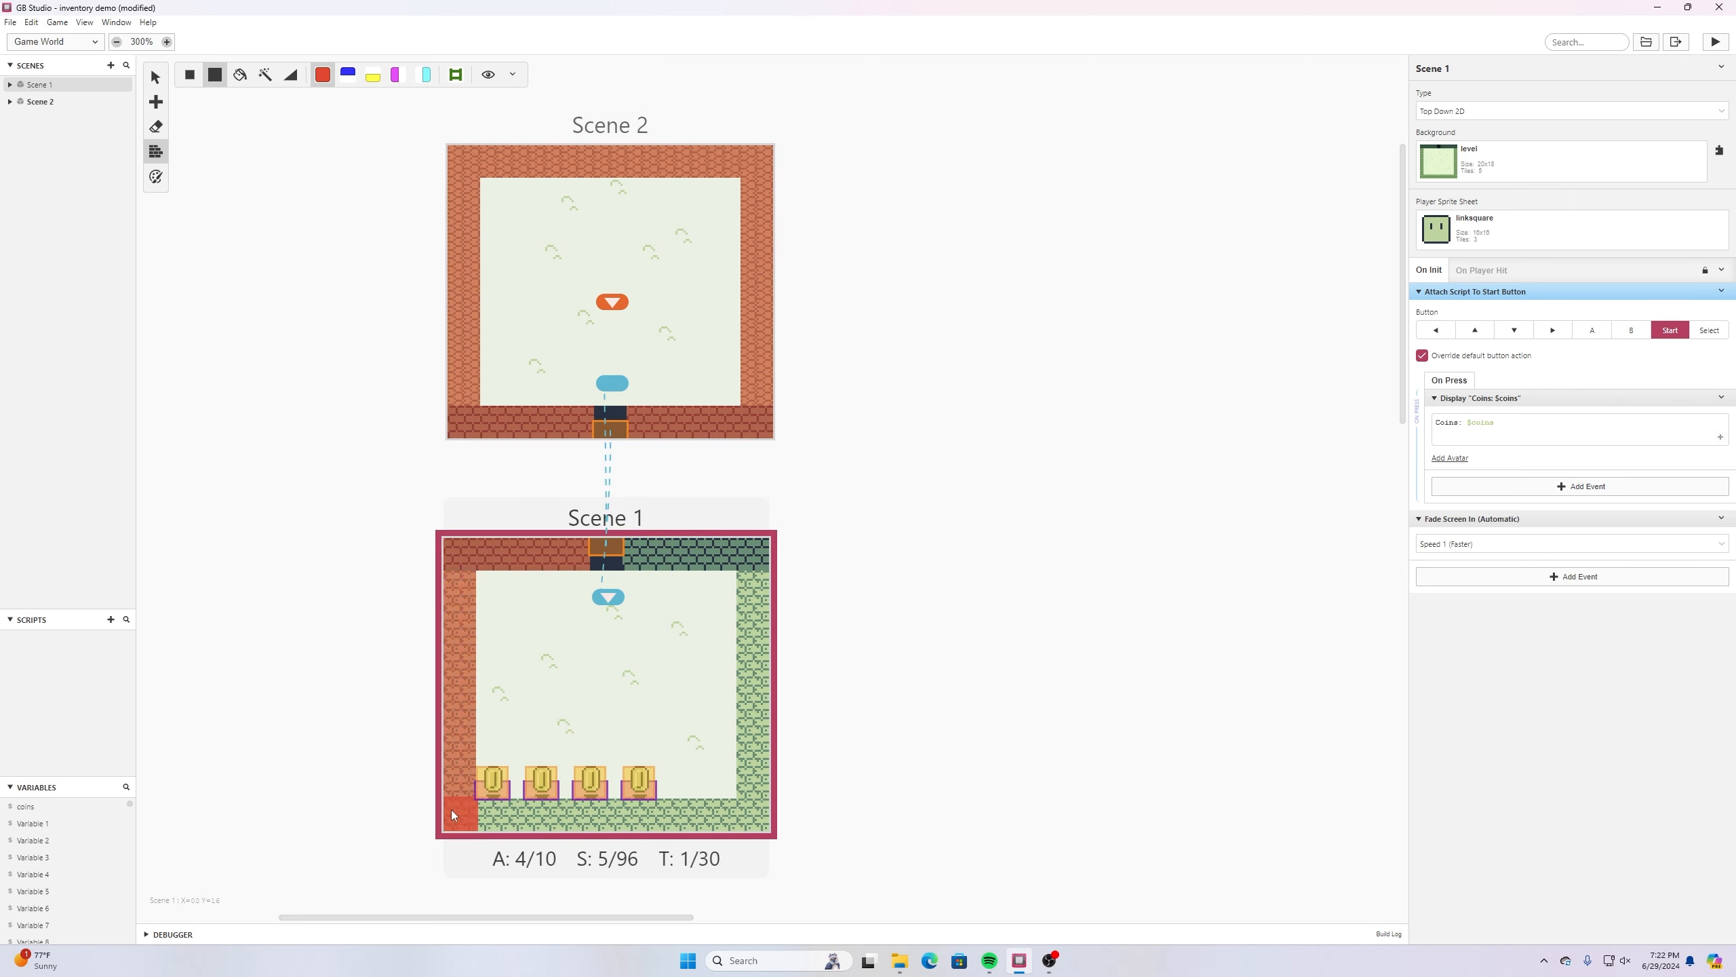
left_click(744, 809, "shift")
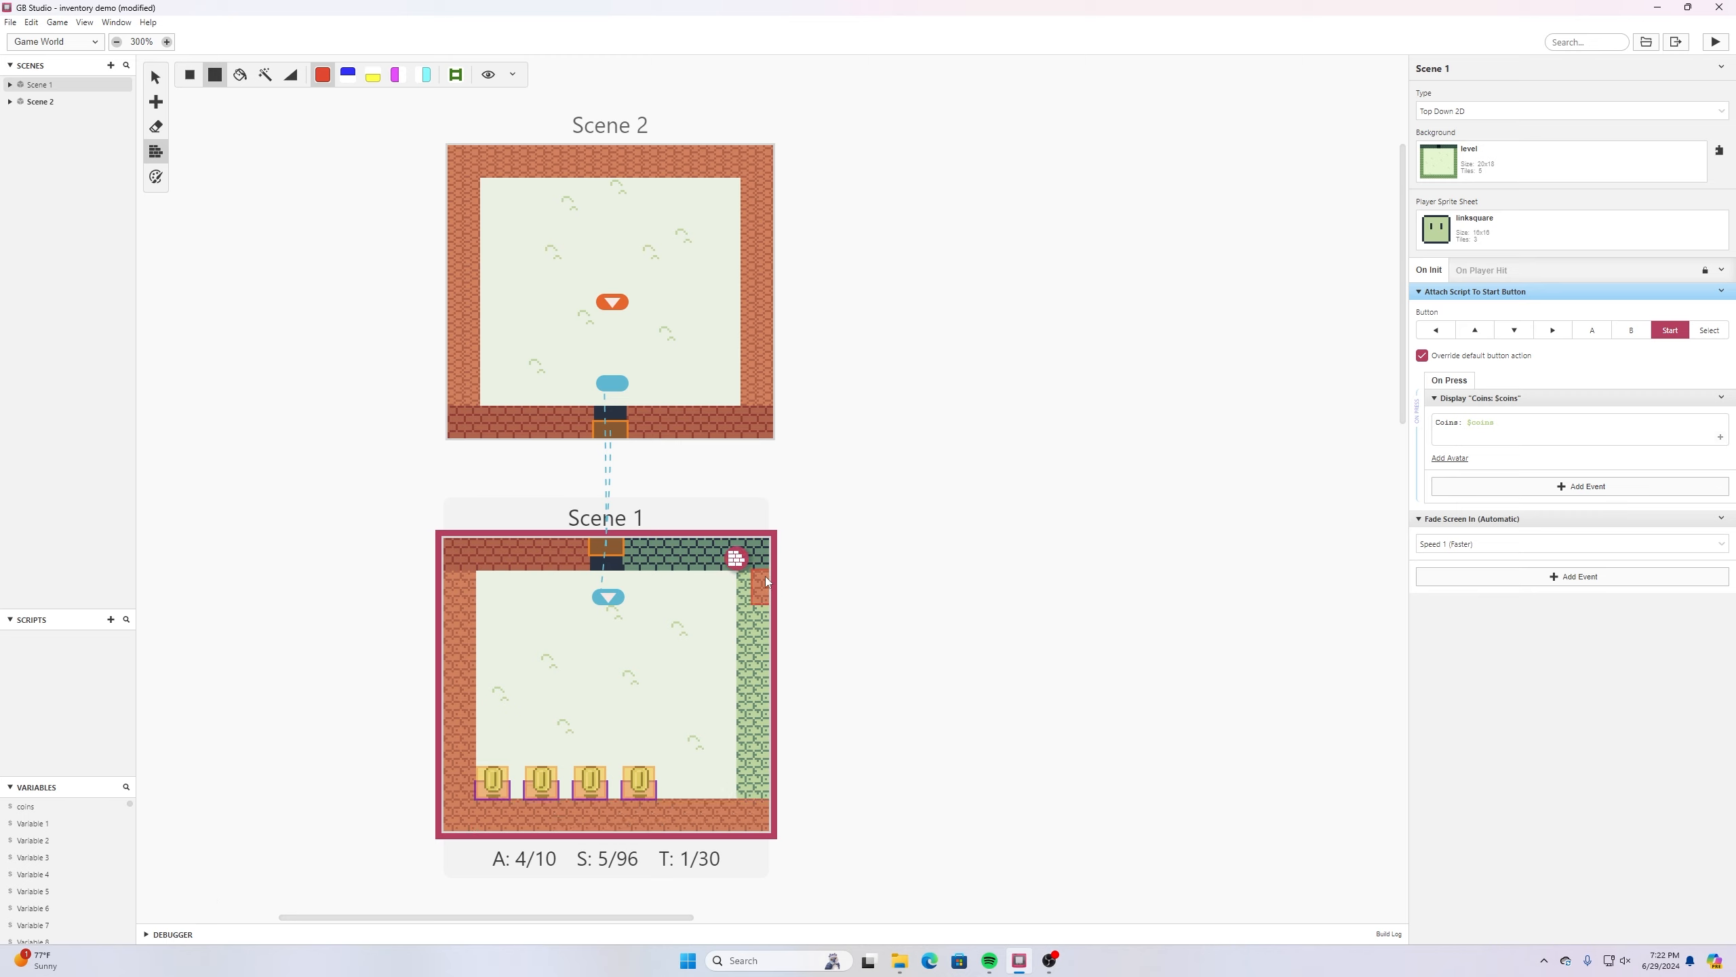
left_click(750, 548, "shift")
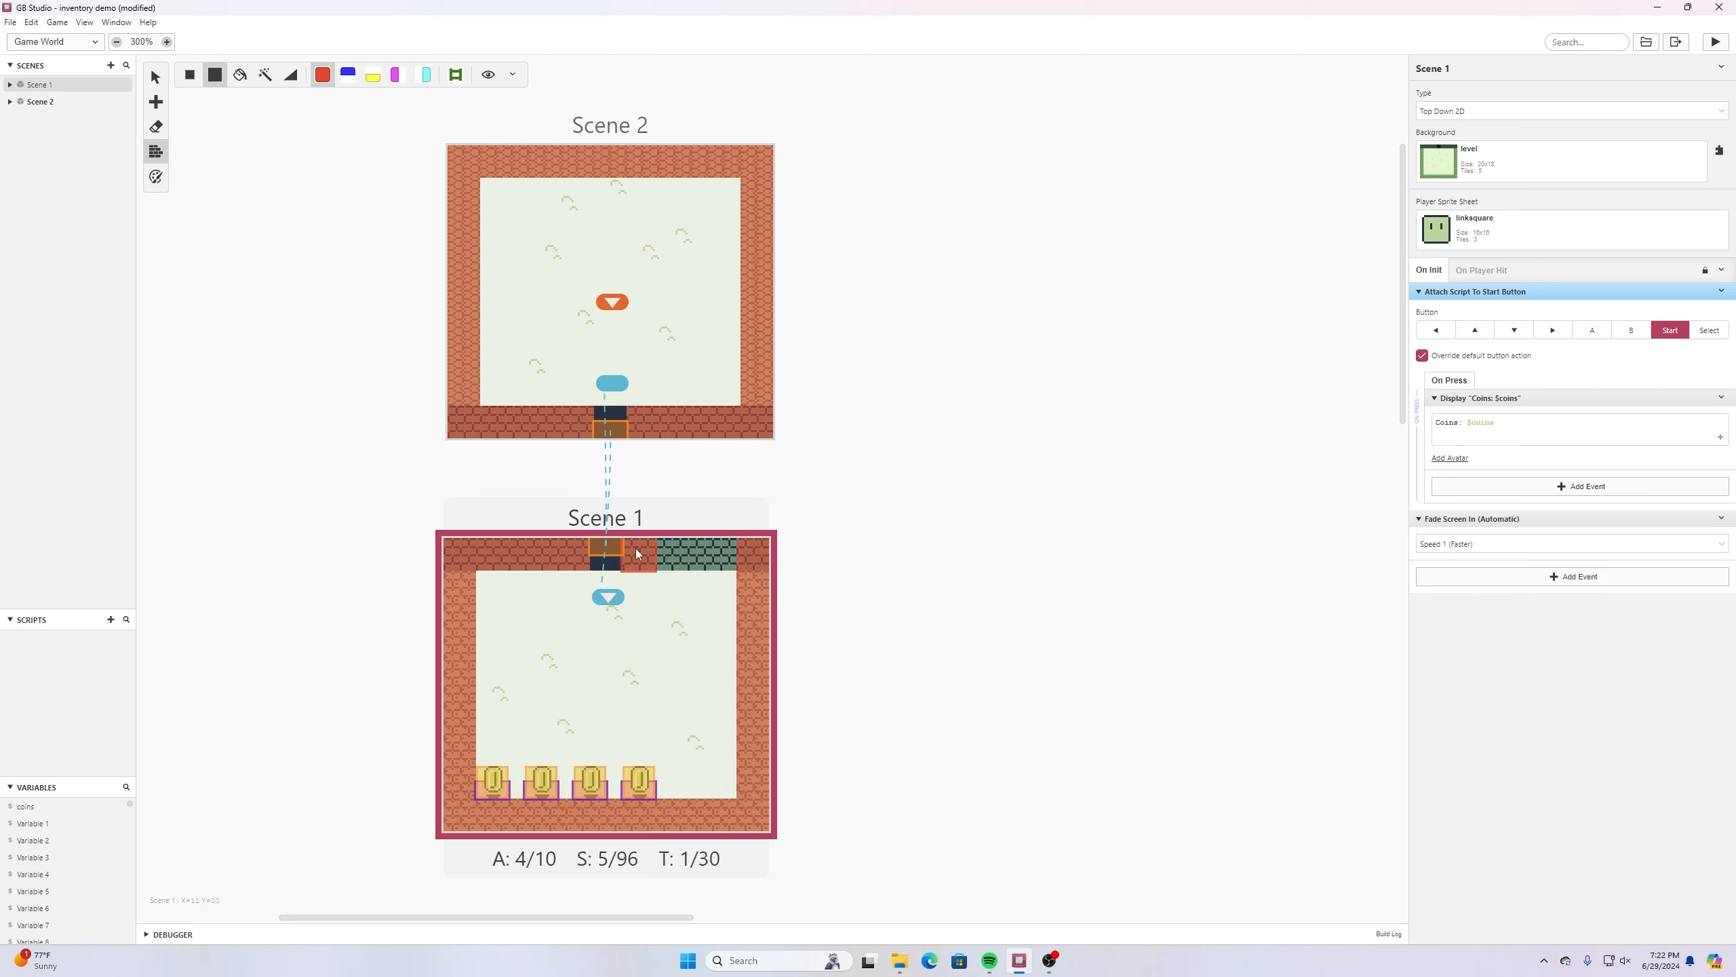
left_click(11, 22)
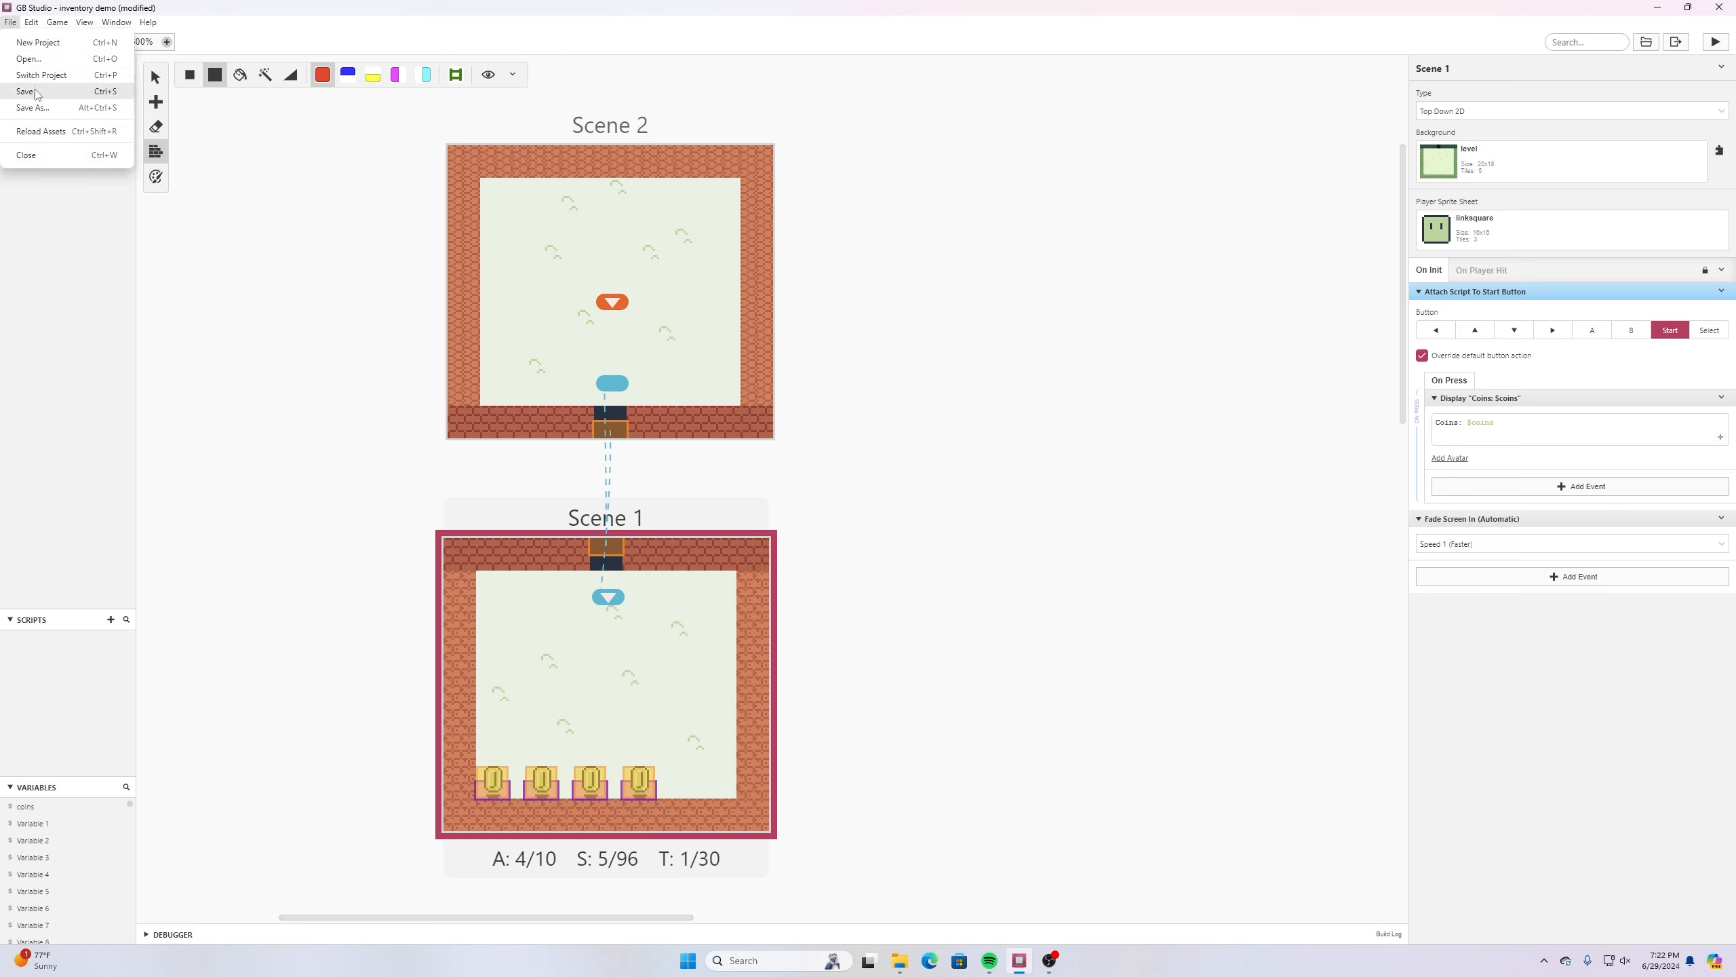
left_click(40, 92)
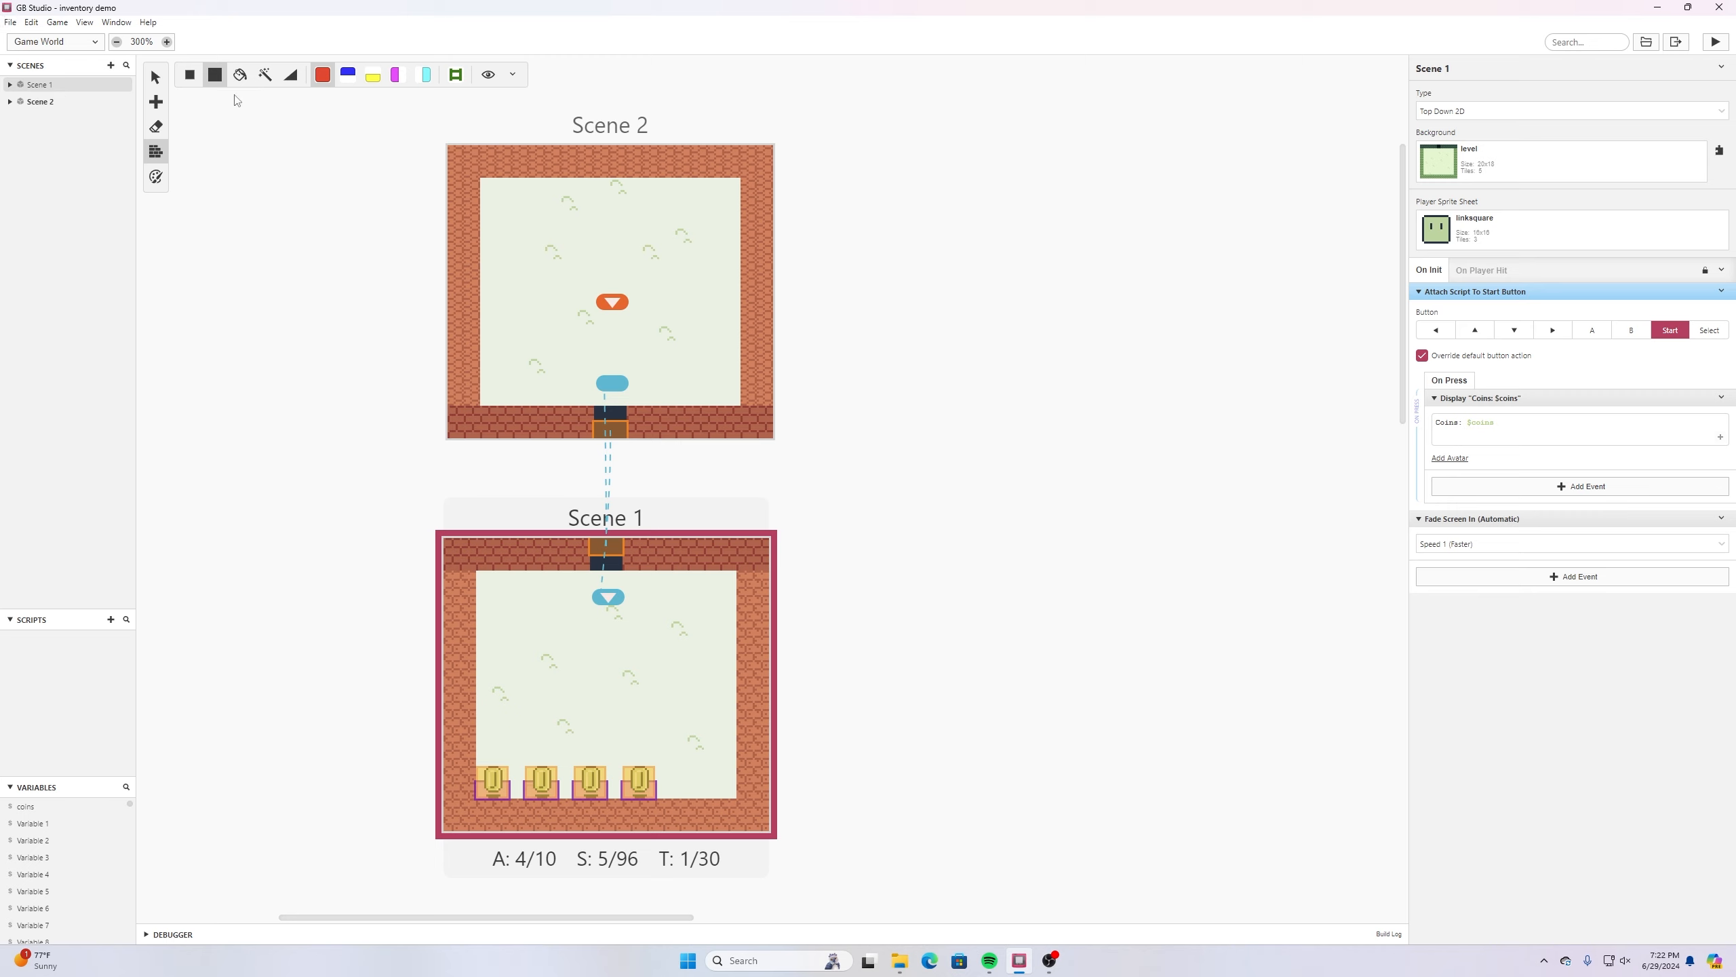
- Erase the three duplicate coin actors in Scene 1 and move the remaining coin to X 3, Y 11
left_click(158, 128)
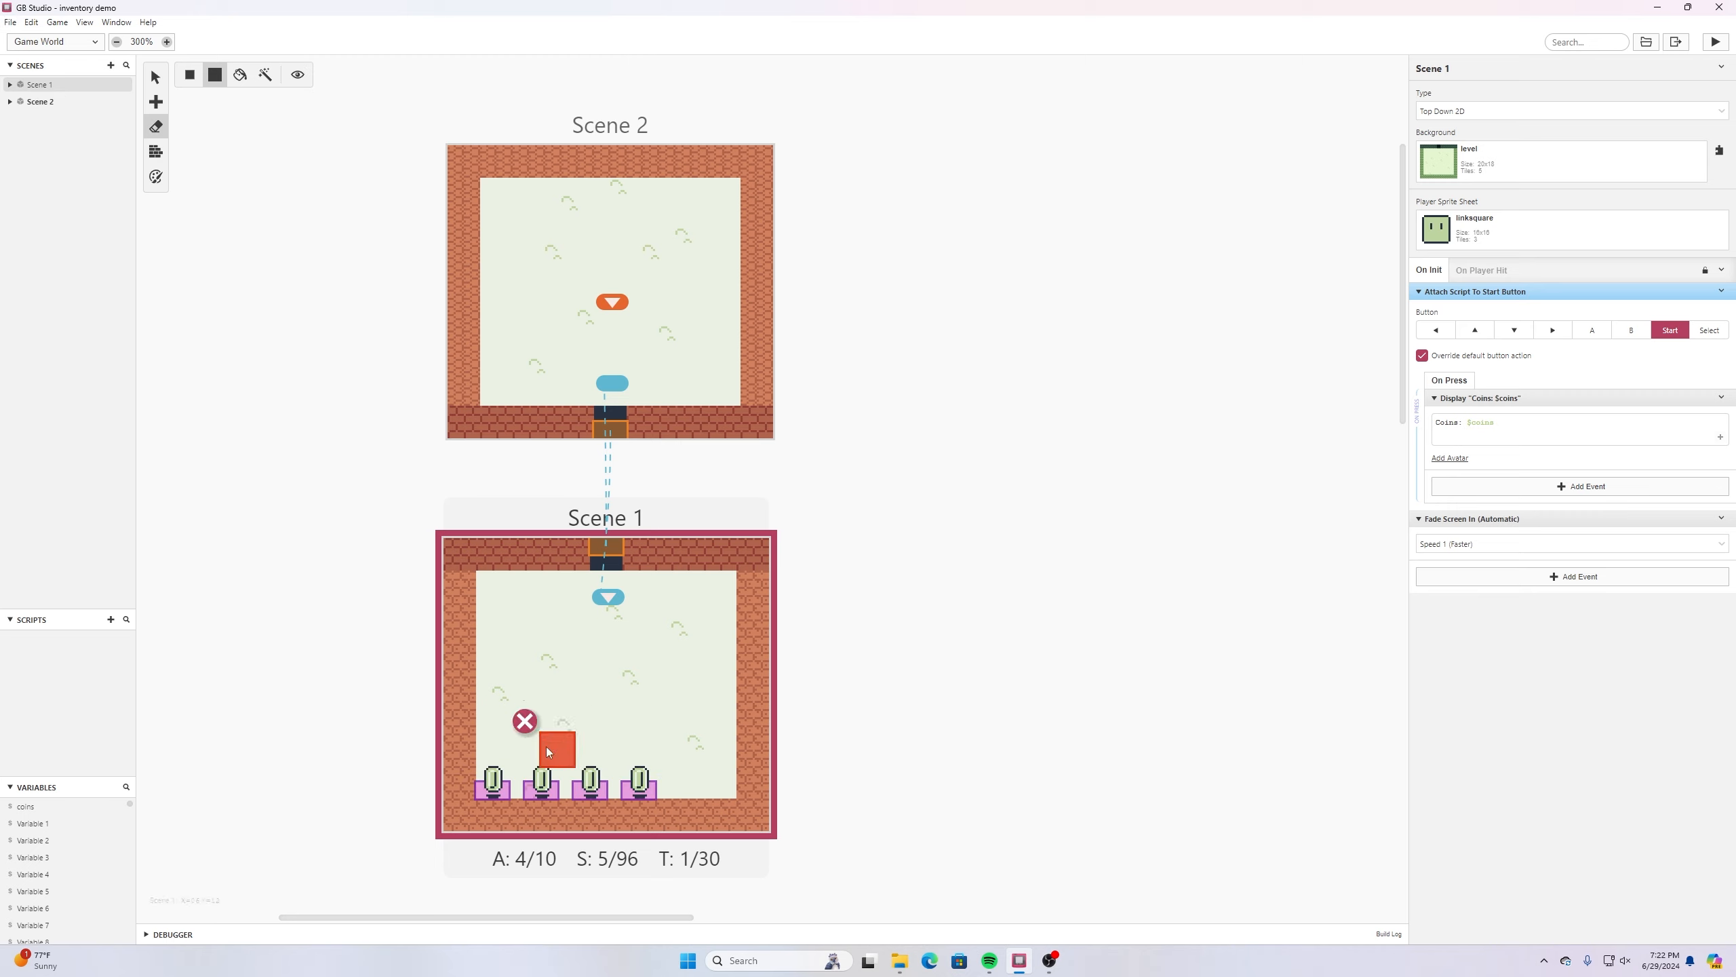
left_click(536, 769)
left_click(591, 776)
left_click(629, 777)
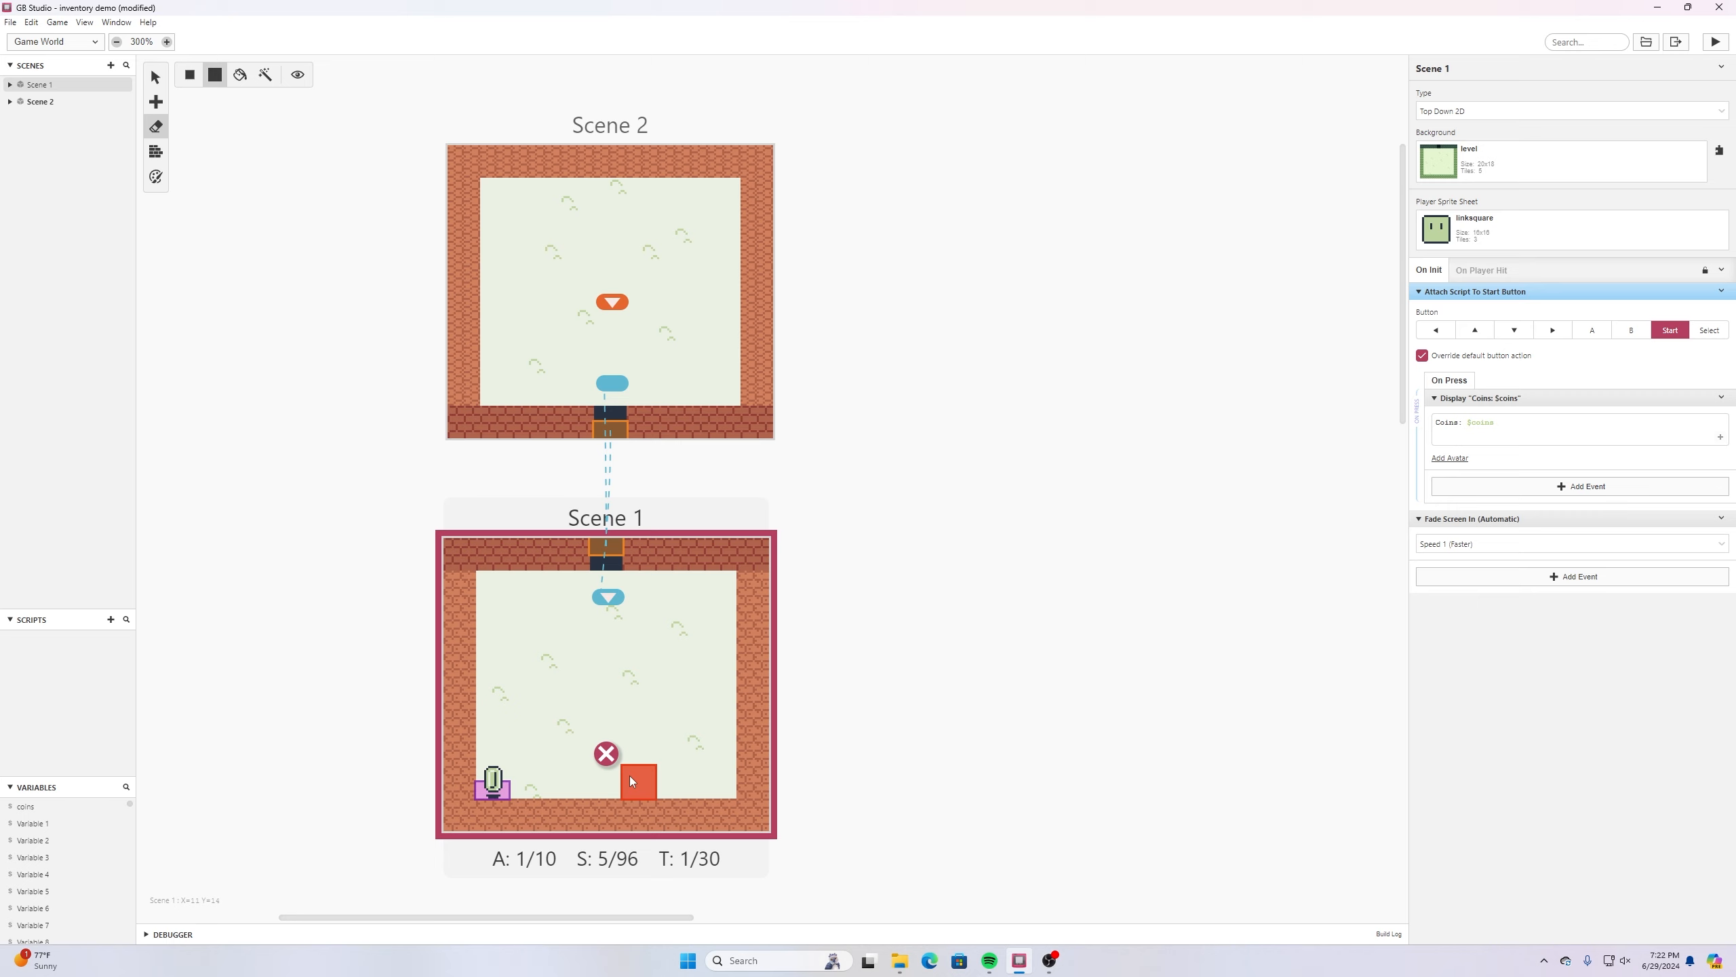
left_click(155, 77)
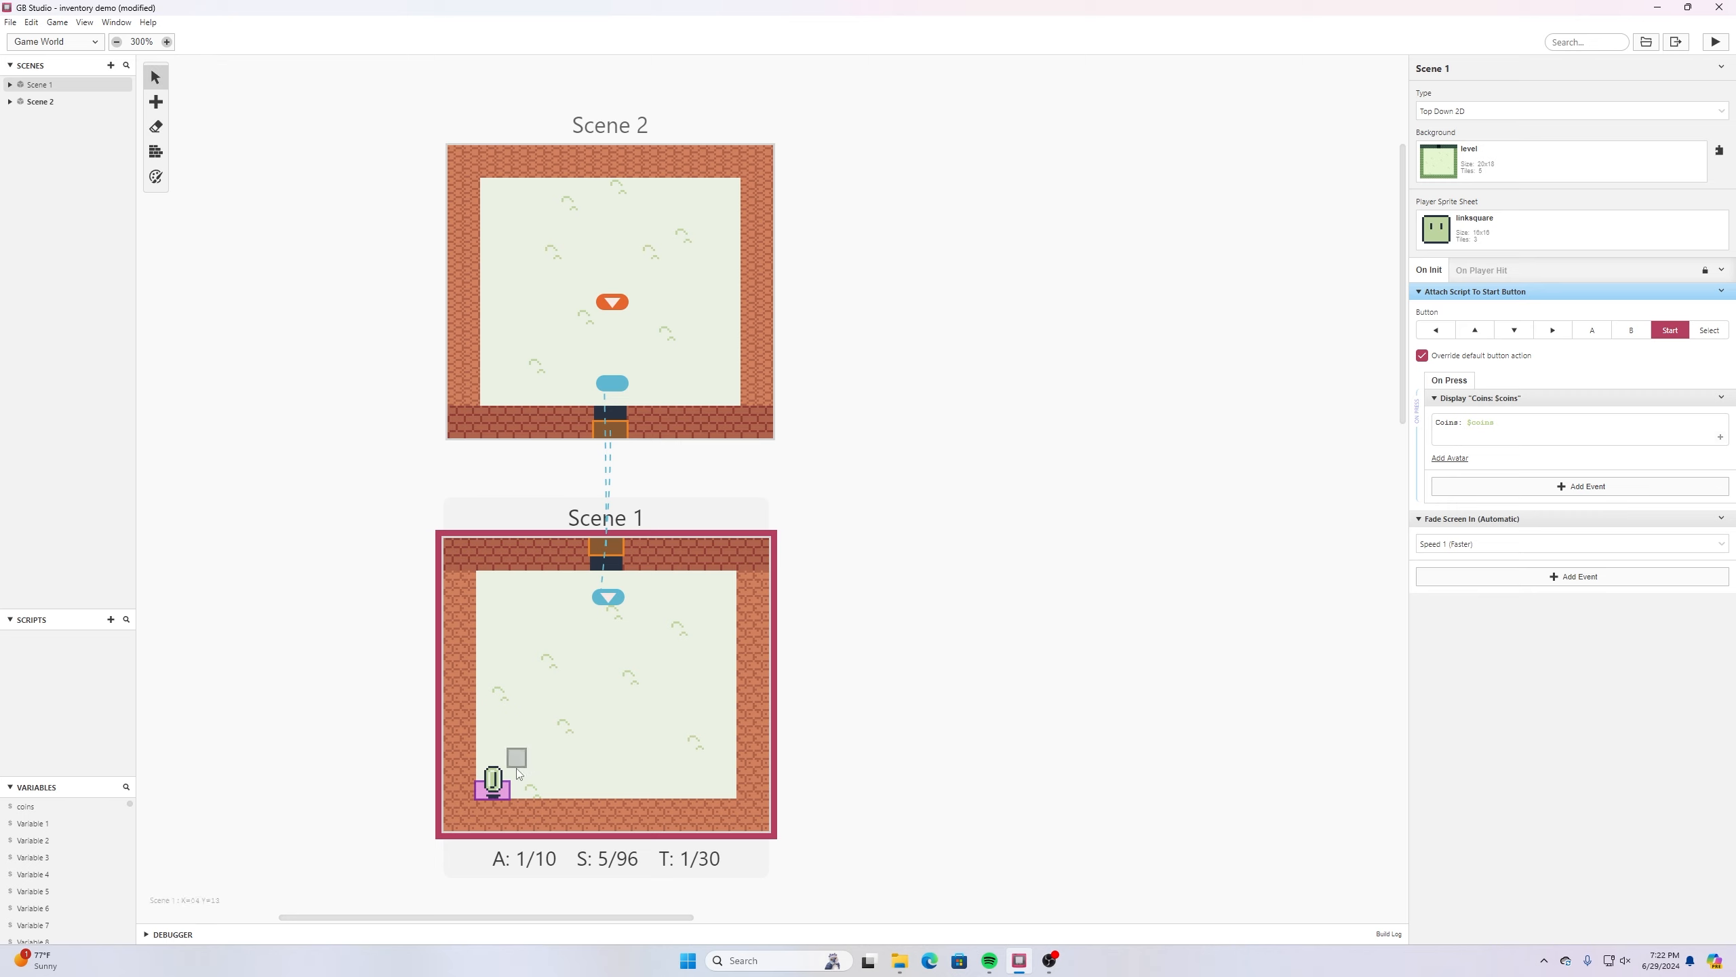
left_click_drag(494, 783, 503, 721)
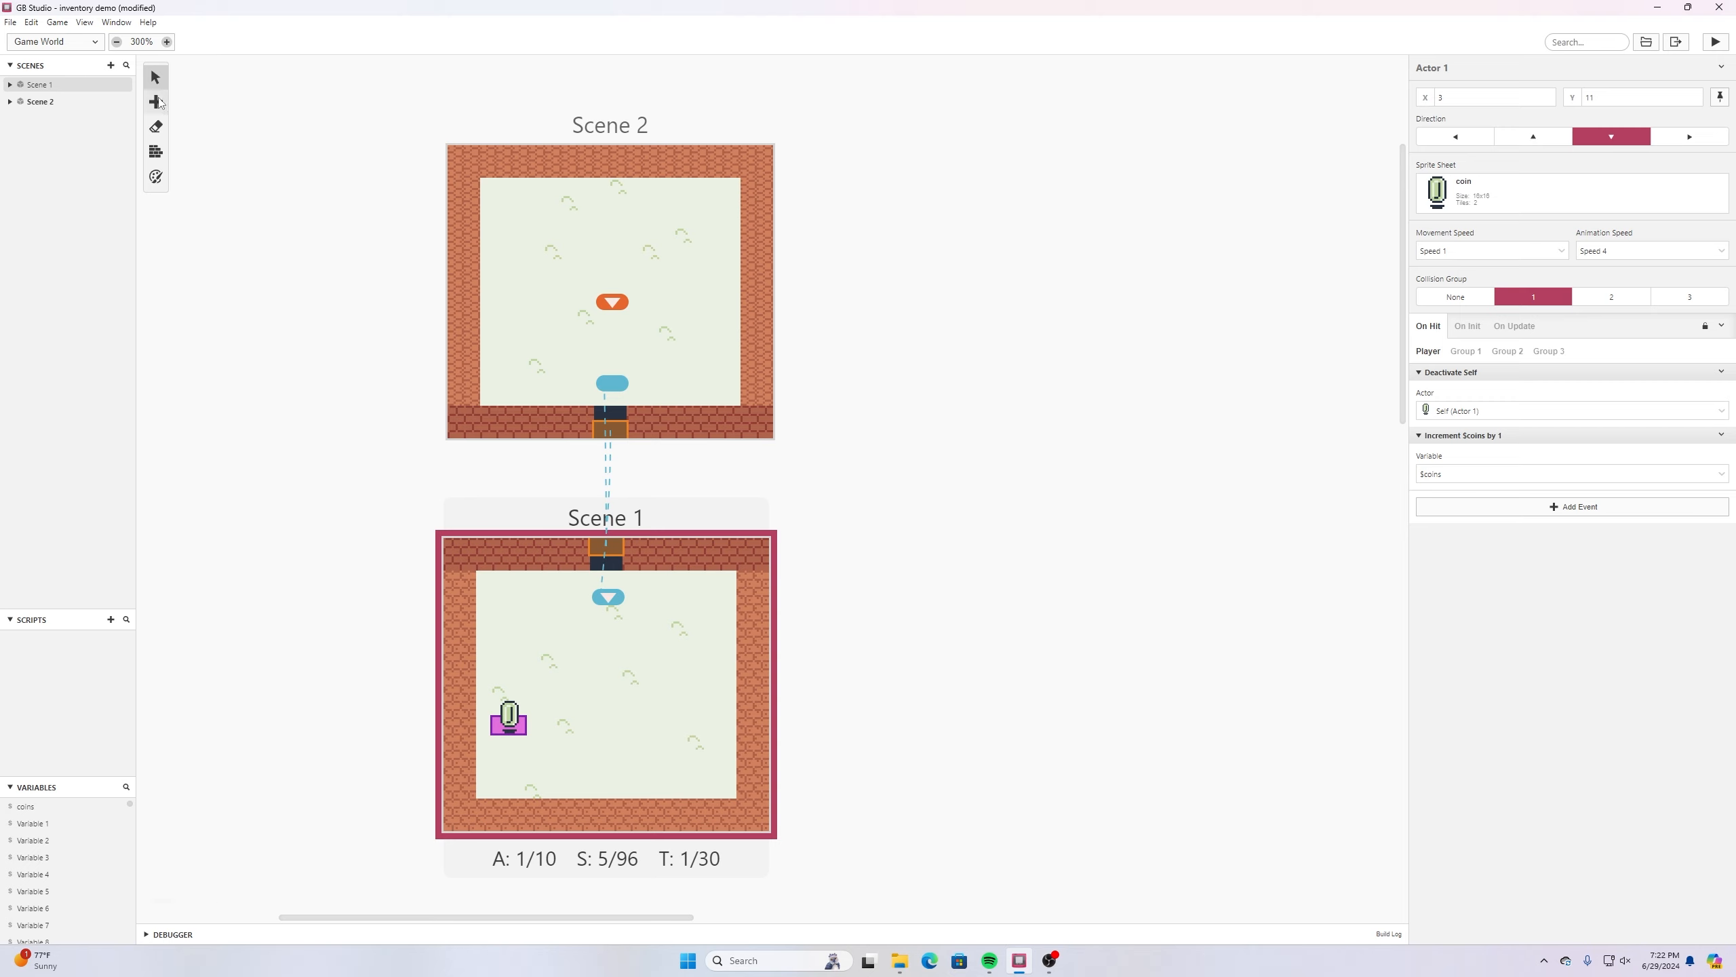
- Add an actor to Scene 1 at X 6, Y 11, beside the coin, and give it the meat sprite sheet
mouse_move(166, 103)
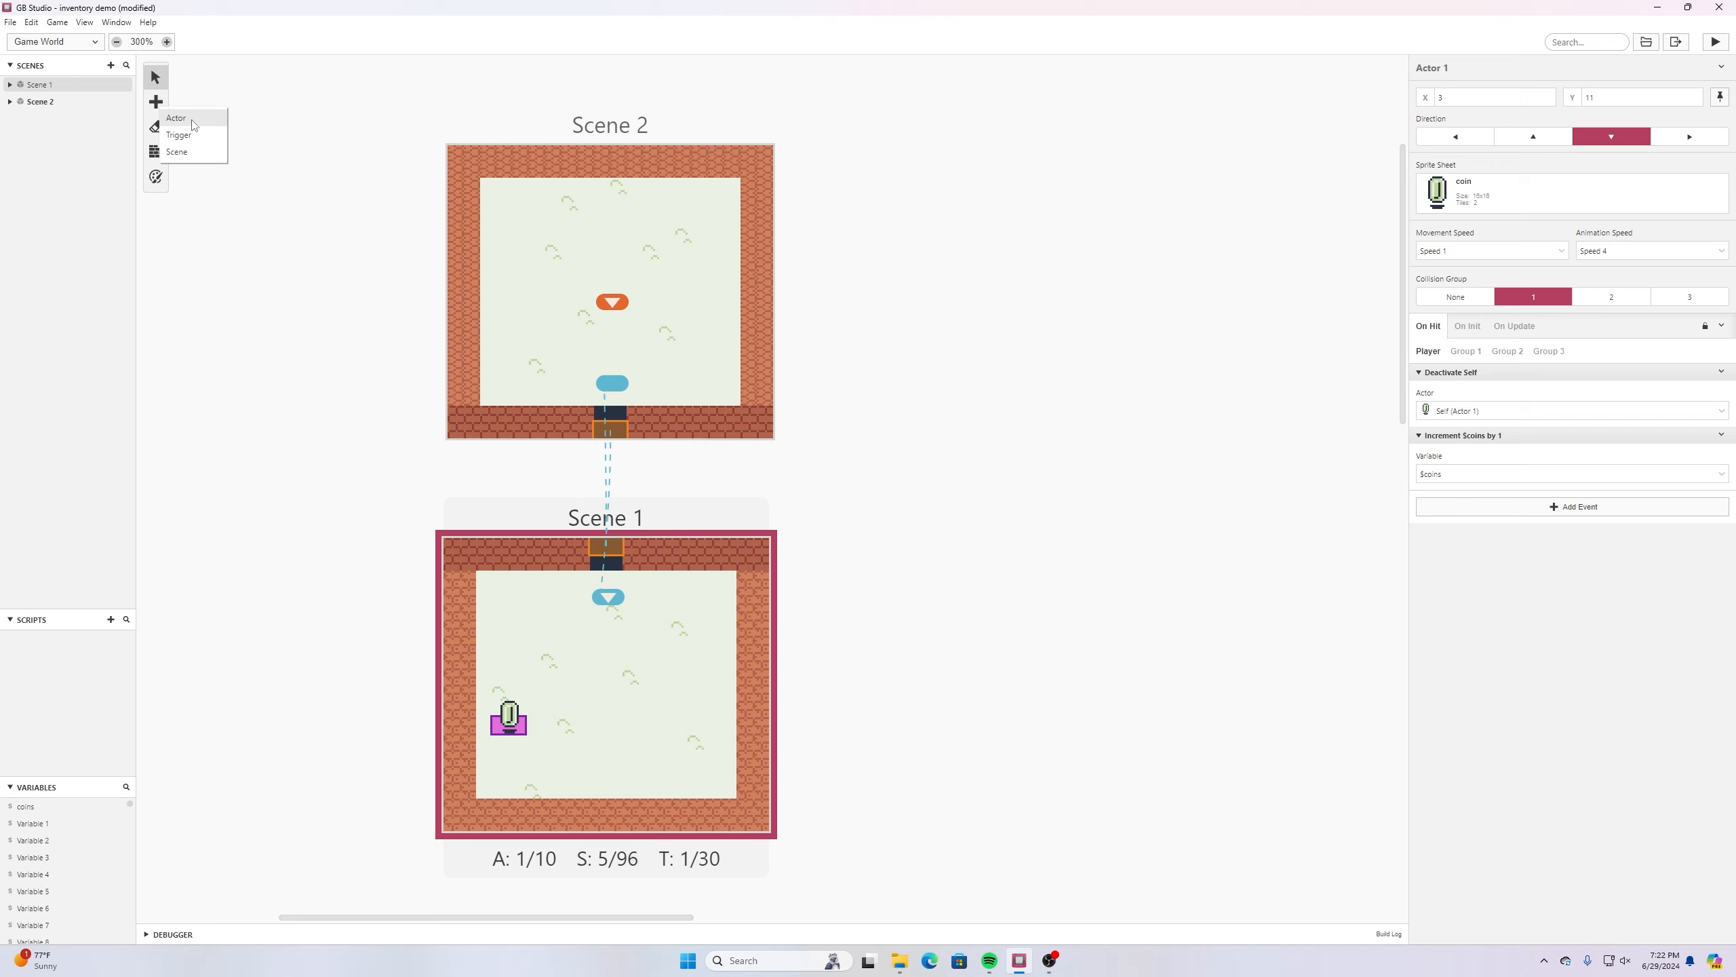
left_click(182, 135)
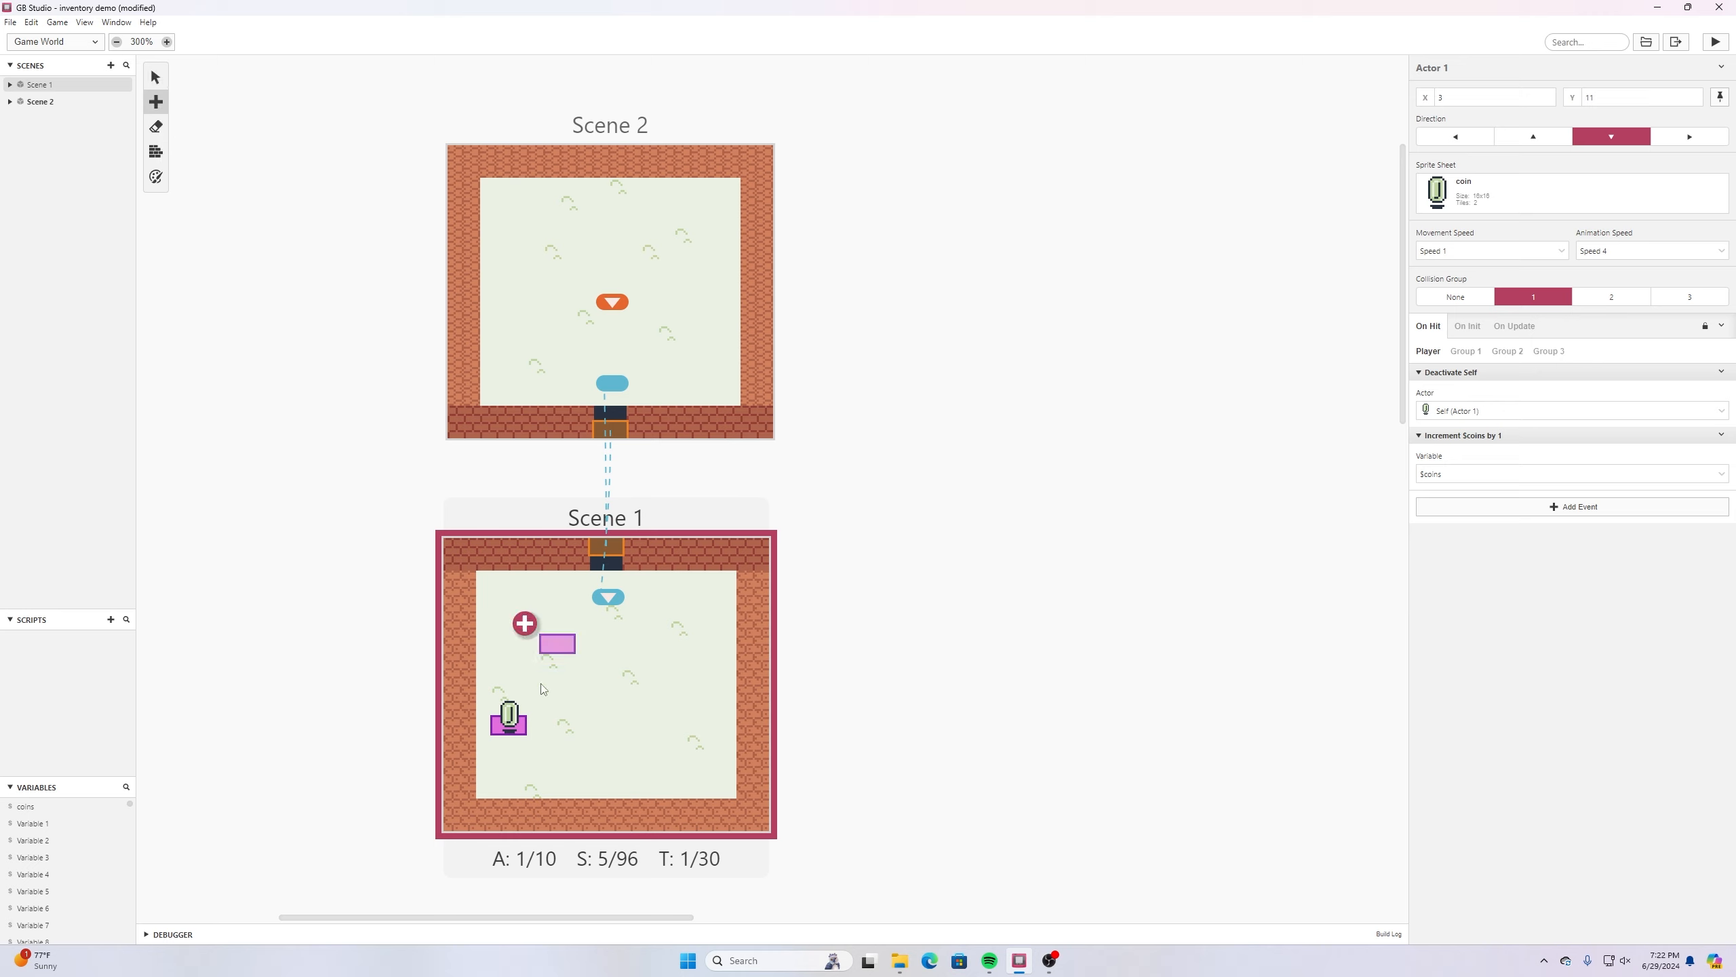
left_click(556, 723)
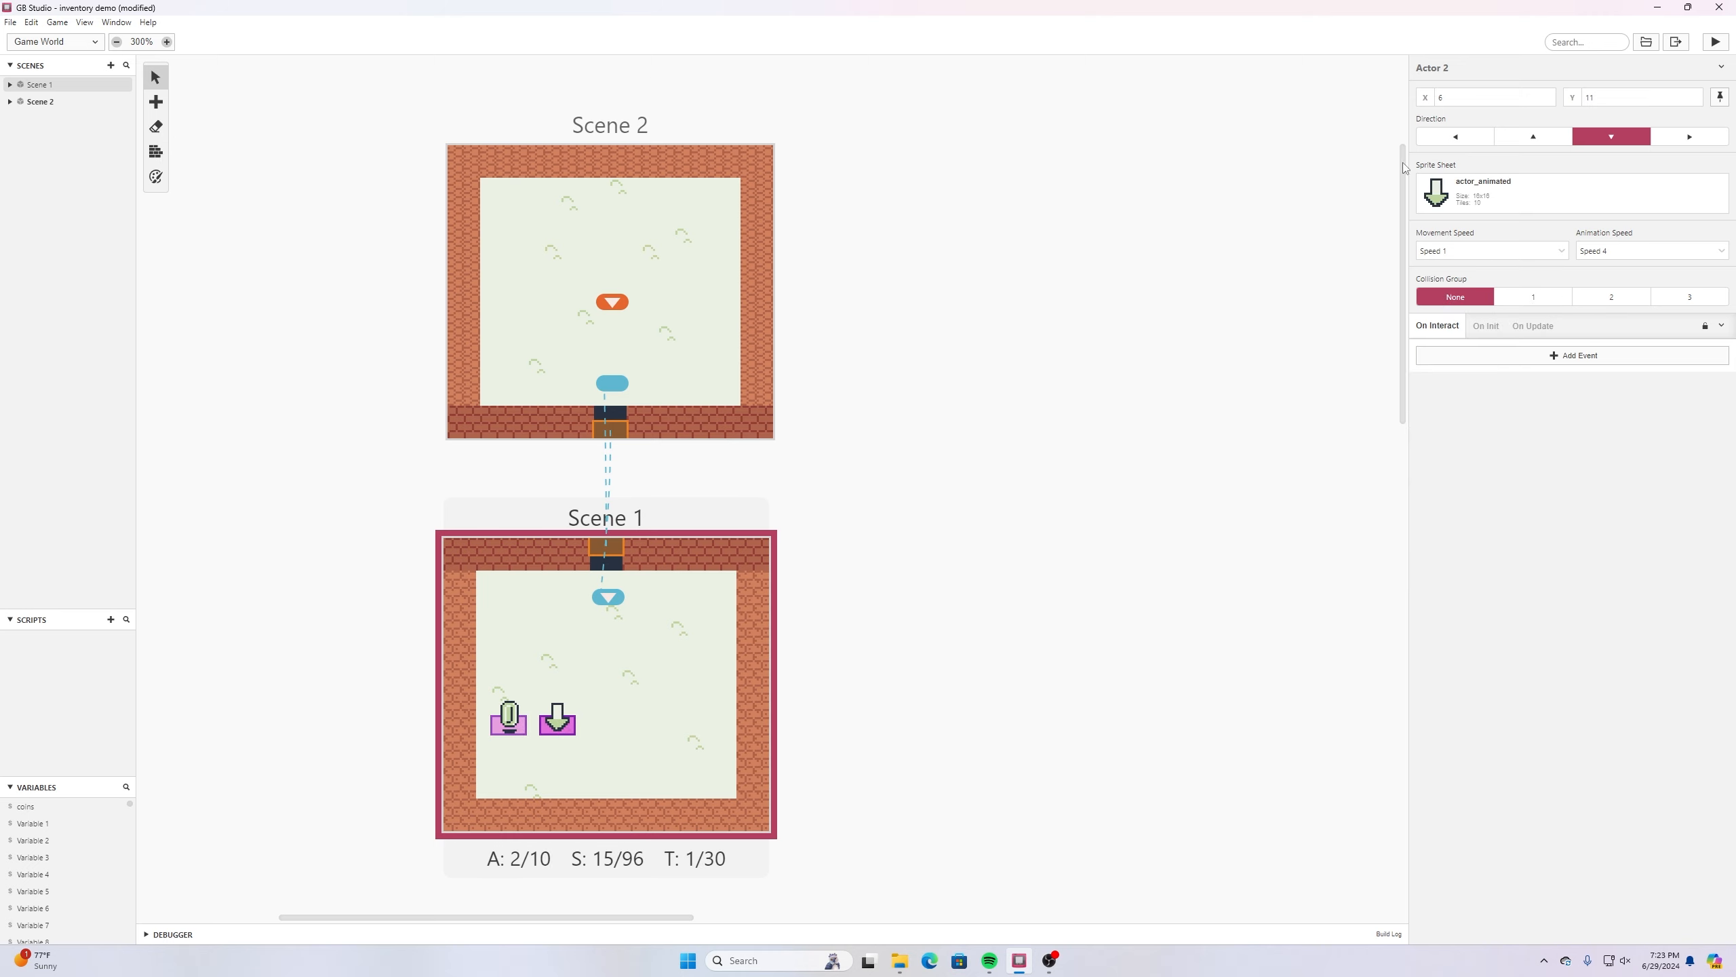
left_click(1476, 196)
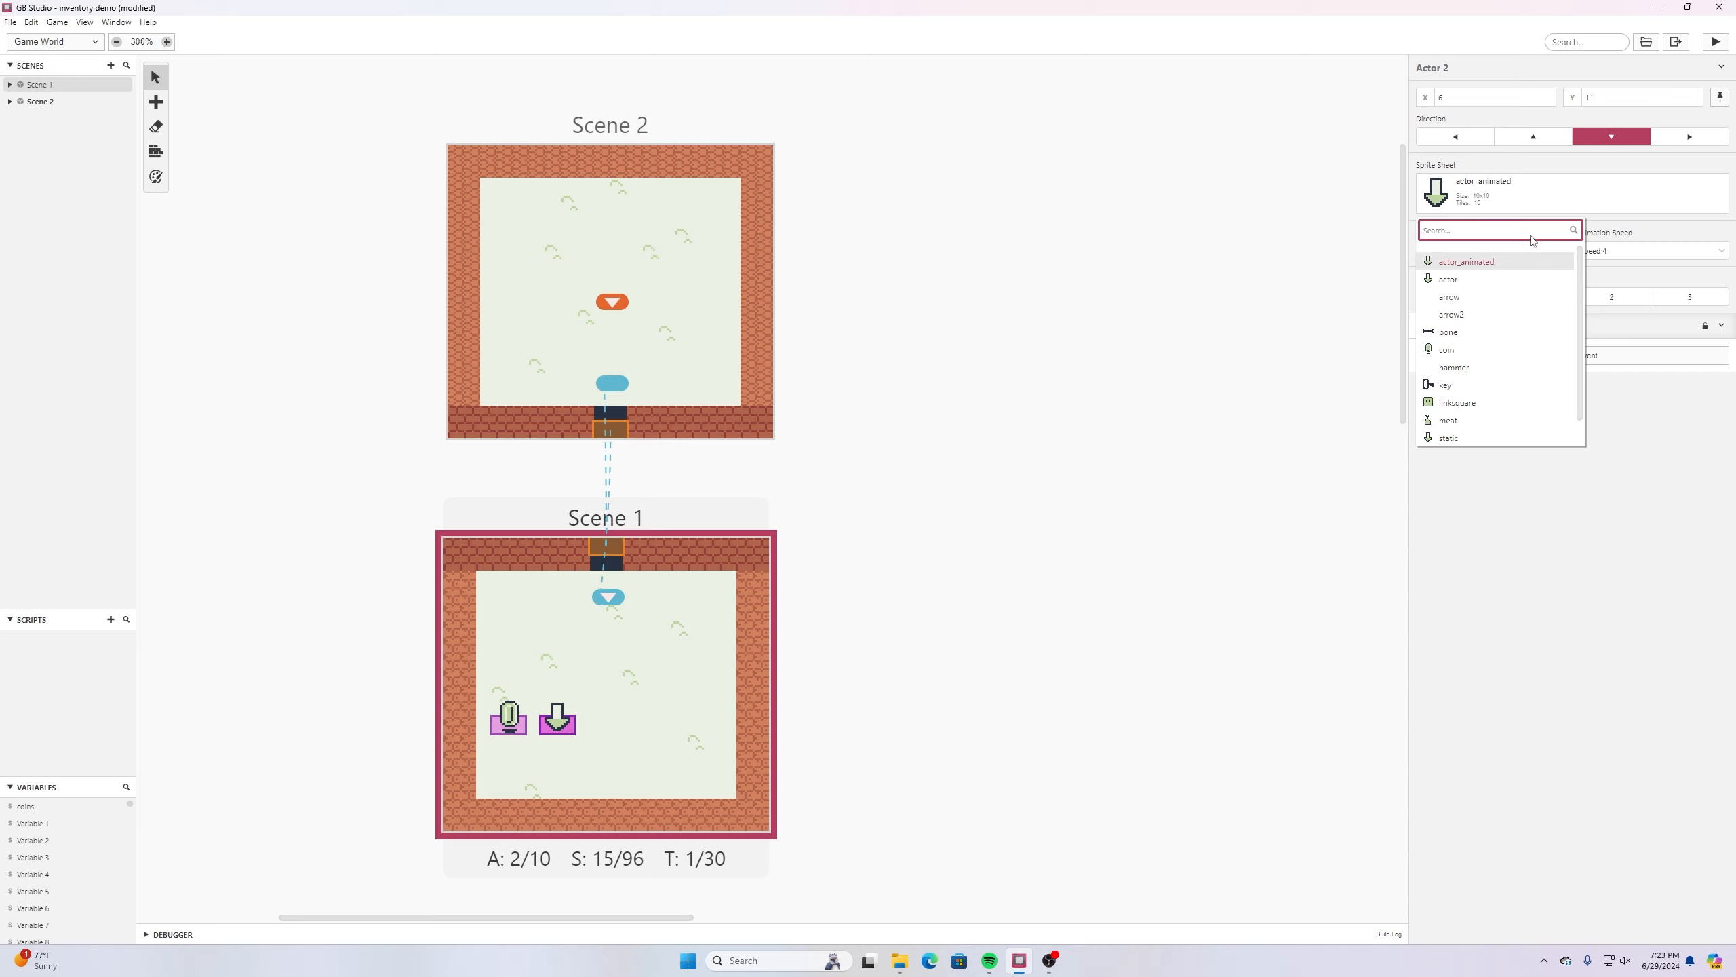
scroll(1524, 270, "down", 1)
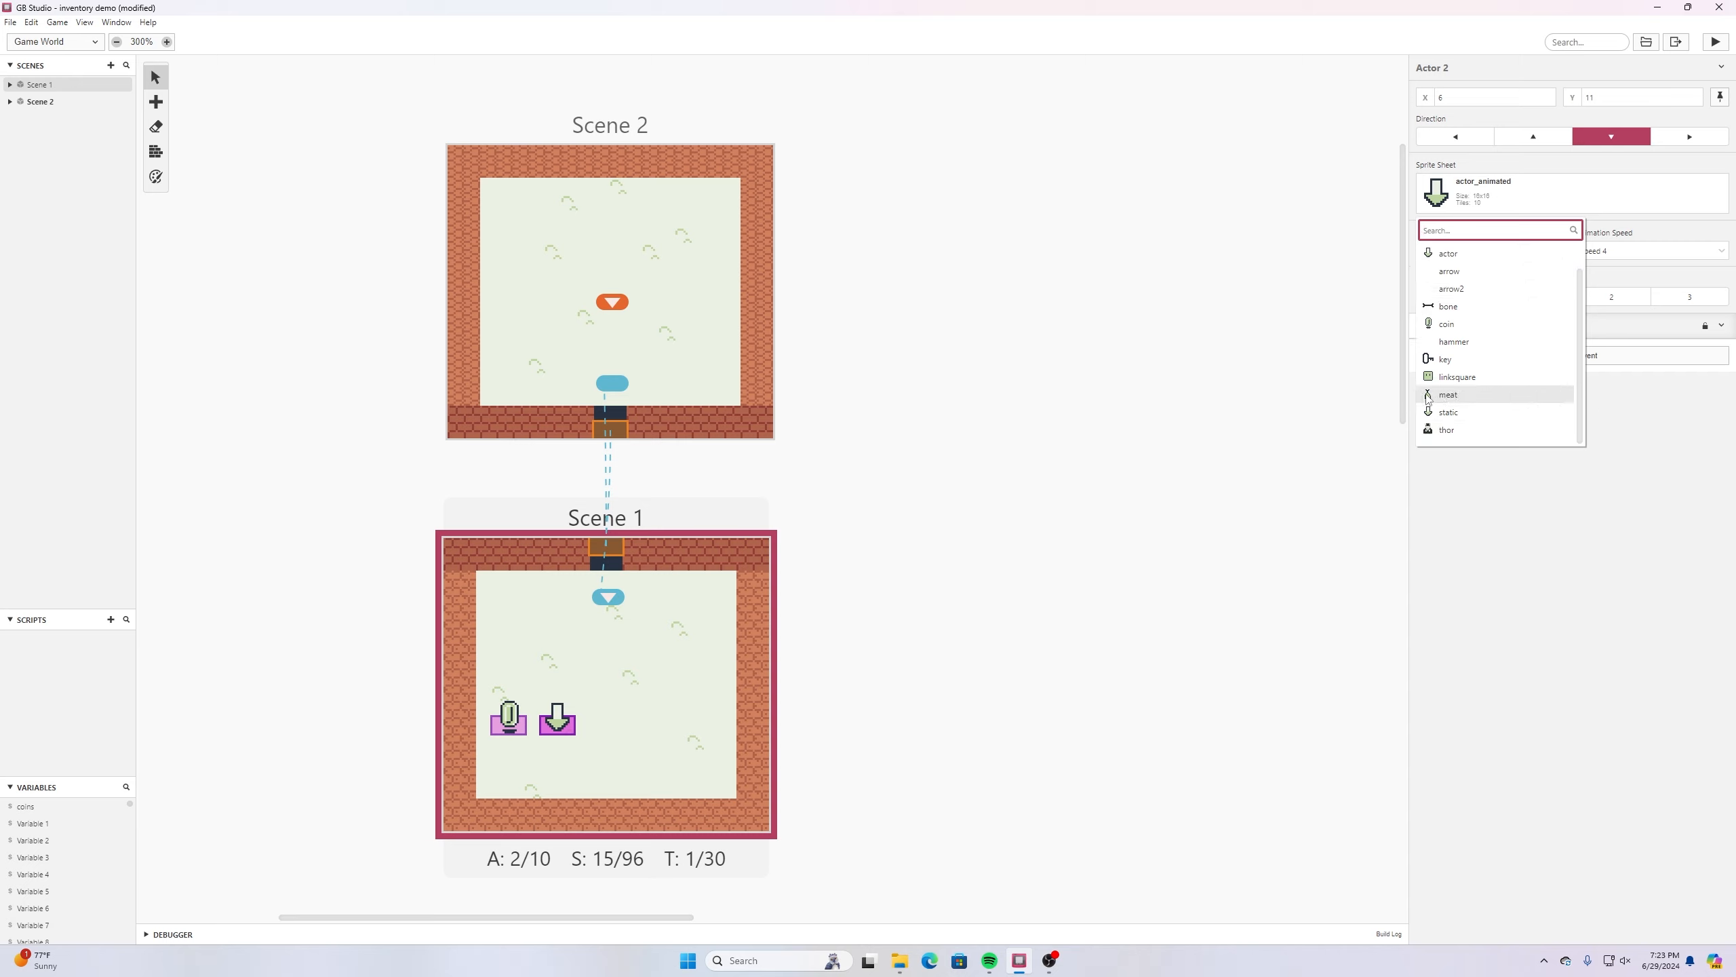
left_click(1463, 397)
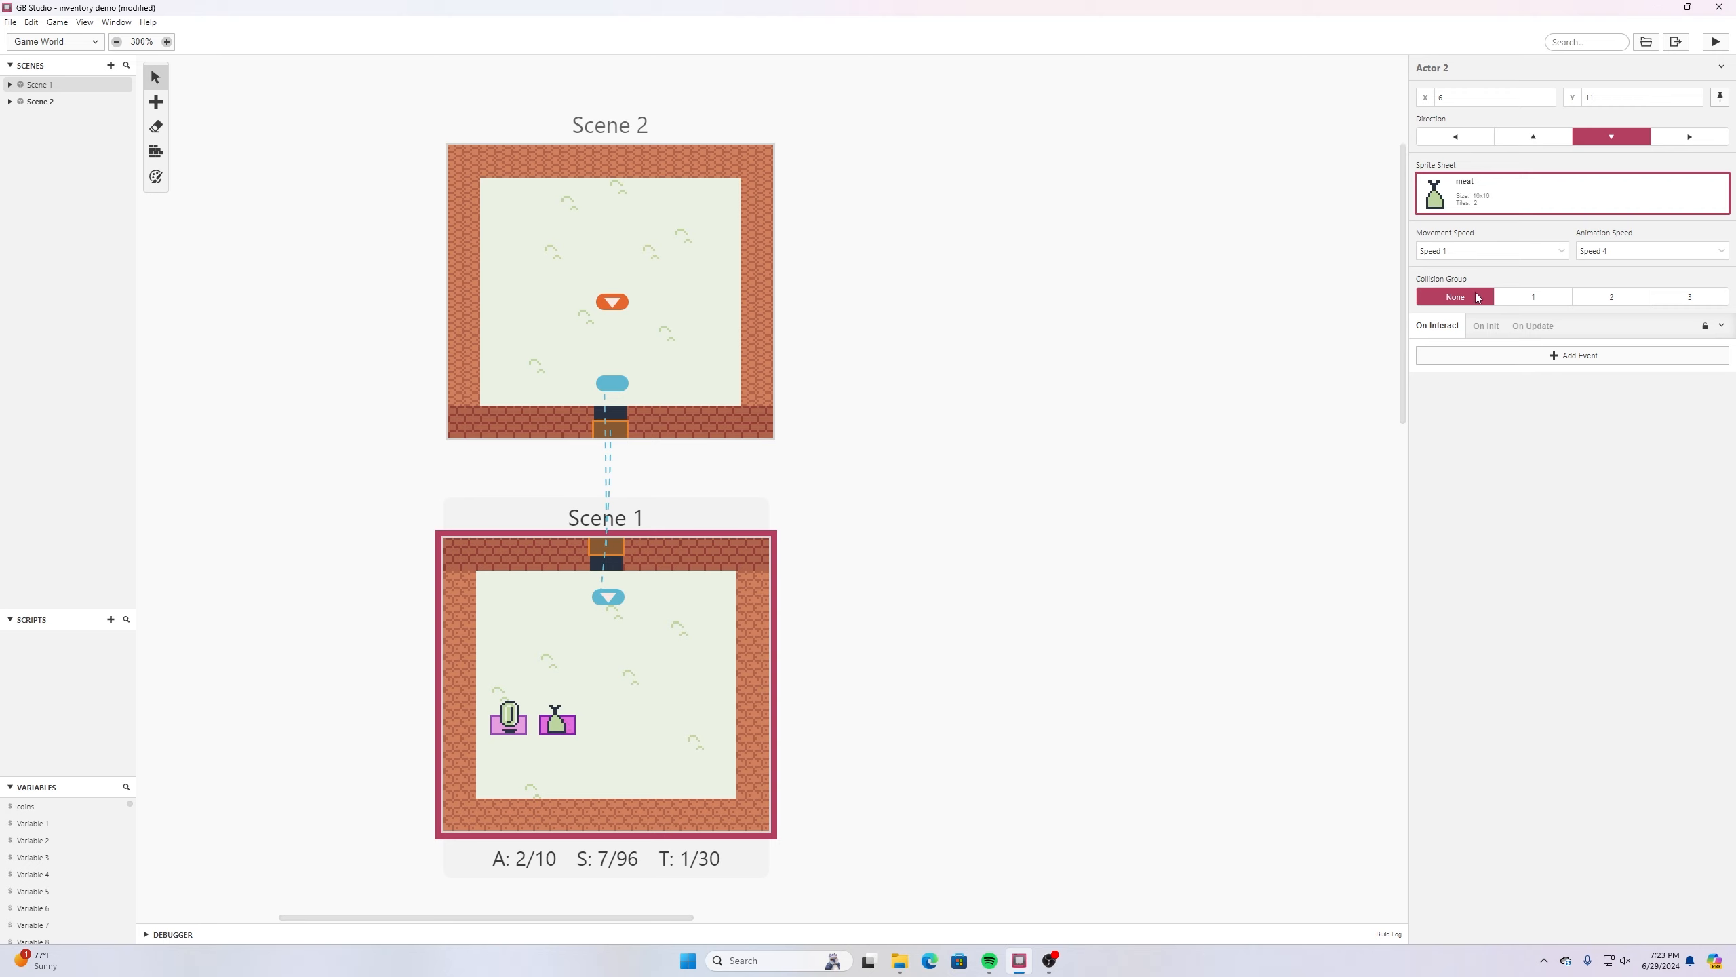
- Put the meat actor in collision group 1 and add a Deactivate Actor event to its On Hit script for the player
left_click(1525, 297)
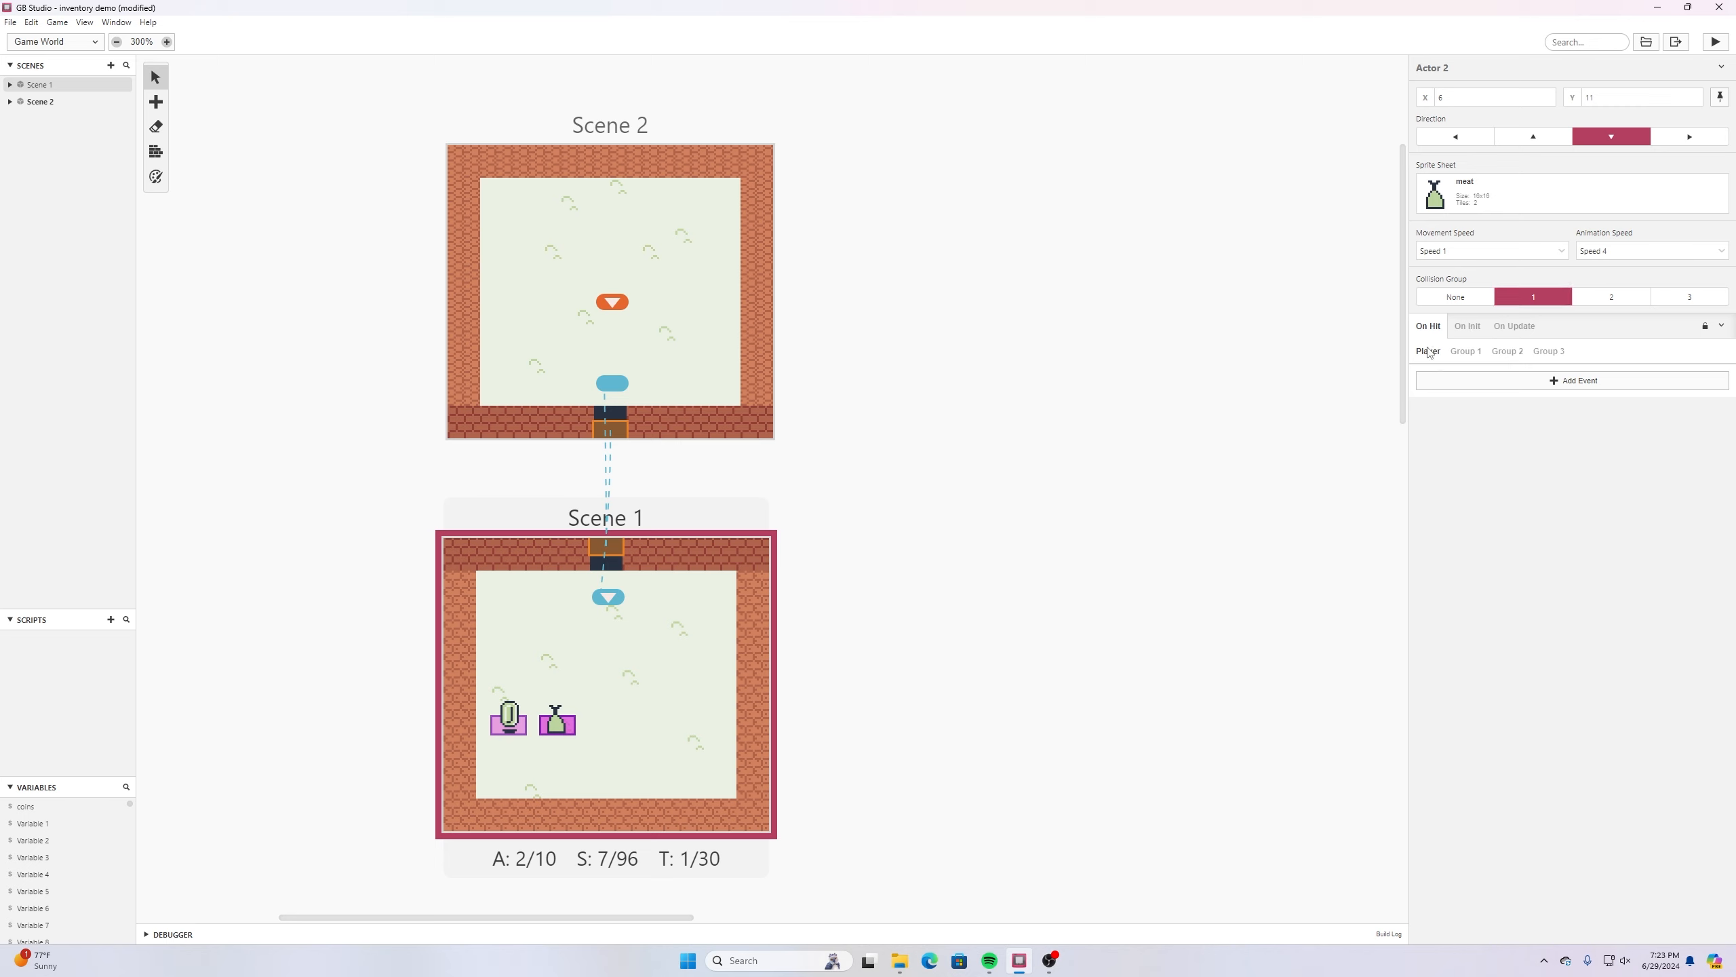
left_click(1468, 385)
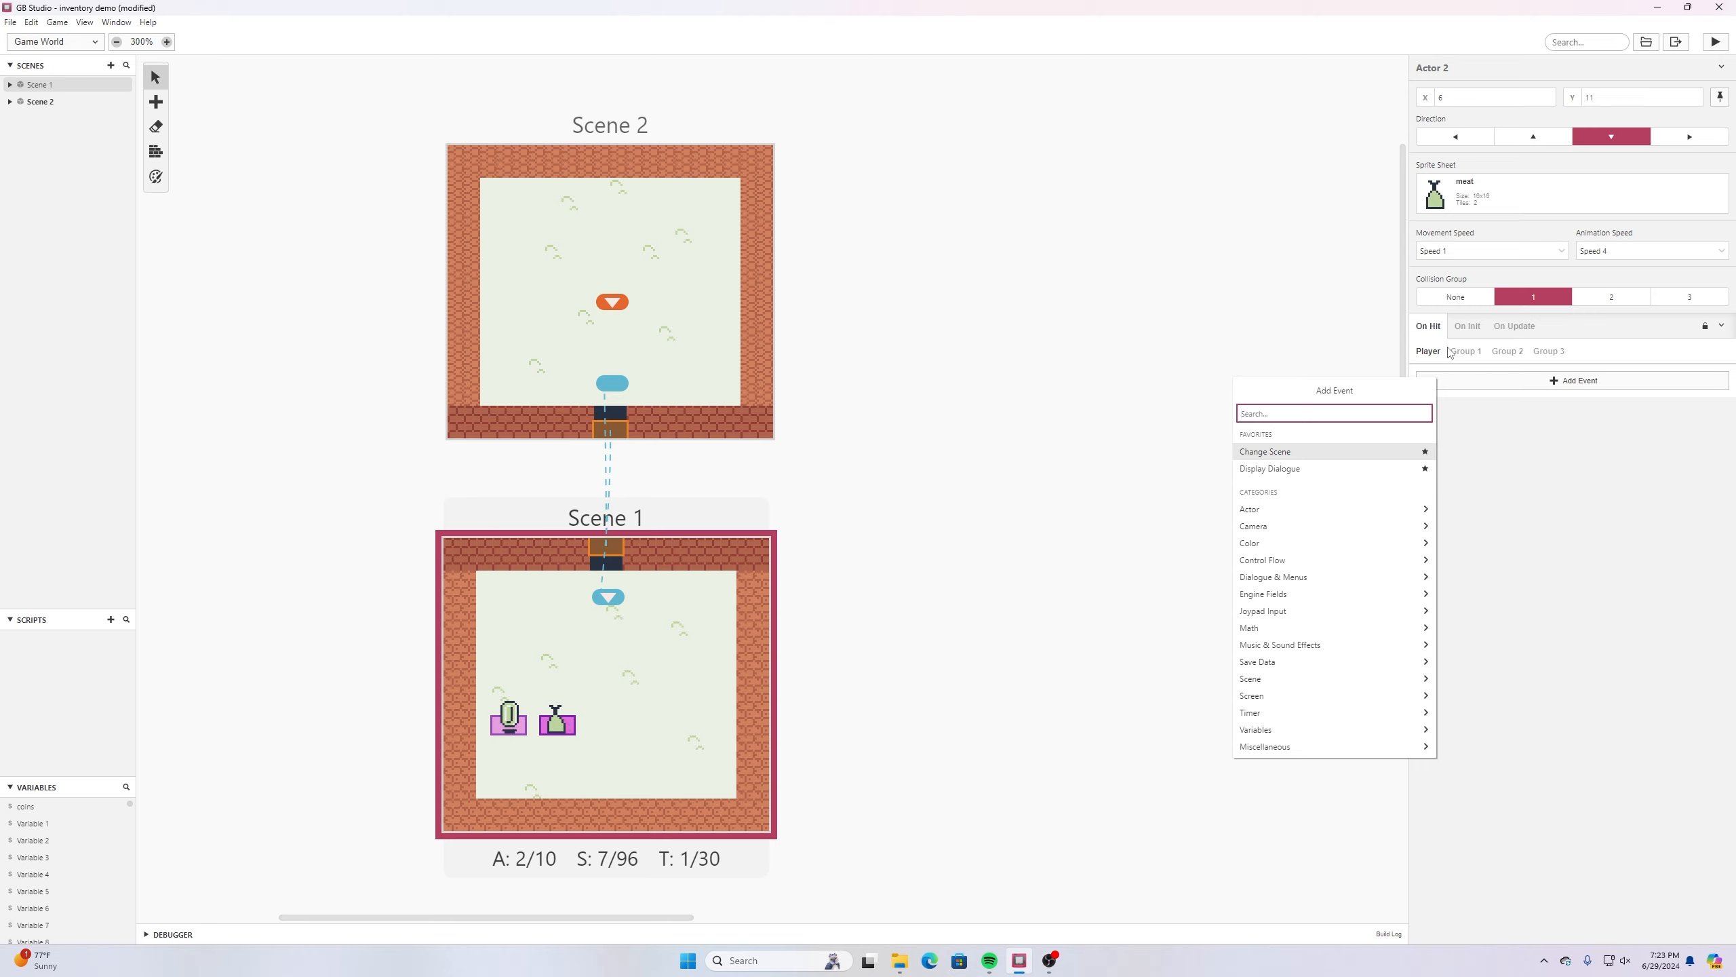
type("deact")
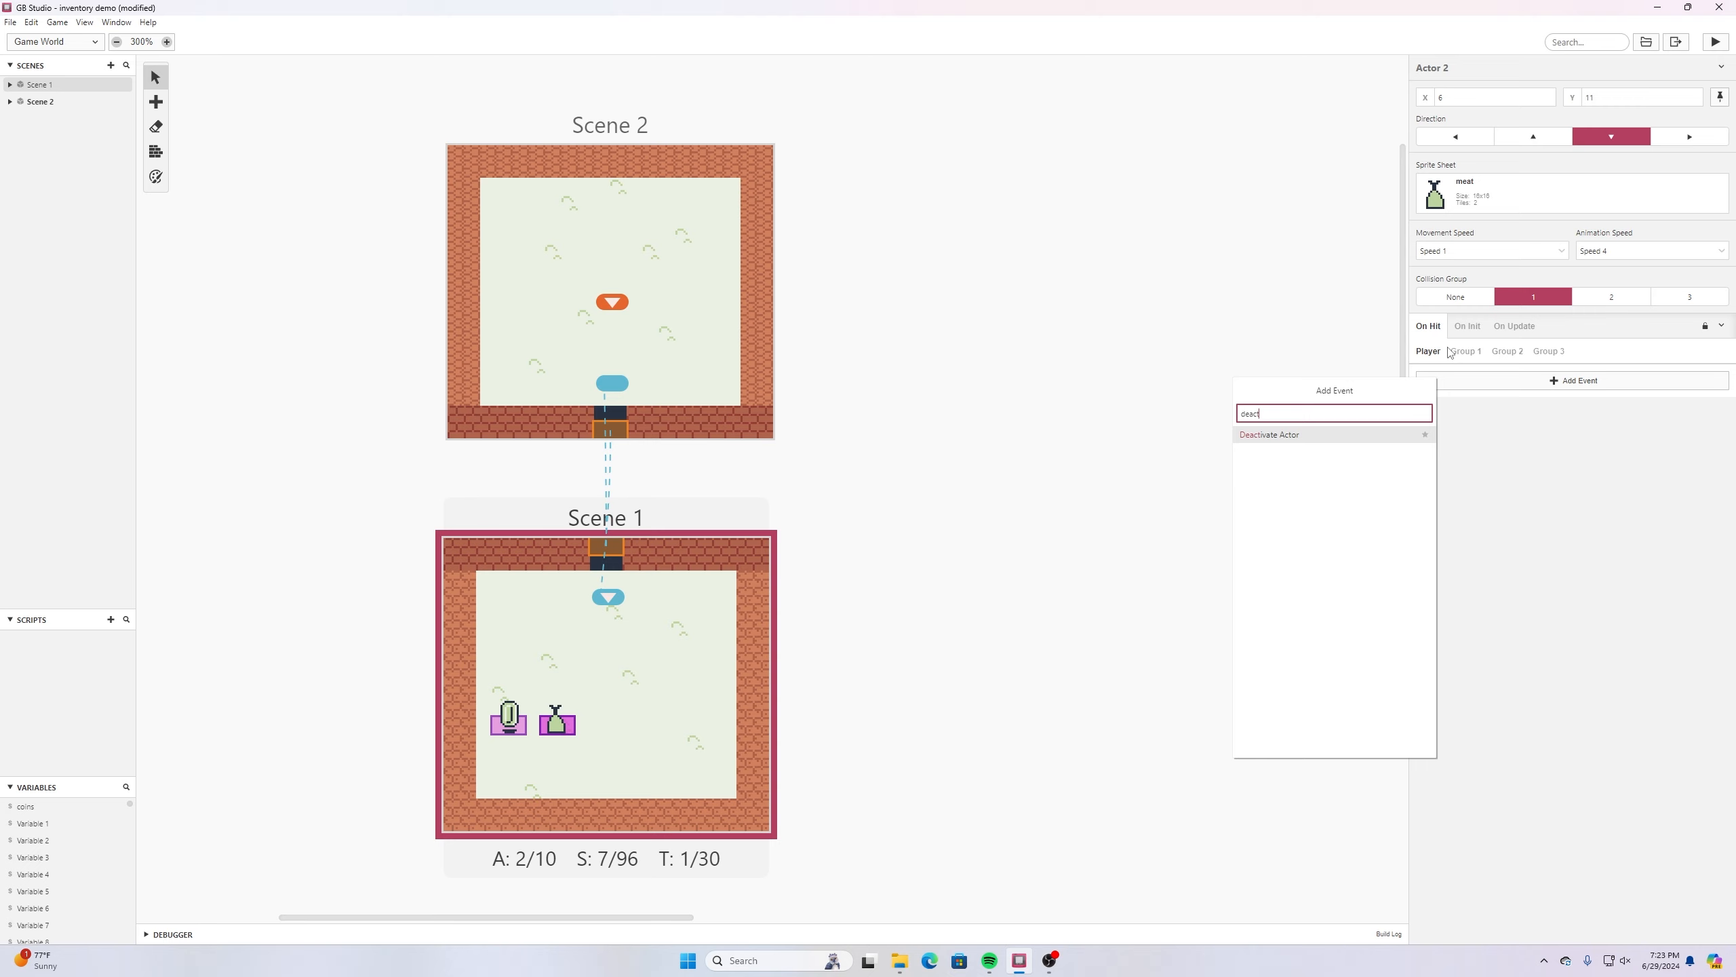
left_click(1321, 436)
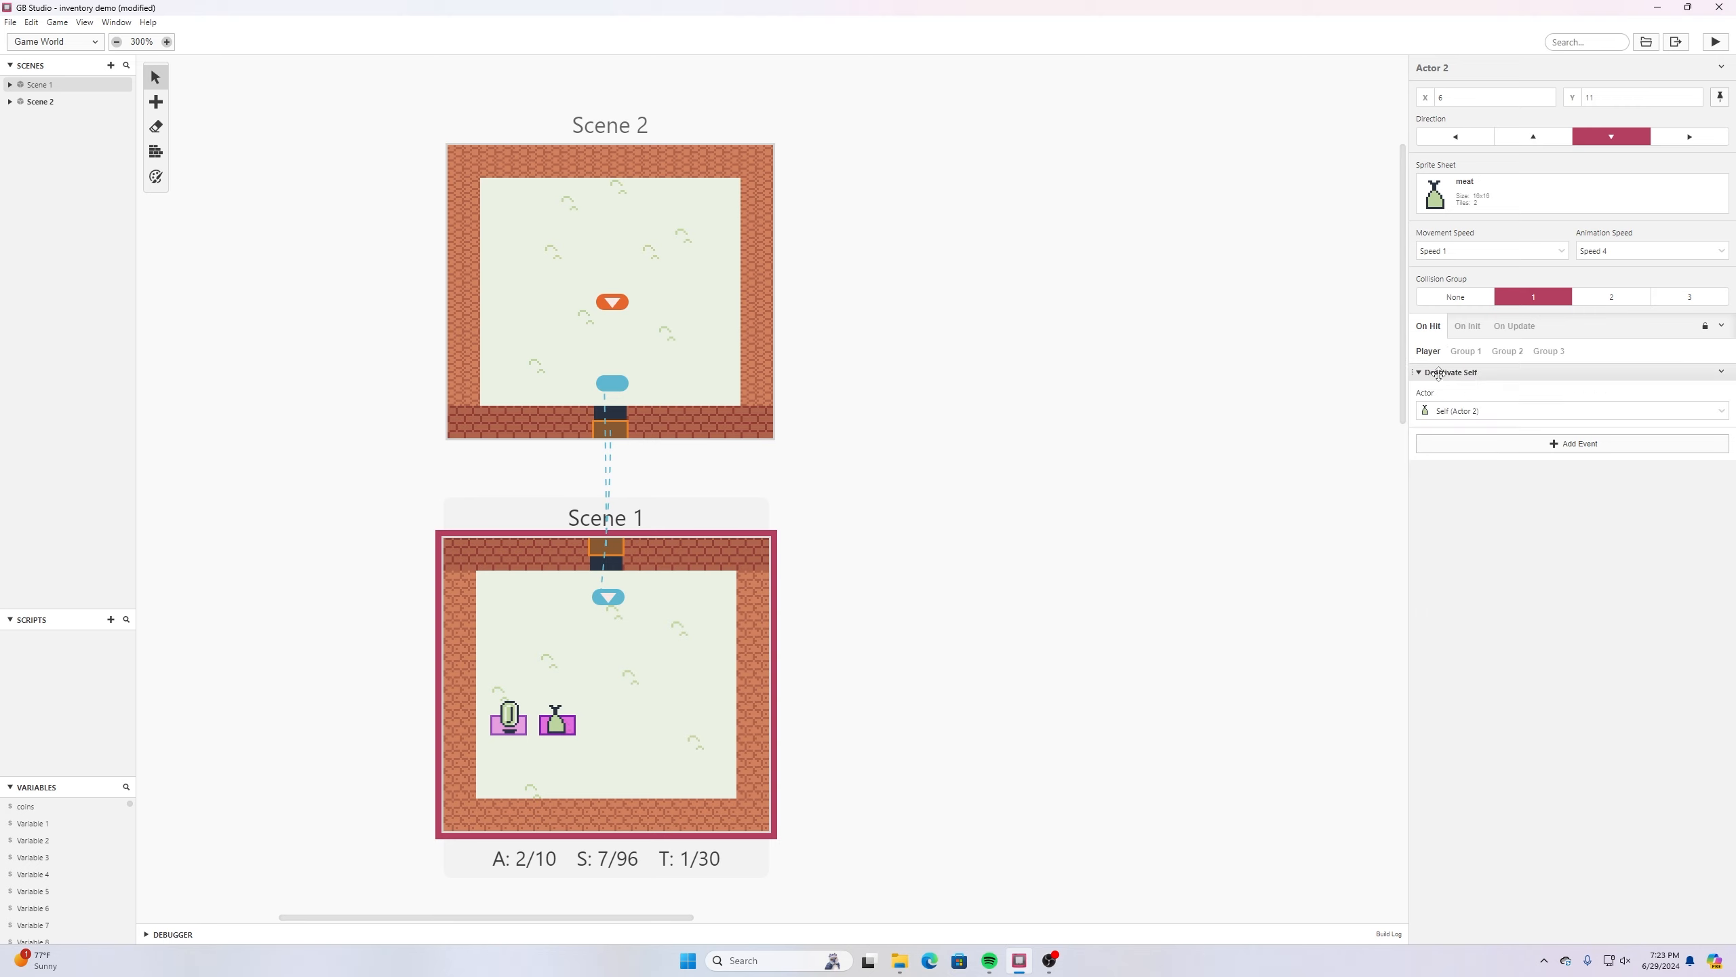
- Add a Variable Increment By 1 event after the deactivate event in the meat actor's On Hit script
left_click(1530, 449)
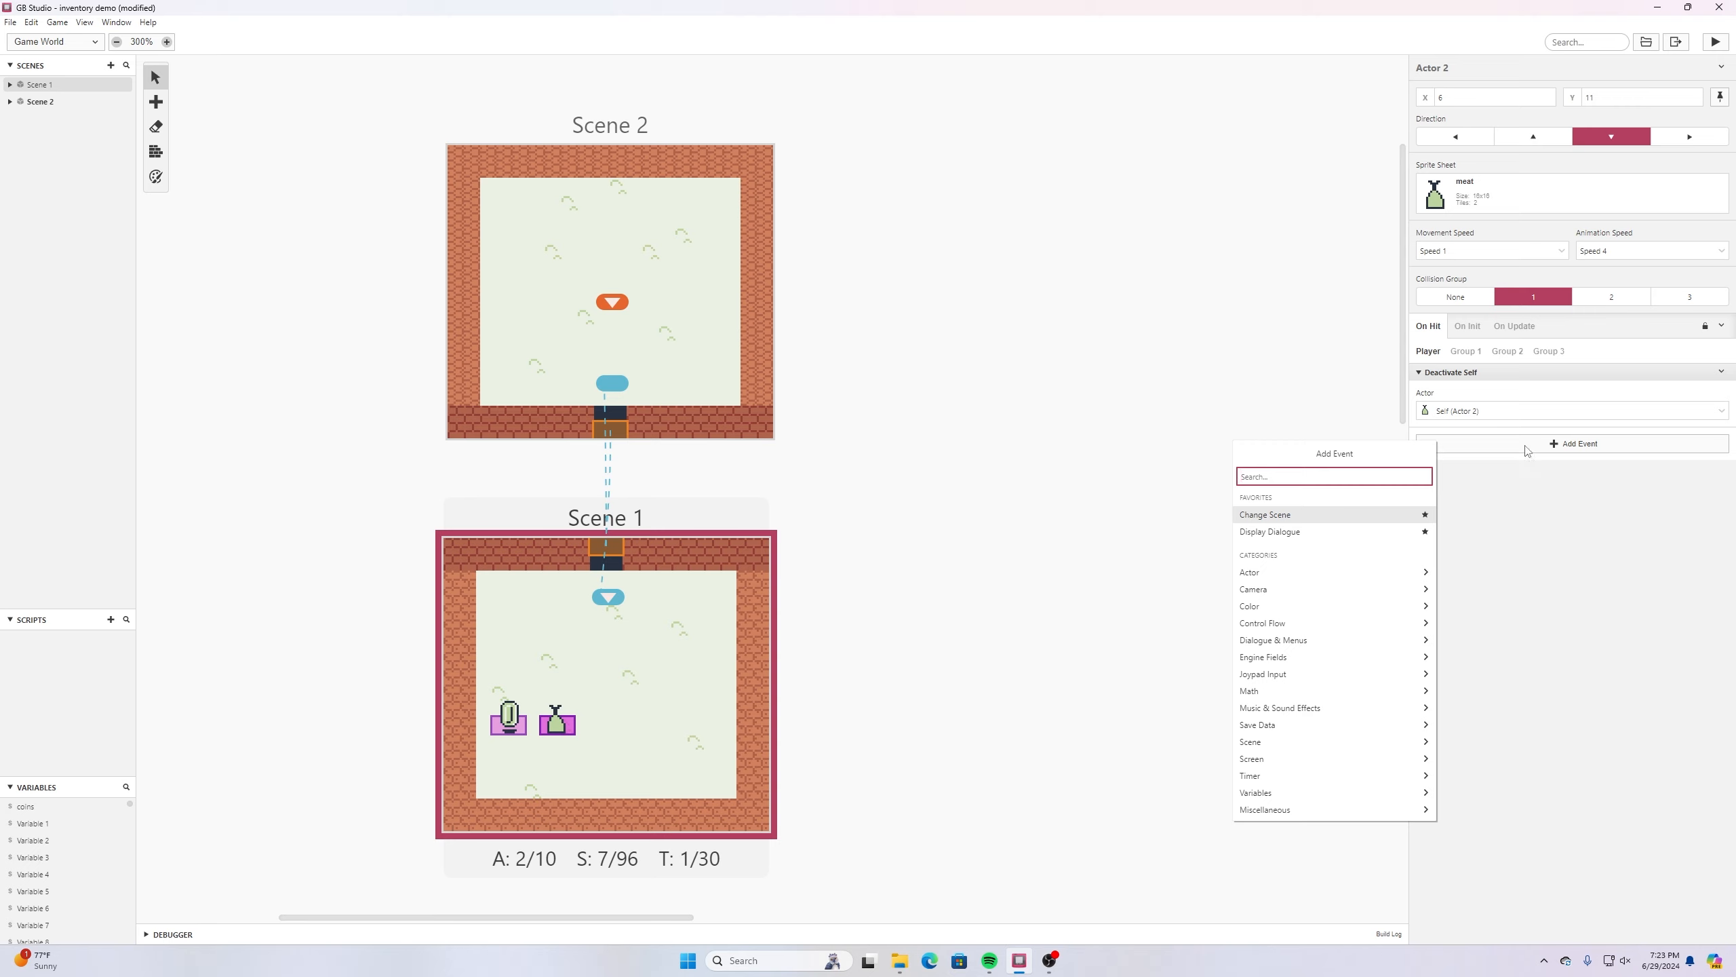
type("add")
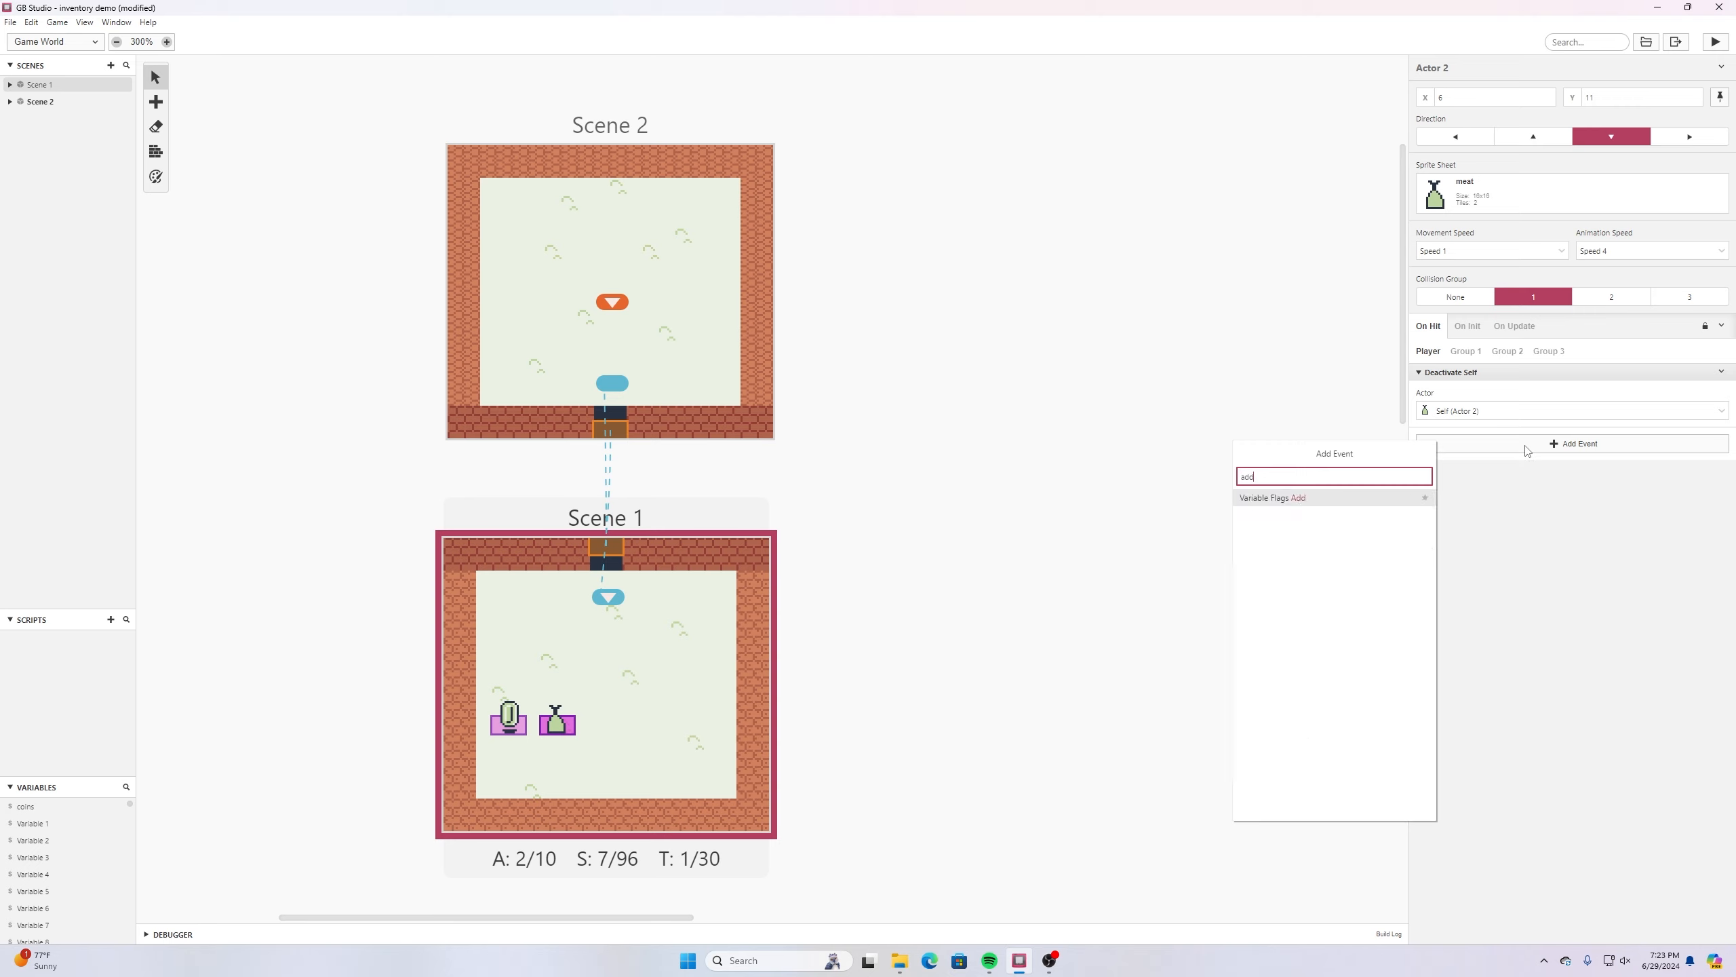
key("BackSpace")
key("BackSpace")
key("BackSpace")
type("va")
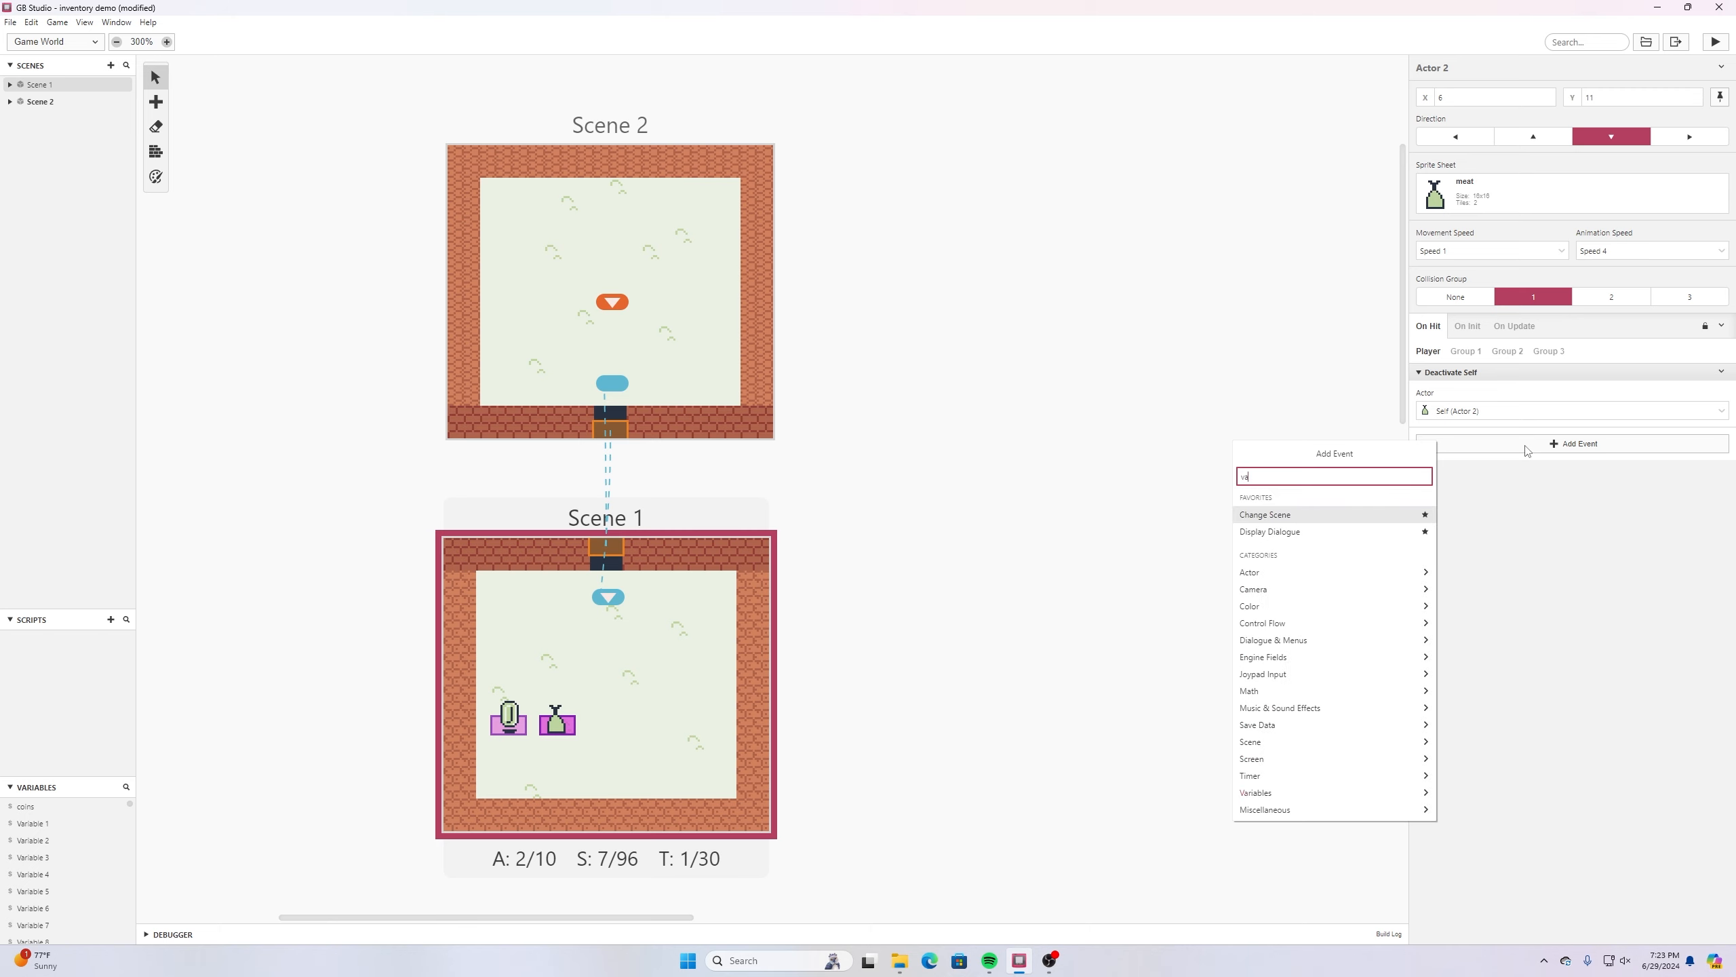
type("riable")
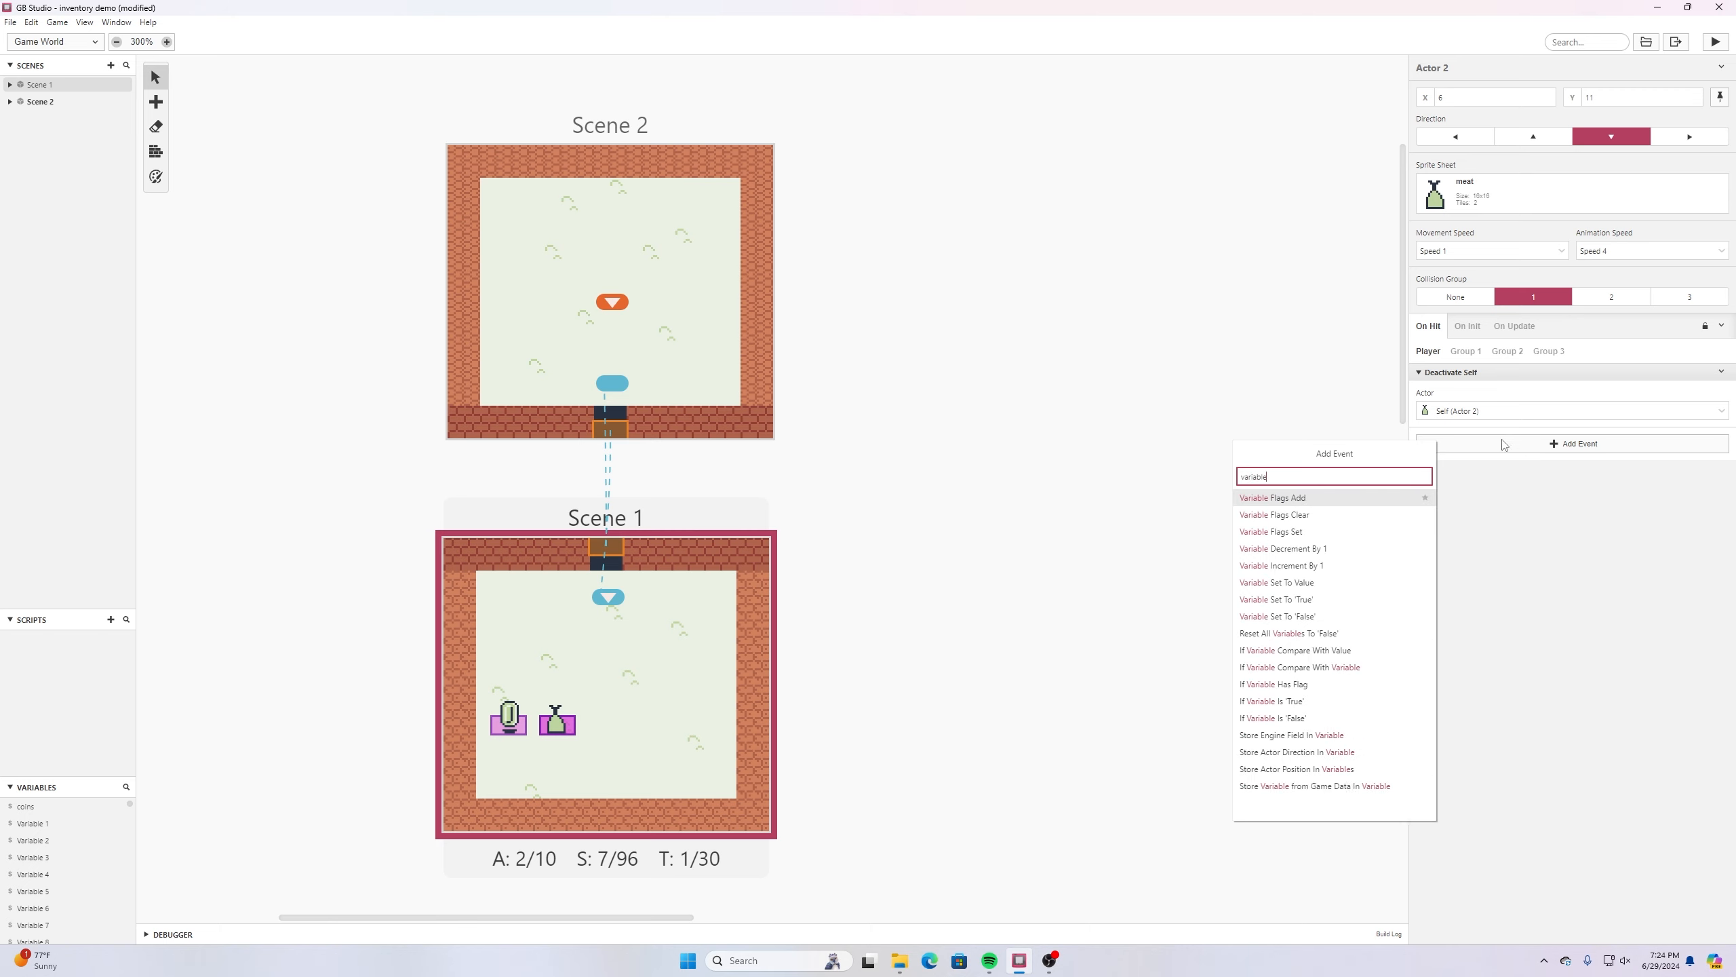
left_click(1336, 567)
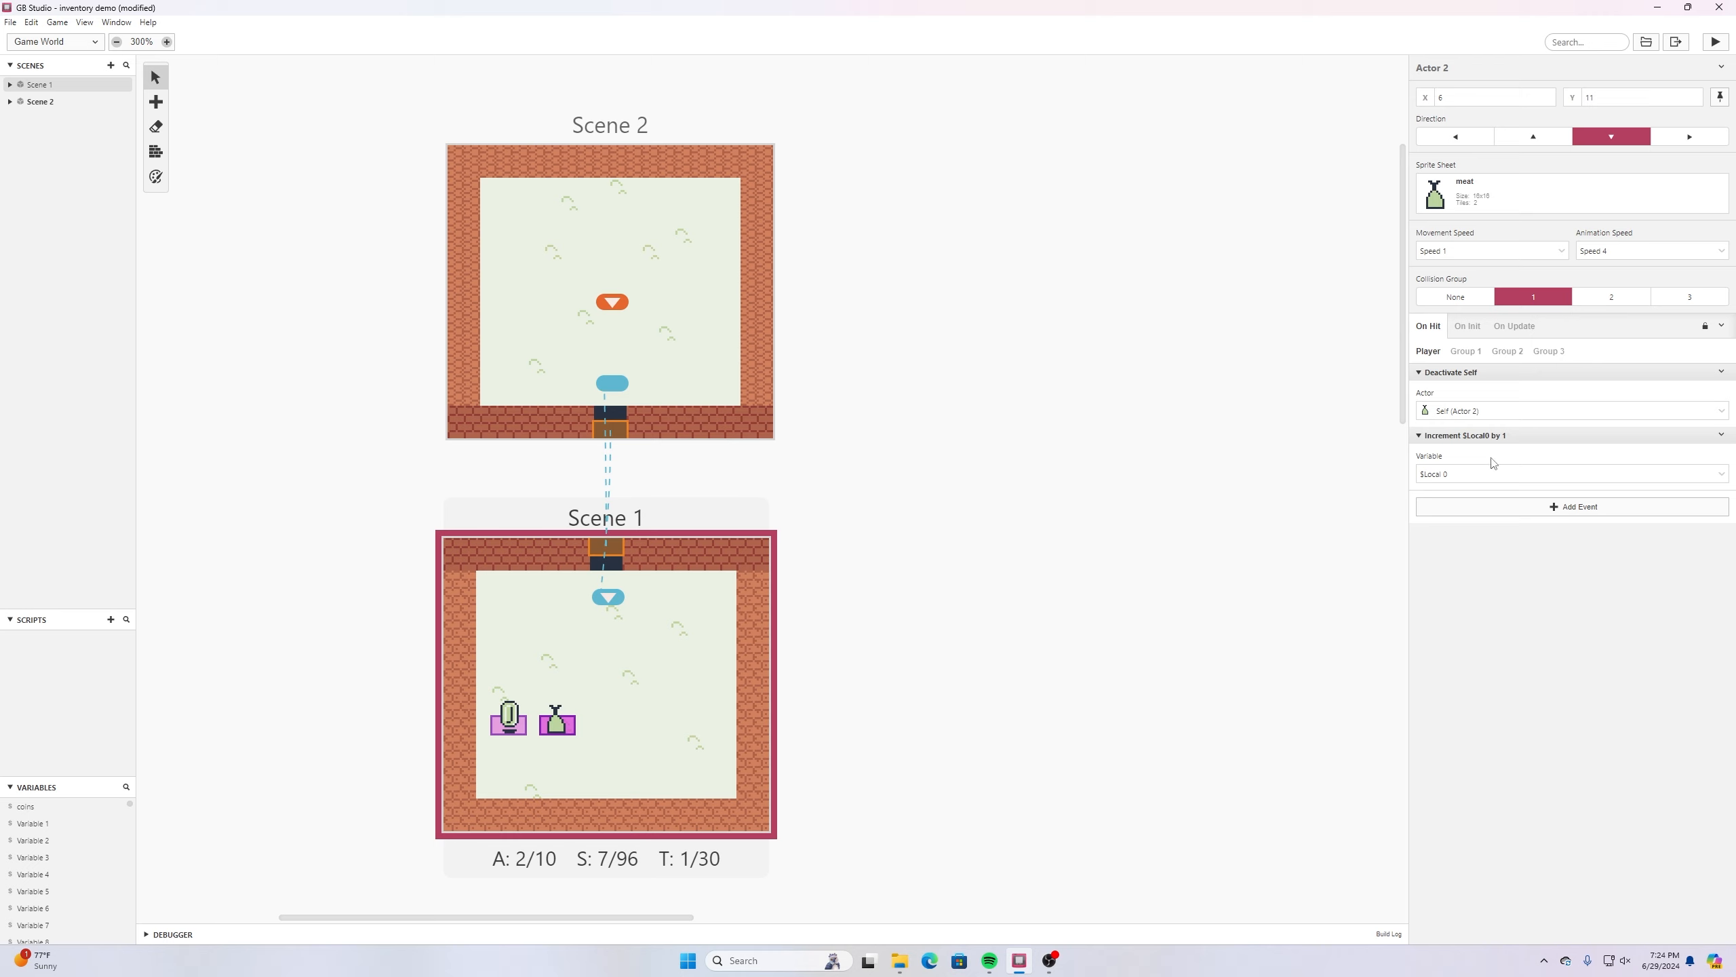
- Make the meat actor's increment event use global Variable 1 and rename that variable to bones
left_click(1722, 473)
left_click(1722, 473)
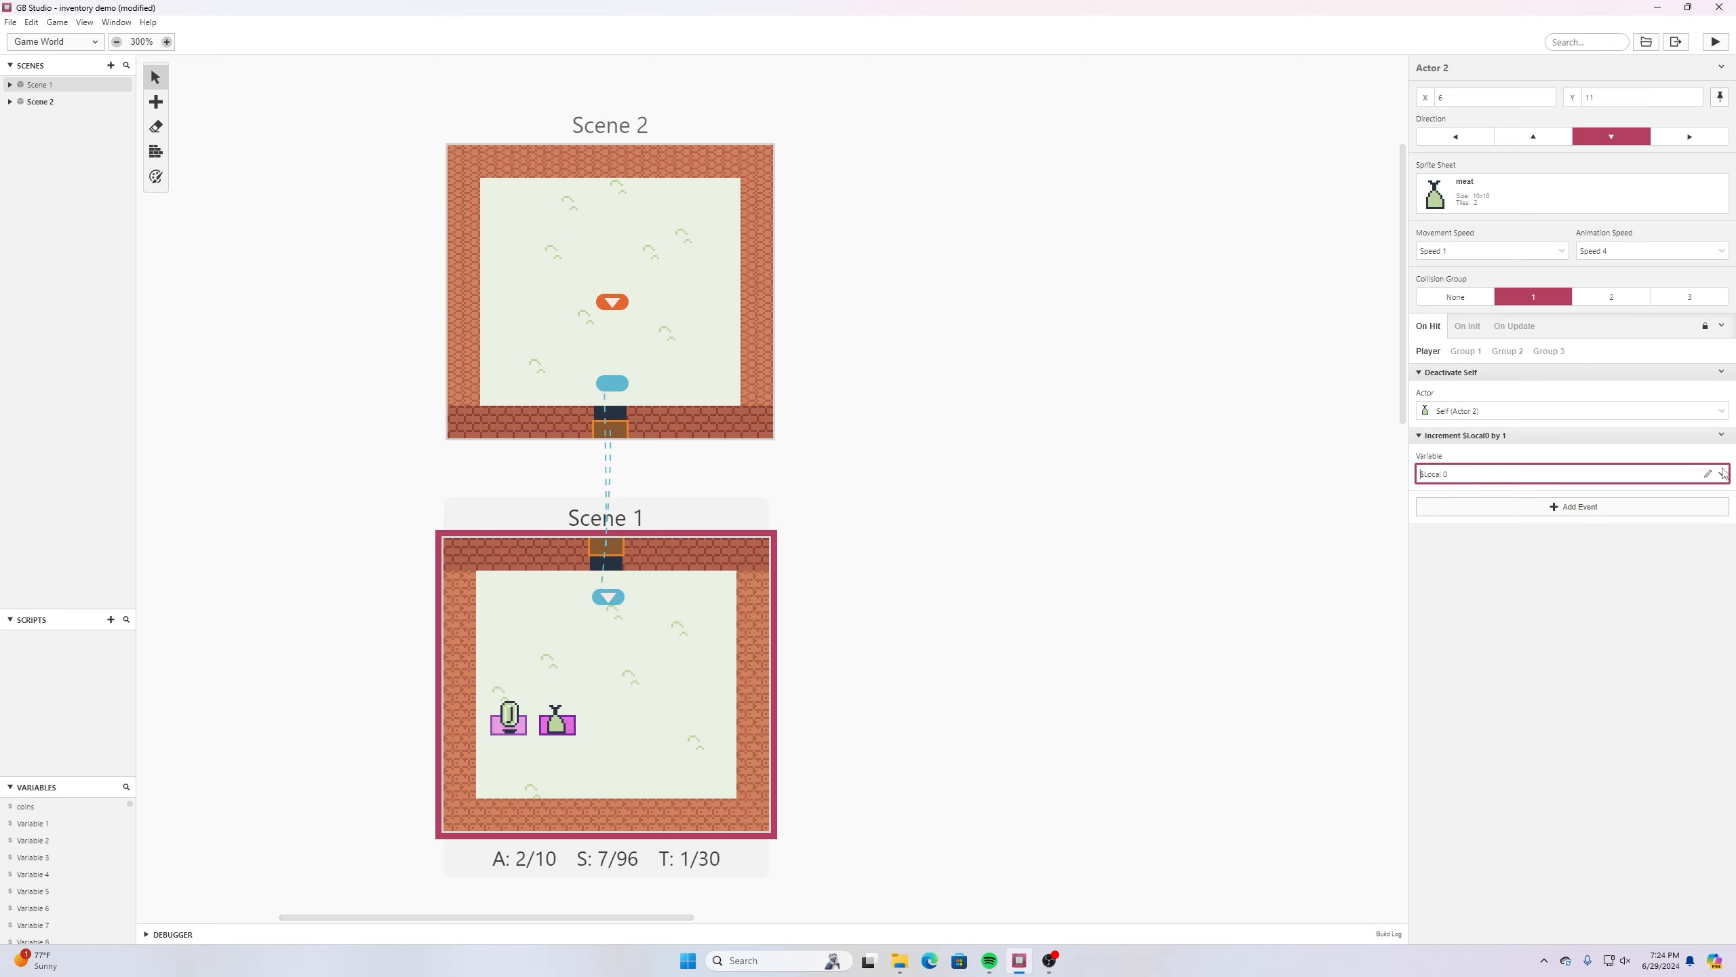
left_click(1723, 472)
scroll(1531, 585, "down", 1)
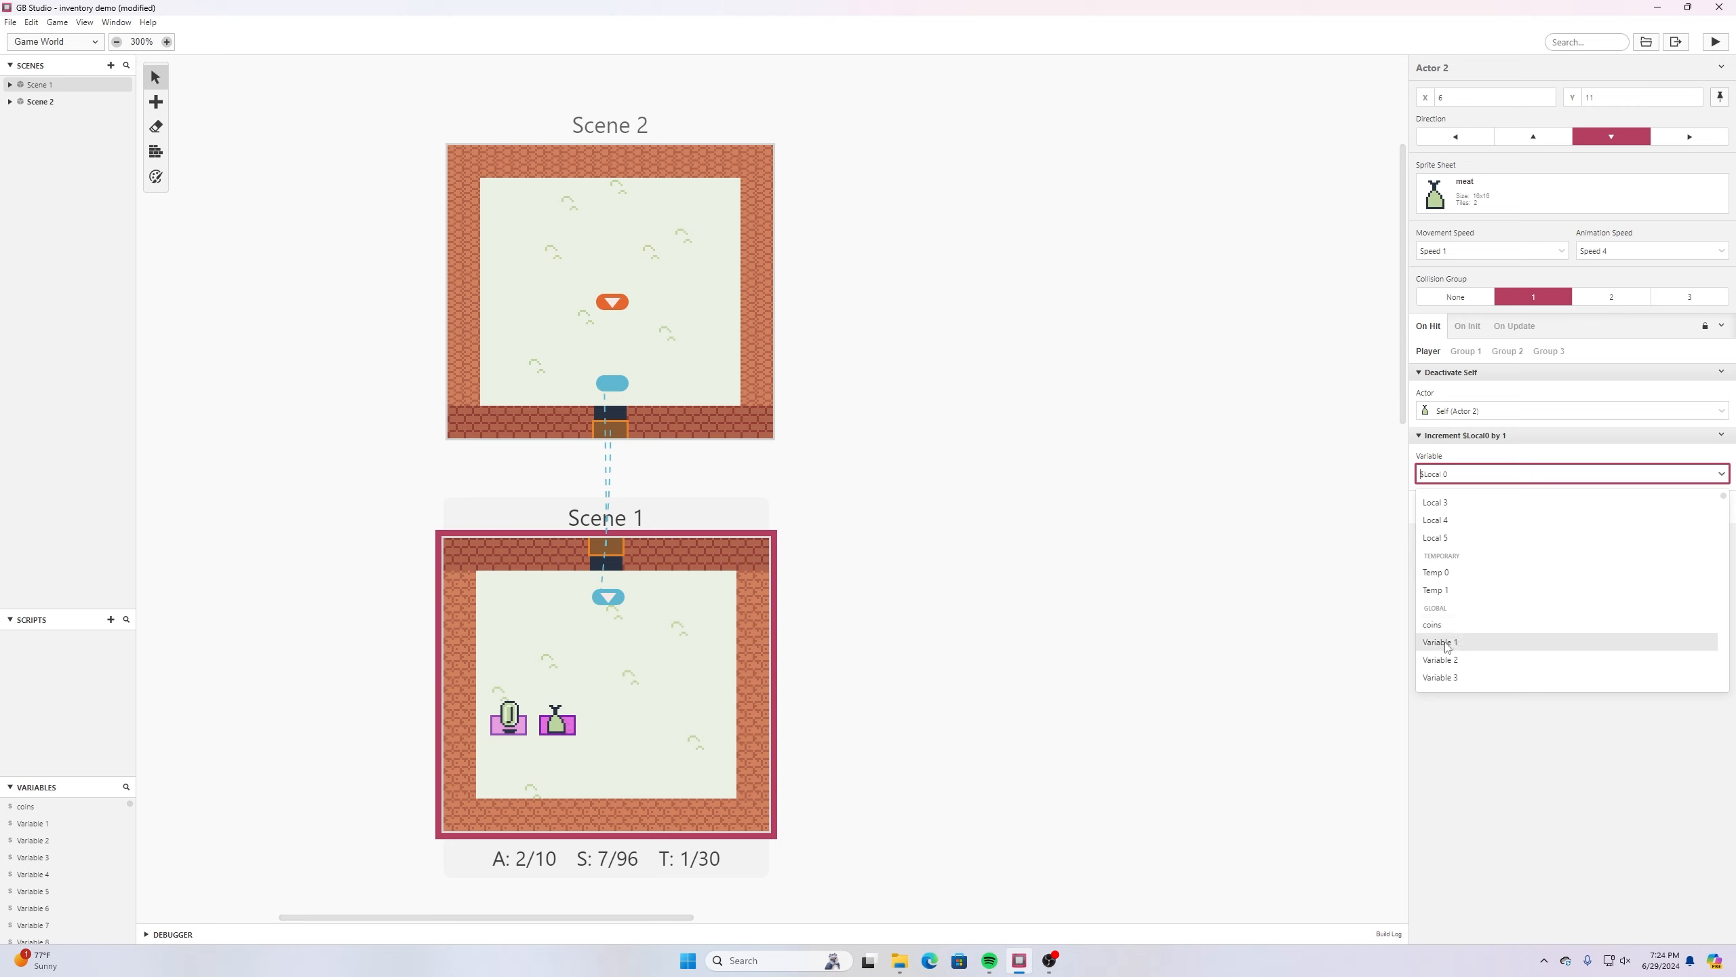
left_click(1447, 647)
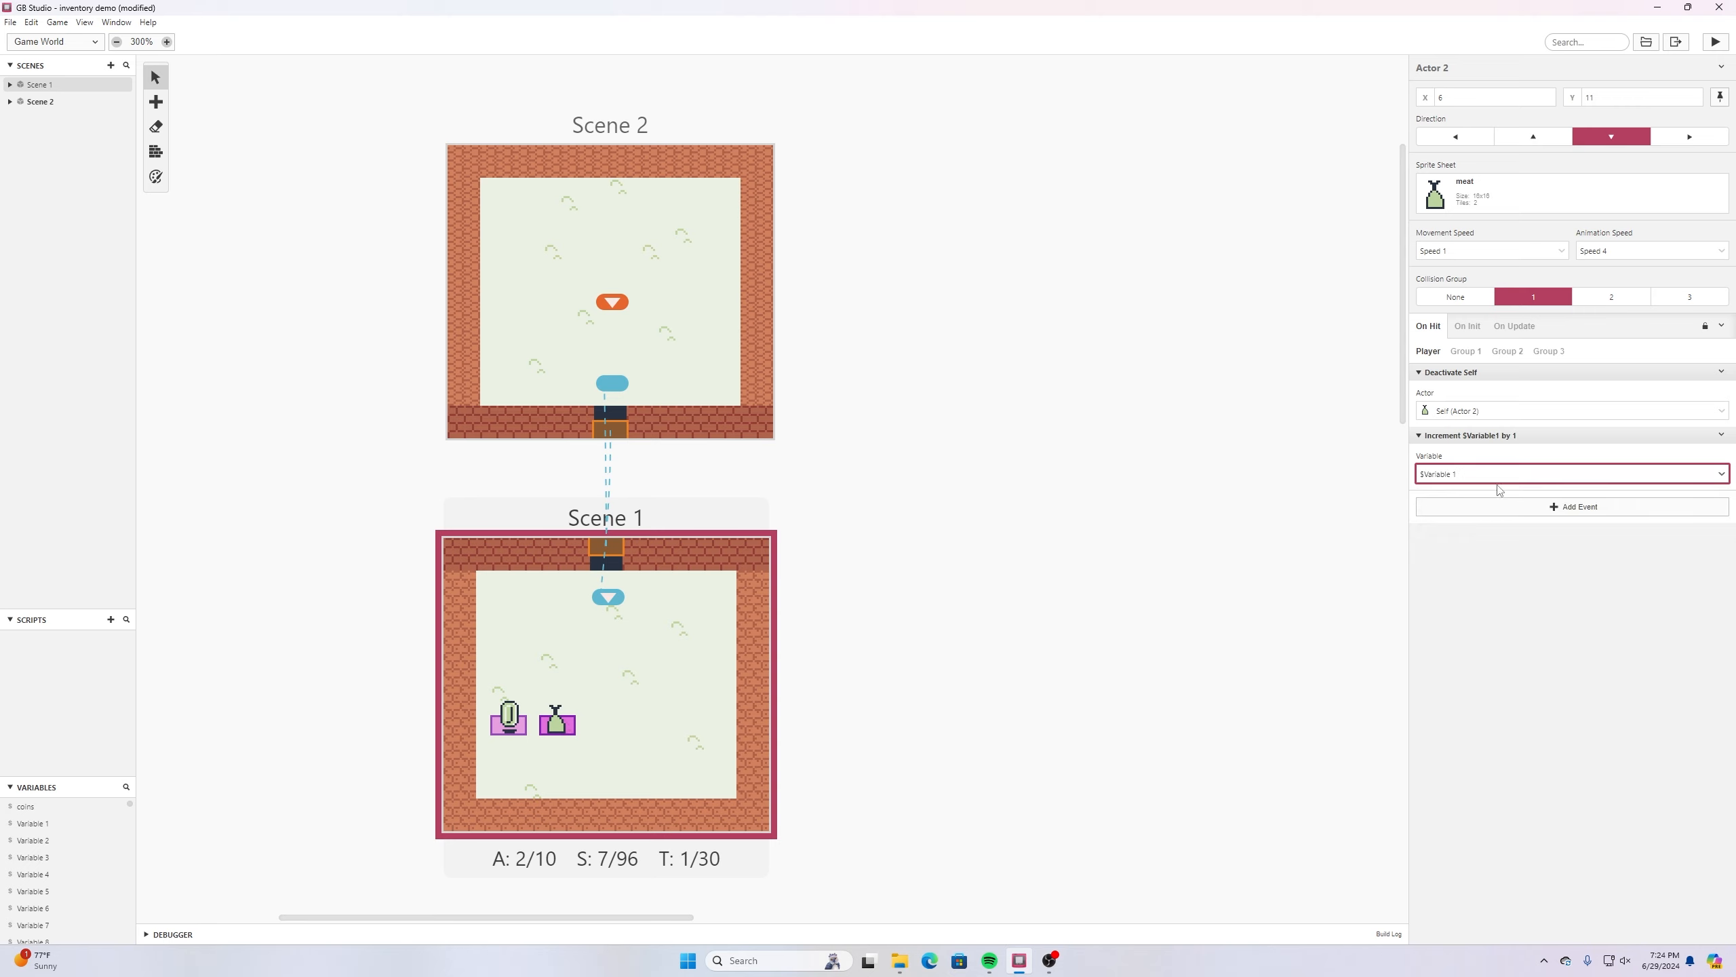
left_click(1707, 474)
type("ho")
type("nes")
left_click(1458, 546)
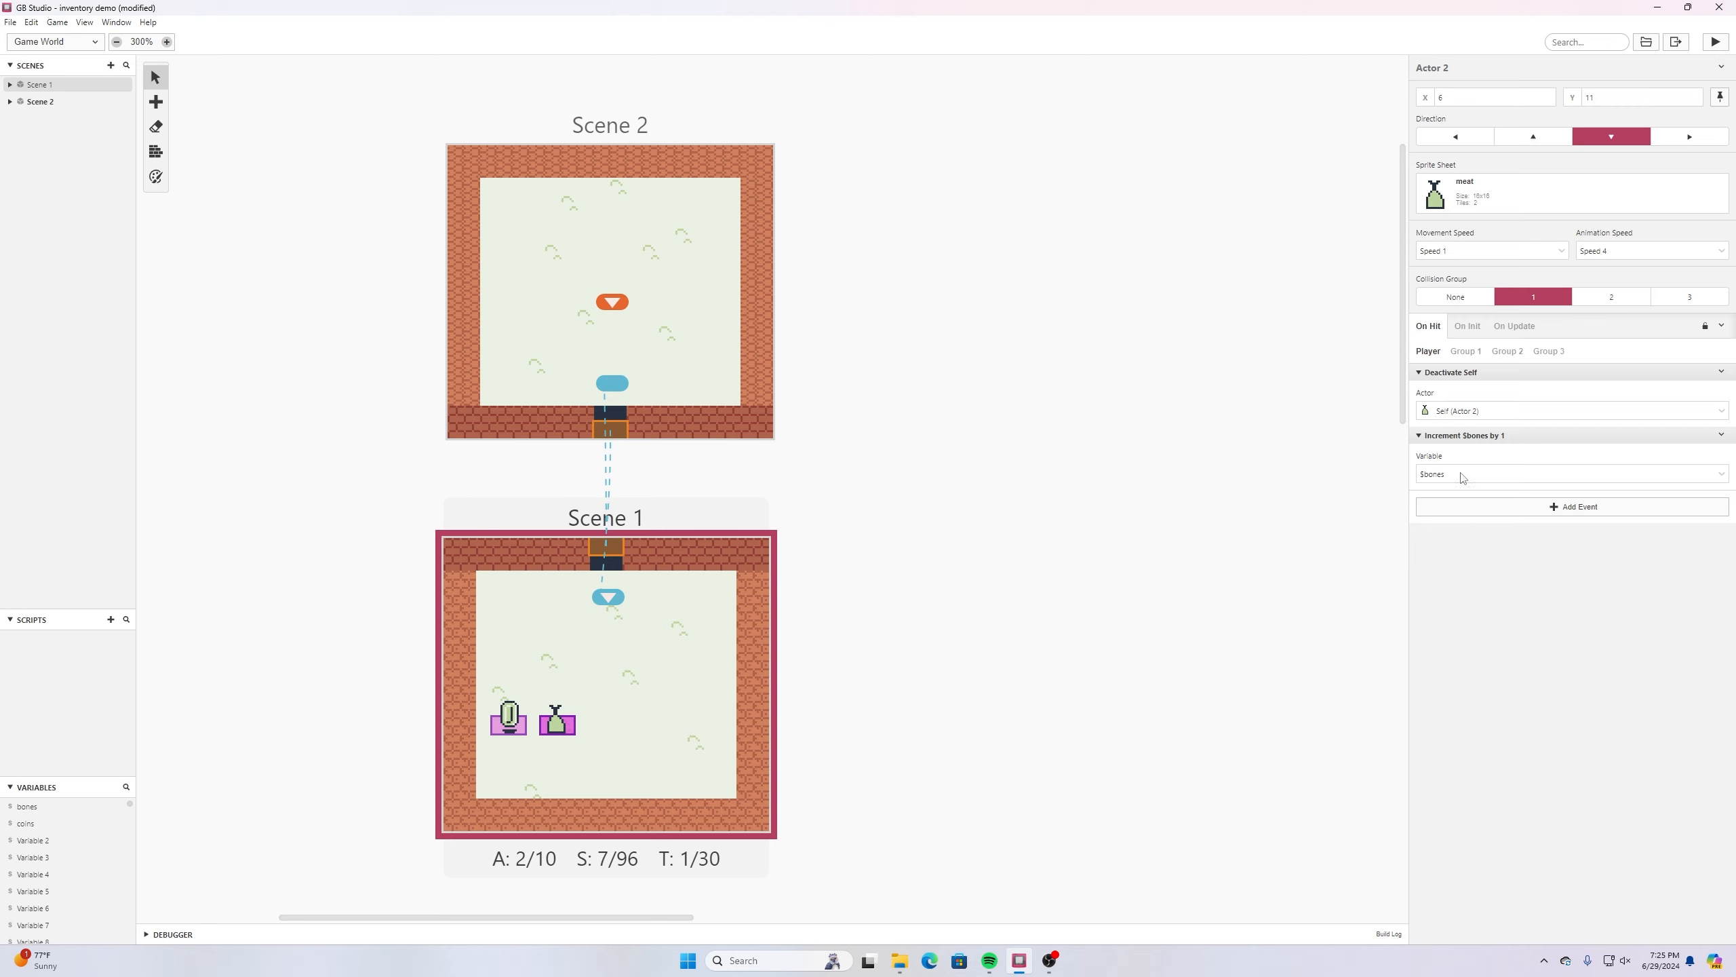
- Add the line "Bones: $bones" under the coin count in Scene 1's Start button dialogue and save the project
left_click(627, 683)
left_click(1541, 425)
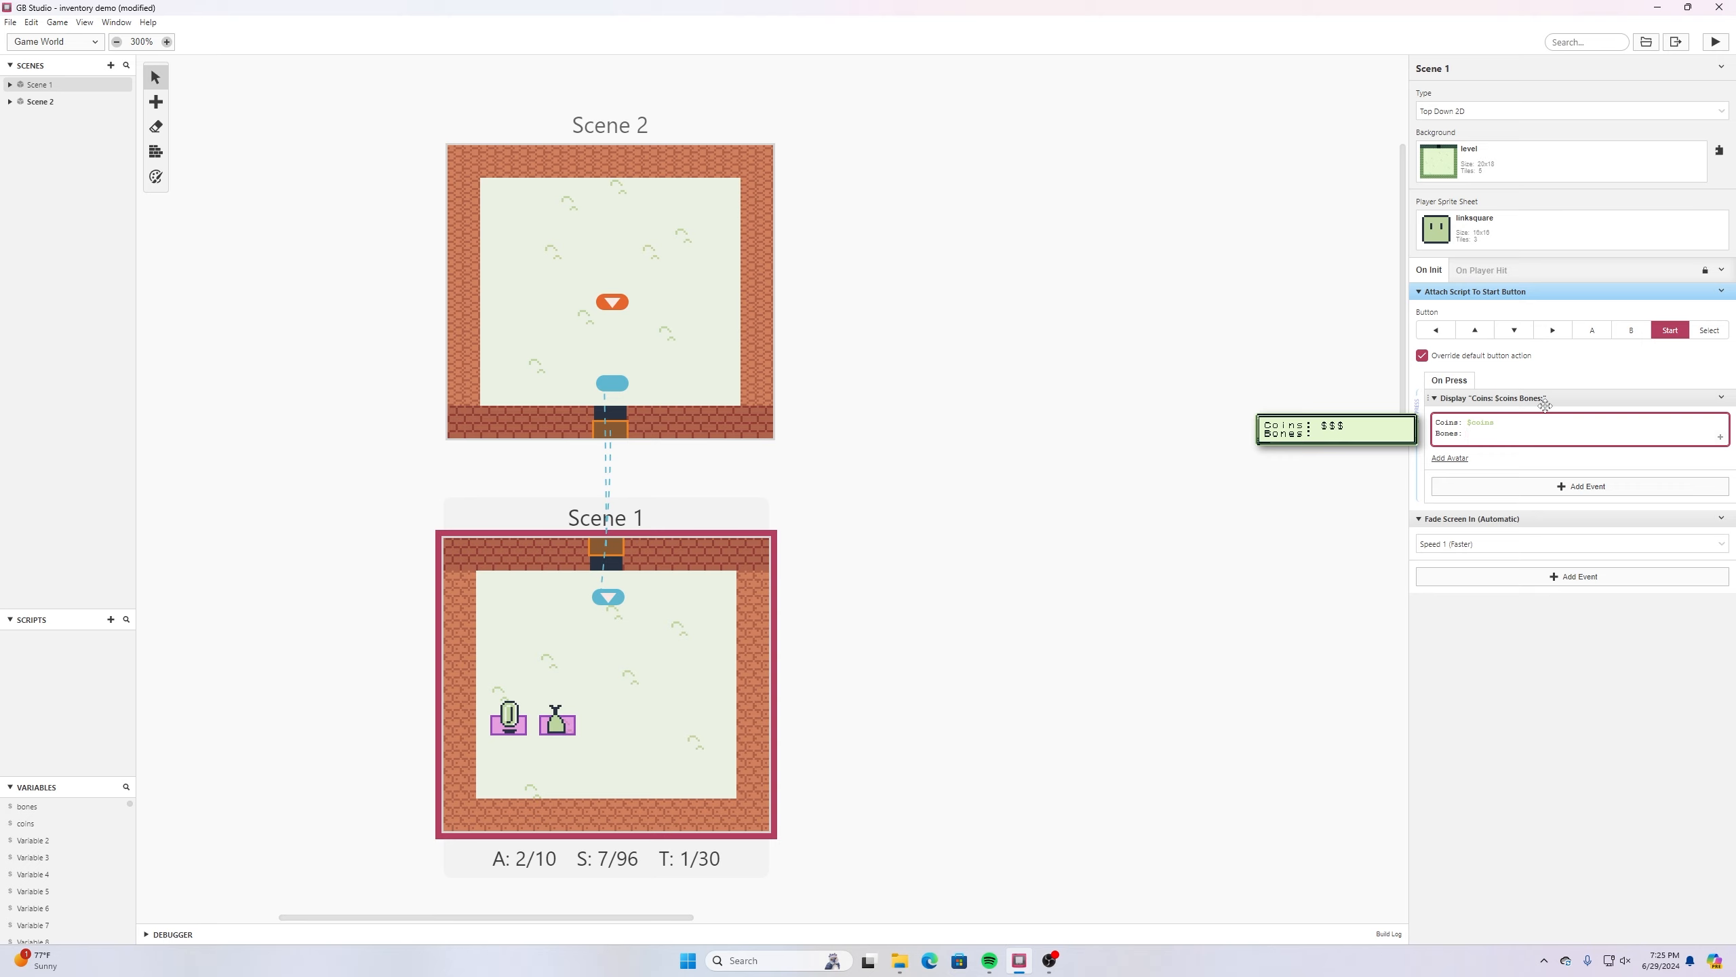
type("bon")
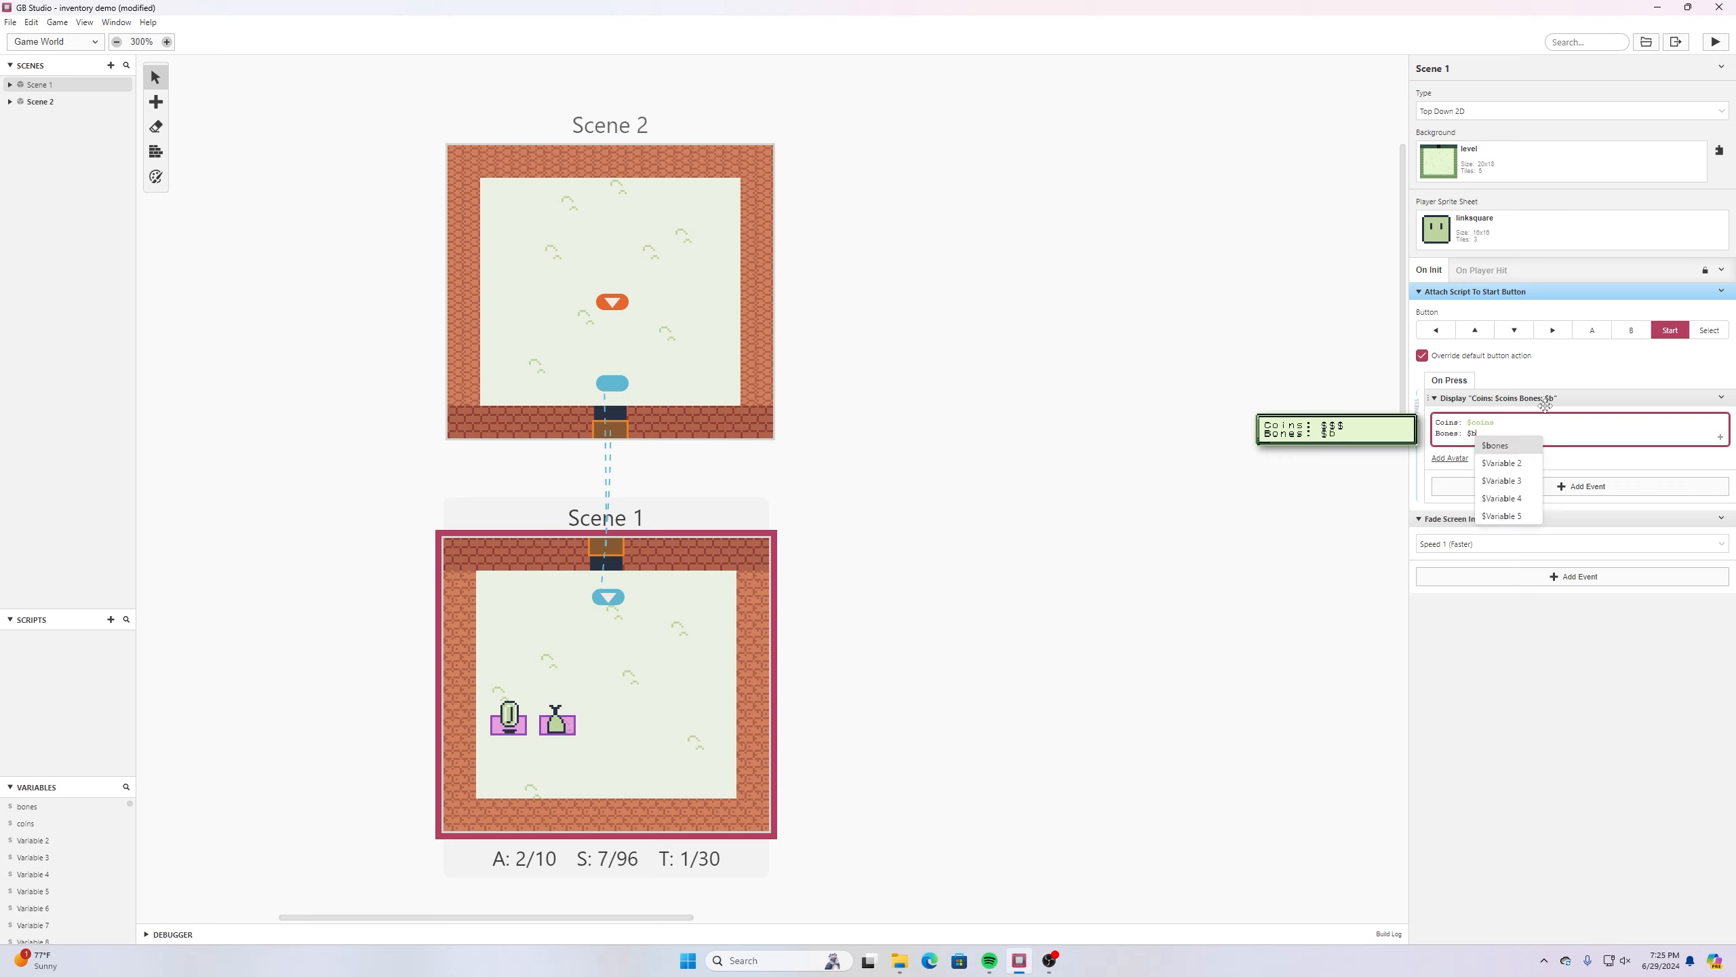
left_click(1510, 445)
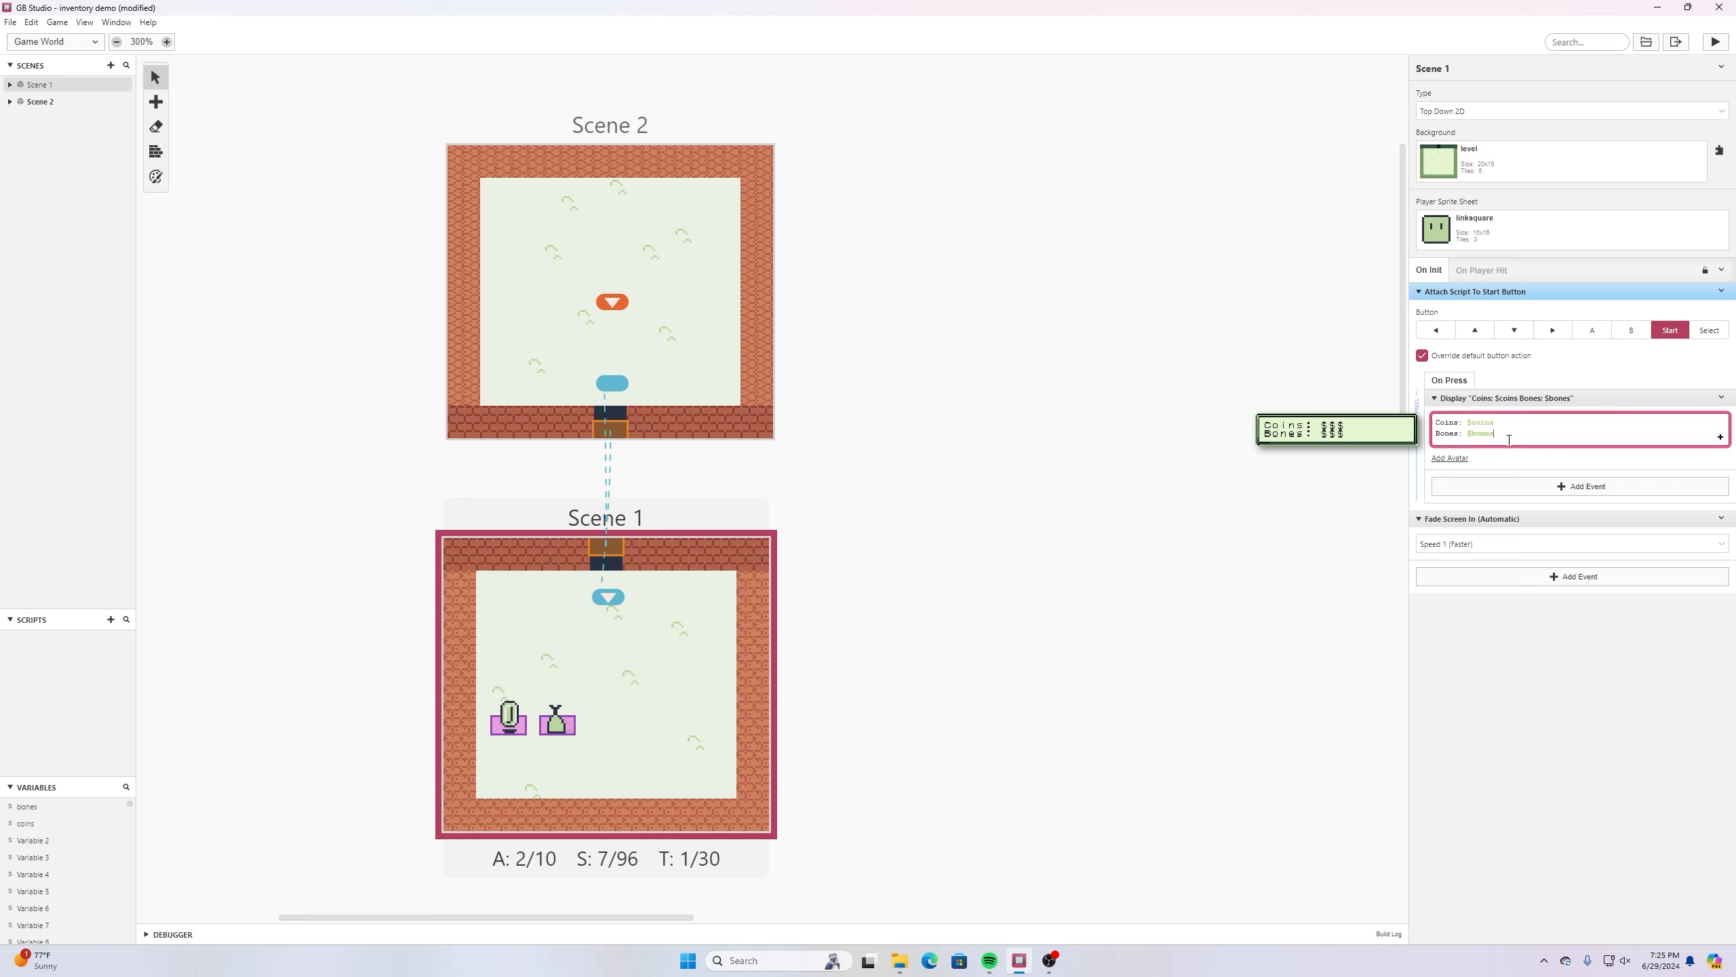
left_click(10, 22)
left_click(37, 91)
- Add the line "Bones: $bones" to Scene 2's Start button dialogue and save the project
left_click(694, 277)
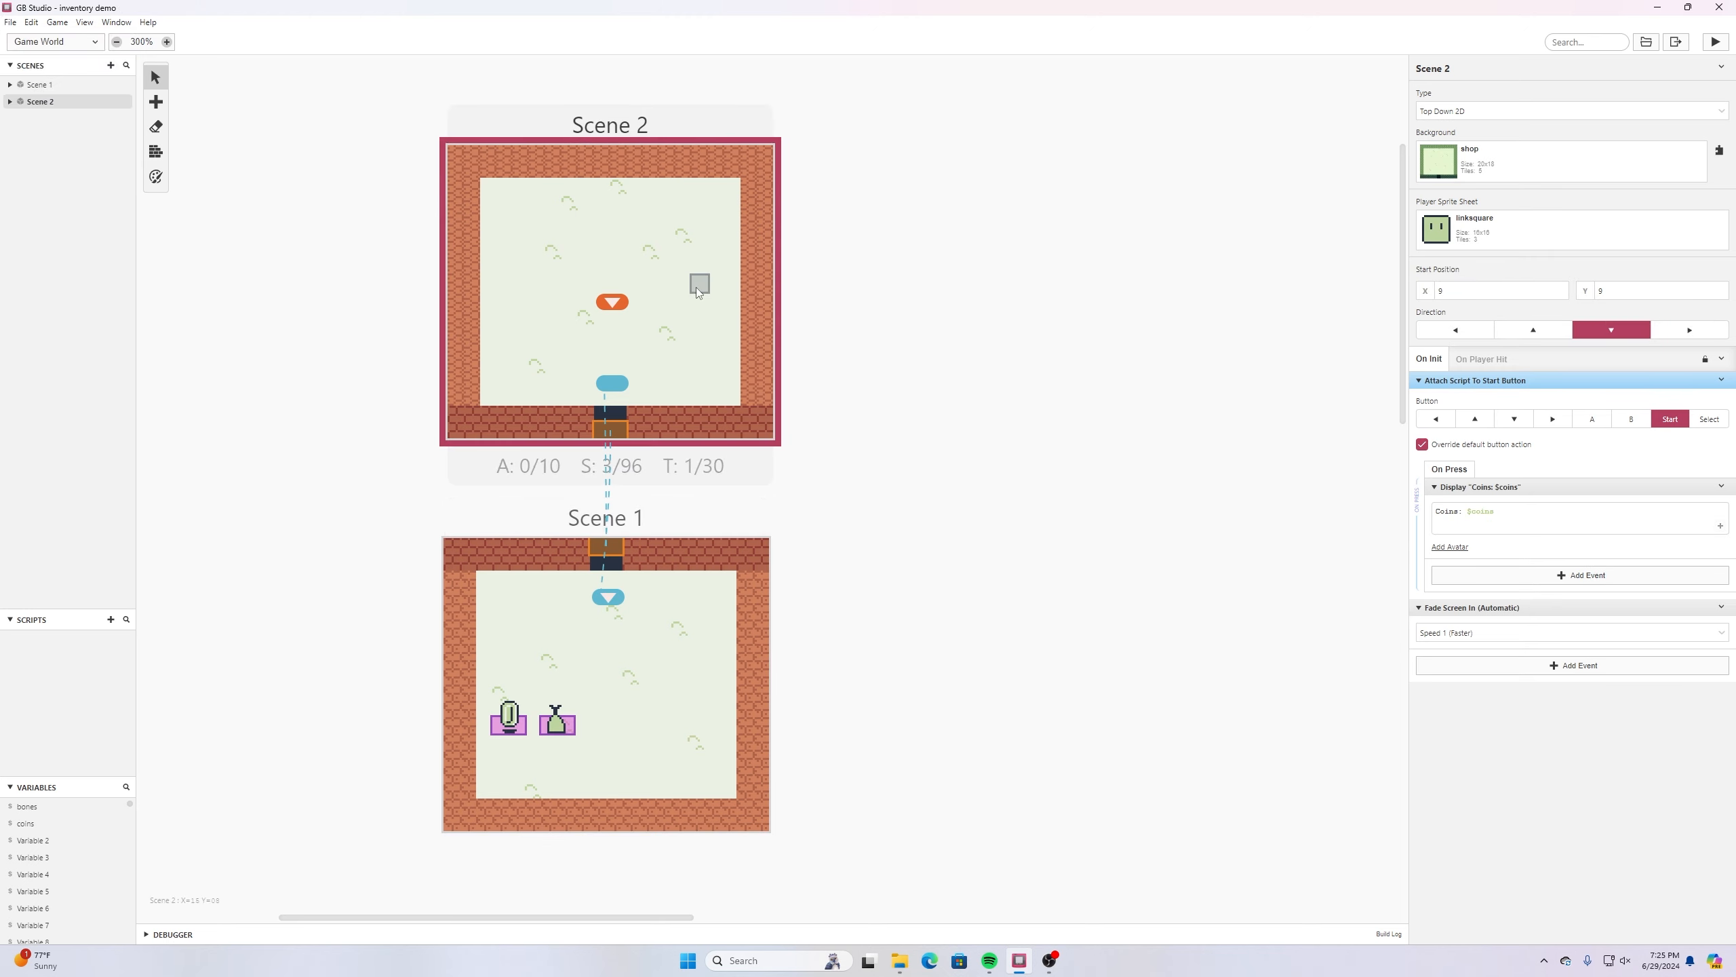
left_click(1584, 507)
key("Return")
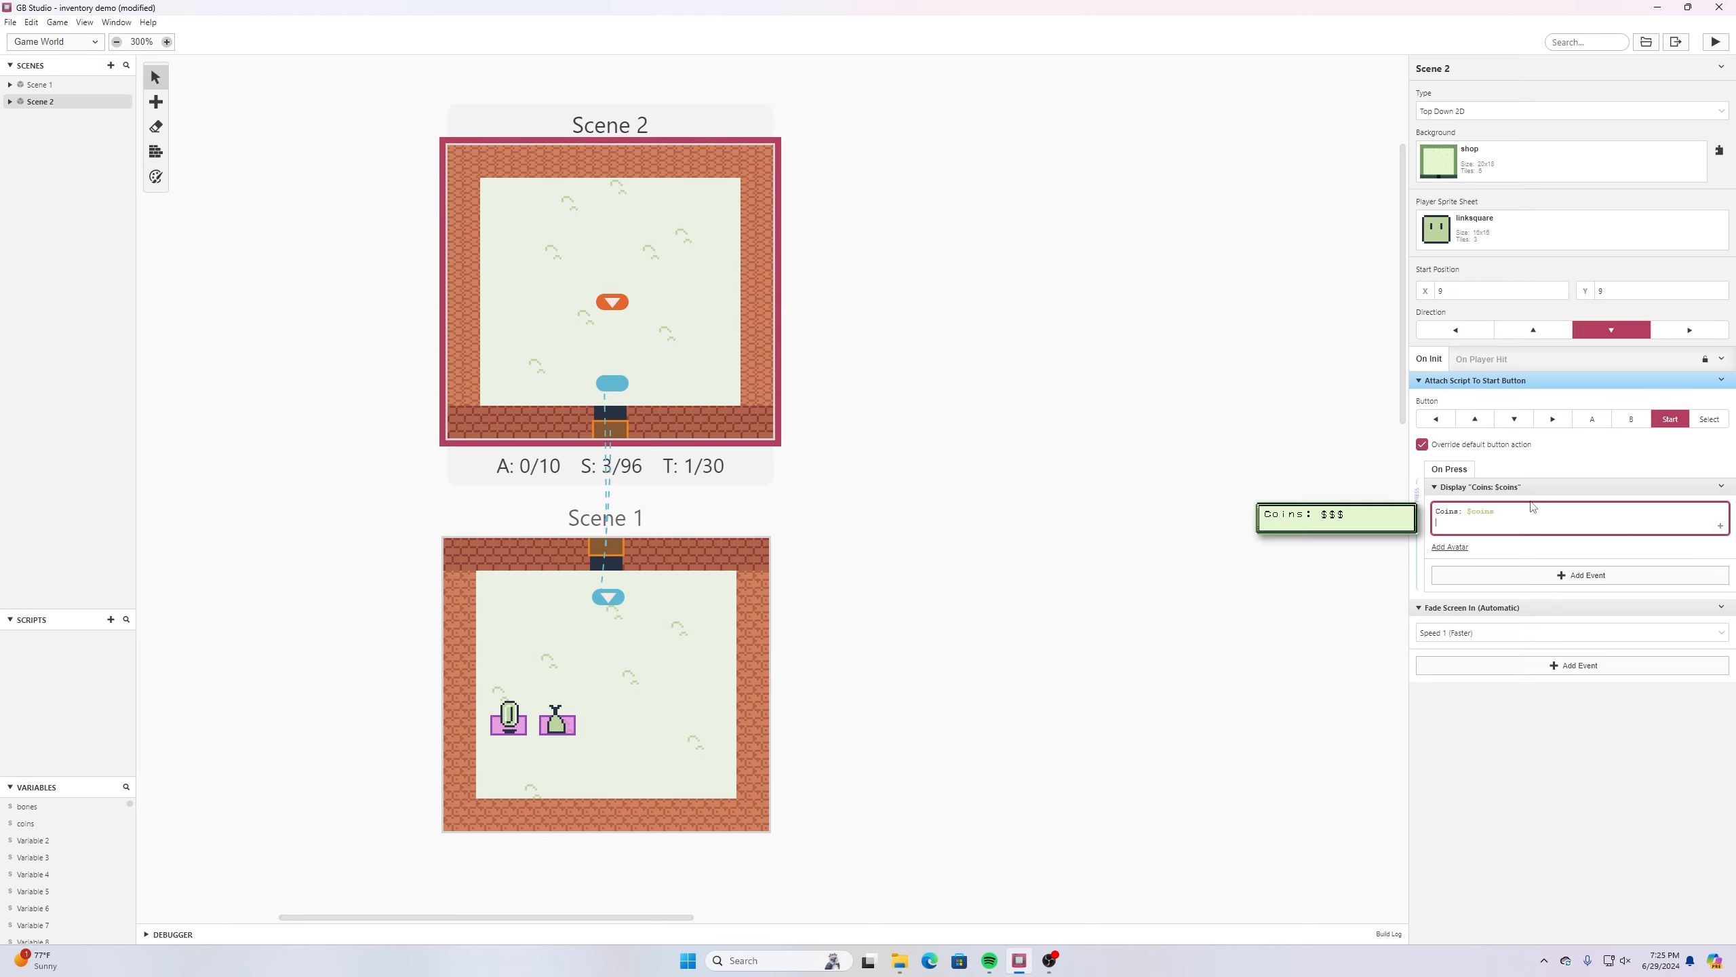
type("Bones: $bones")
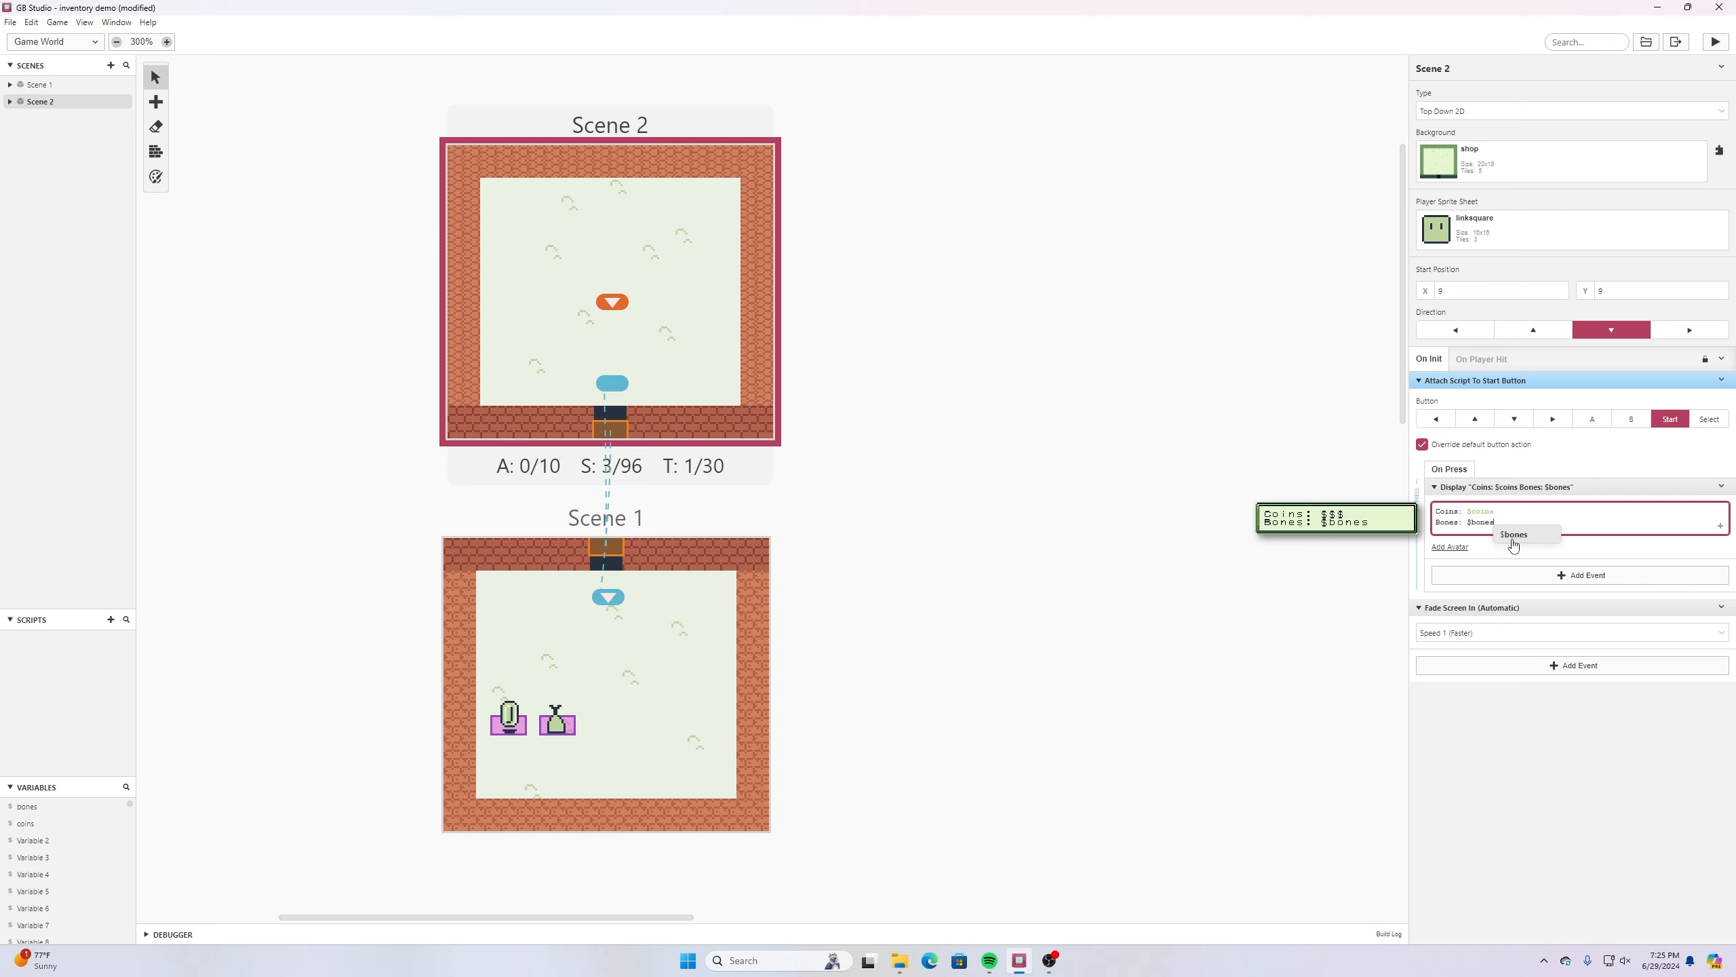
left_click(1511, 538)
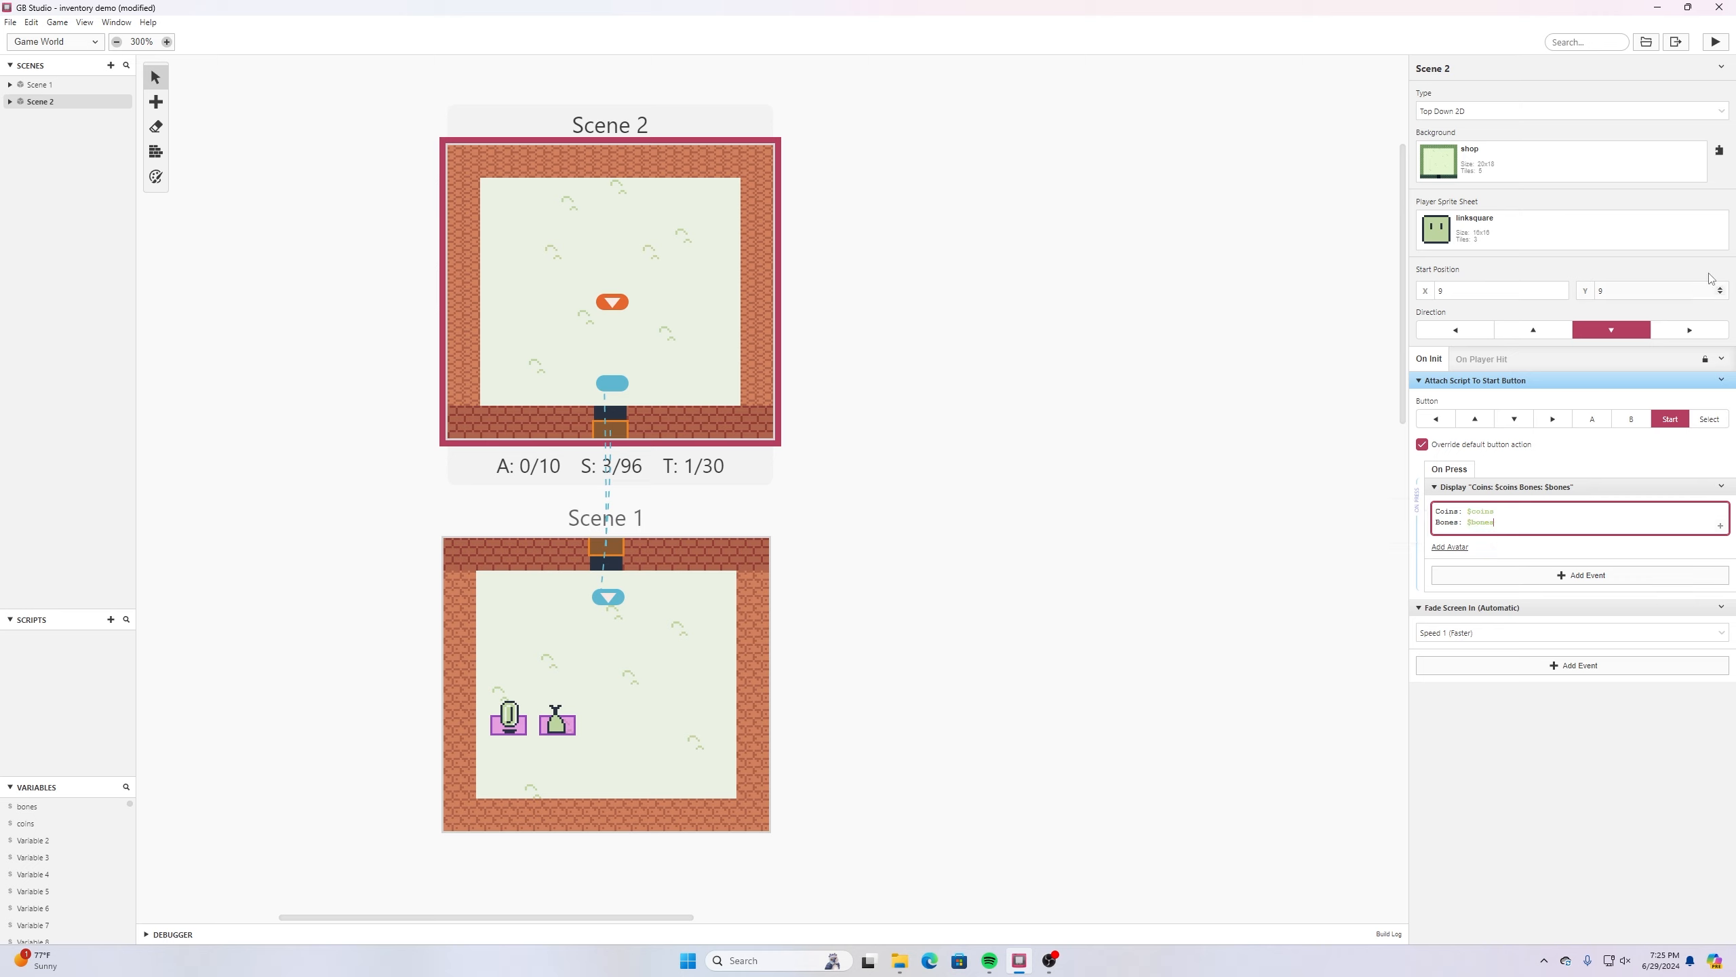
left_click(10, 22)
left_click(21, 92)
left_click(1490, 752)
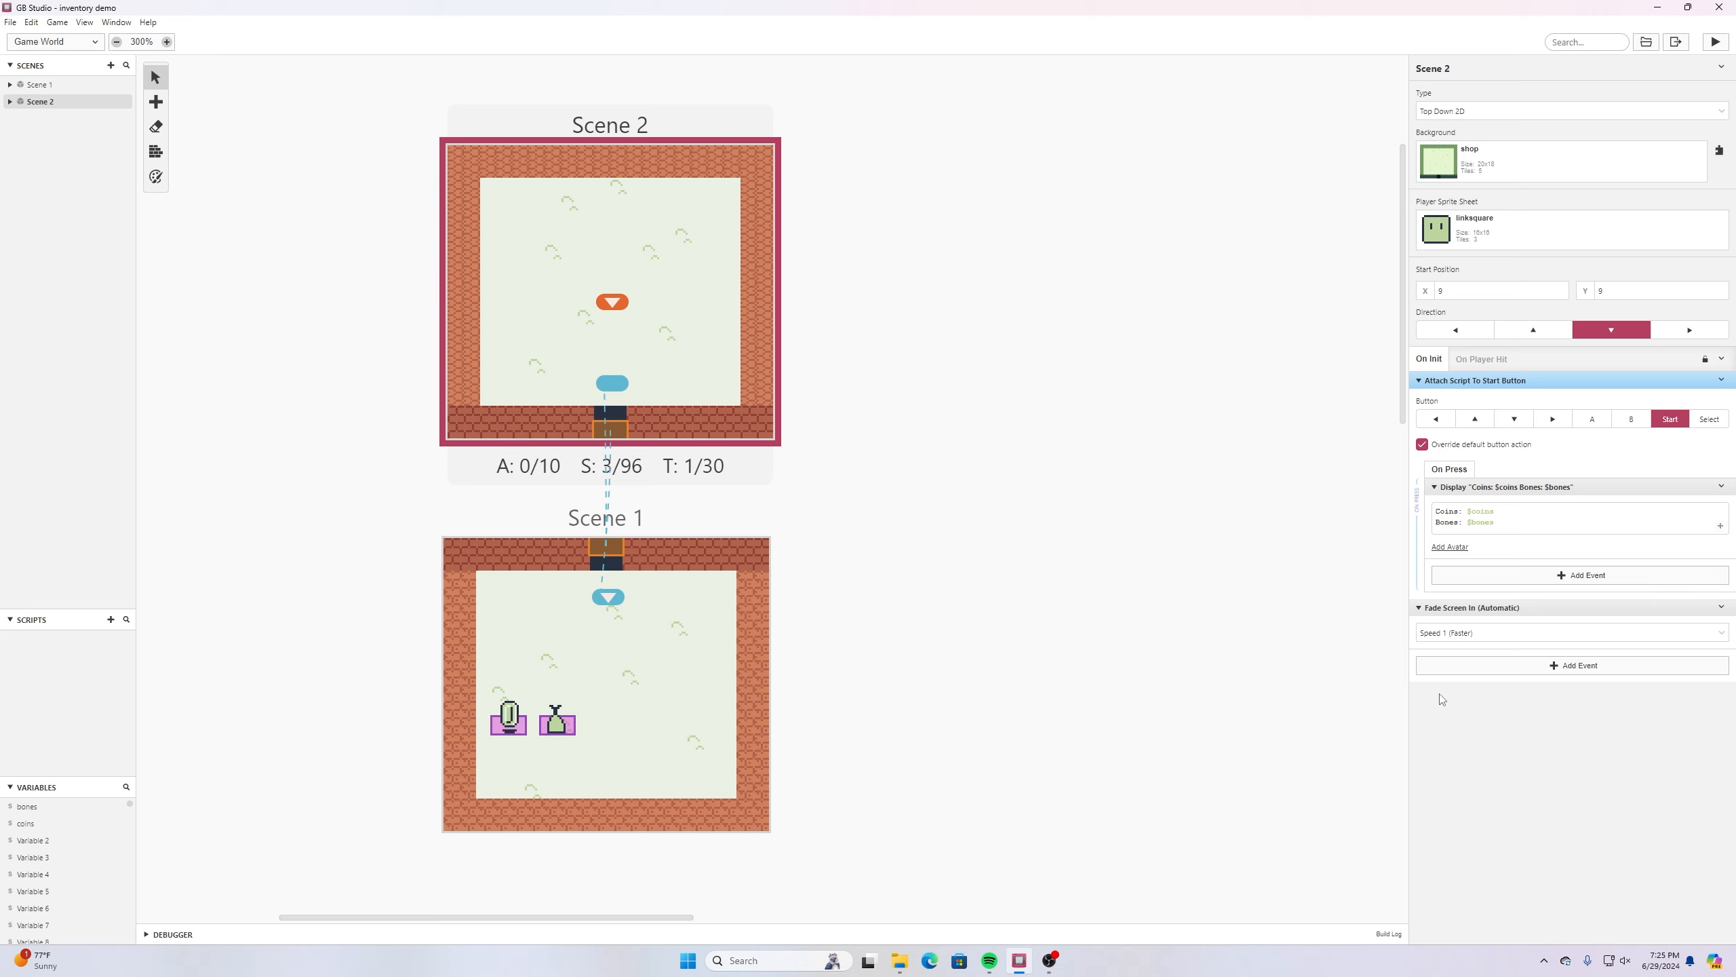
- Add an If Variable Compare With Value event to Scene 1's On Init script and set its compared variable to bones
left_click(553, 731)
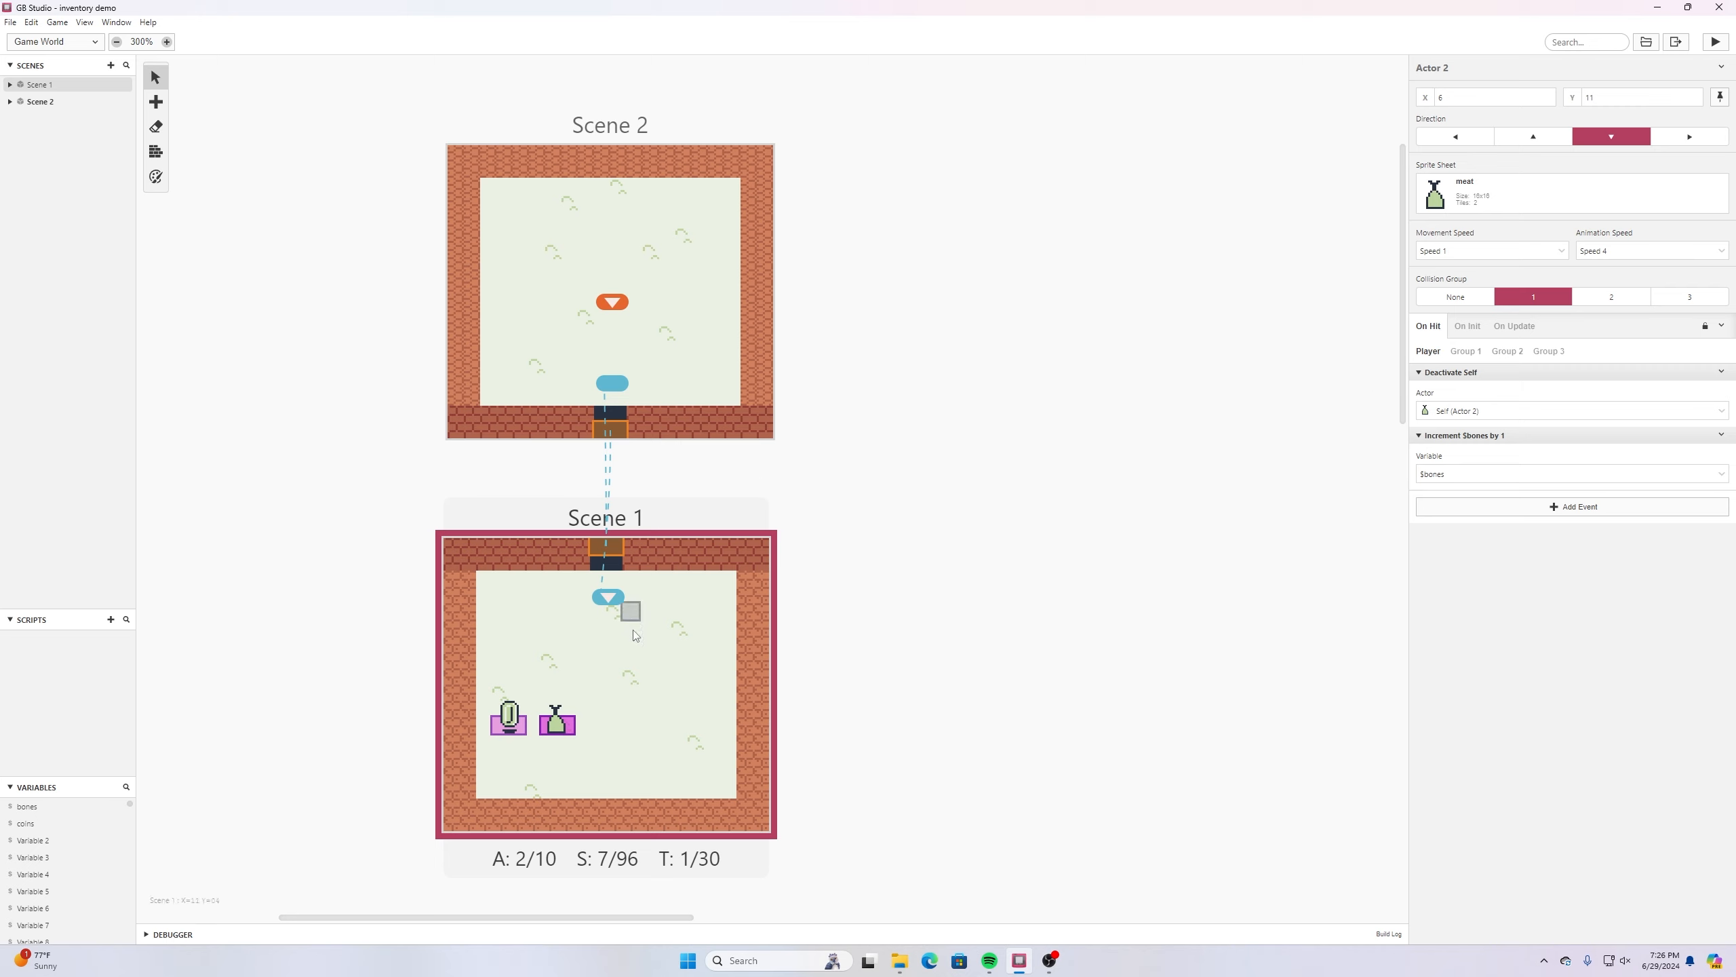
left_click(611, 598)
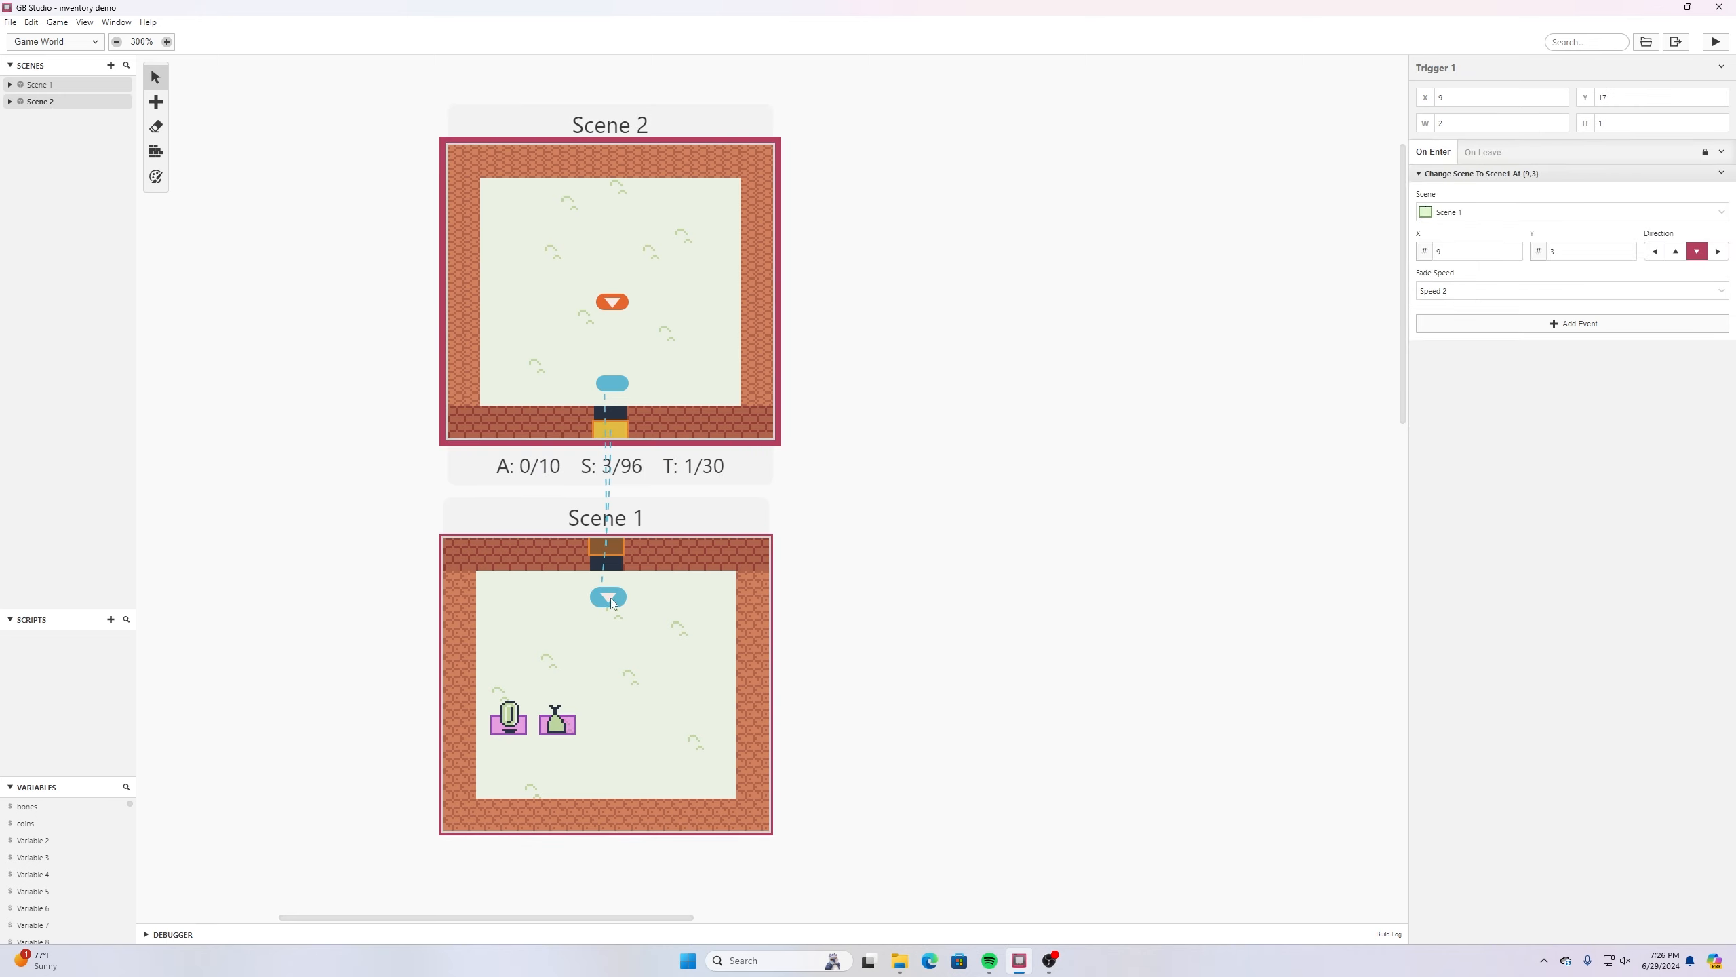
left_click(601, 646)
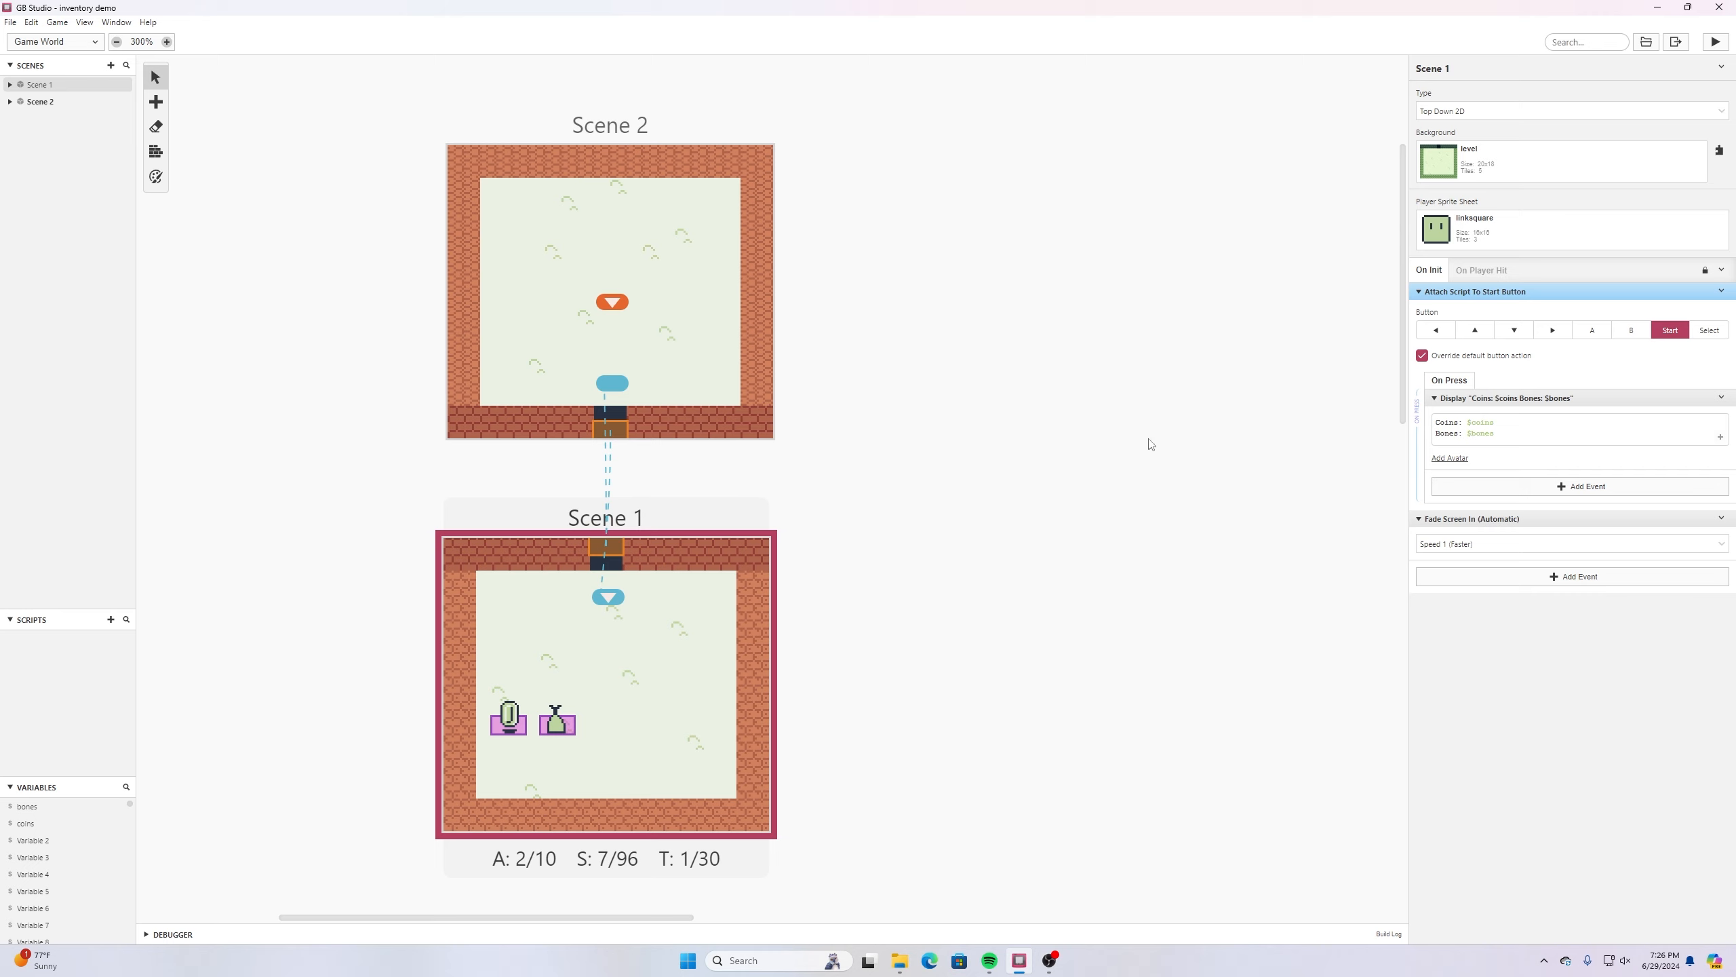
left_click(1553, 579)
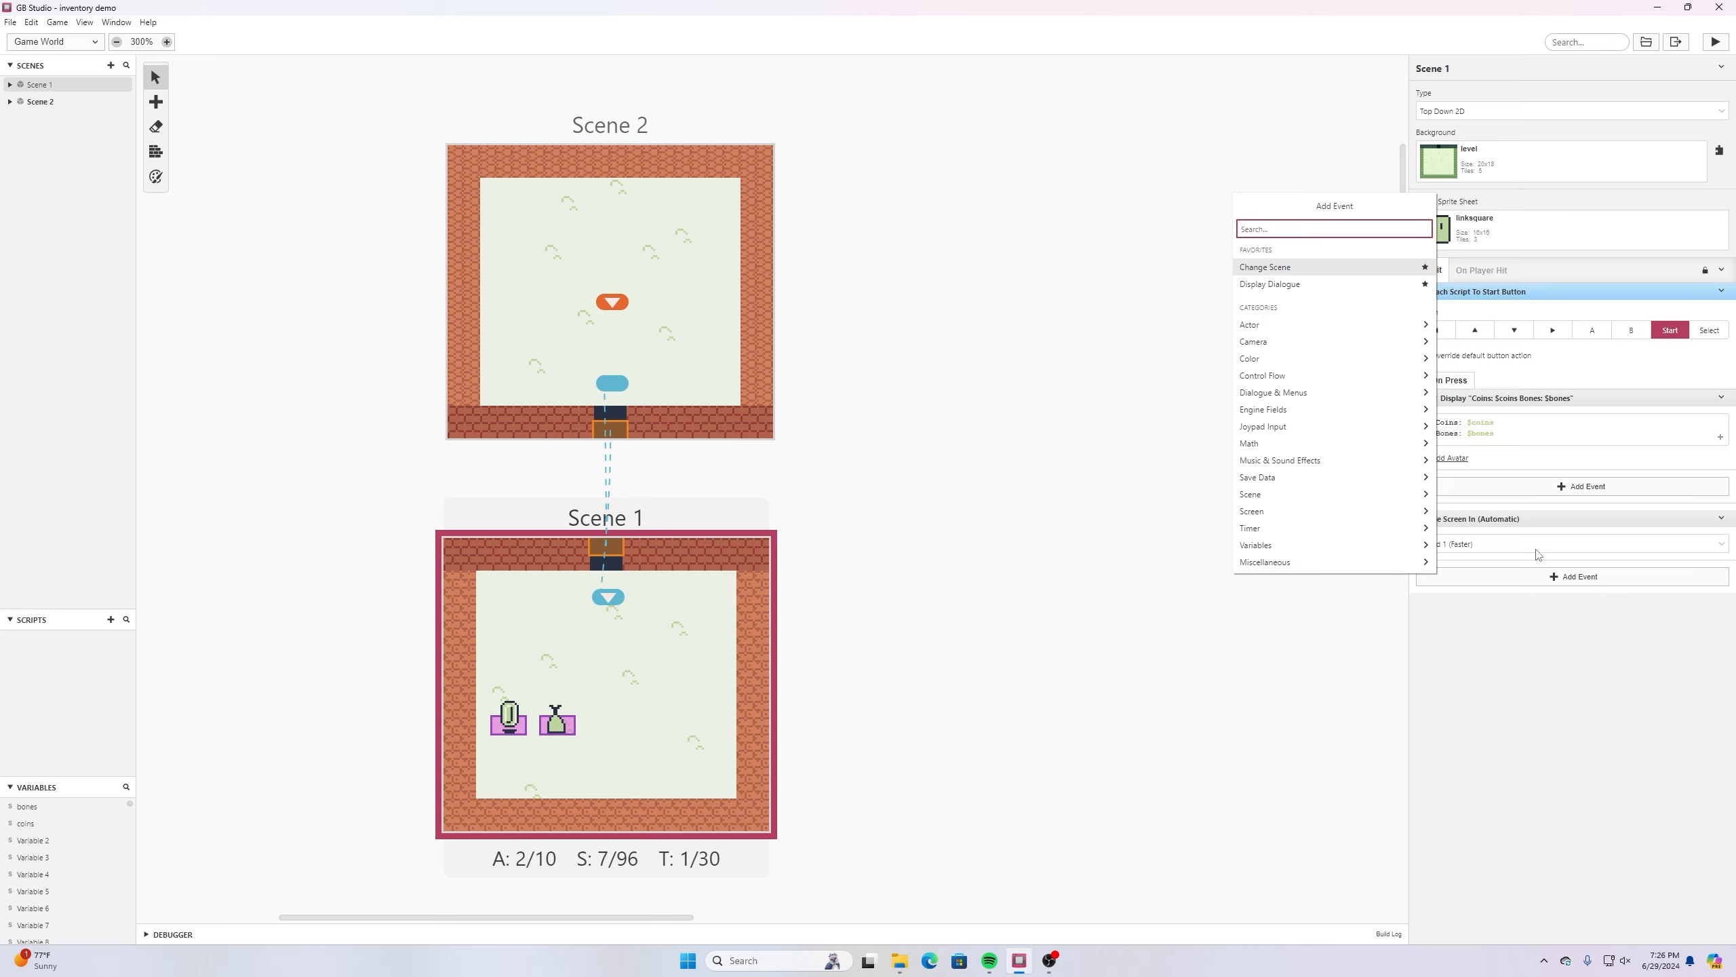
type("compare")
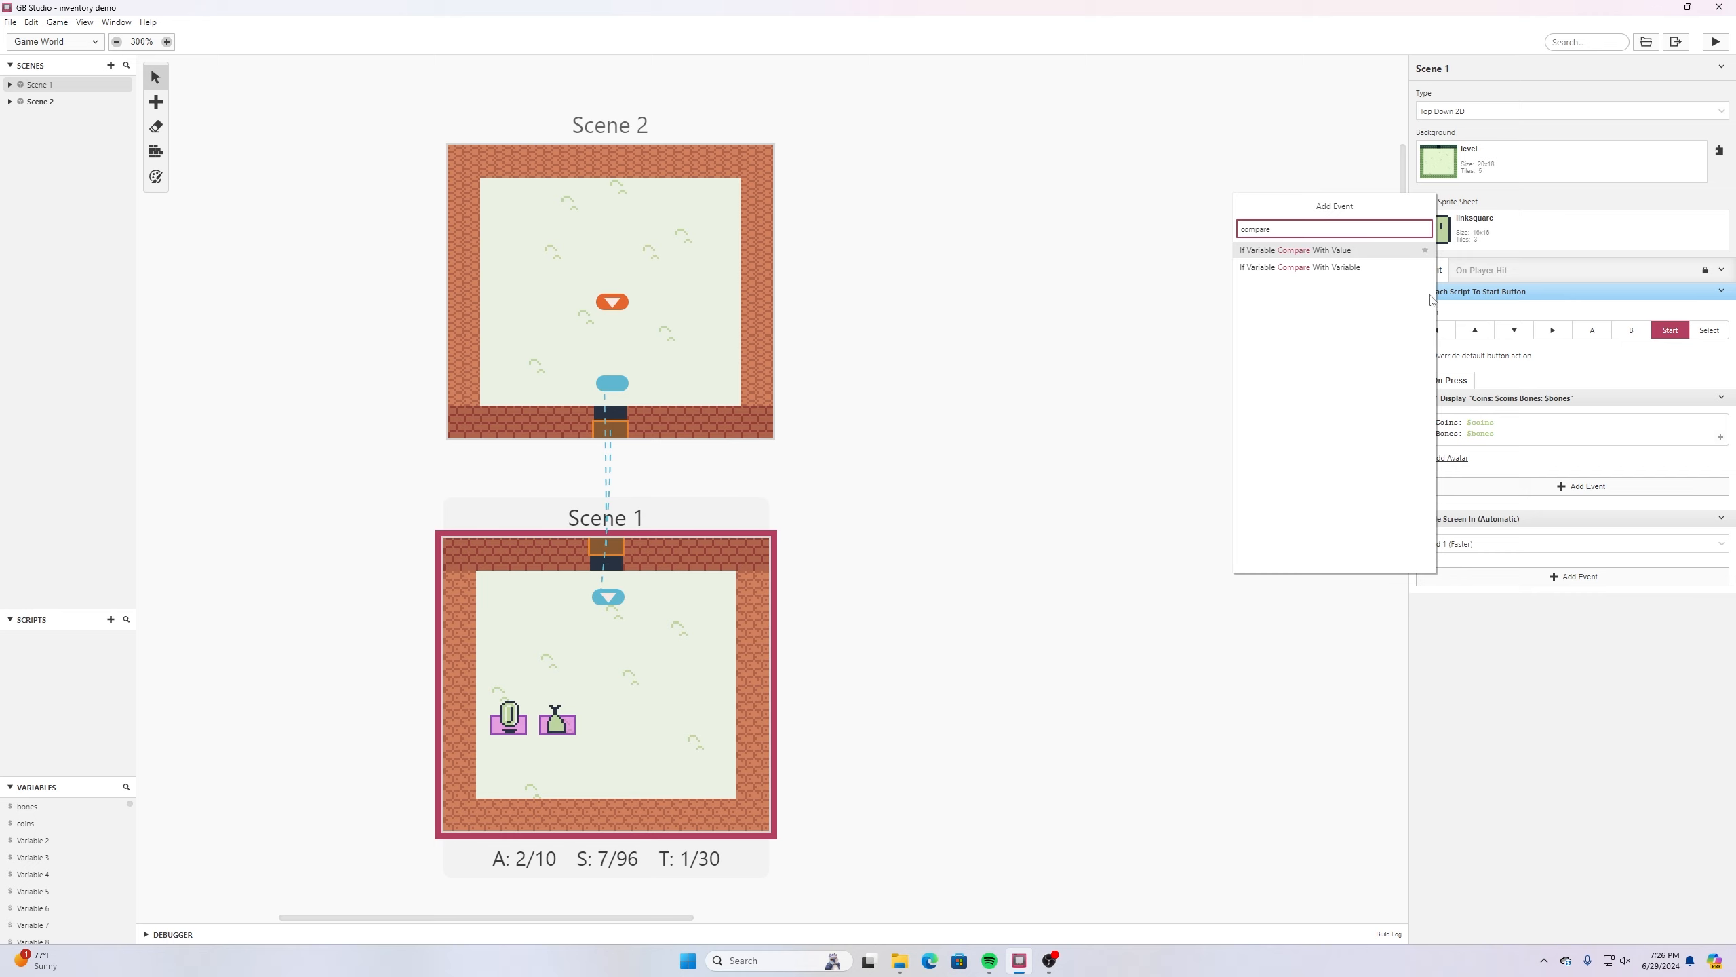
left_click(1333, 252)
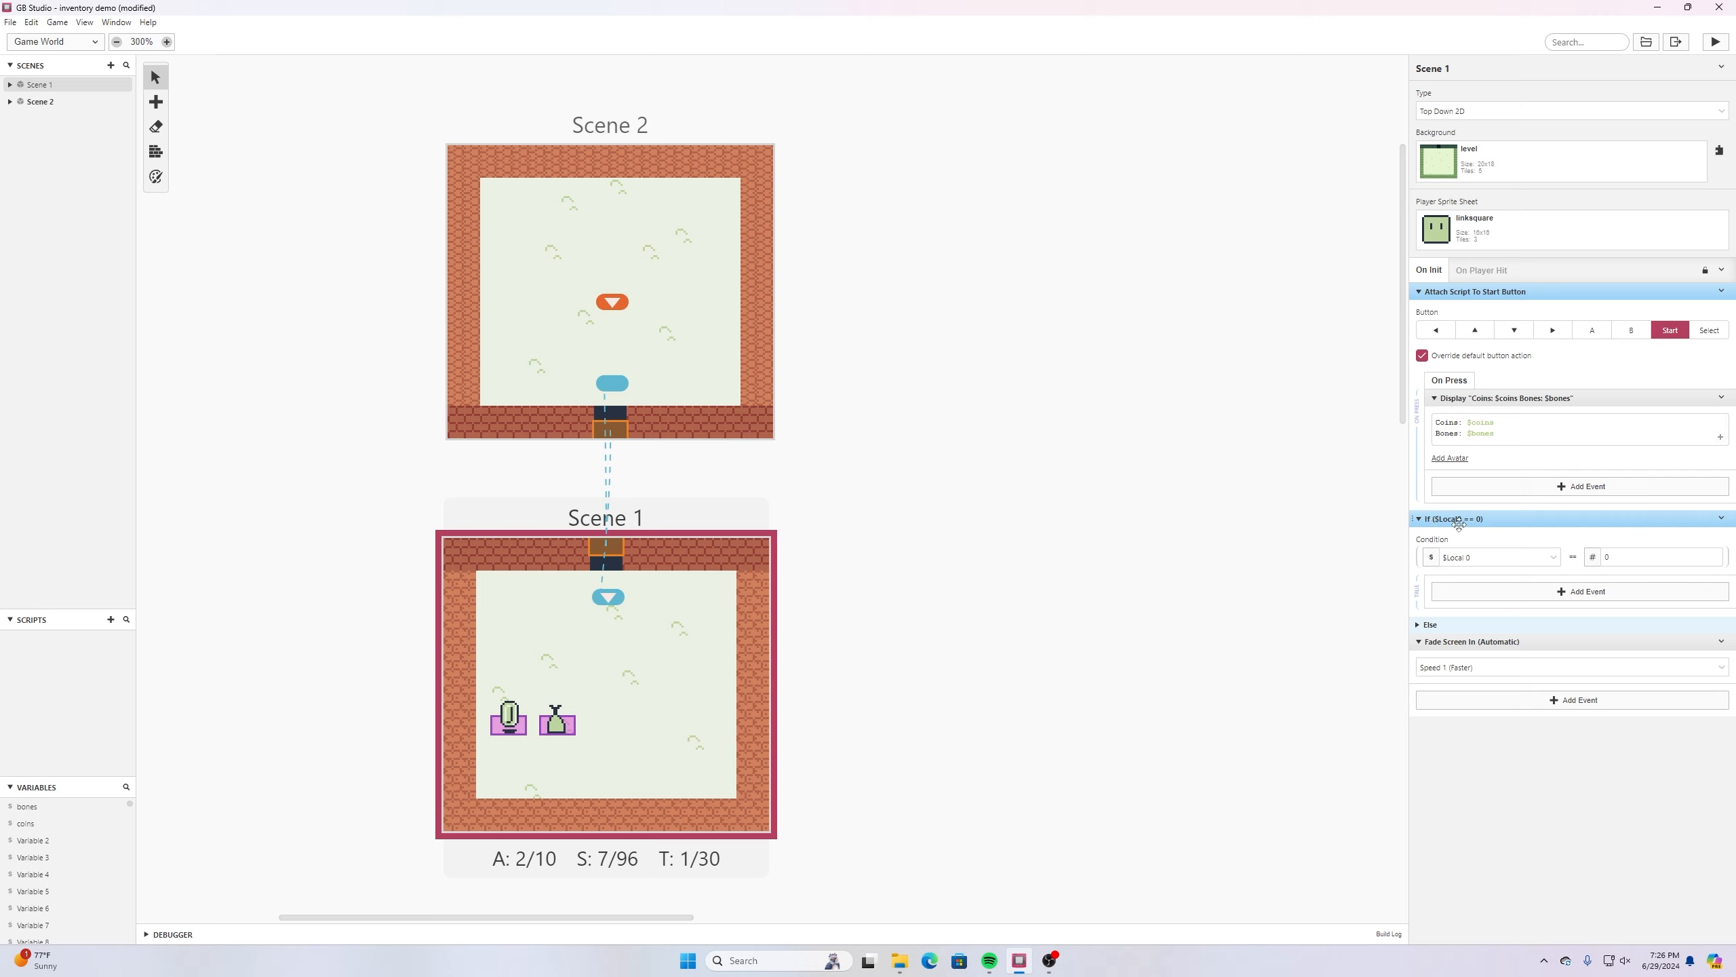
left_click(1548, 557)
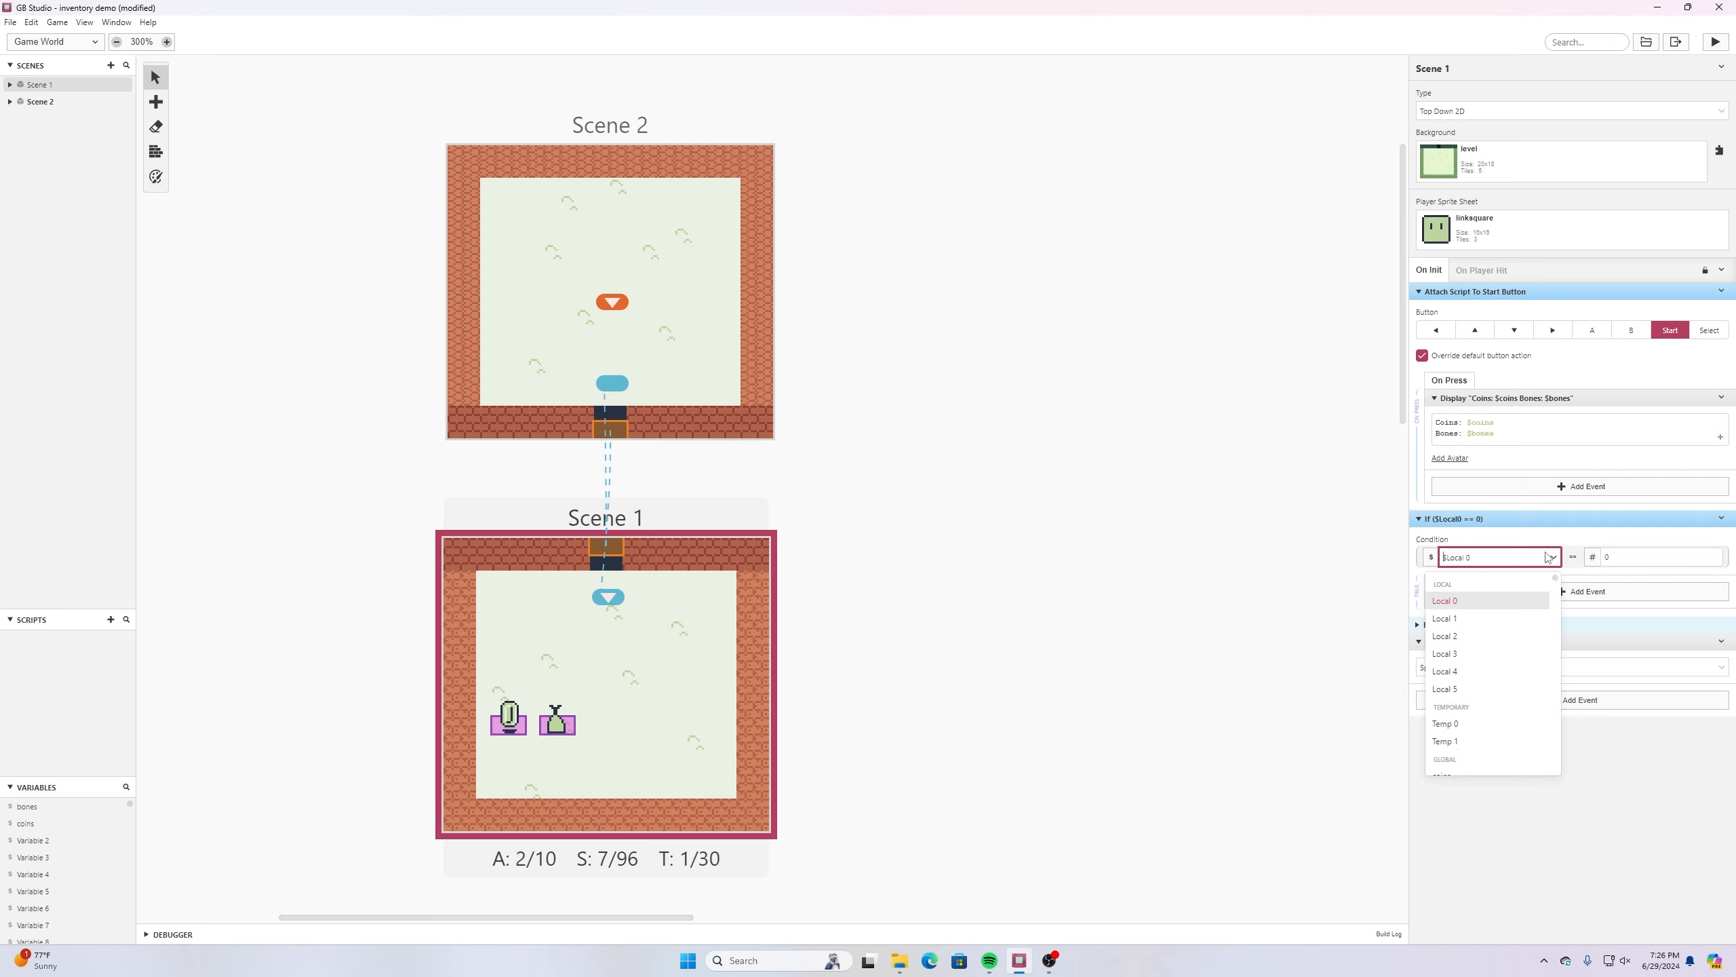
scroll(1487, 615, "down", 3)
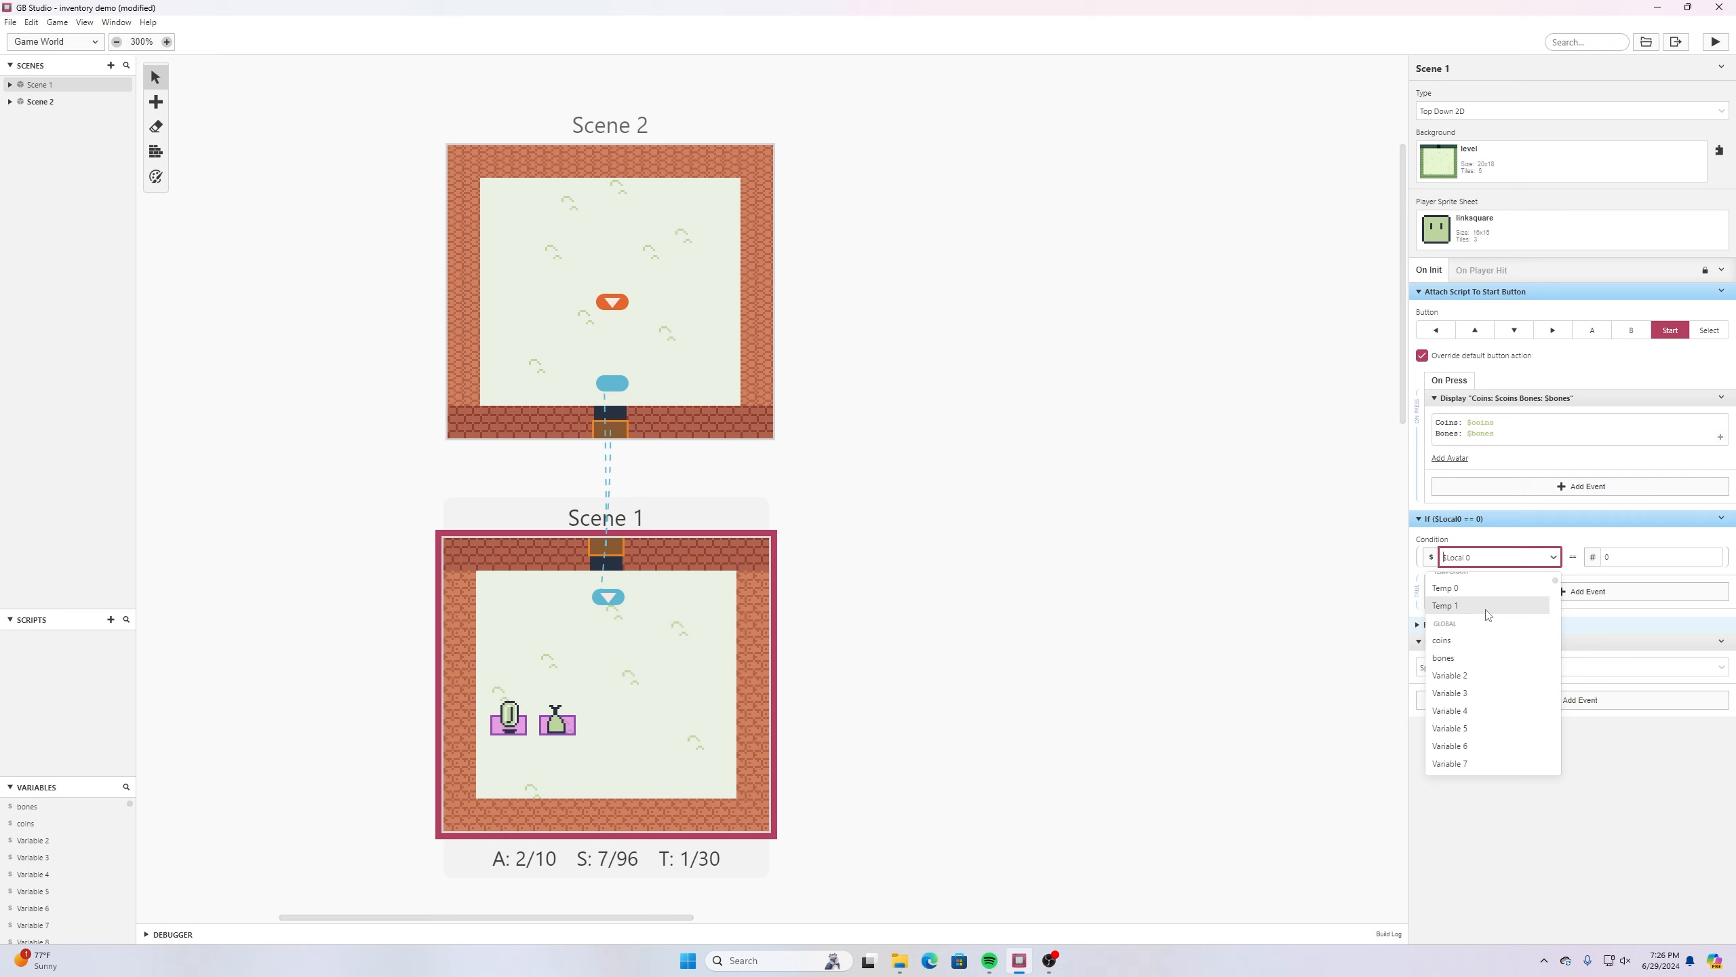
left_click(1525, 657)
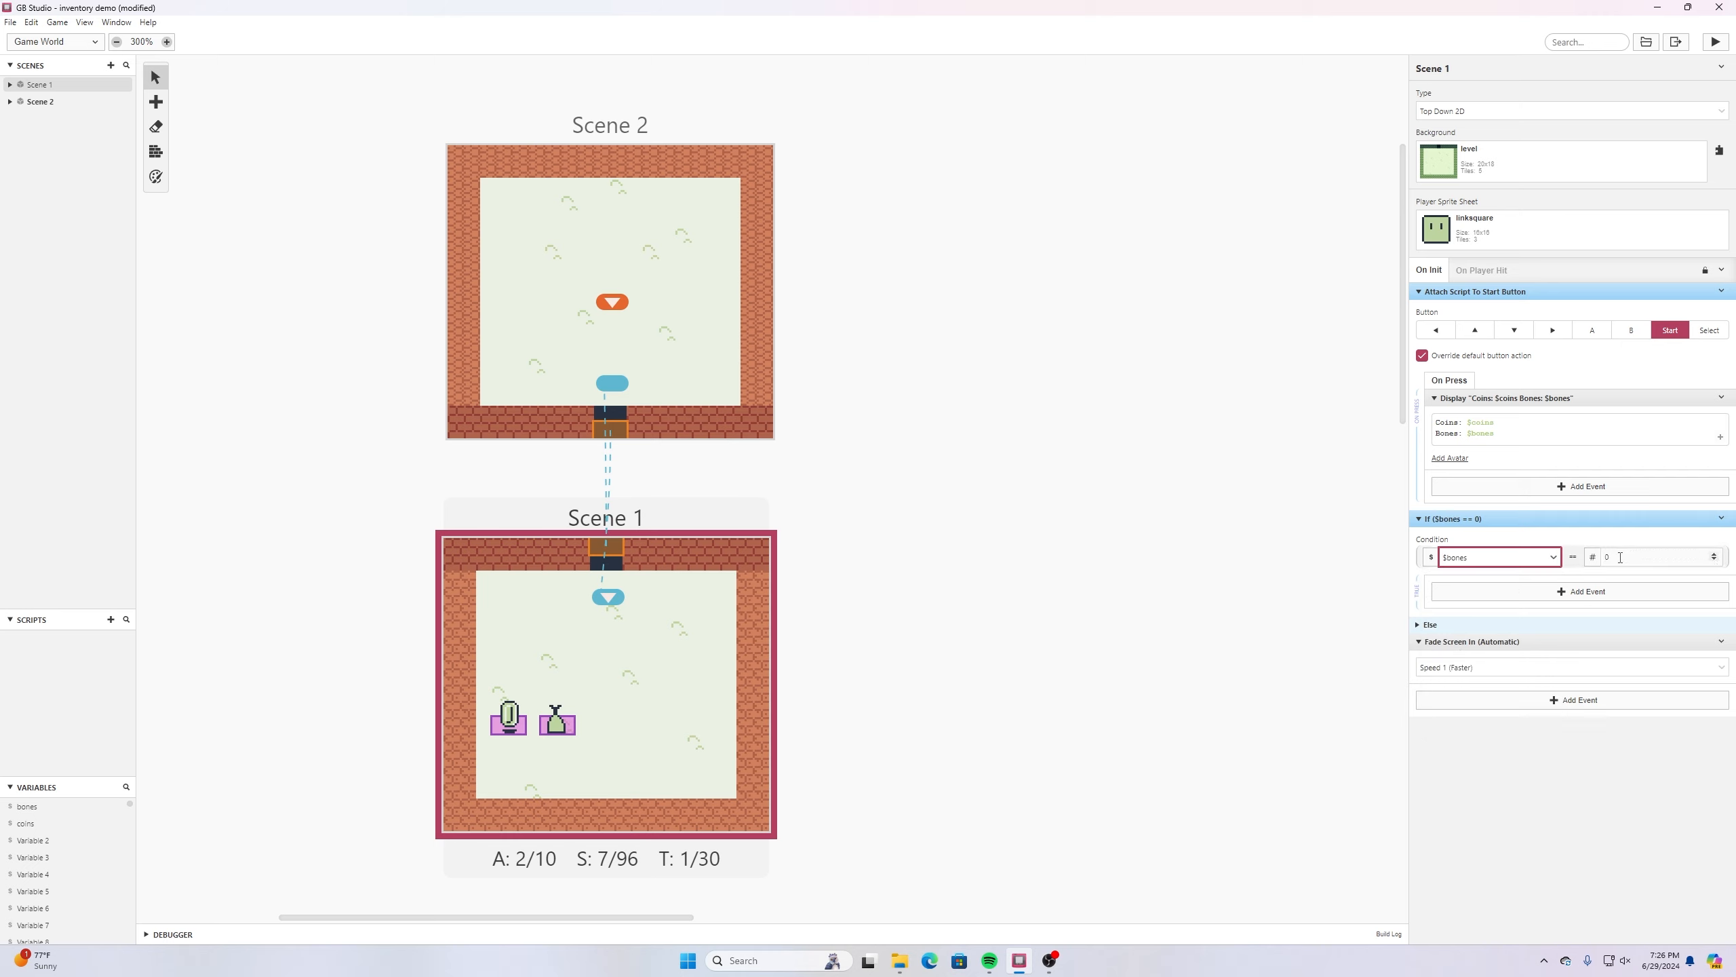
- Change the bones condition's comparison to Greater Than and add a Launch Projectile event inside its true branch
left_click(1571, 558)
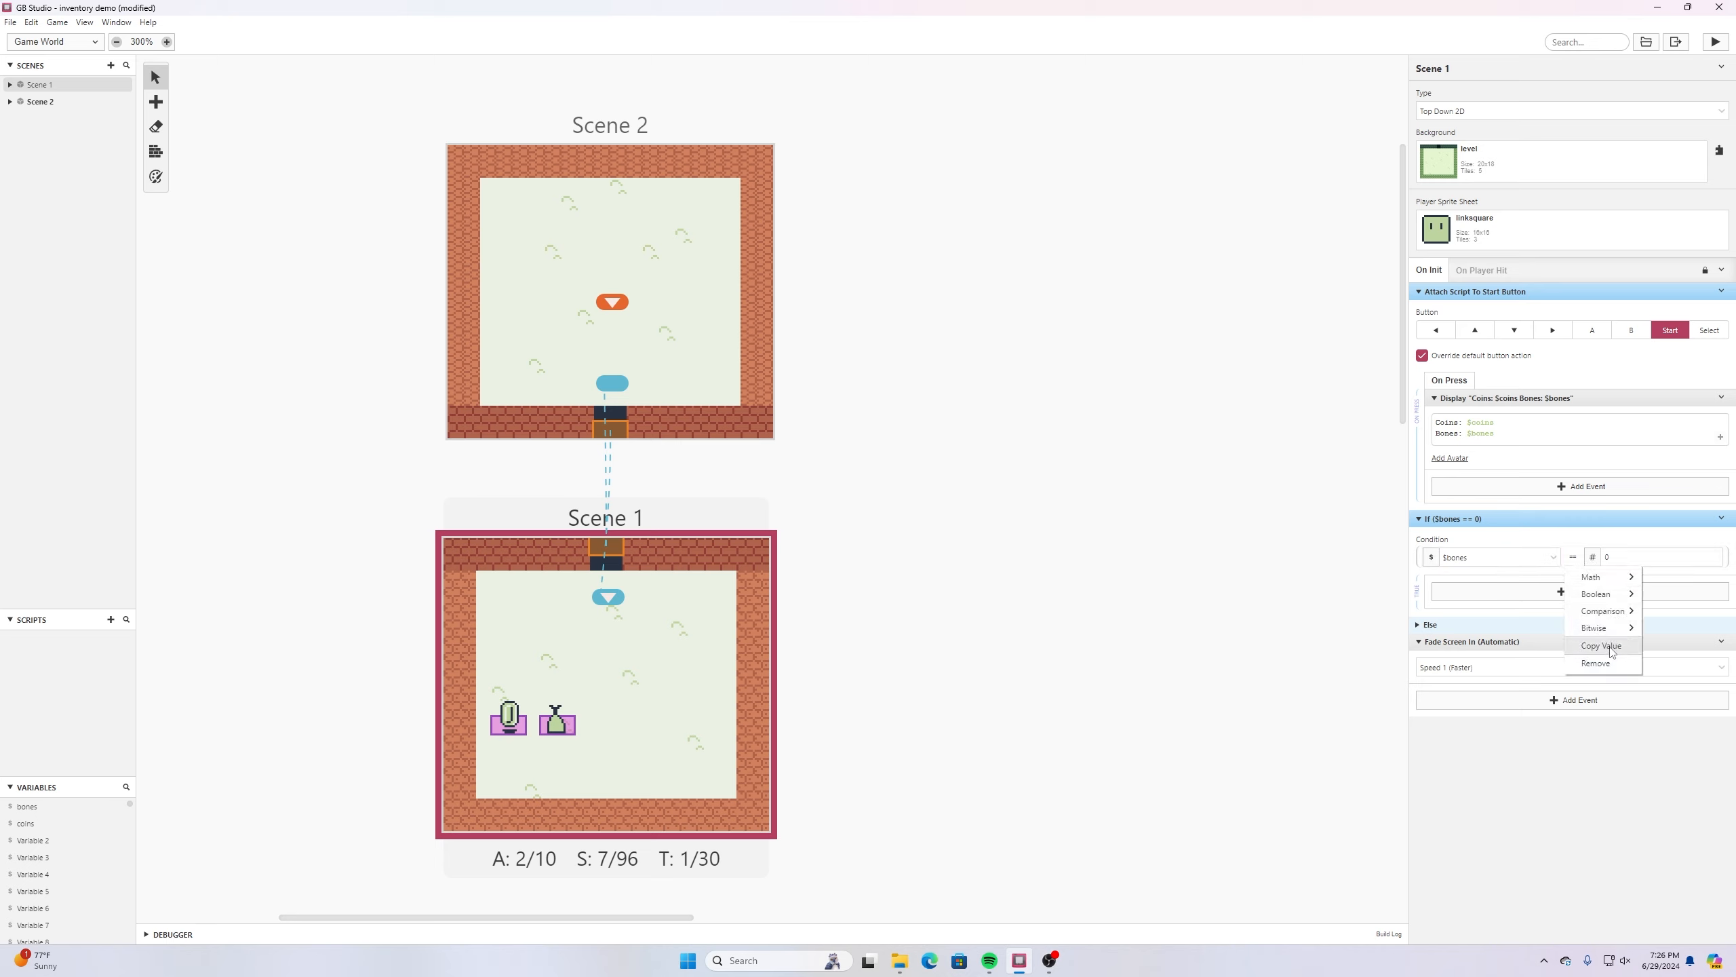
mouse_move(1615, 628)
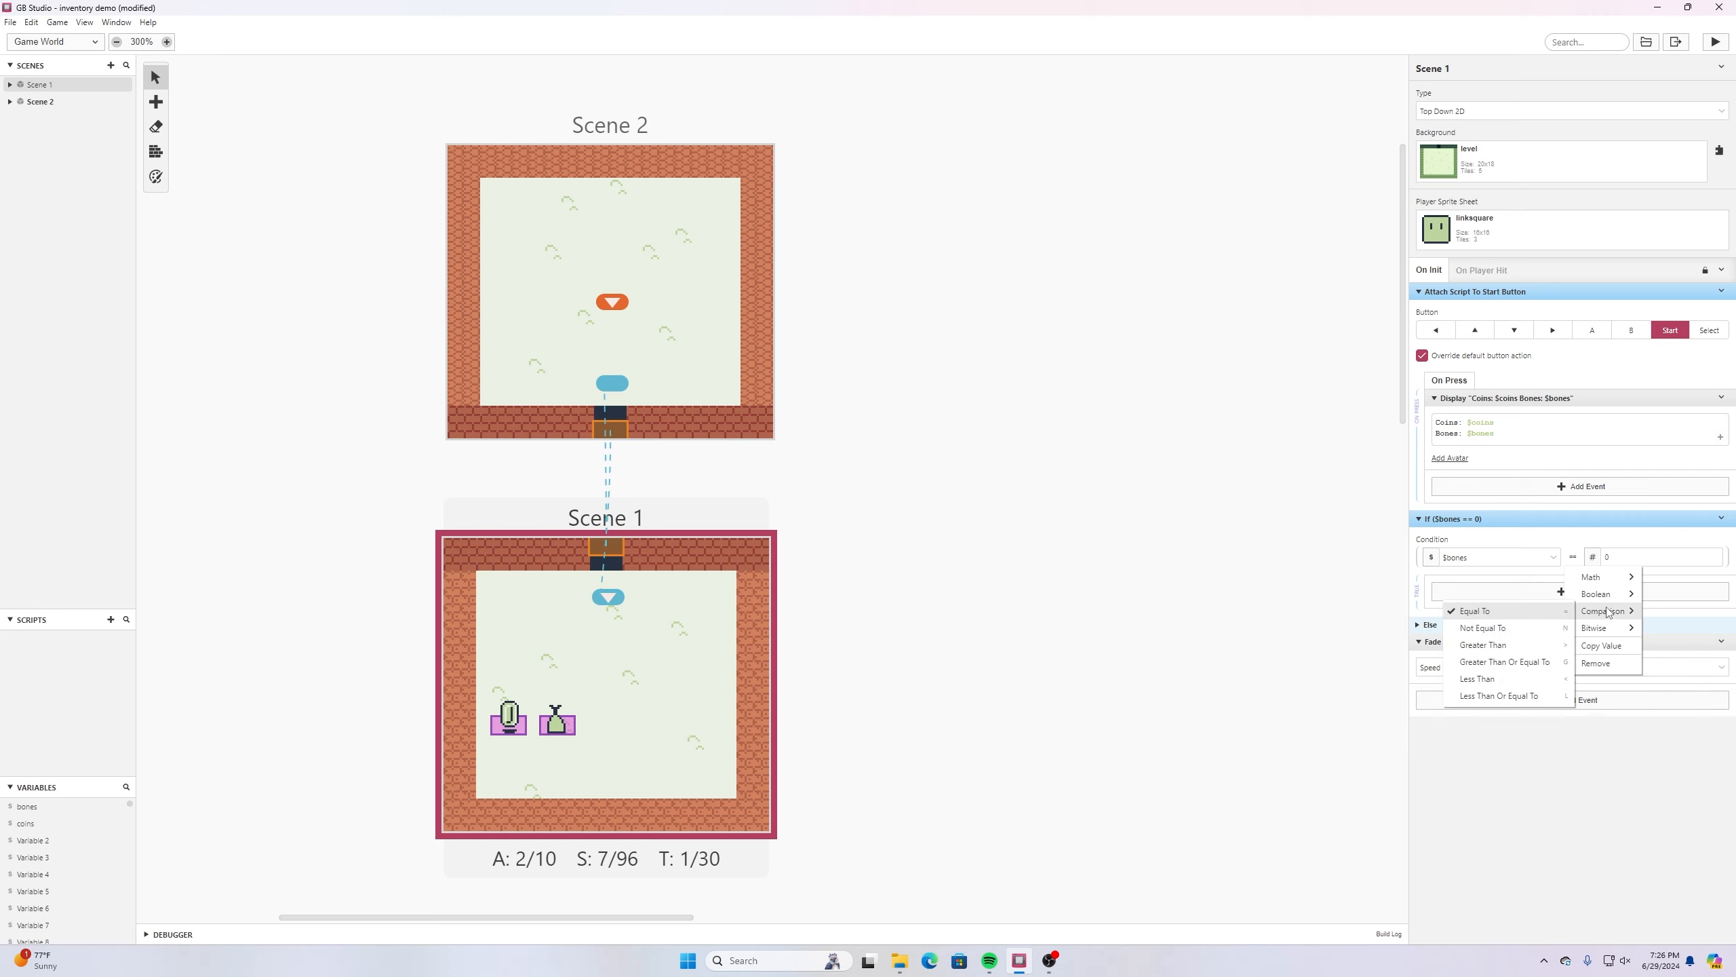
left_click(1531, 646)
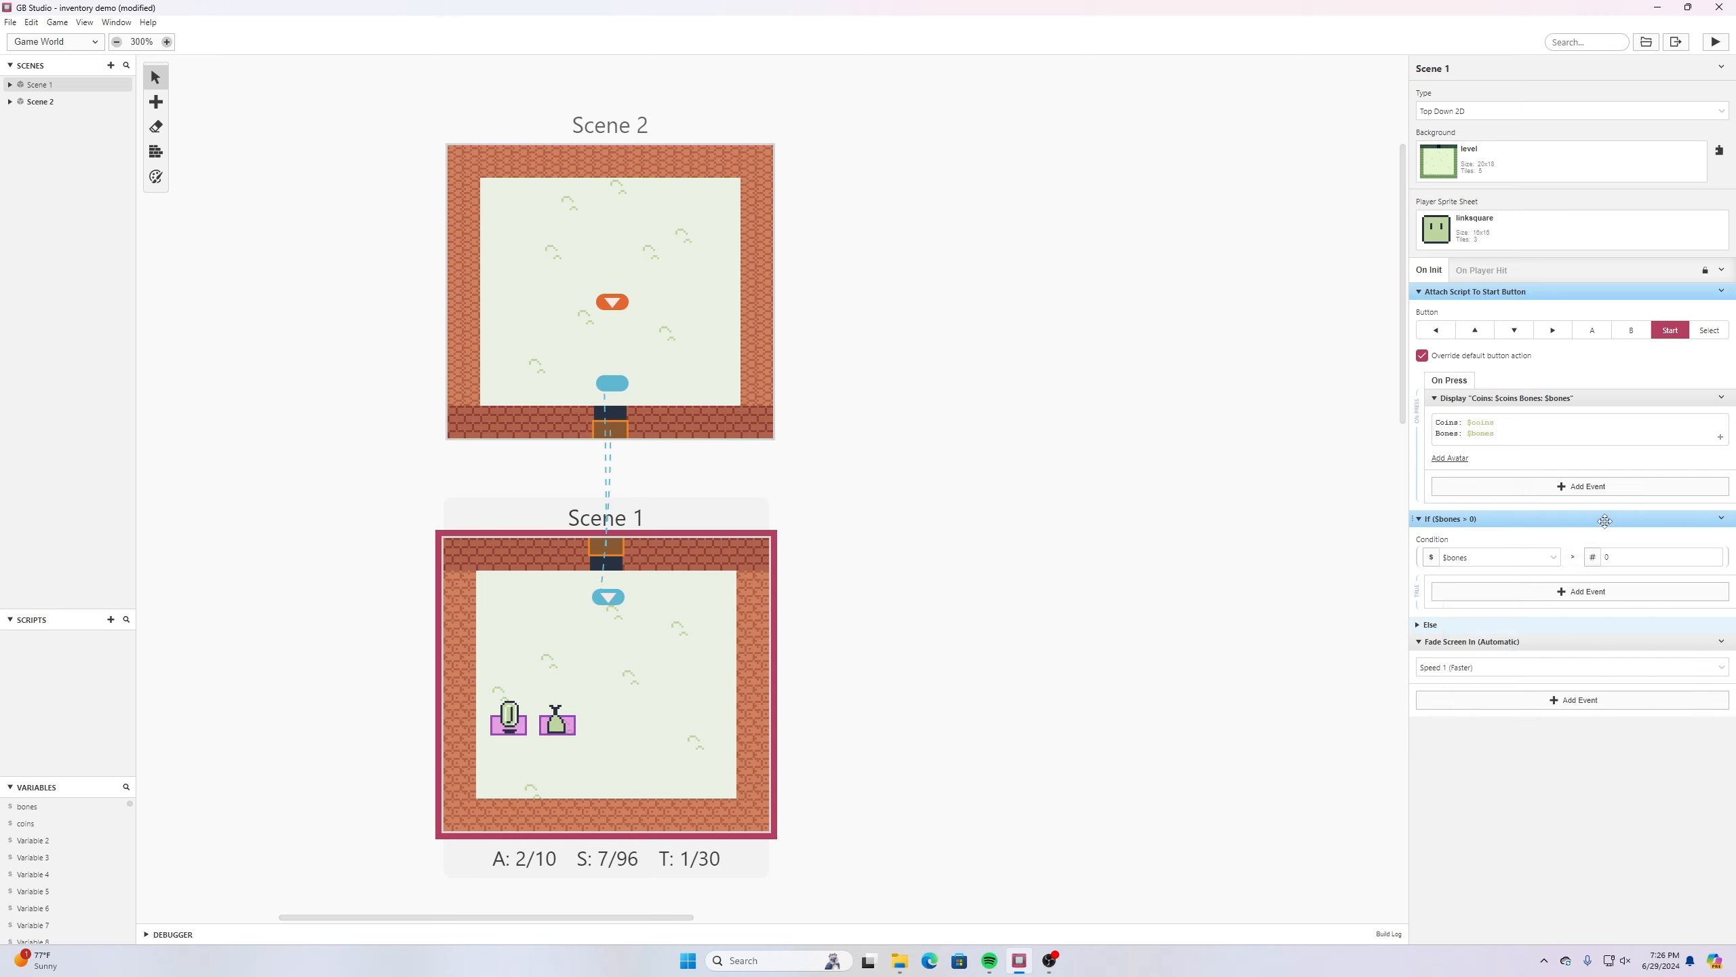
left_click(1565, 592)
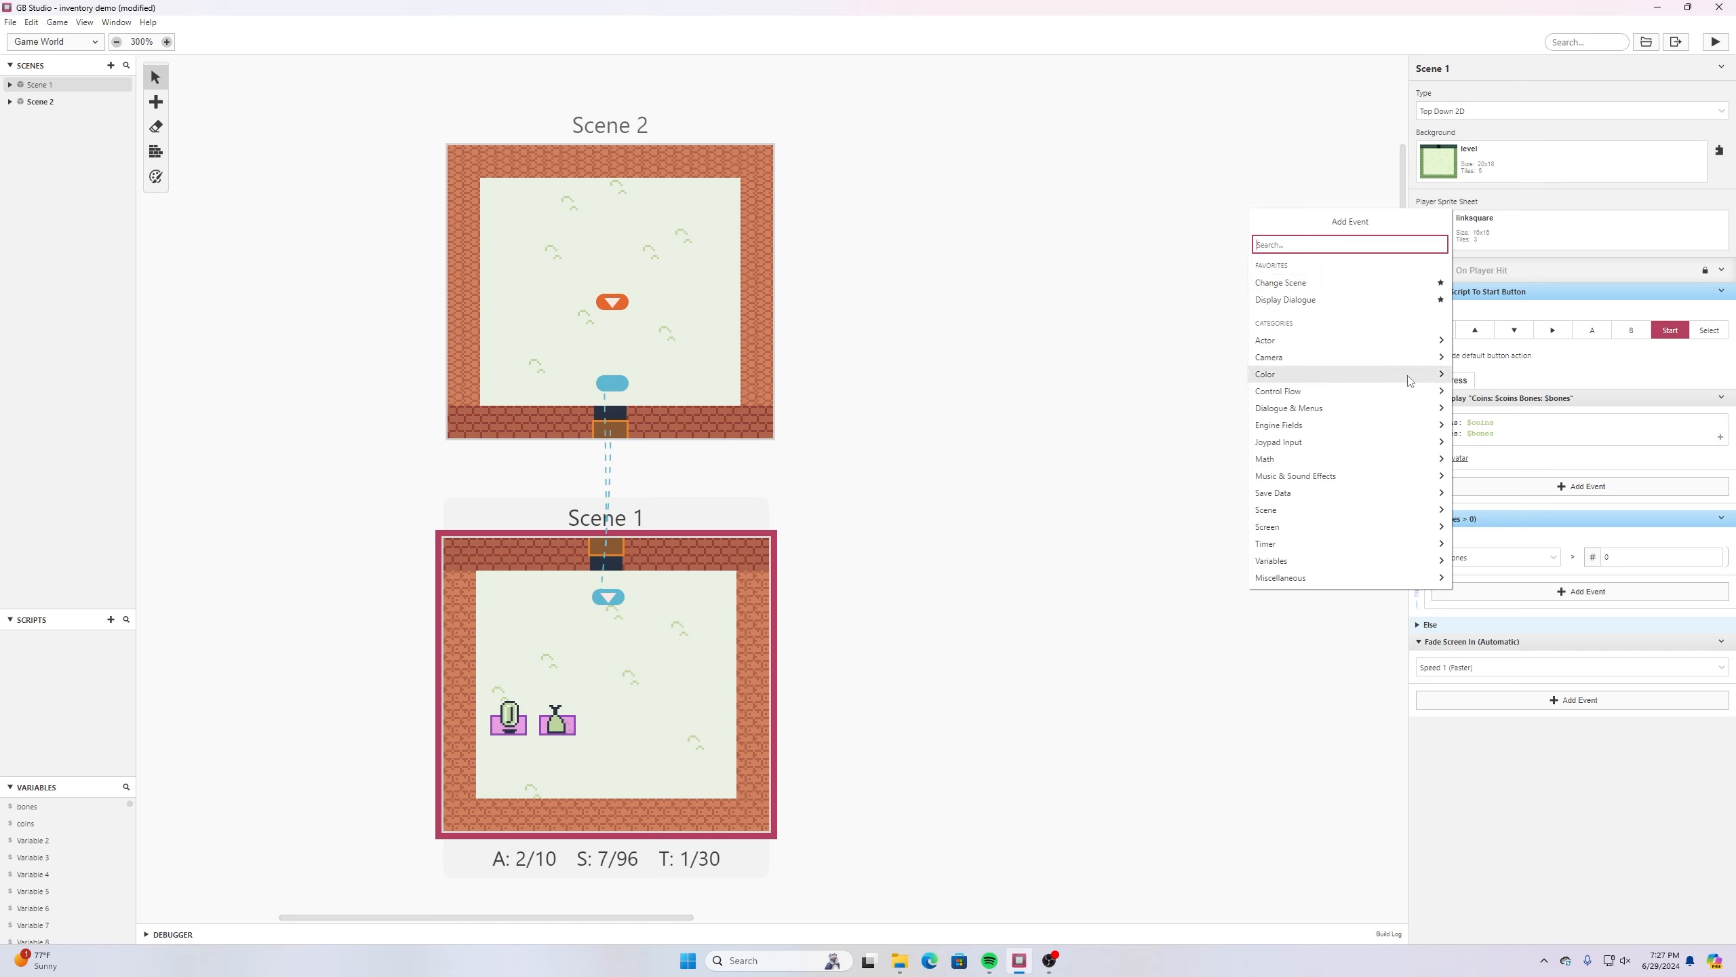
type("proje")
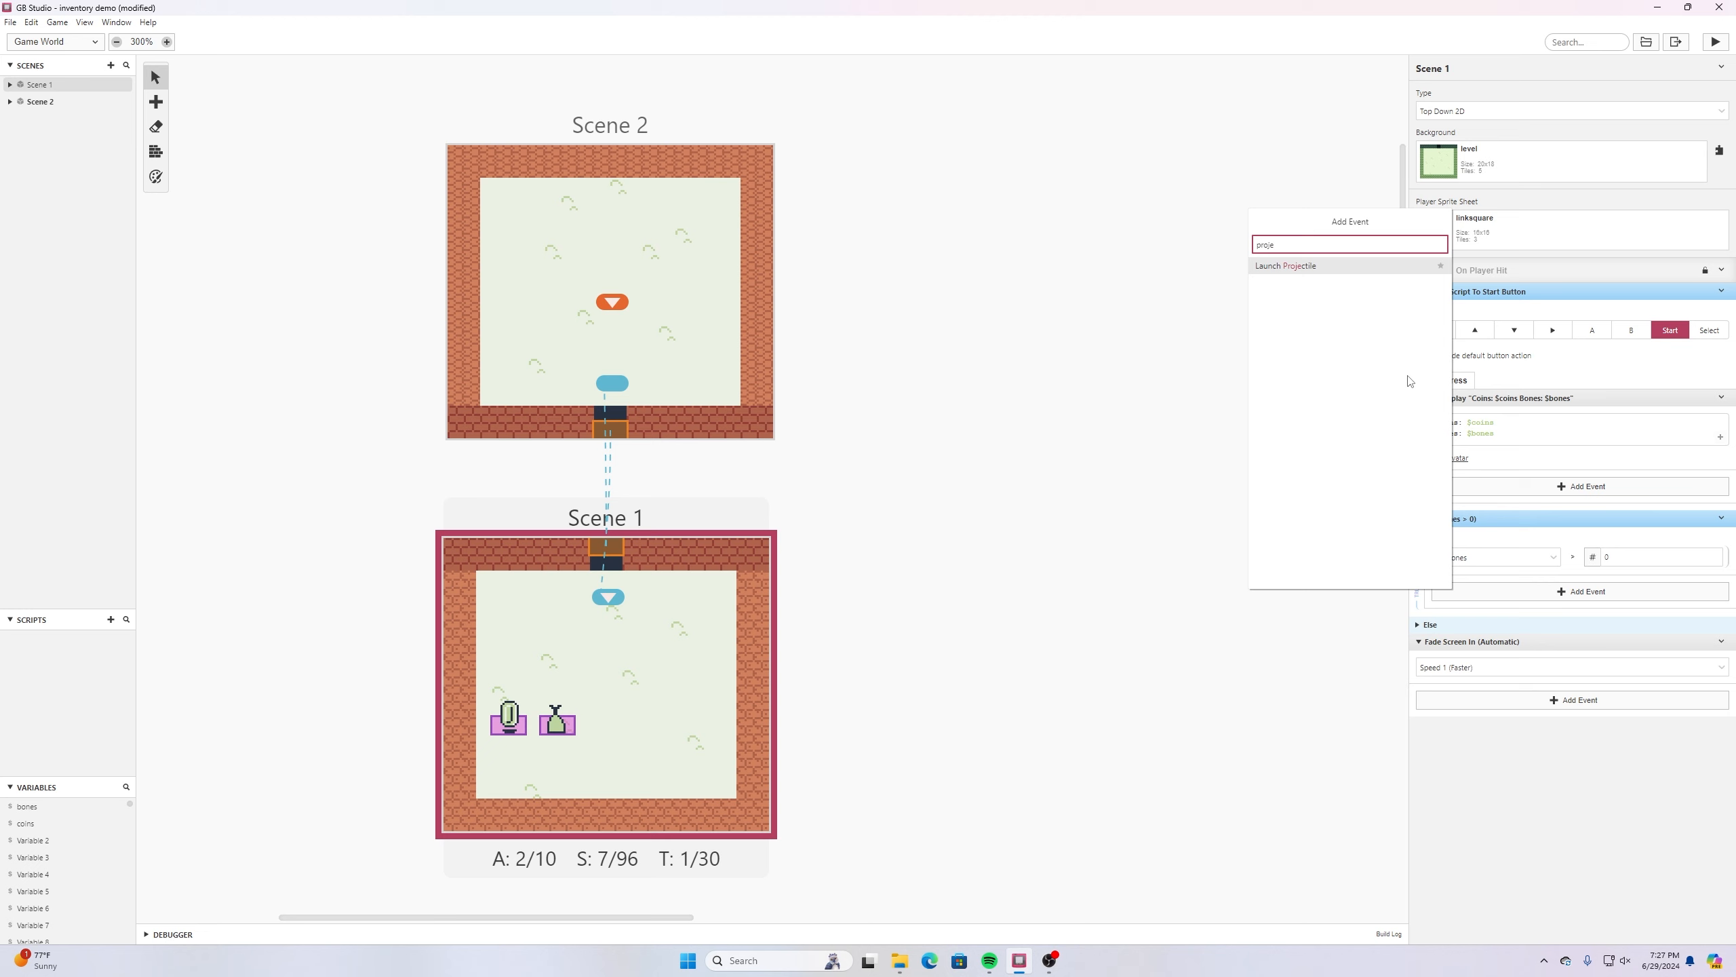
left_click(1294, 268)
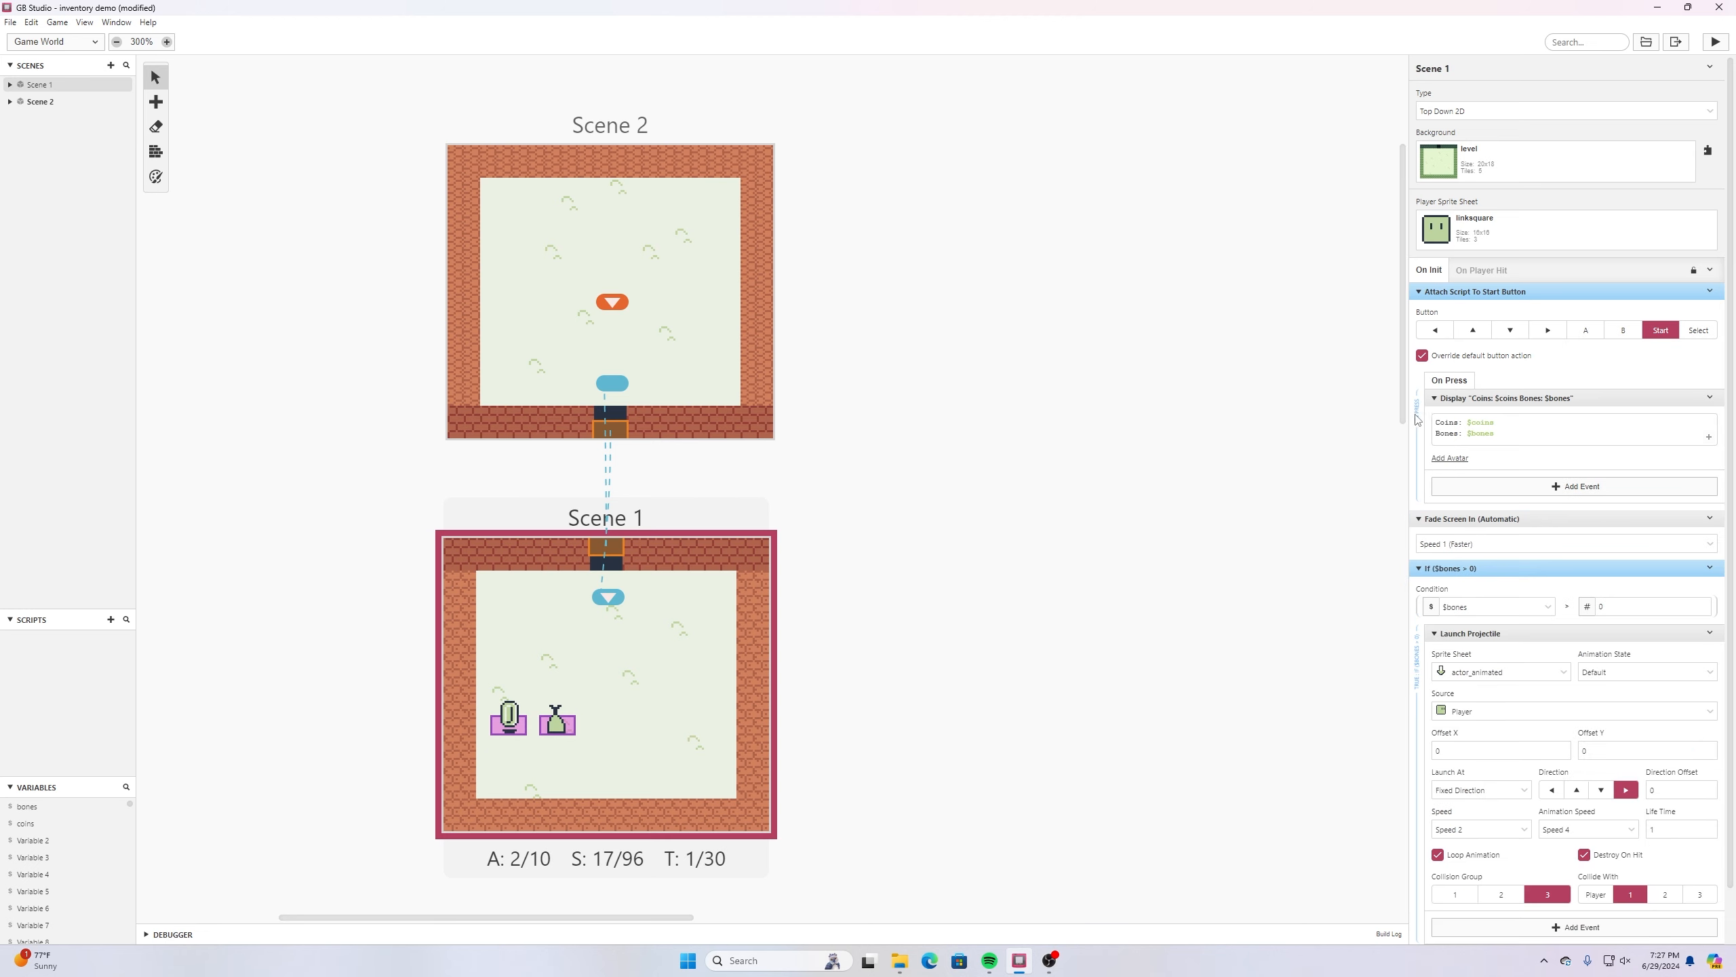
- Disable the Else branch of the bones condition in Scene 1's On Init script
scroll(1469, 362, "down", 1)
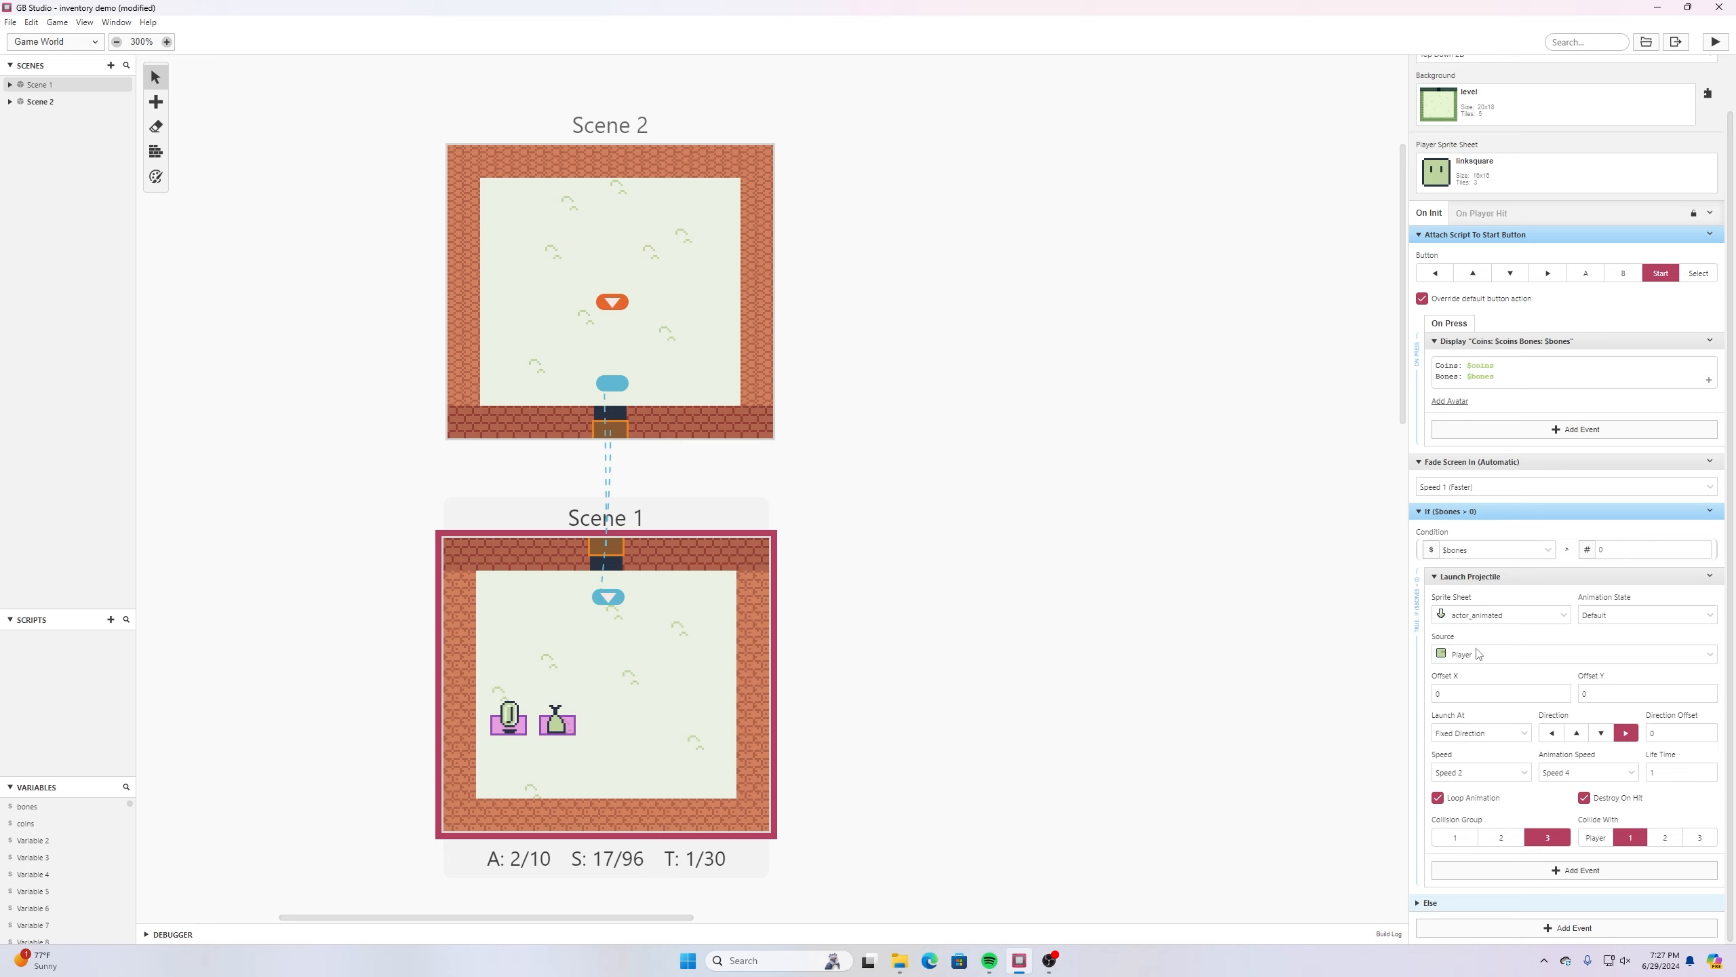
left_click(1418, 903)
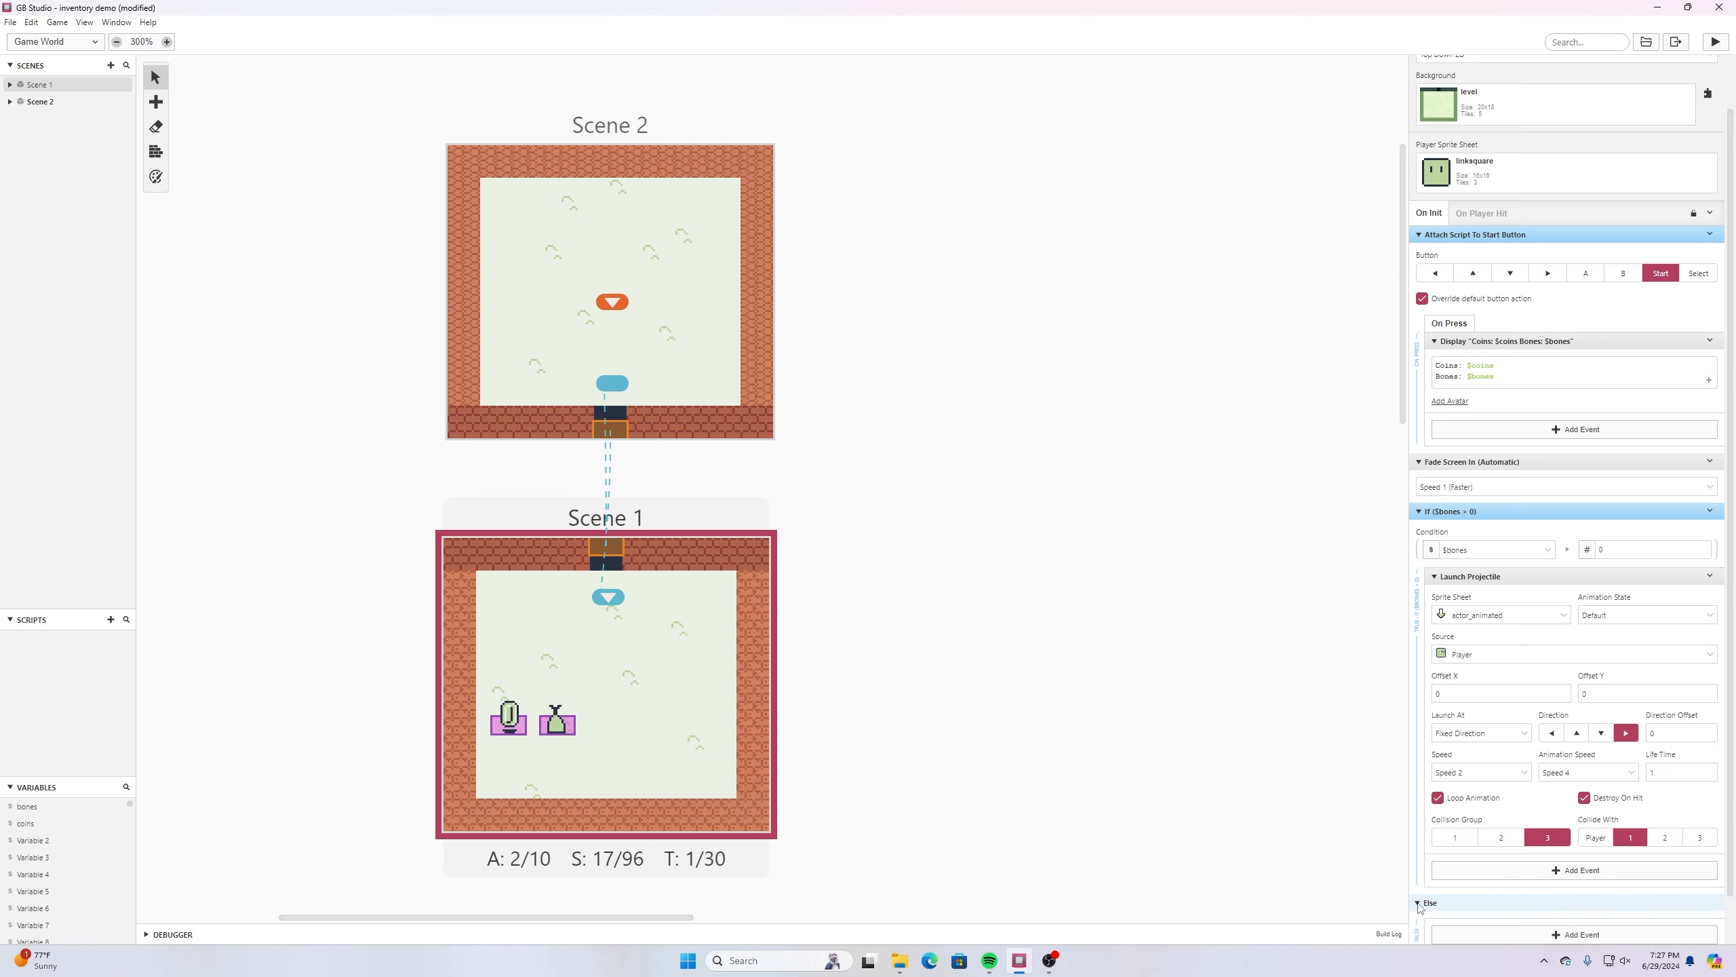
left_click(1418, 904)
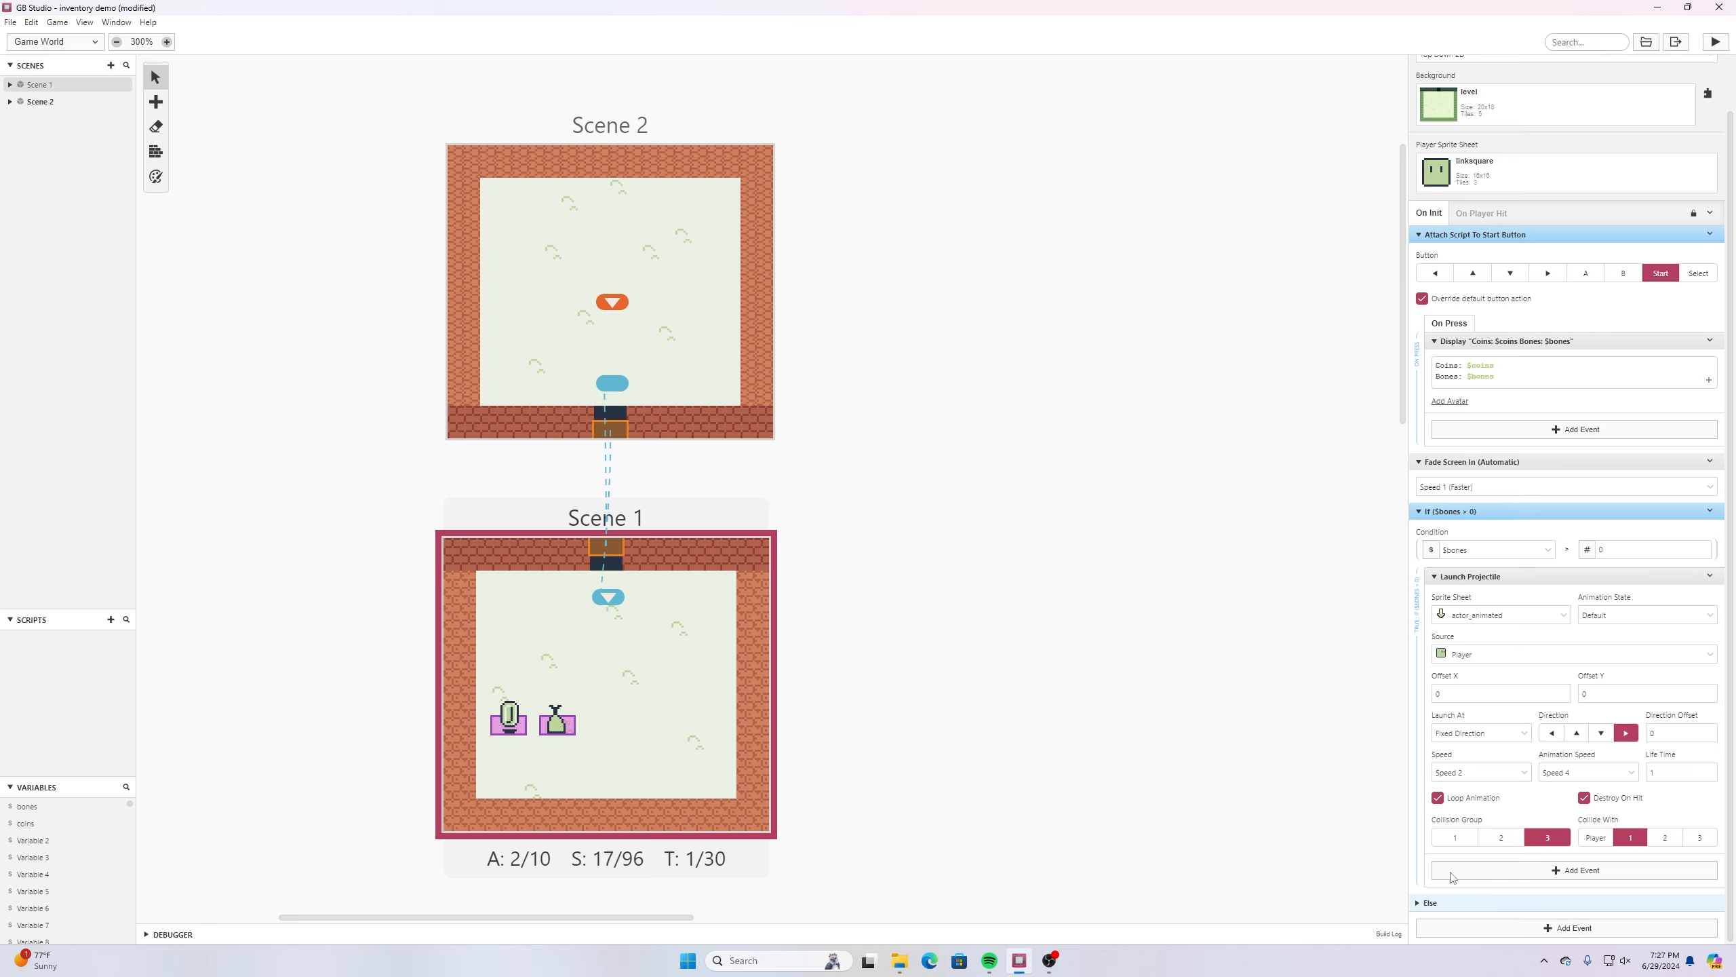
left_click(1711, 510)
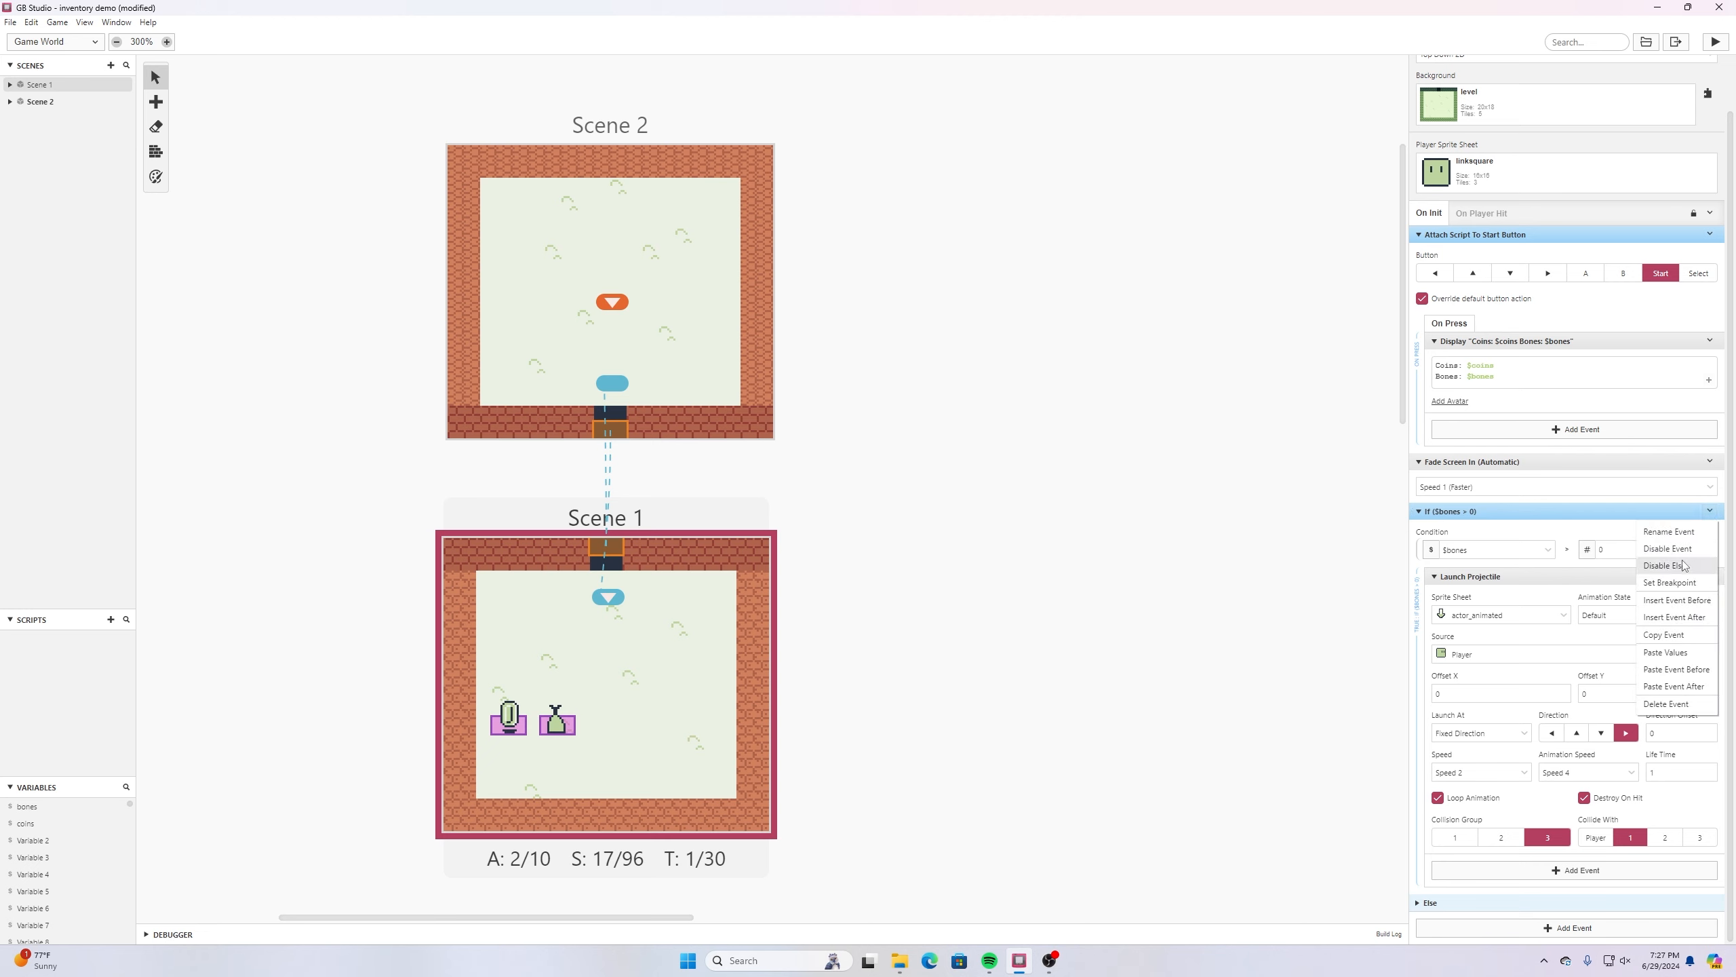
left_click(1704, 565)
scroll(1352, 841, "down", 2)
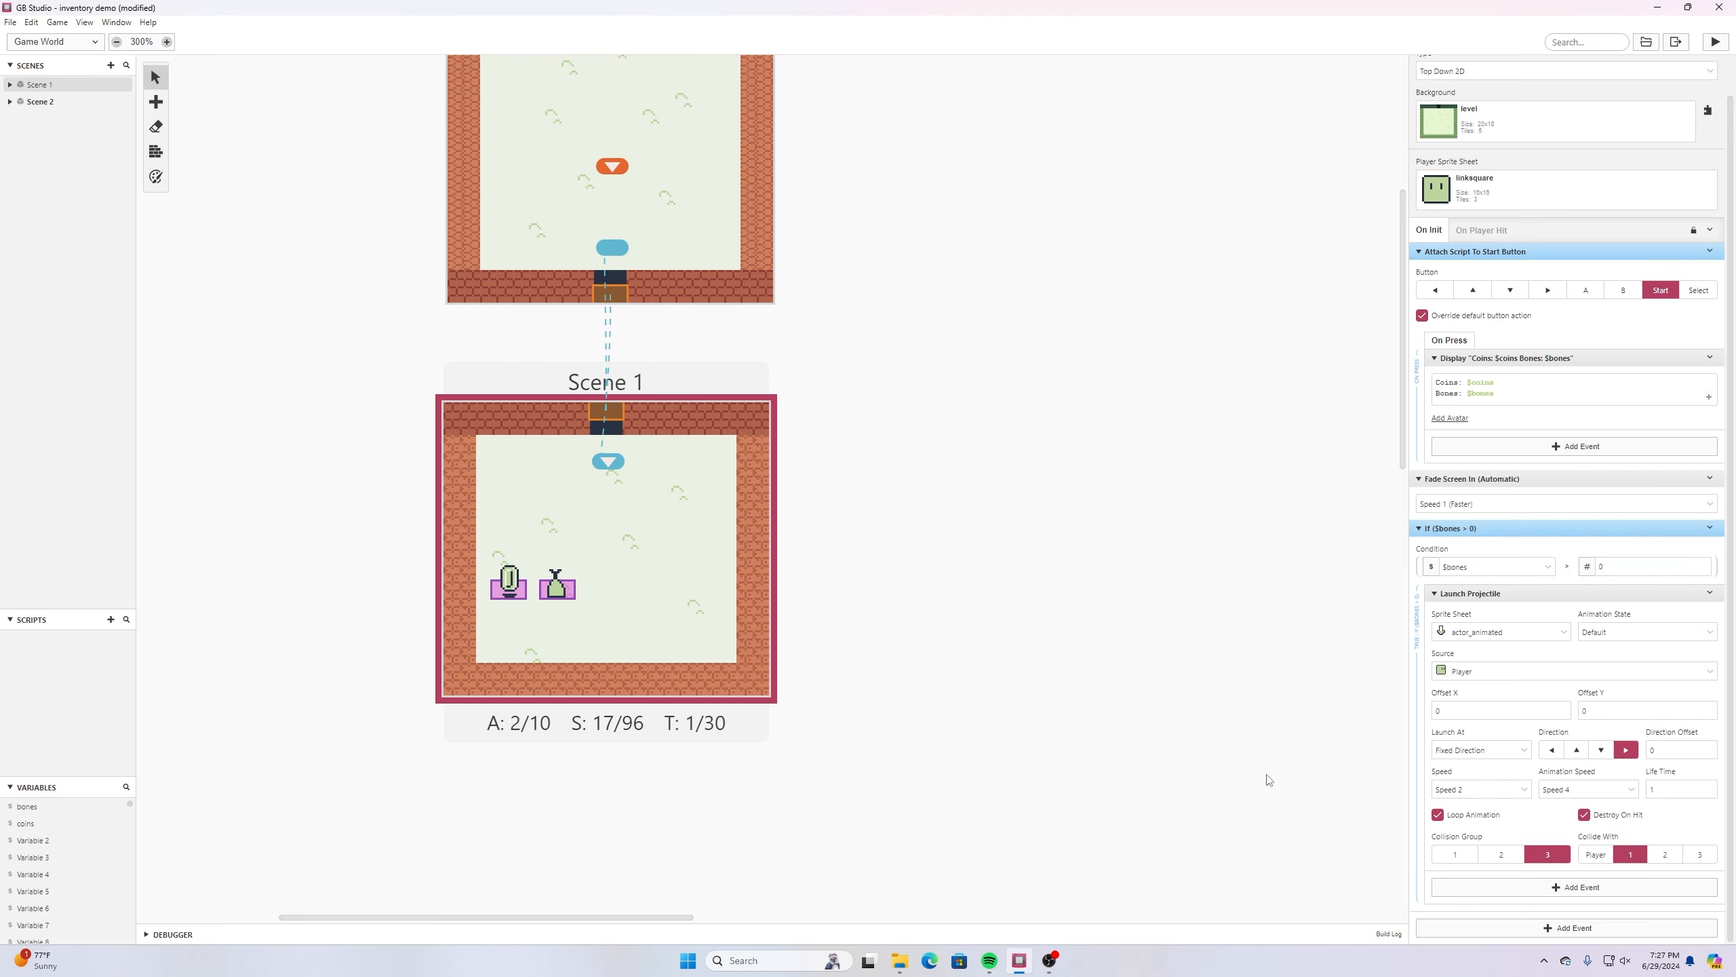
scroll(1266, 777, "up", 2)
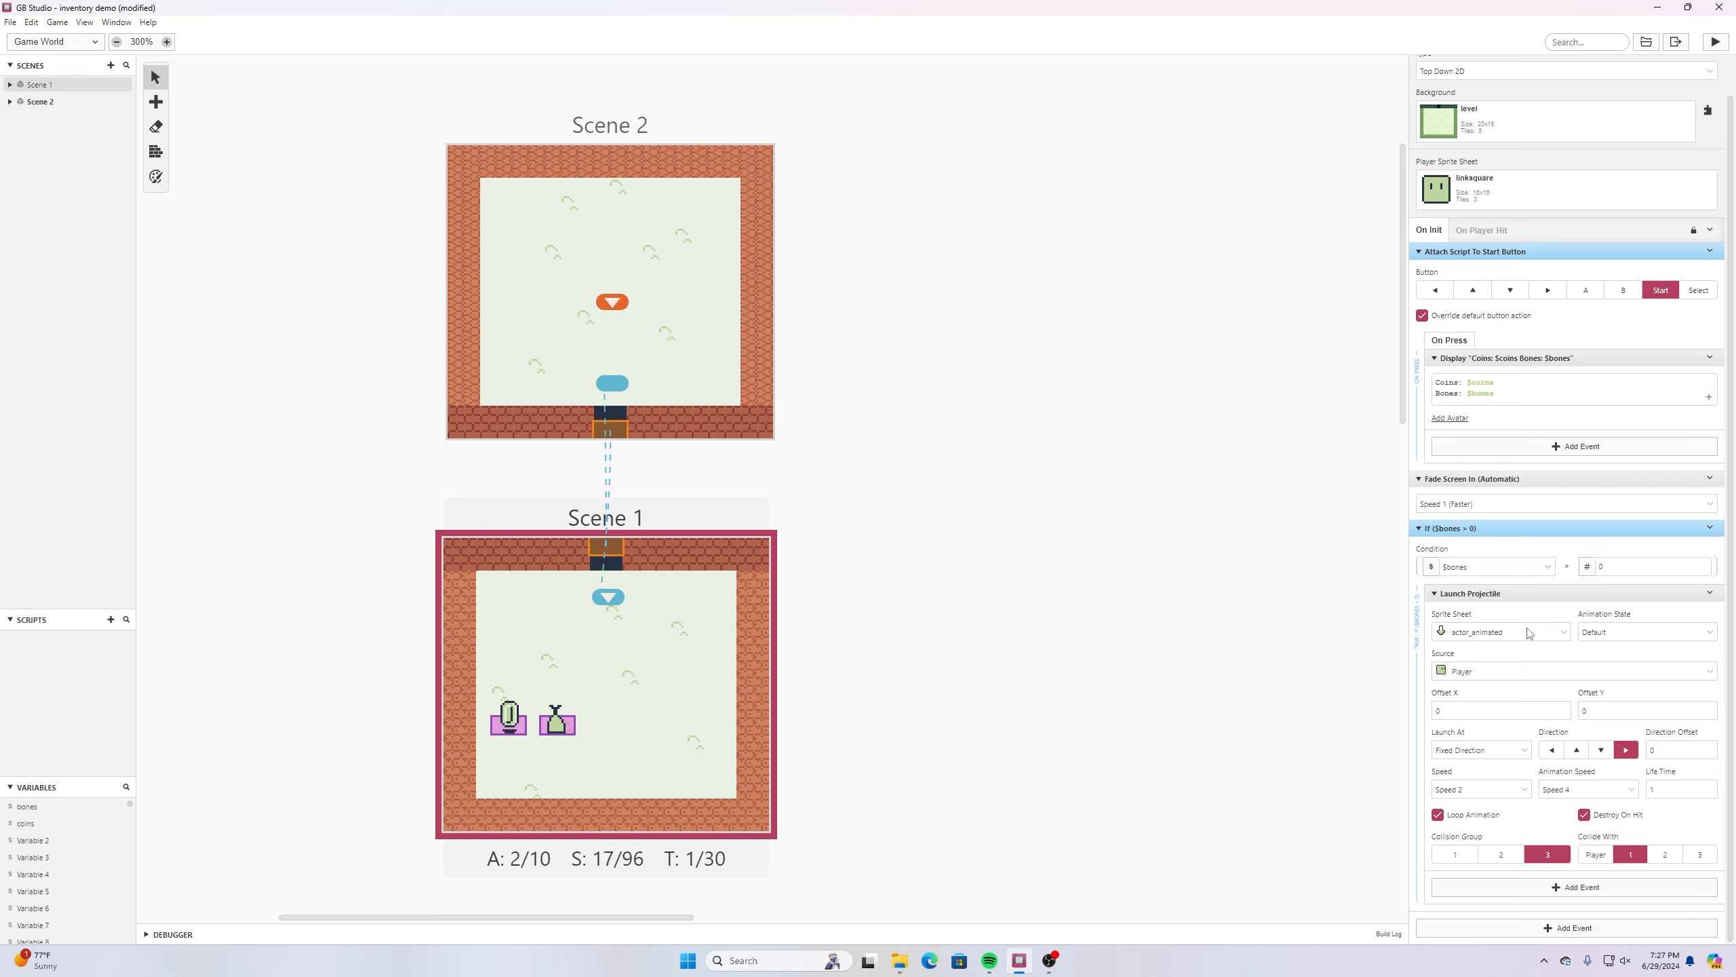
- Set the projectile's sprite sheet to bone with the Default animation state
left_click(1561, 635)
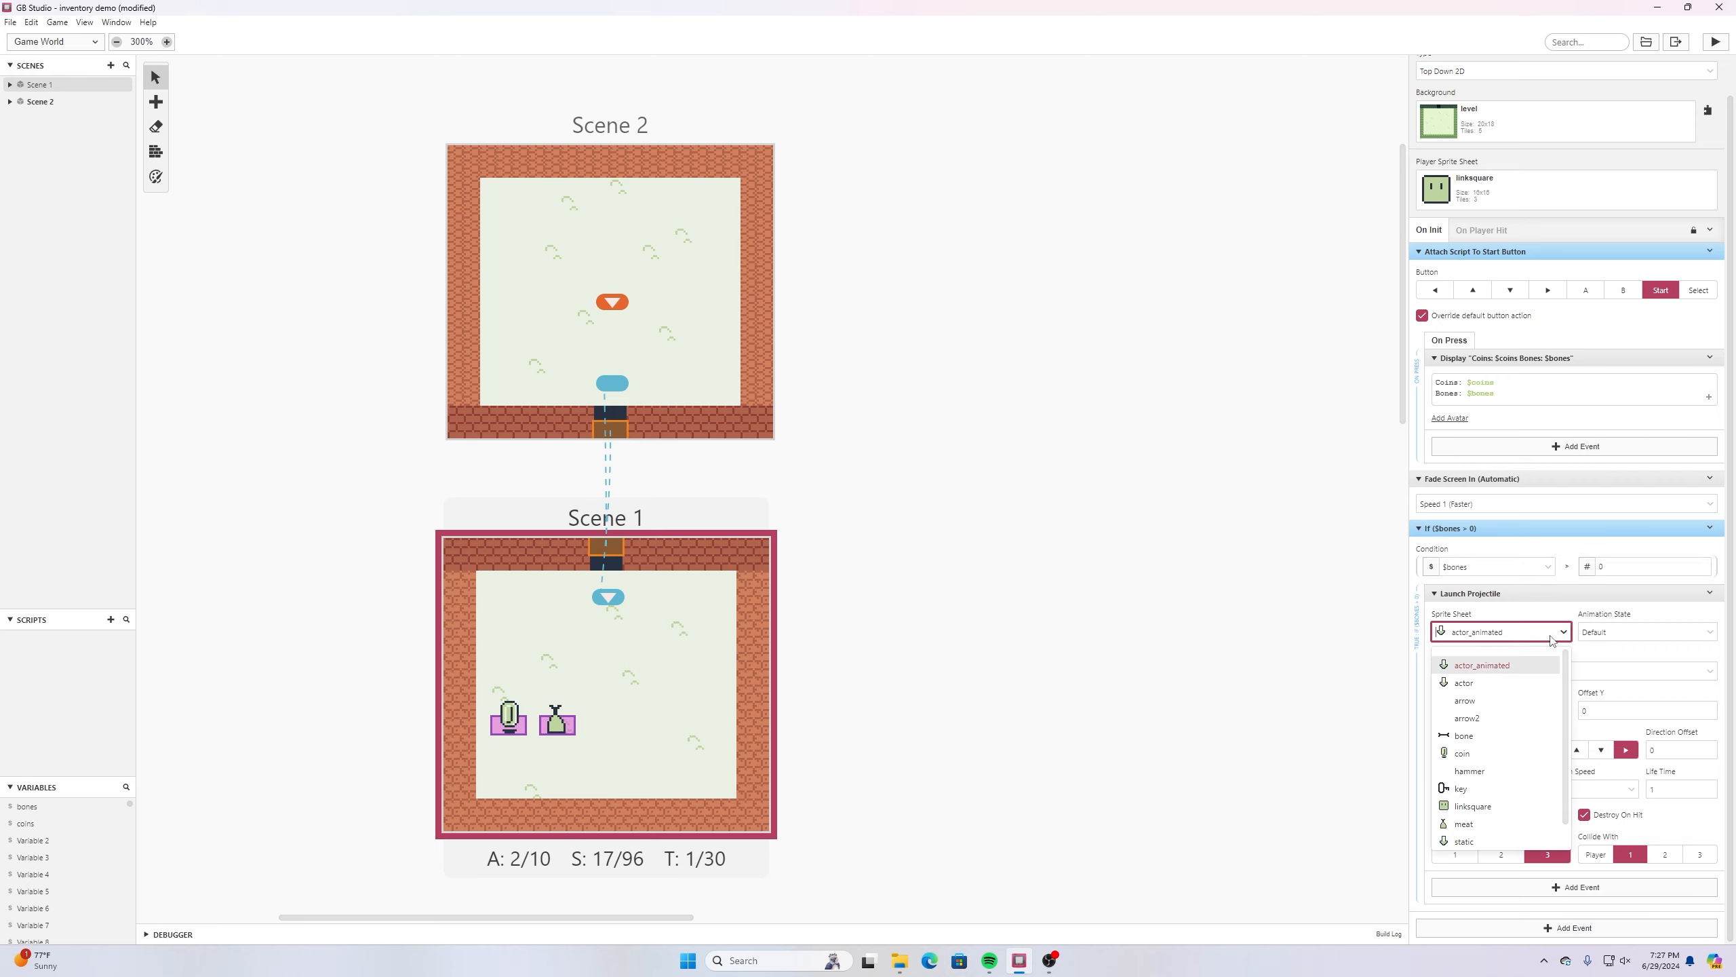
left_click(1460, 739)
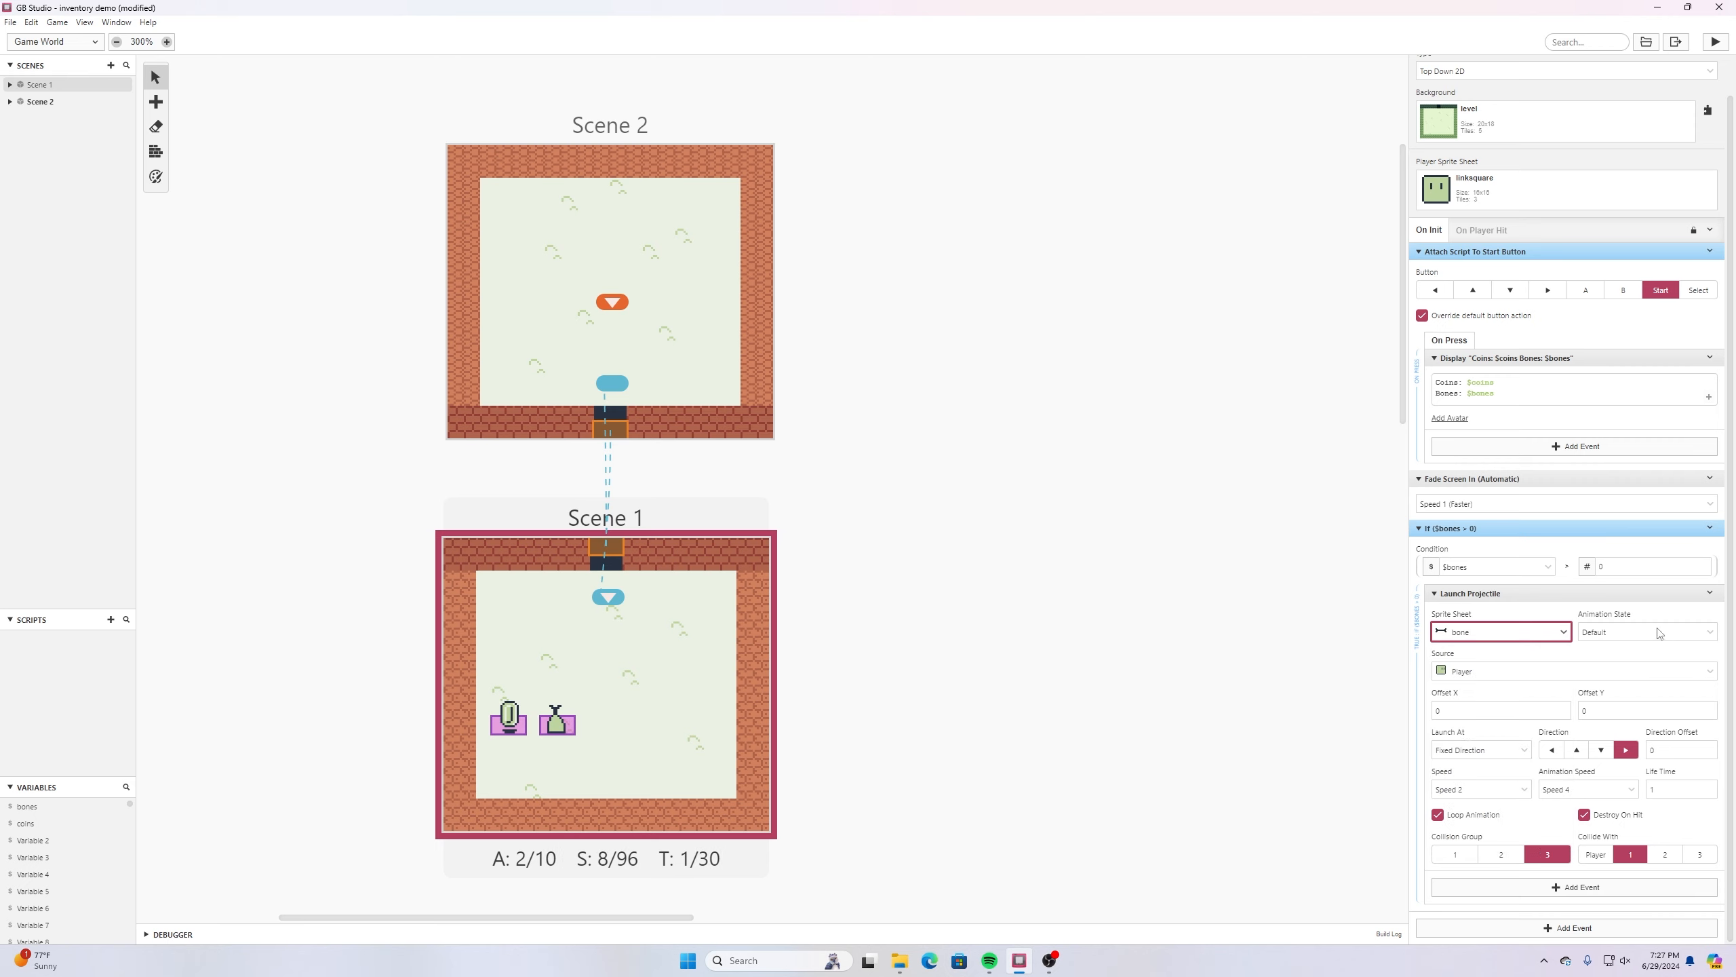
left_click(1624, 631)
left_click(1622, 659)
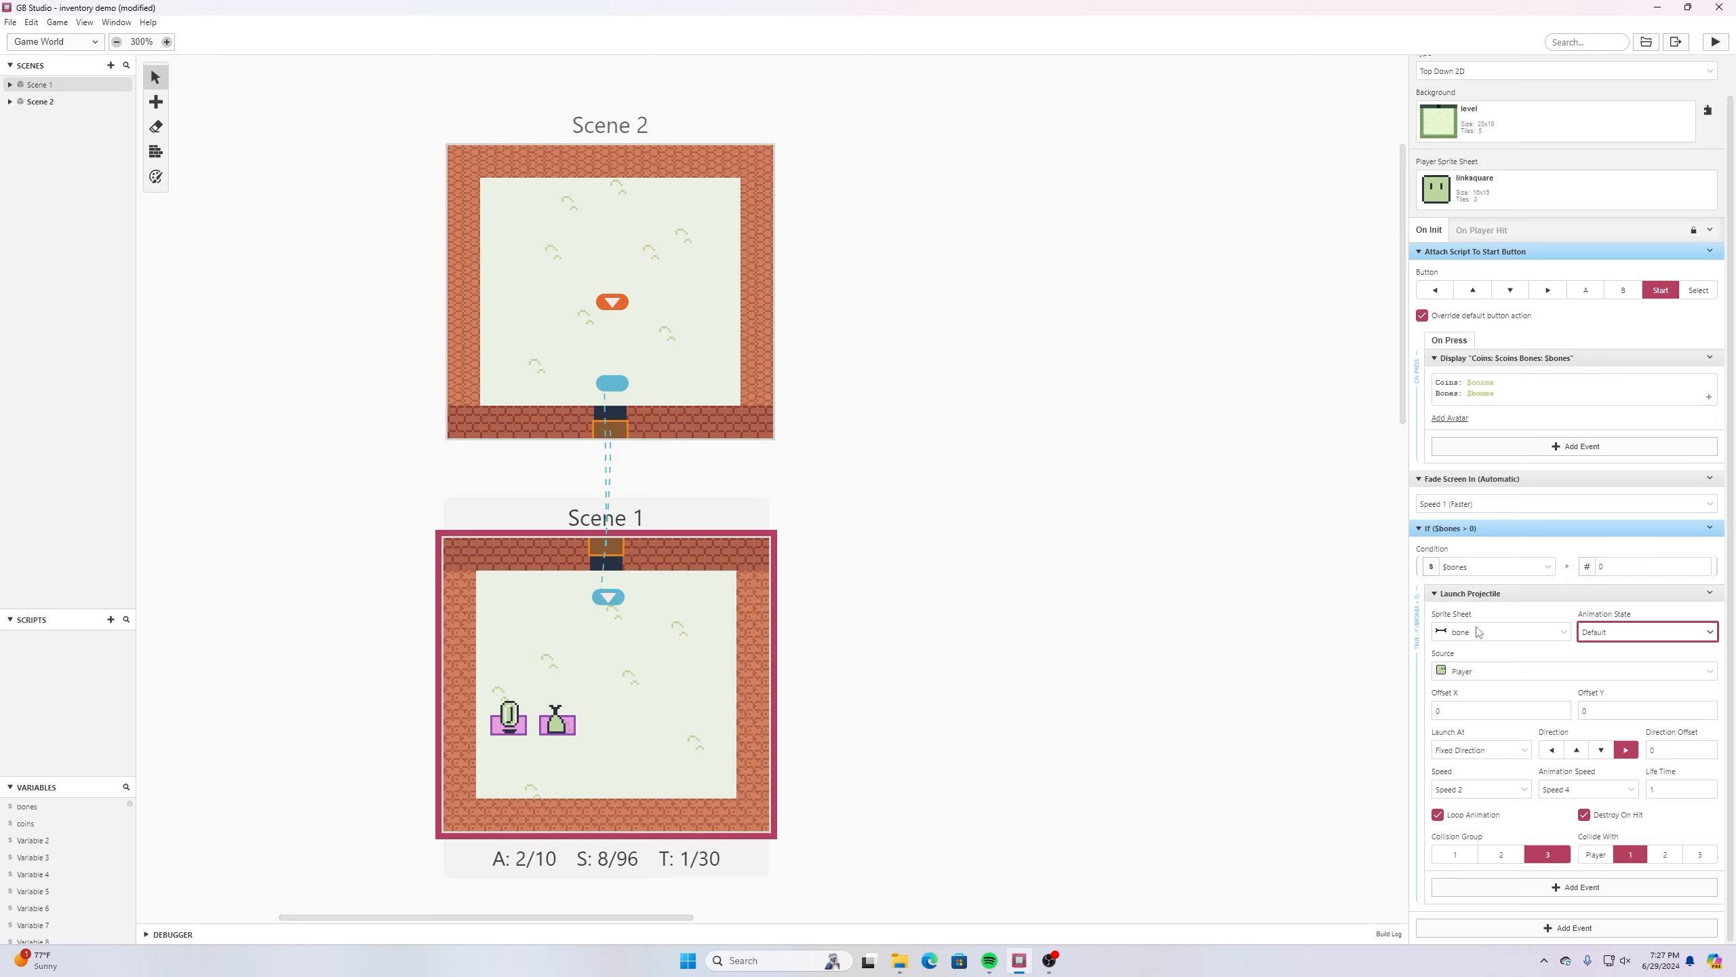
- Launch the projectile in the Player's Actor Direction at Speed 3 with a life time of 2
left_click(1524, 752)
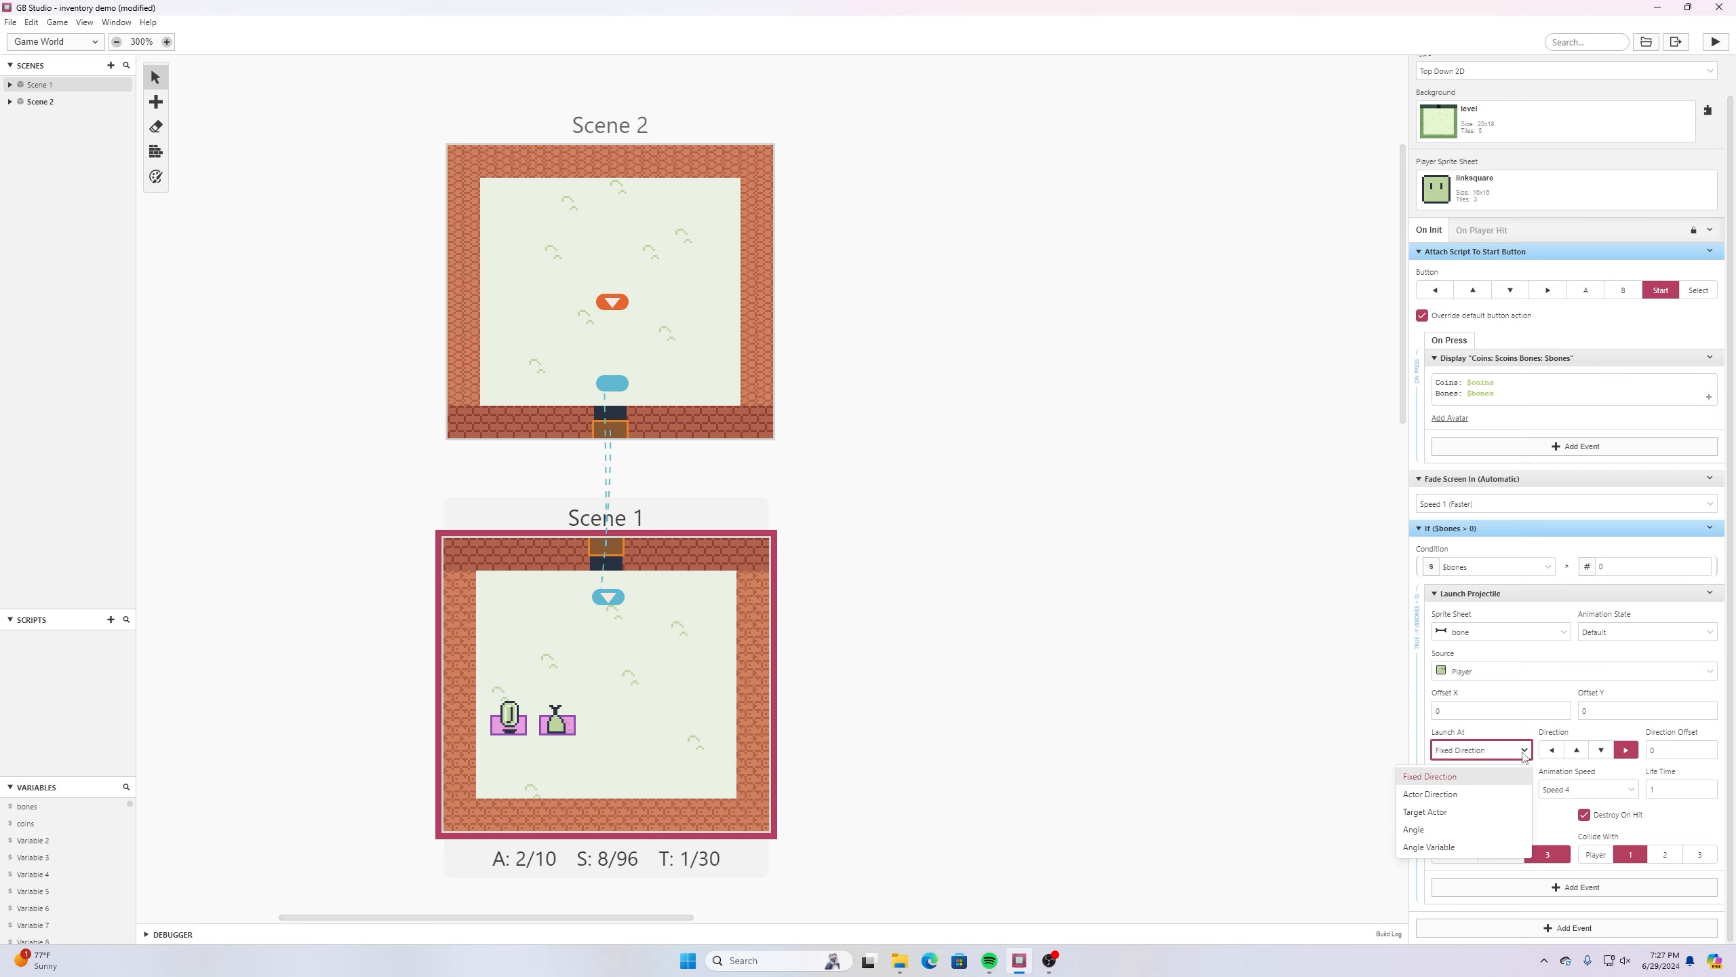
left_click(1464, 794)
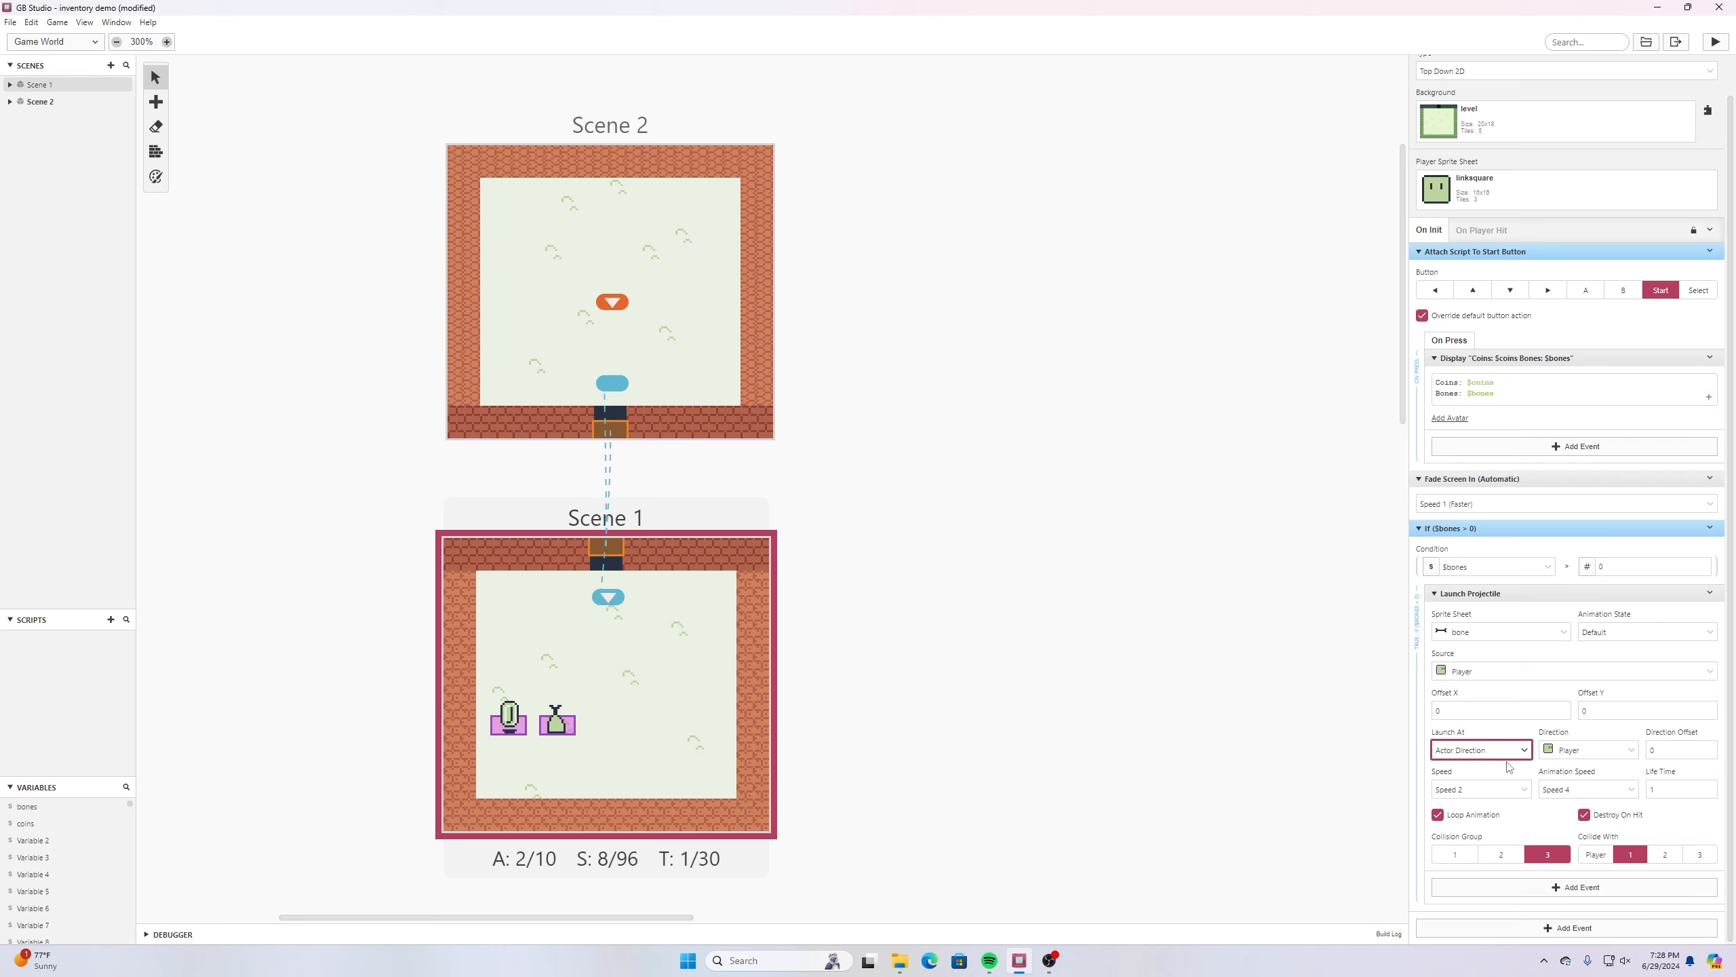
left_click(1524, 794)
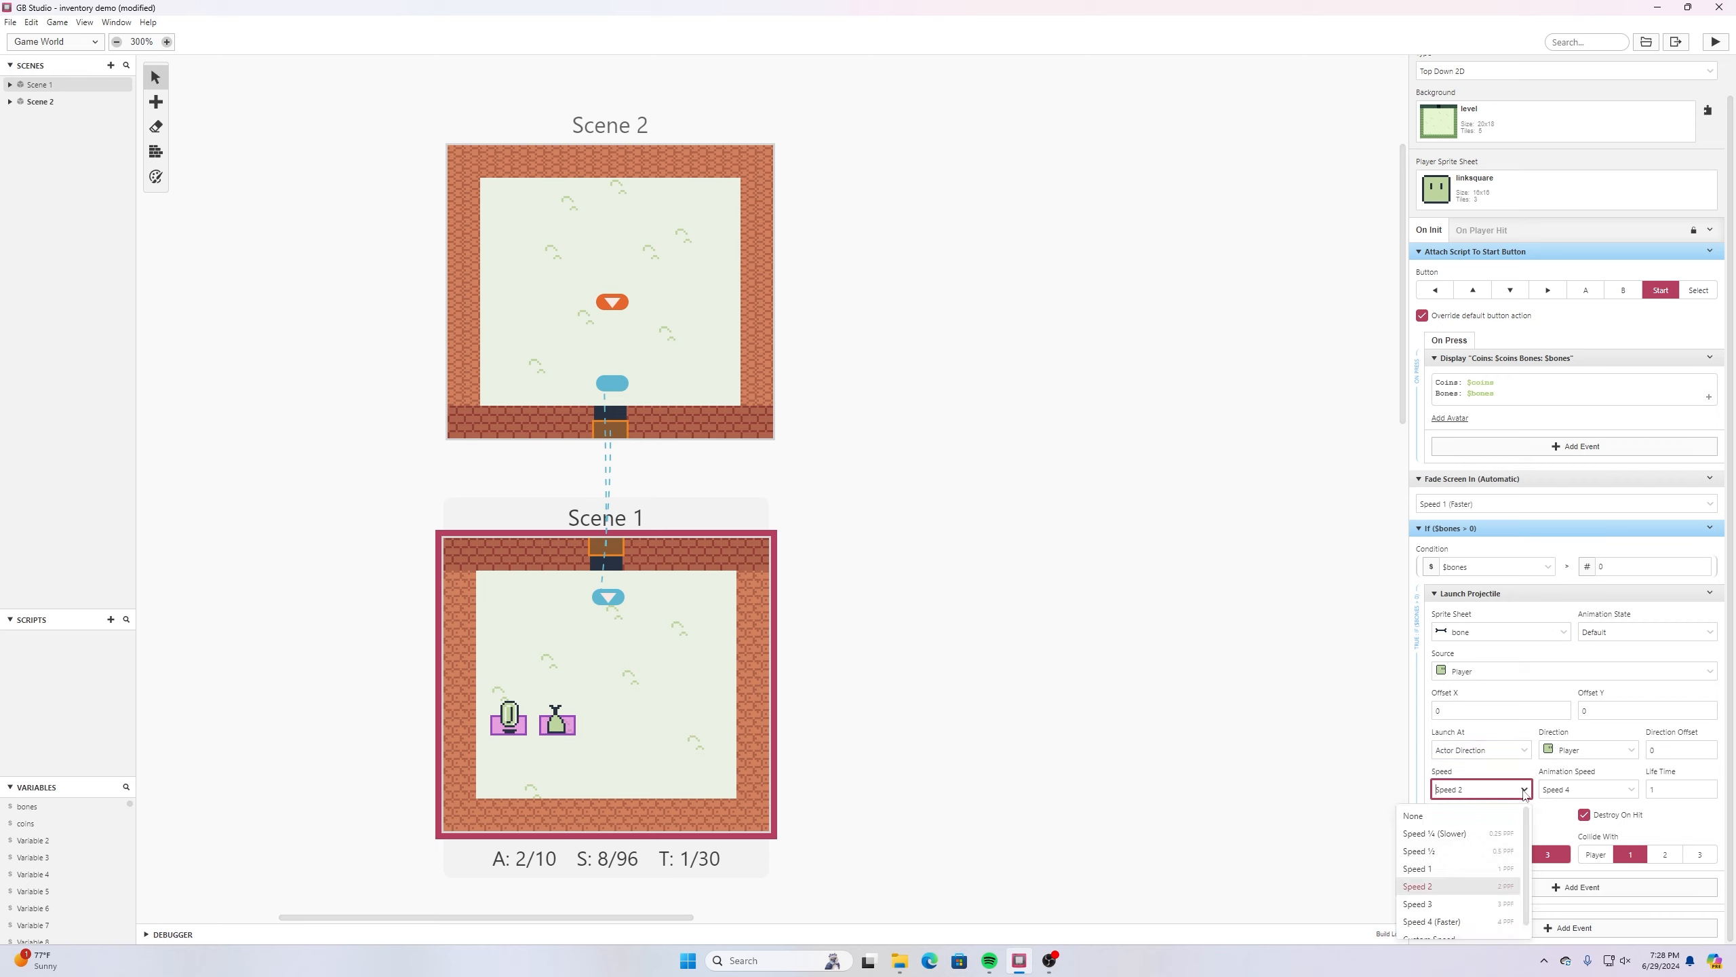
left_click(1492, 787)
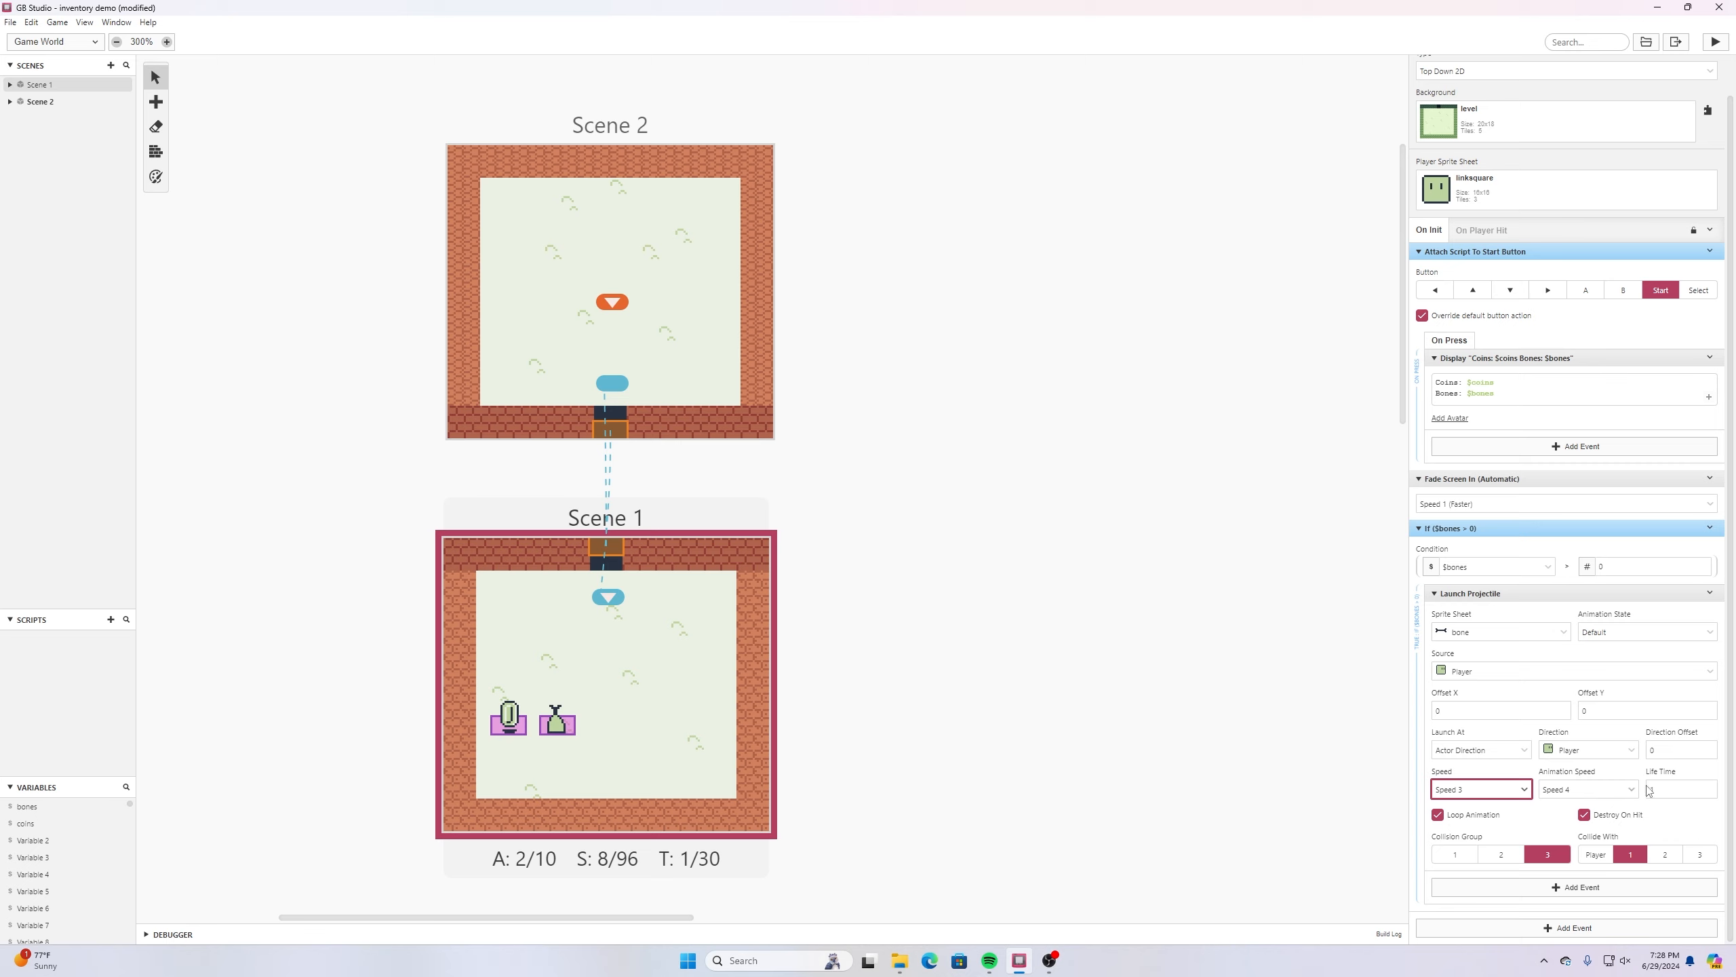
left_click(1709, 786)
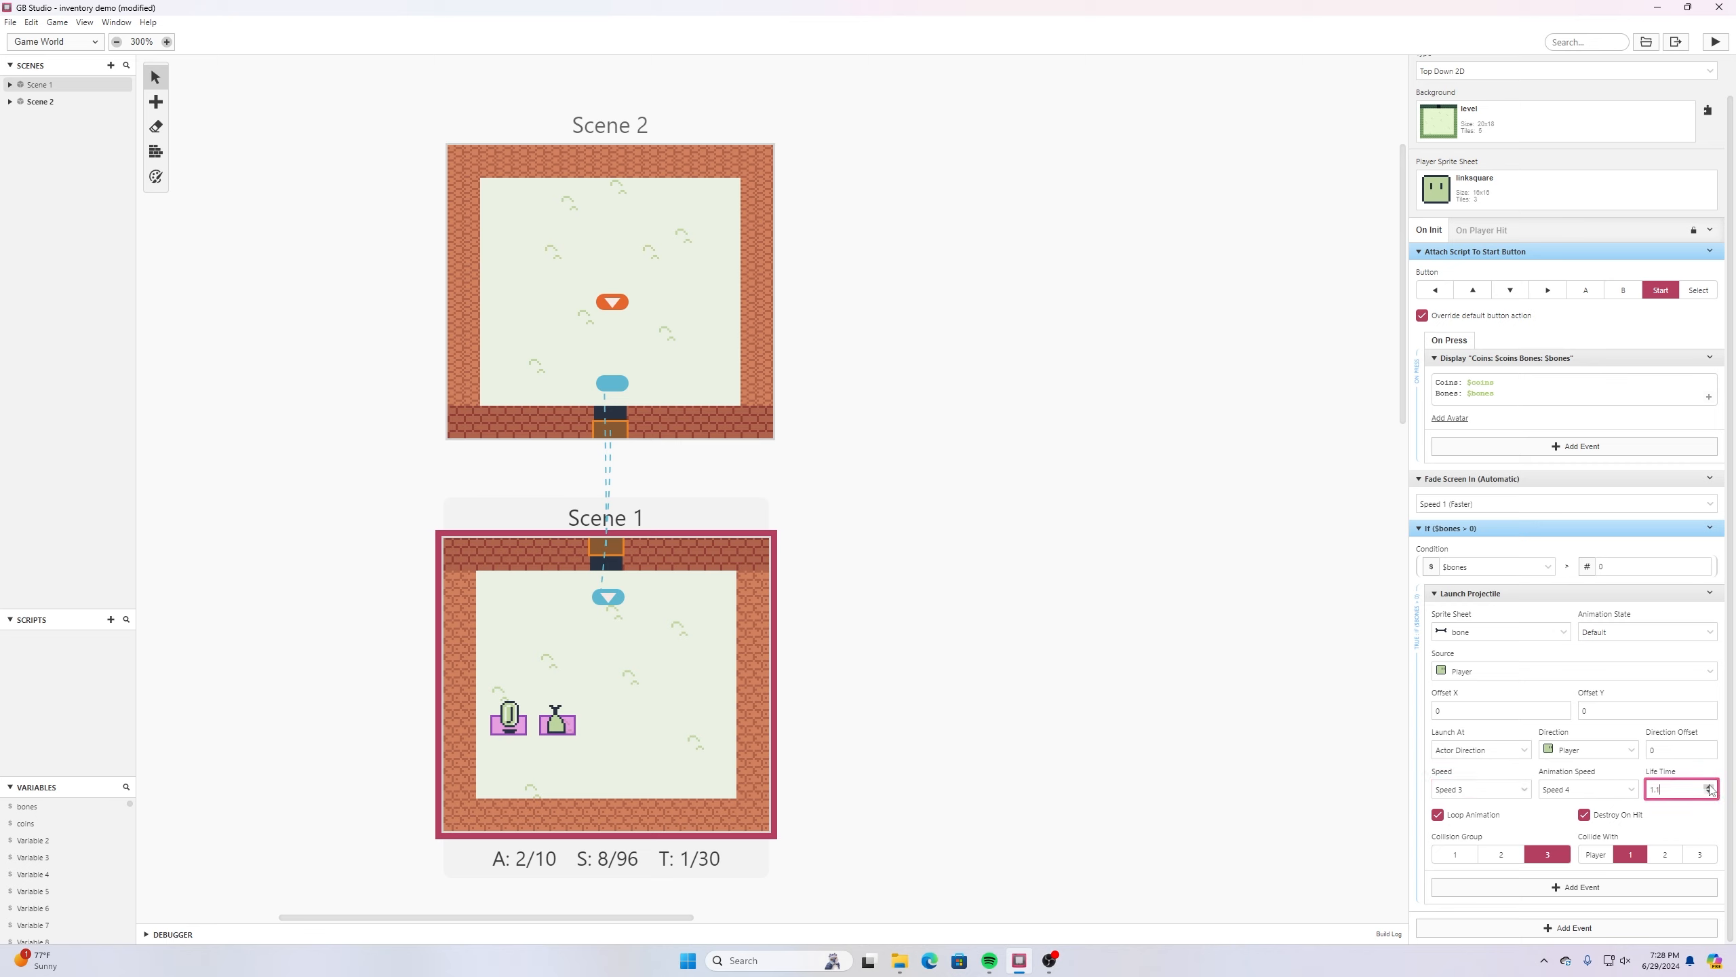
left_click(1709, 785)
left_click(1709, 785)
left_click(1709, 785)
- Put the projectile in collision group 2 and make it collide only with group 3
left_click(1552, 824)
left_click(1699, 856)
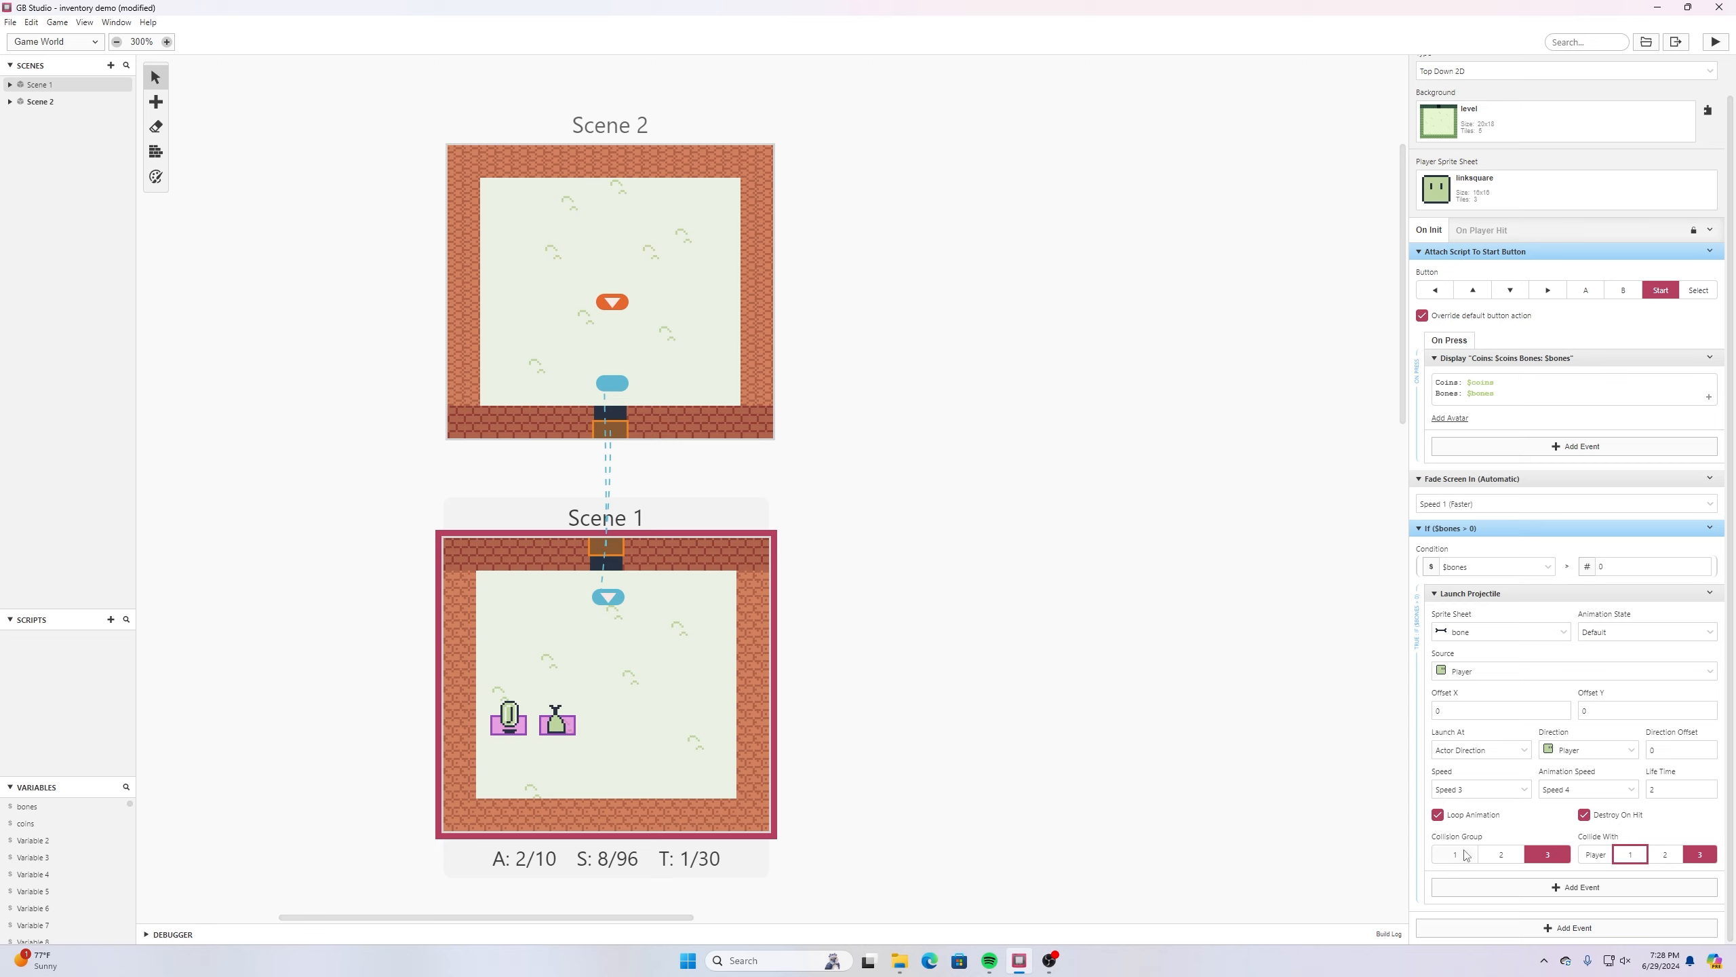
left_click(1507, 858)
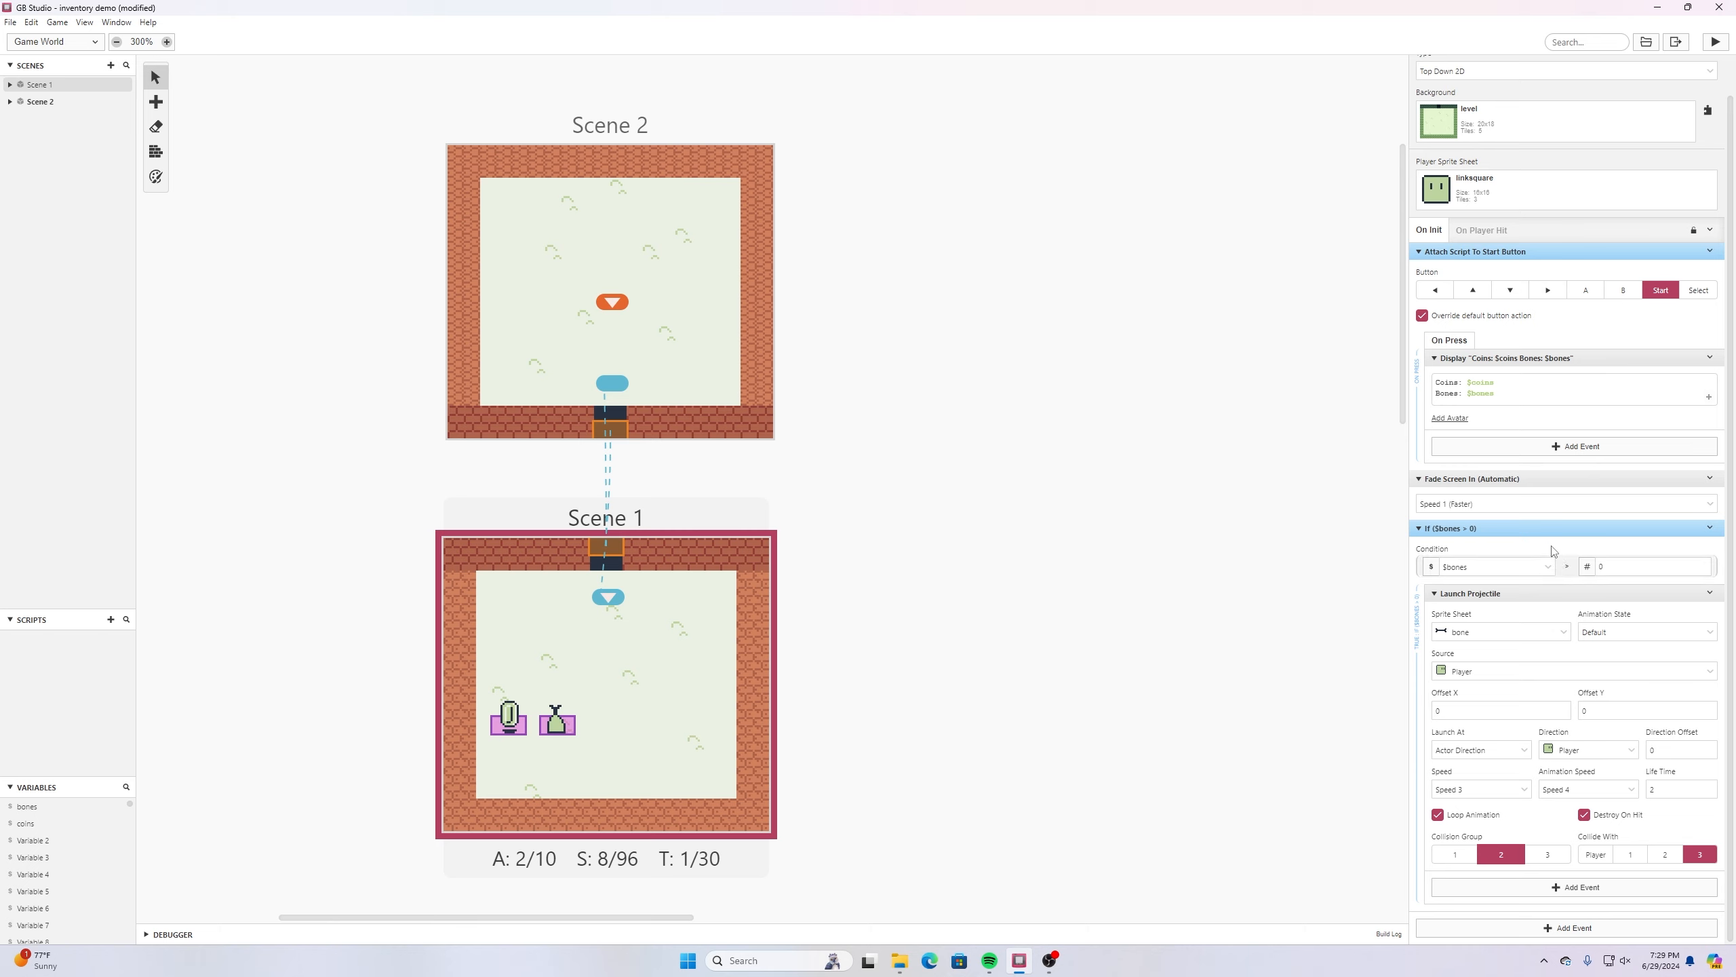
- Add a decrement event for the bones variable after the projectile launch and save the project
left_click(1570, 889)
type("decr")
key("Return")
scroll(1561, 876, "down", 1)
left_click(1545, 855)
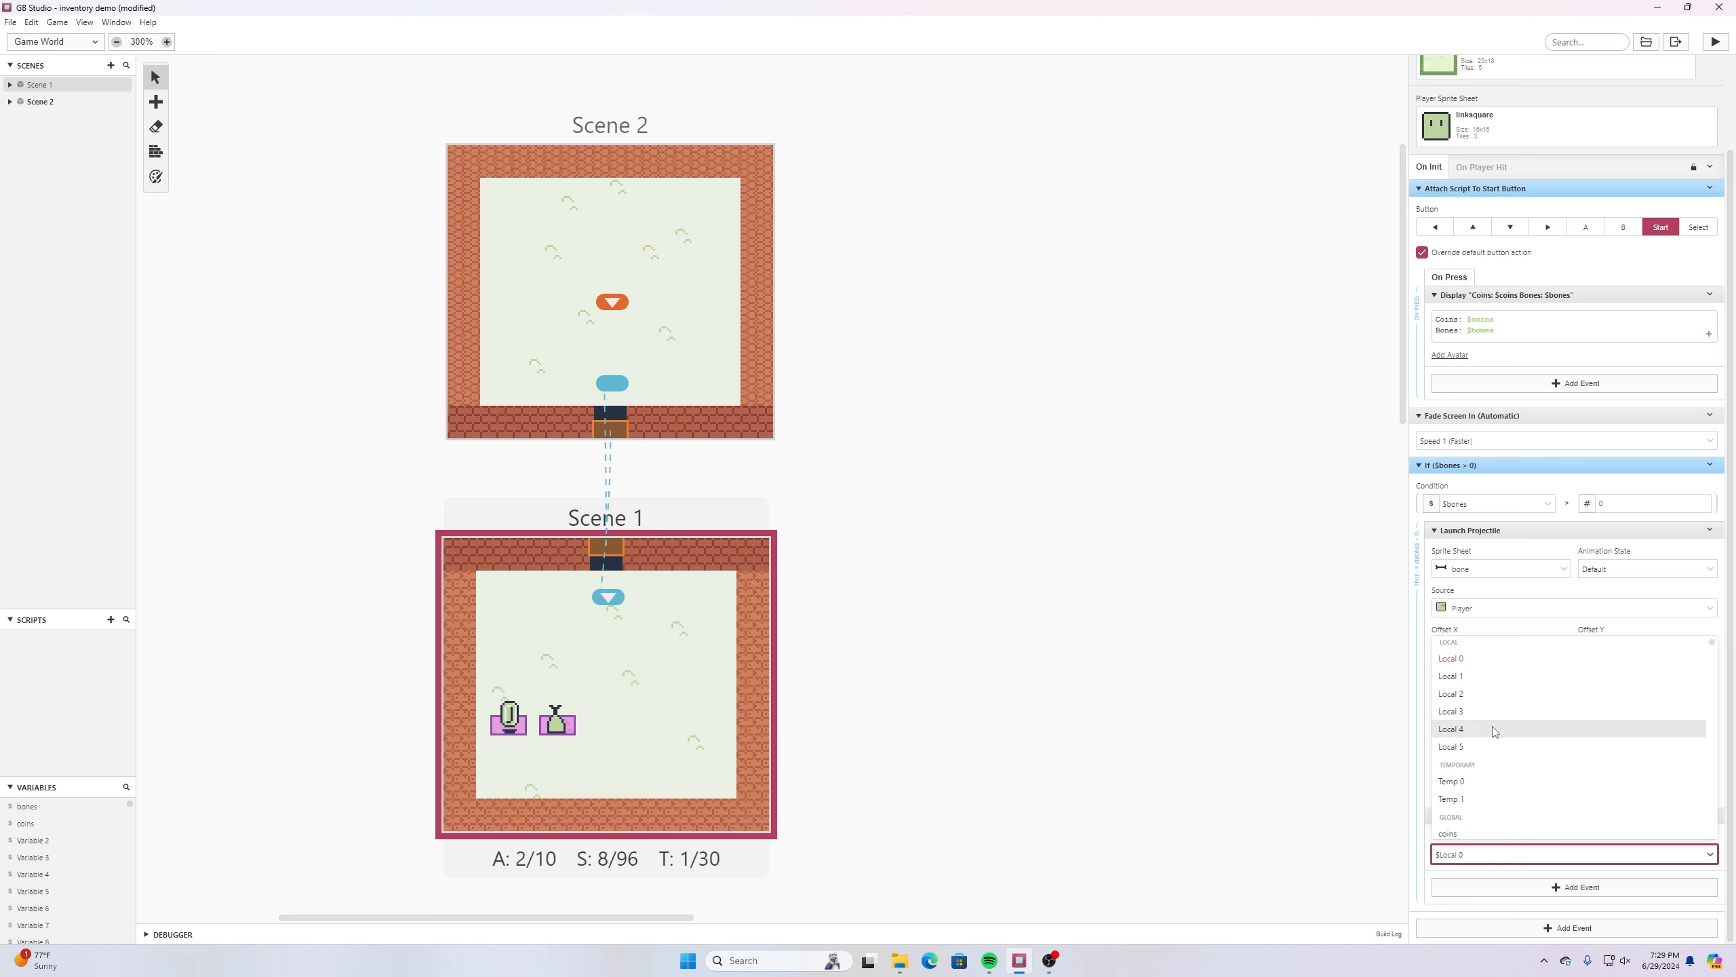
scroll(1475, 775, "down", 1)
left_click(1471, 784)
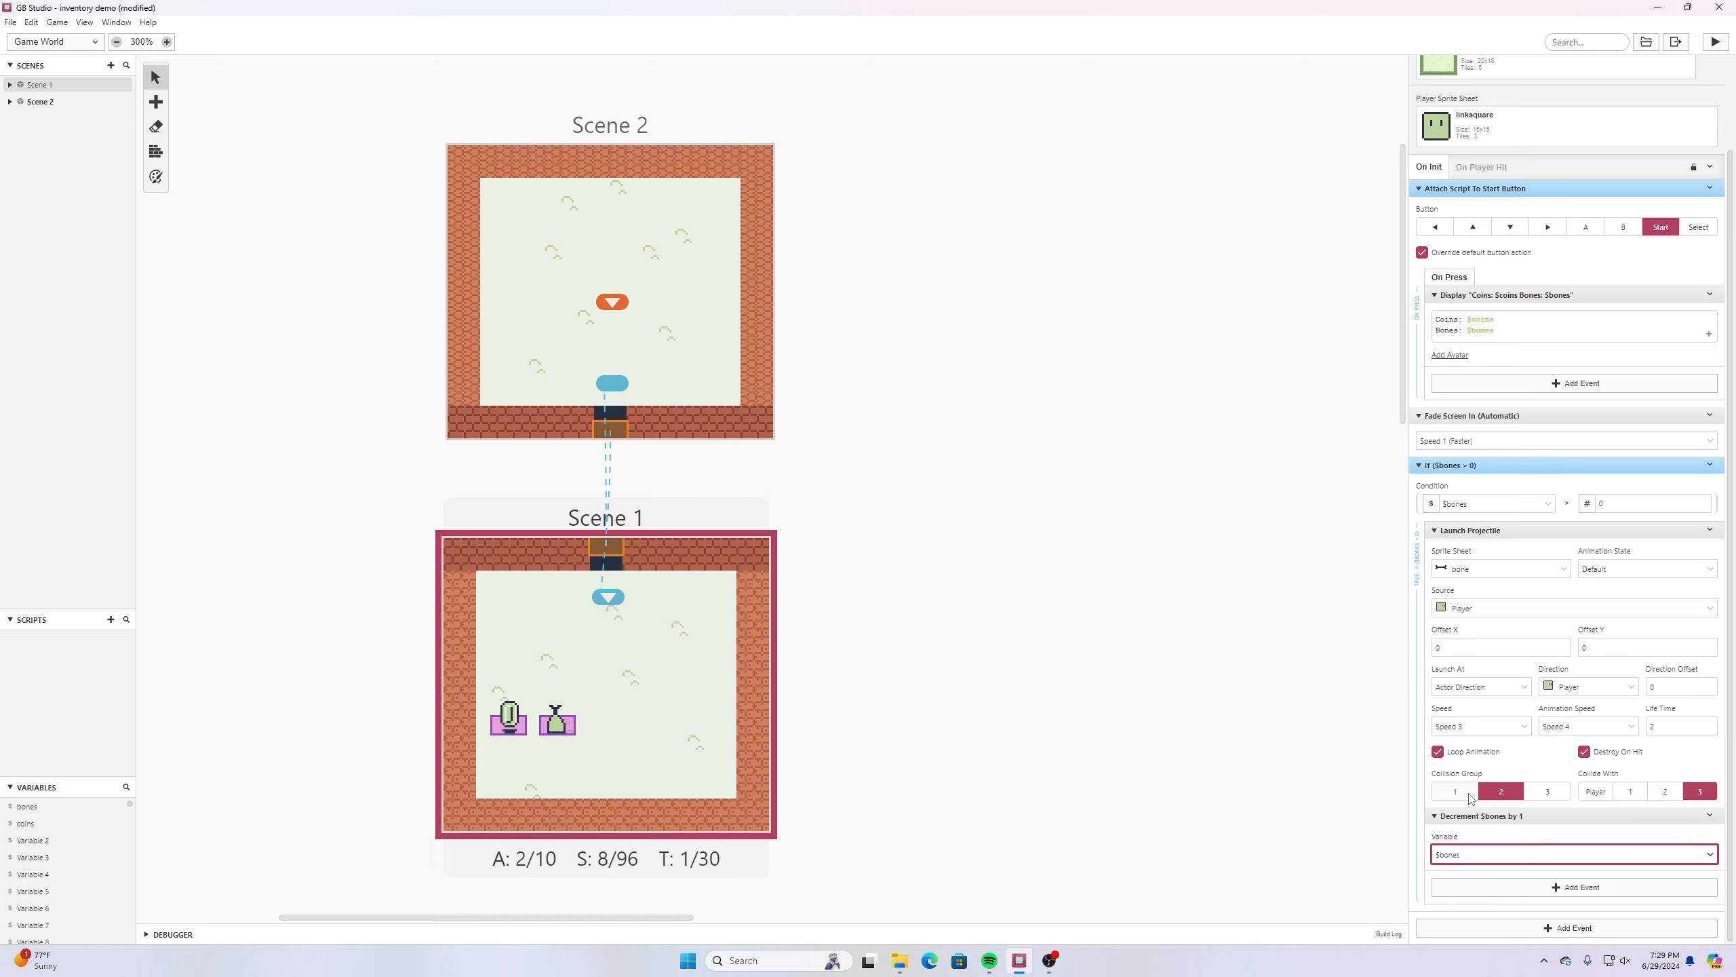
left_click(1403, 786)
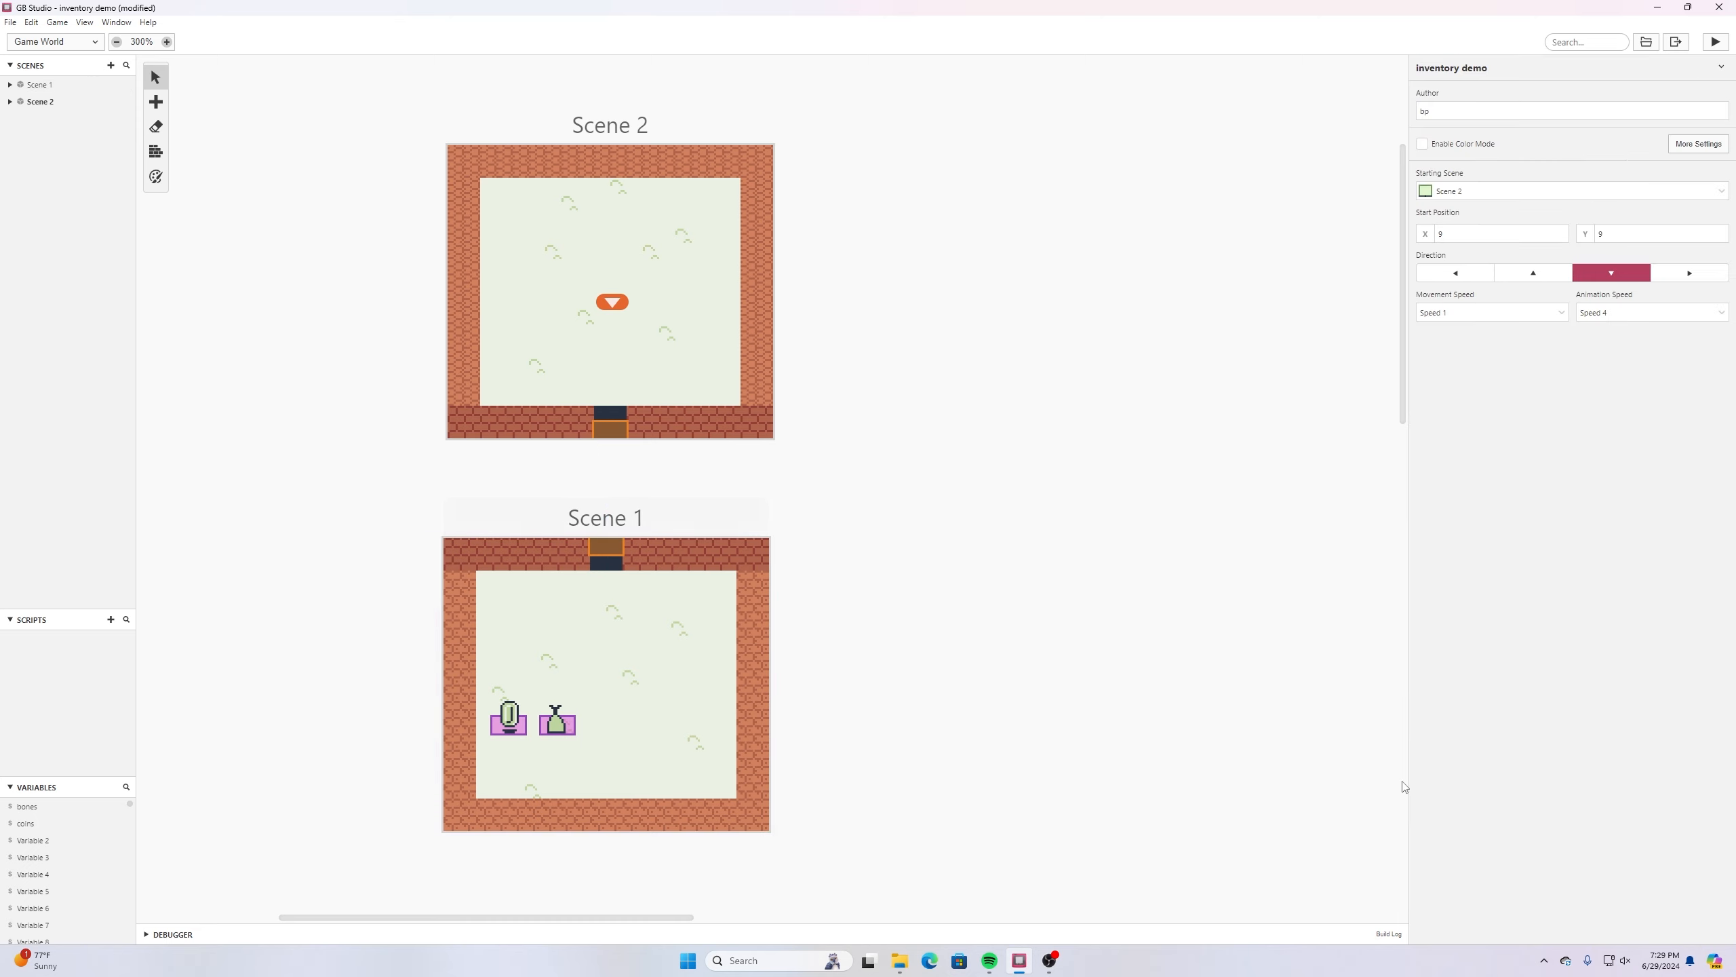
left_click(10, 22)
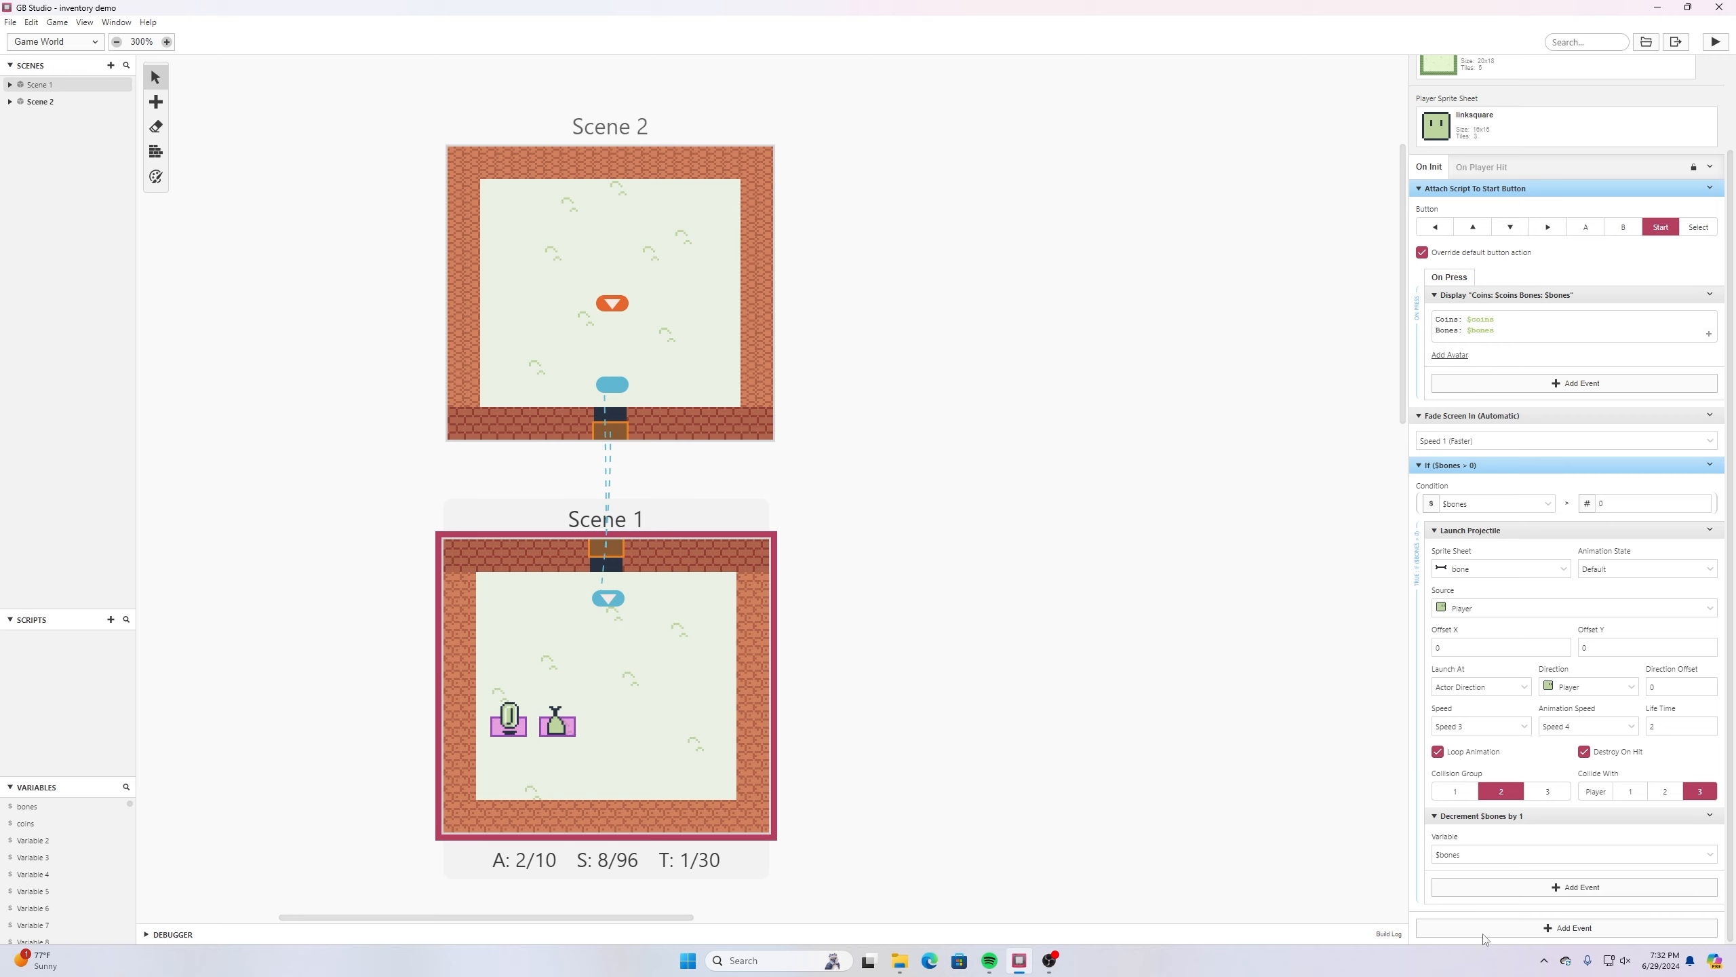
- Add an Attach Script To Button event for the B button to Scene 1's On Init script
left_click(1556, 928)
type("attach")
key("Return")
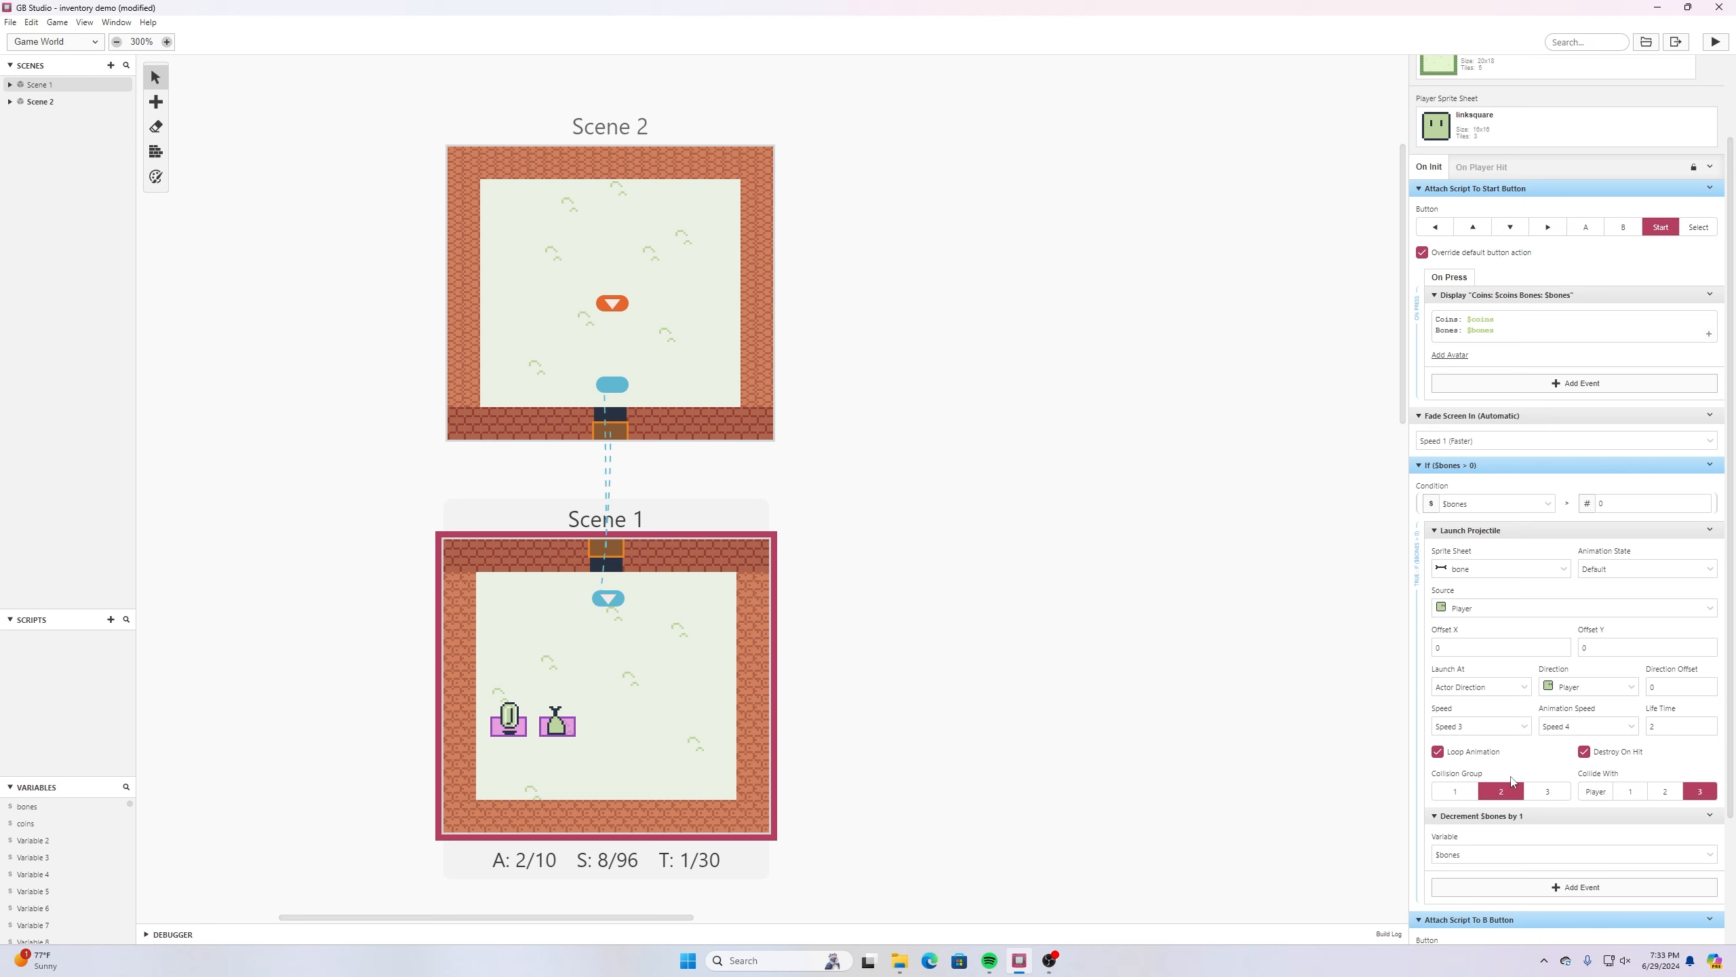
scroll(1508, 769, "down", 3)
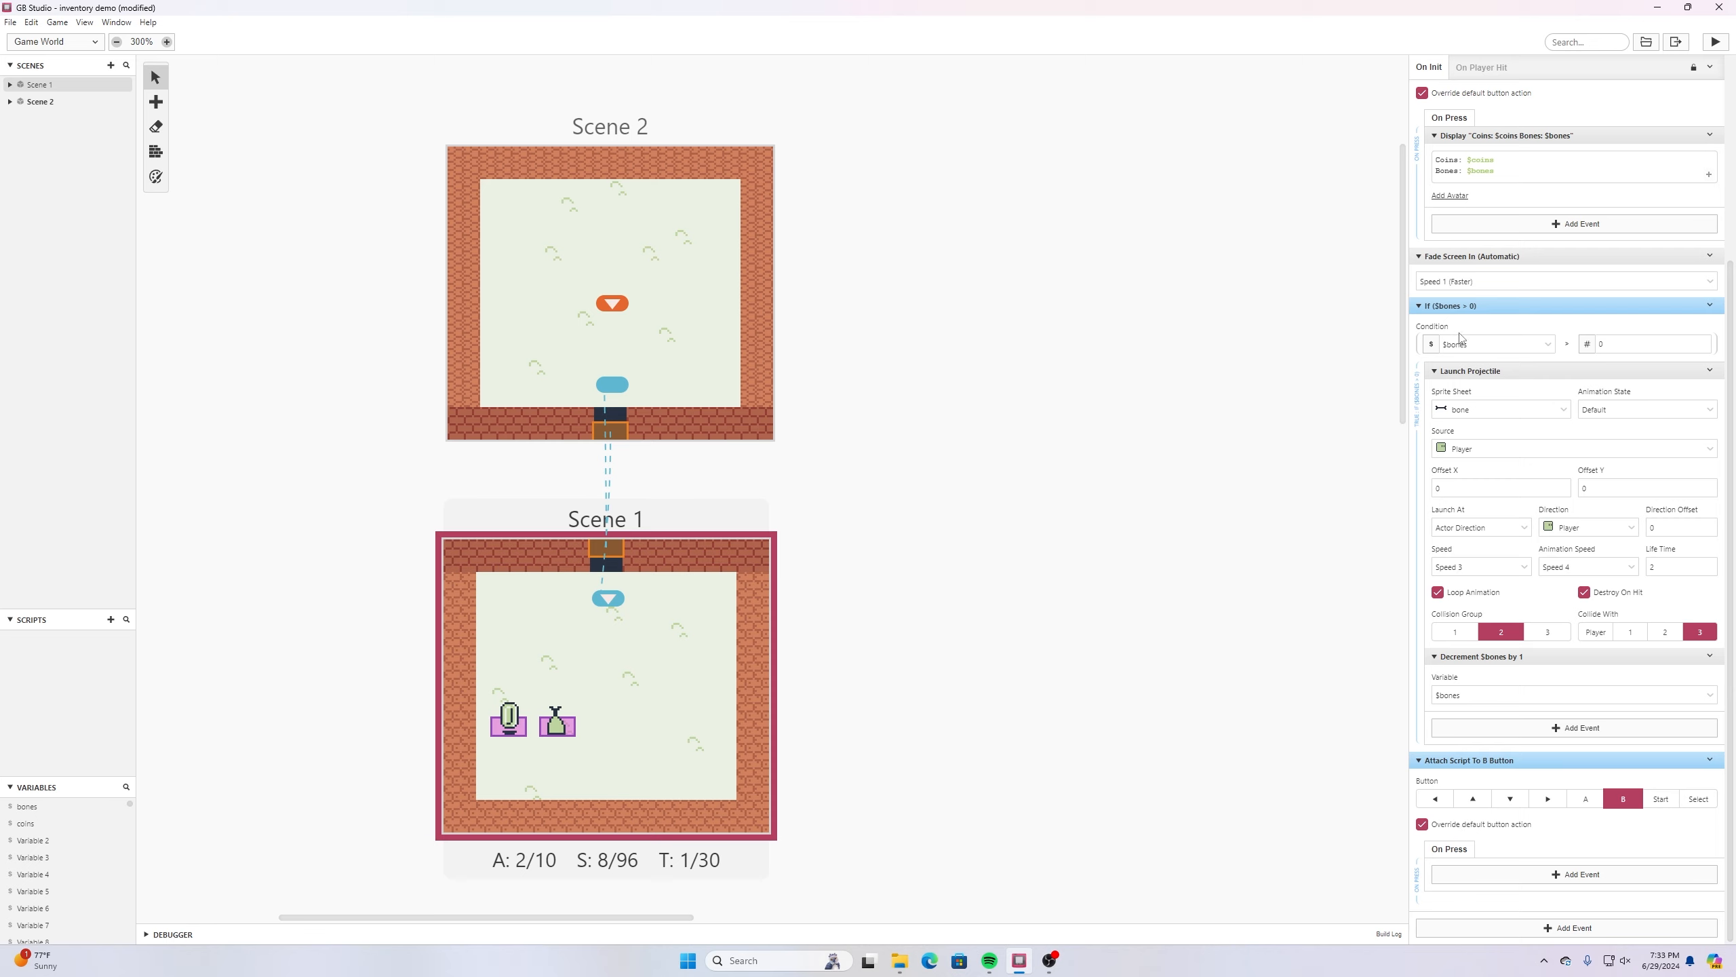
- Move the bones condition into the B button's On Press script, place that event before Fade Screen In, and save the project
left_click_drag(1548, 312, 1559, 693)
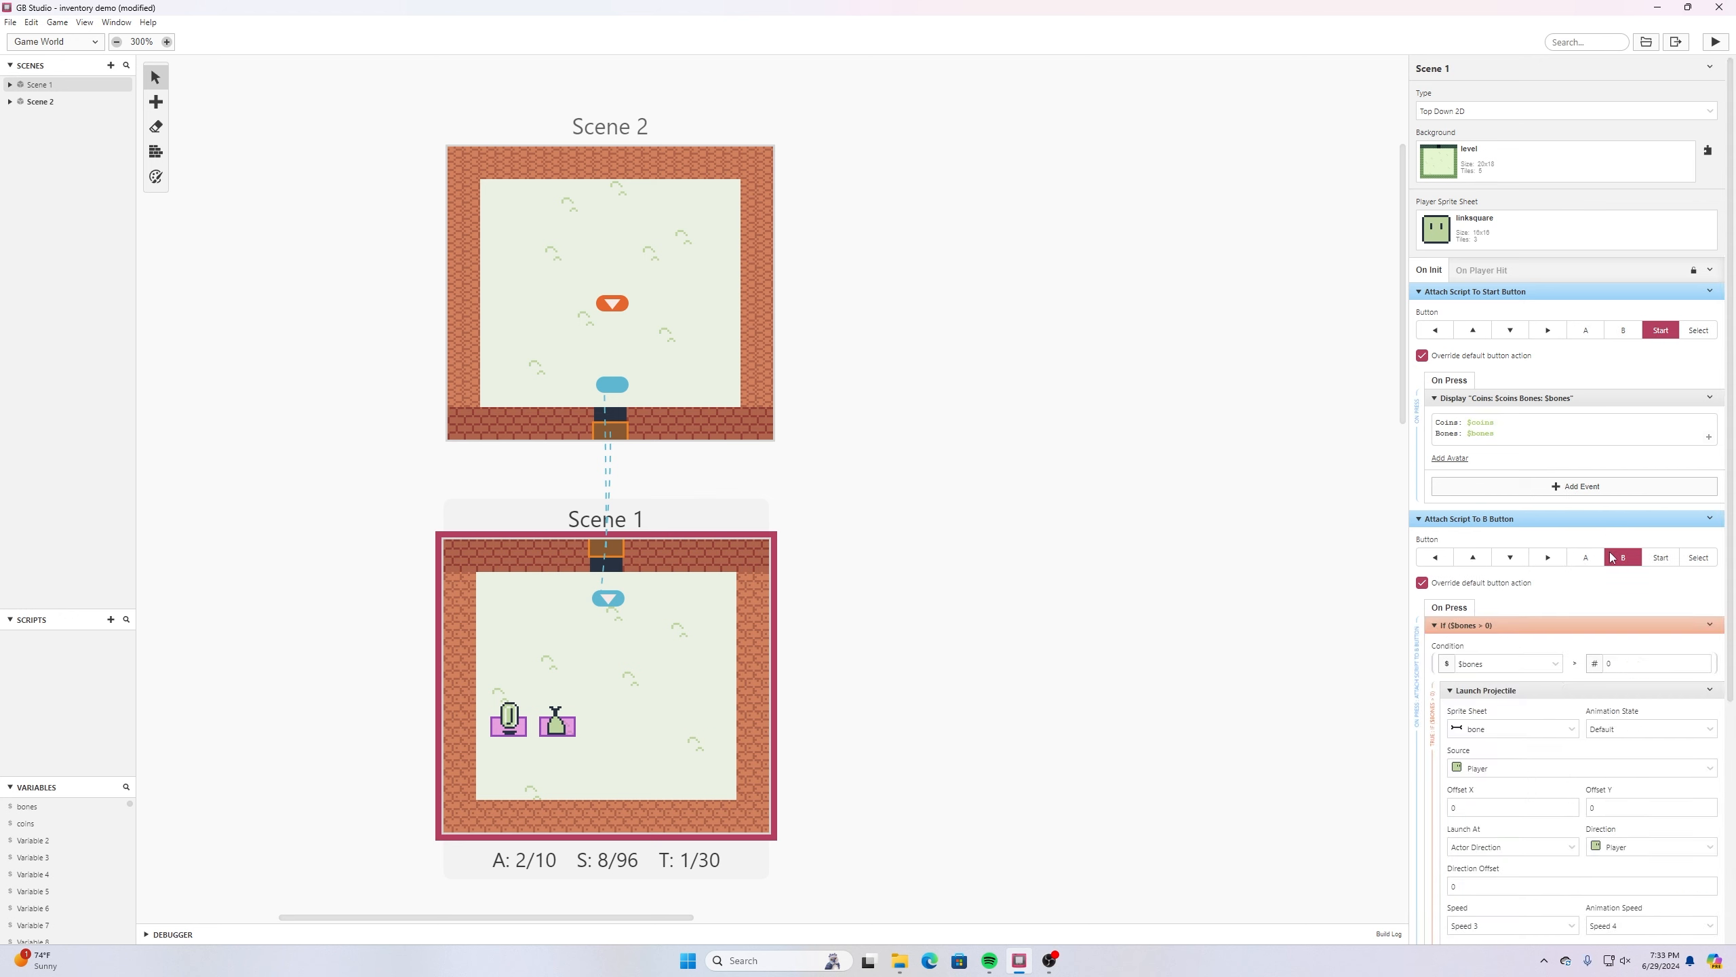
scroll(1627, 559, "down", 4)
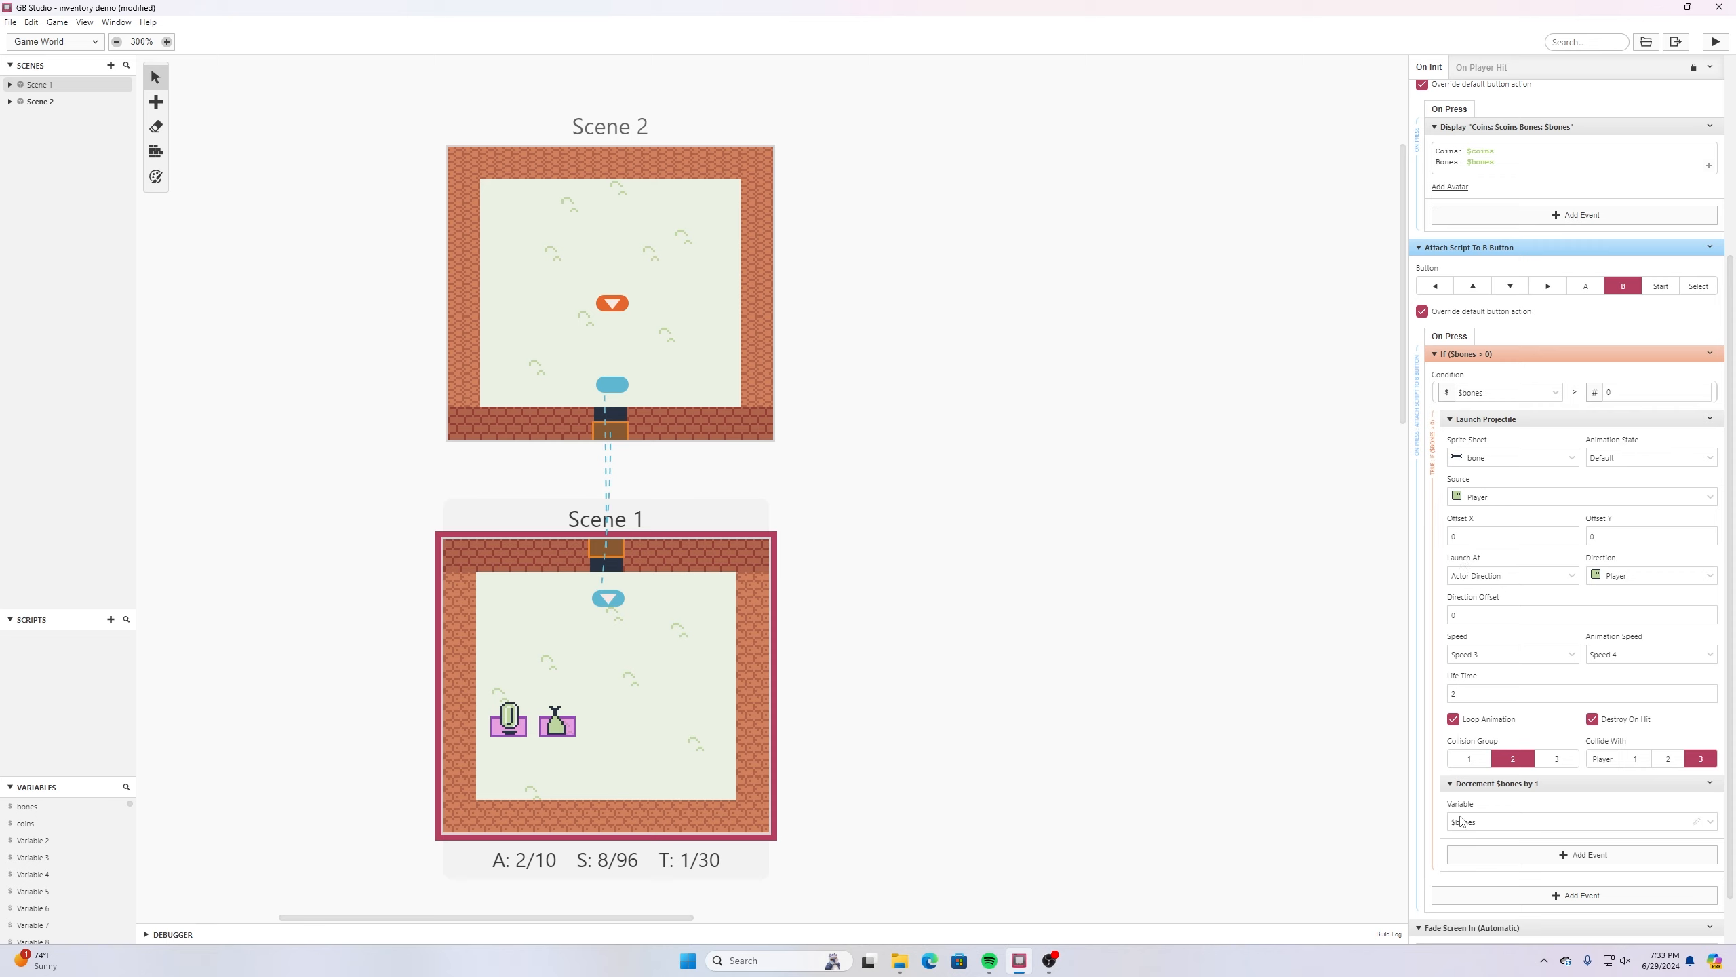
left_click(9, 22)
left_click(34, 85)
- Run the game, collect the meat in Scene 1, throw a bone with the B button, and check the inventory counts
left_click(1713, 42)
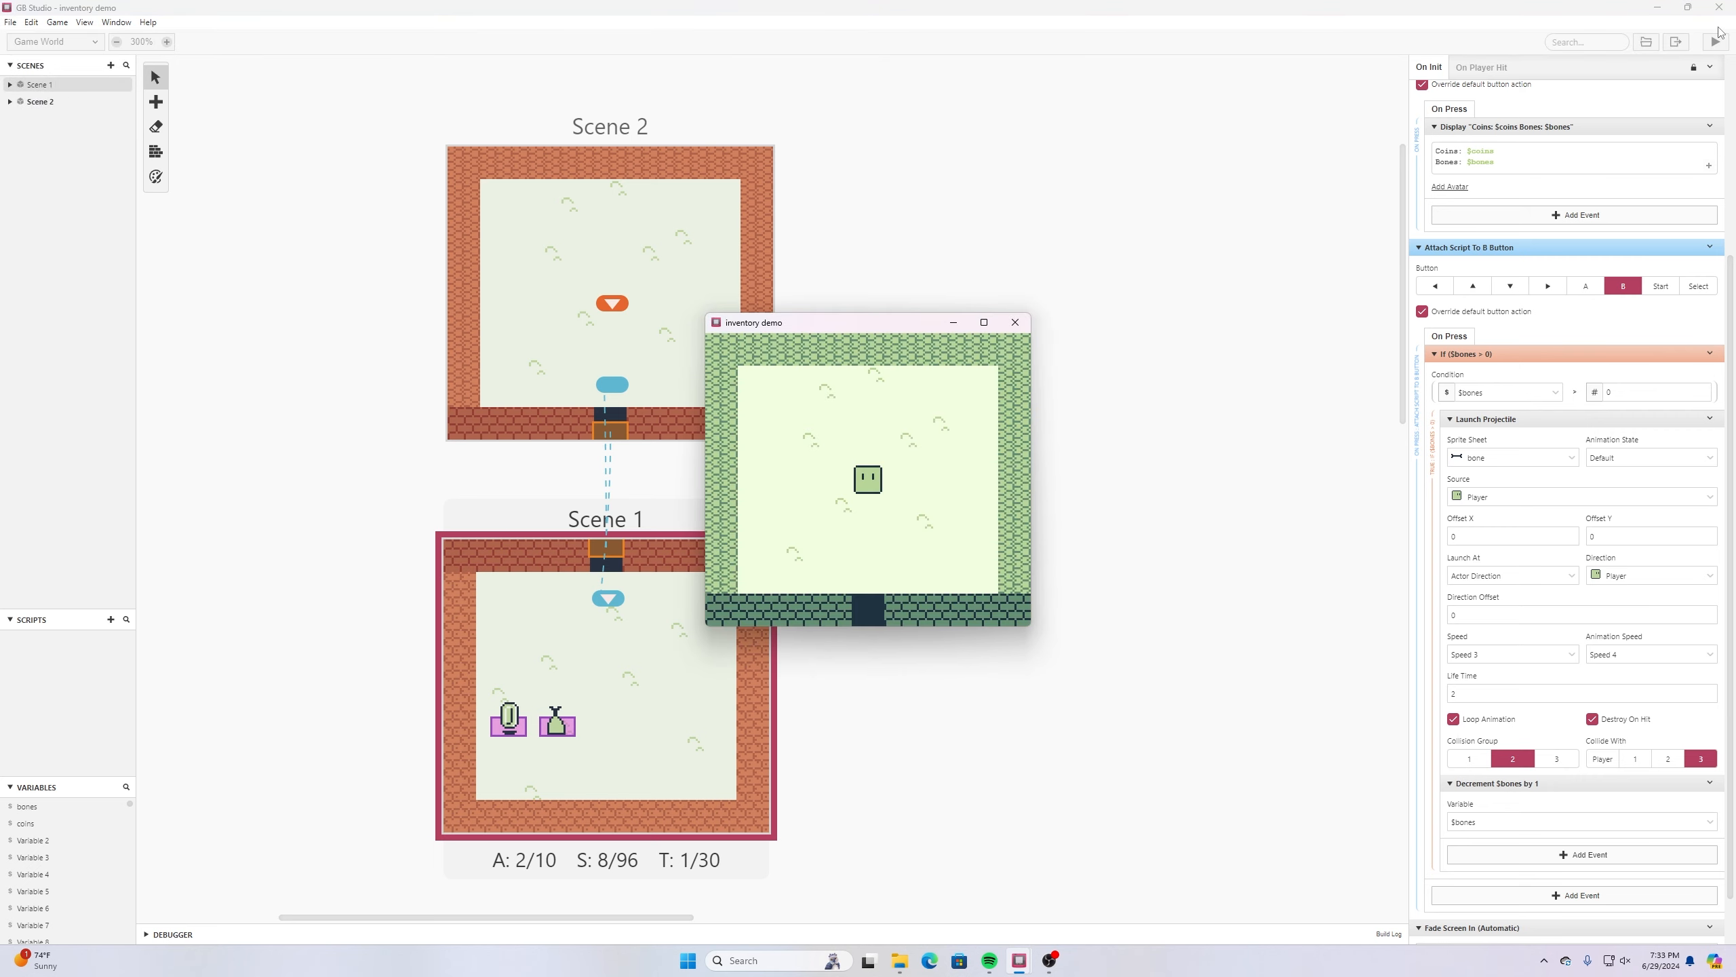
key("Down")
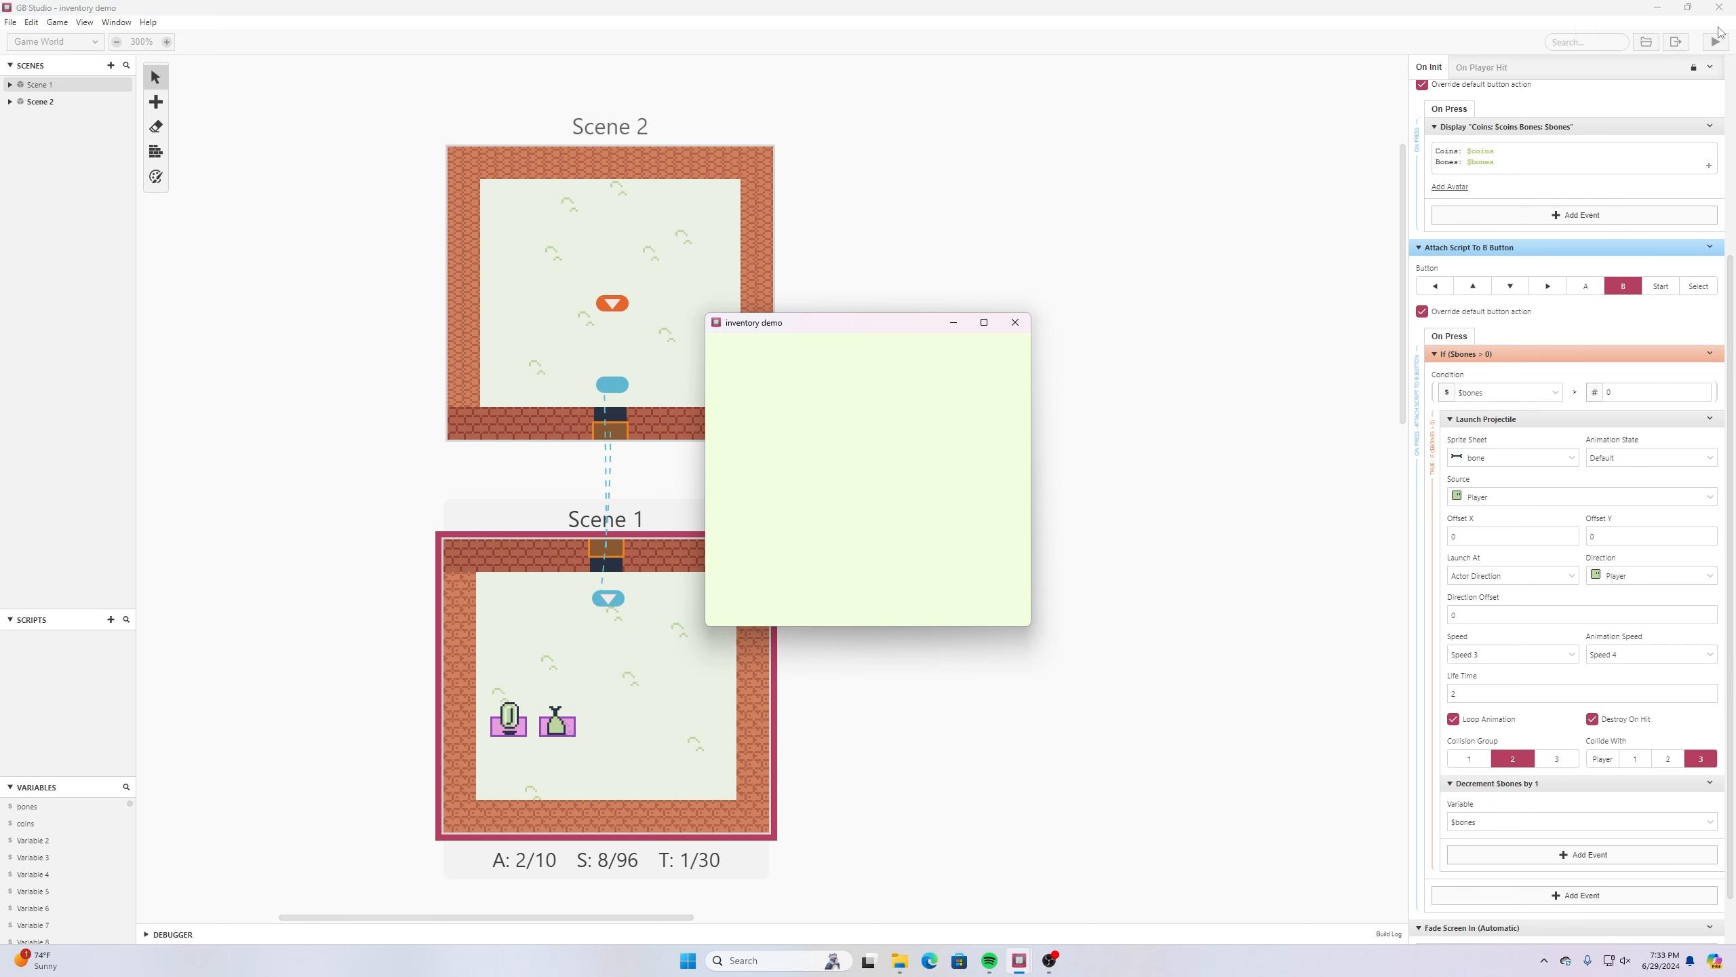
key("Down")
key("Left")
key("Right")
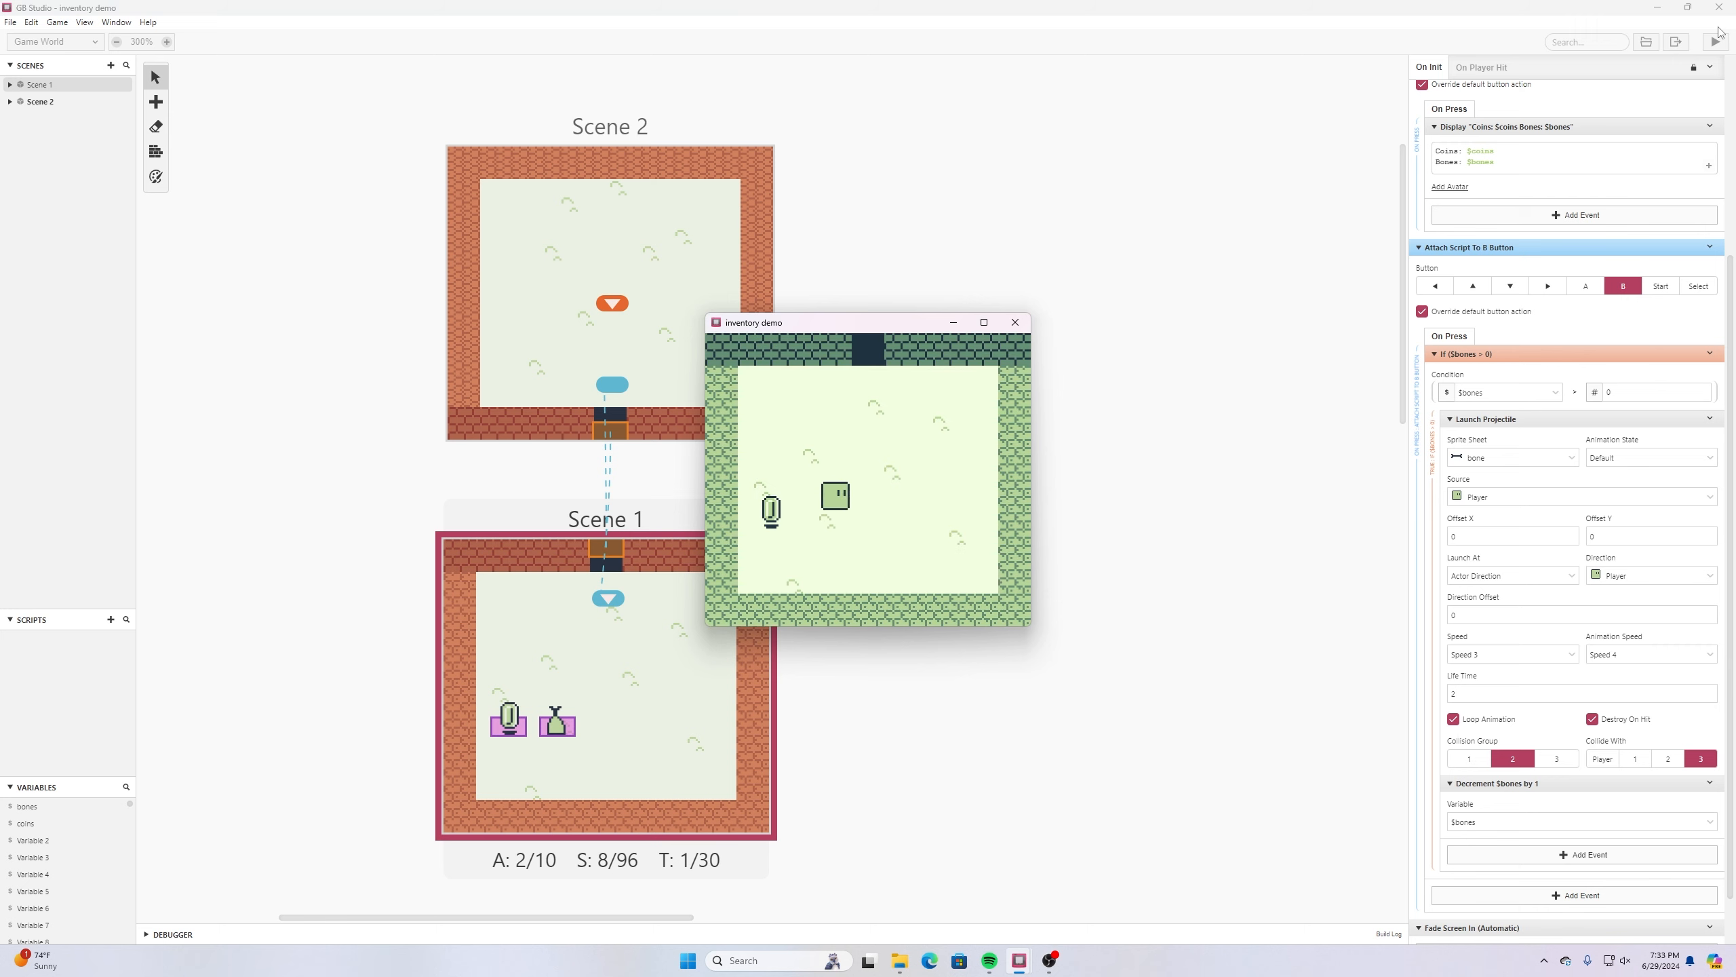
key("x")
key("Right")
key("Return")
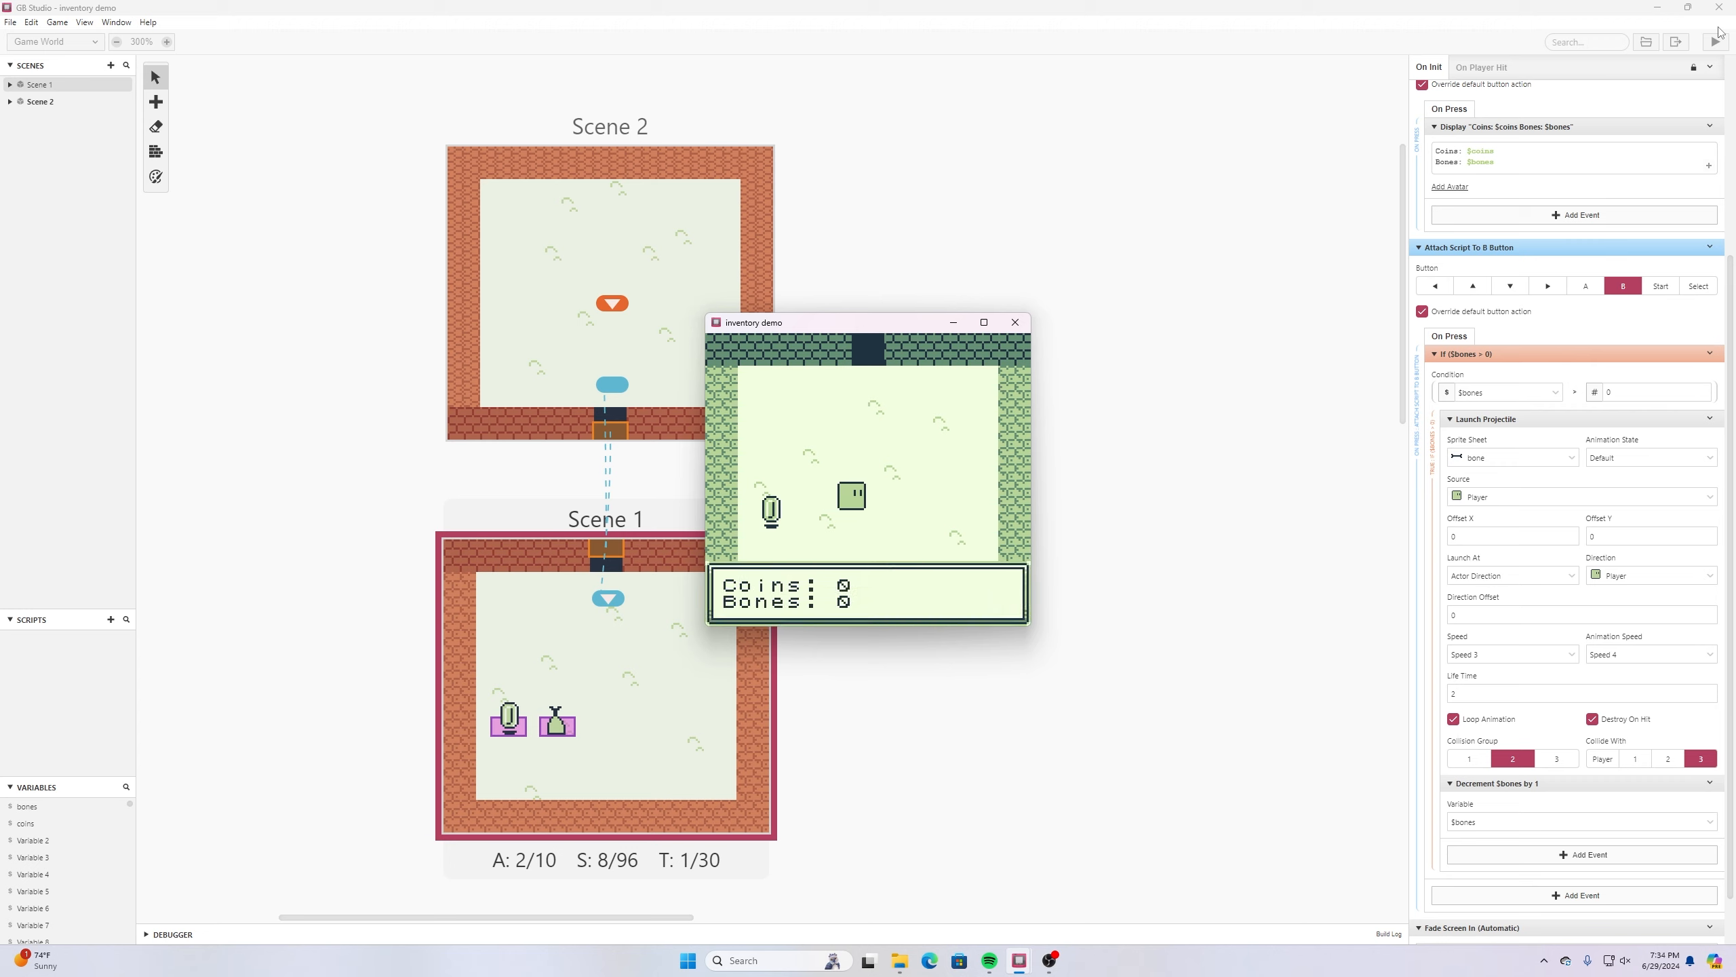
key("z")
key("Up")
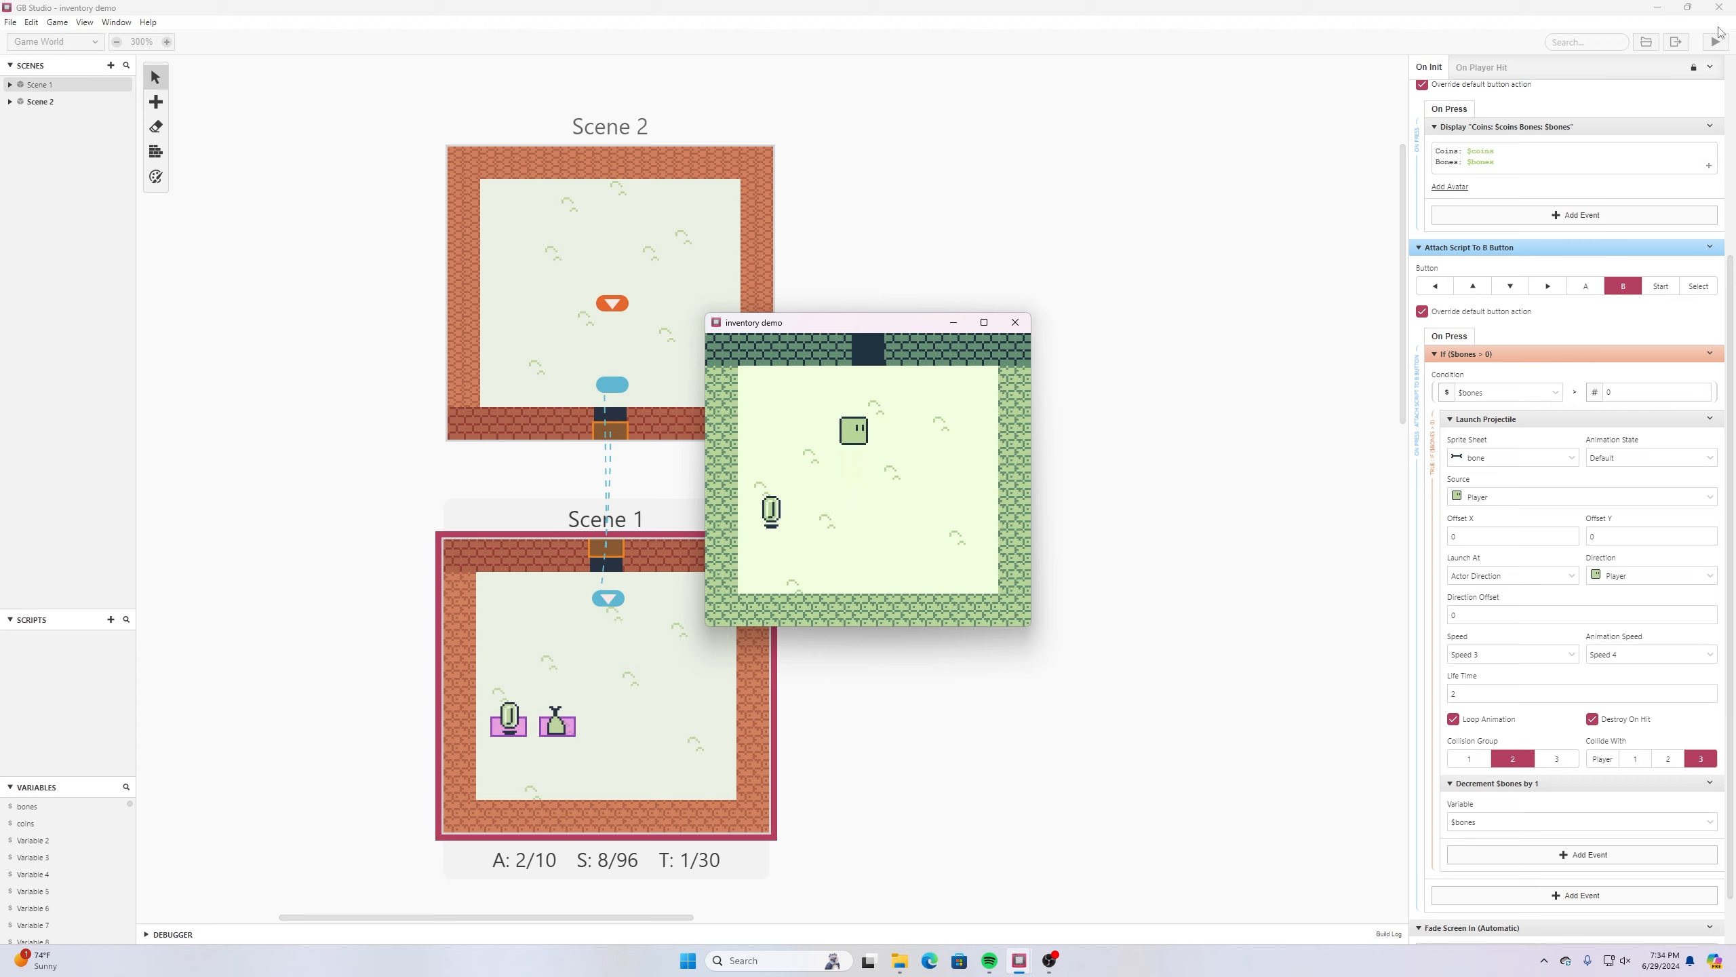
- Re-enter Scene 1 through Scene 2 in the running game and collect both the meat and the coin
key("Right")
key("Up")
key("Down")
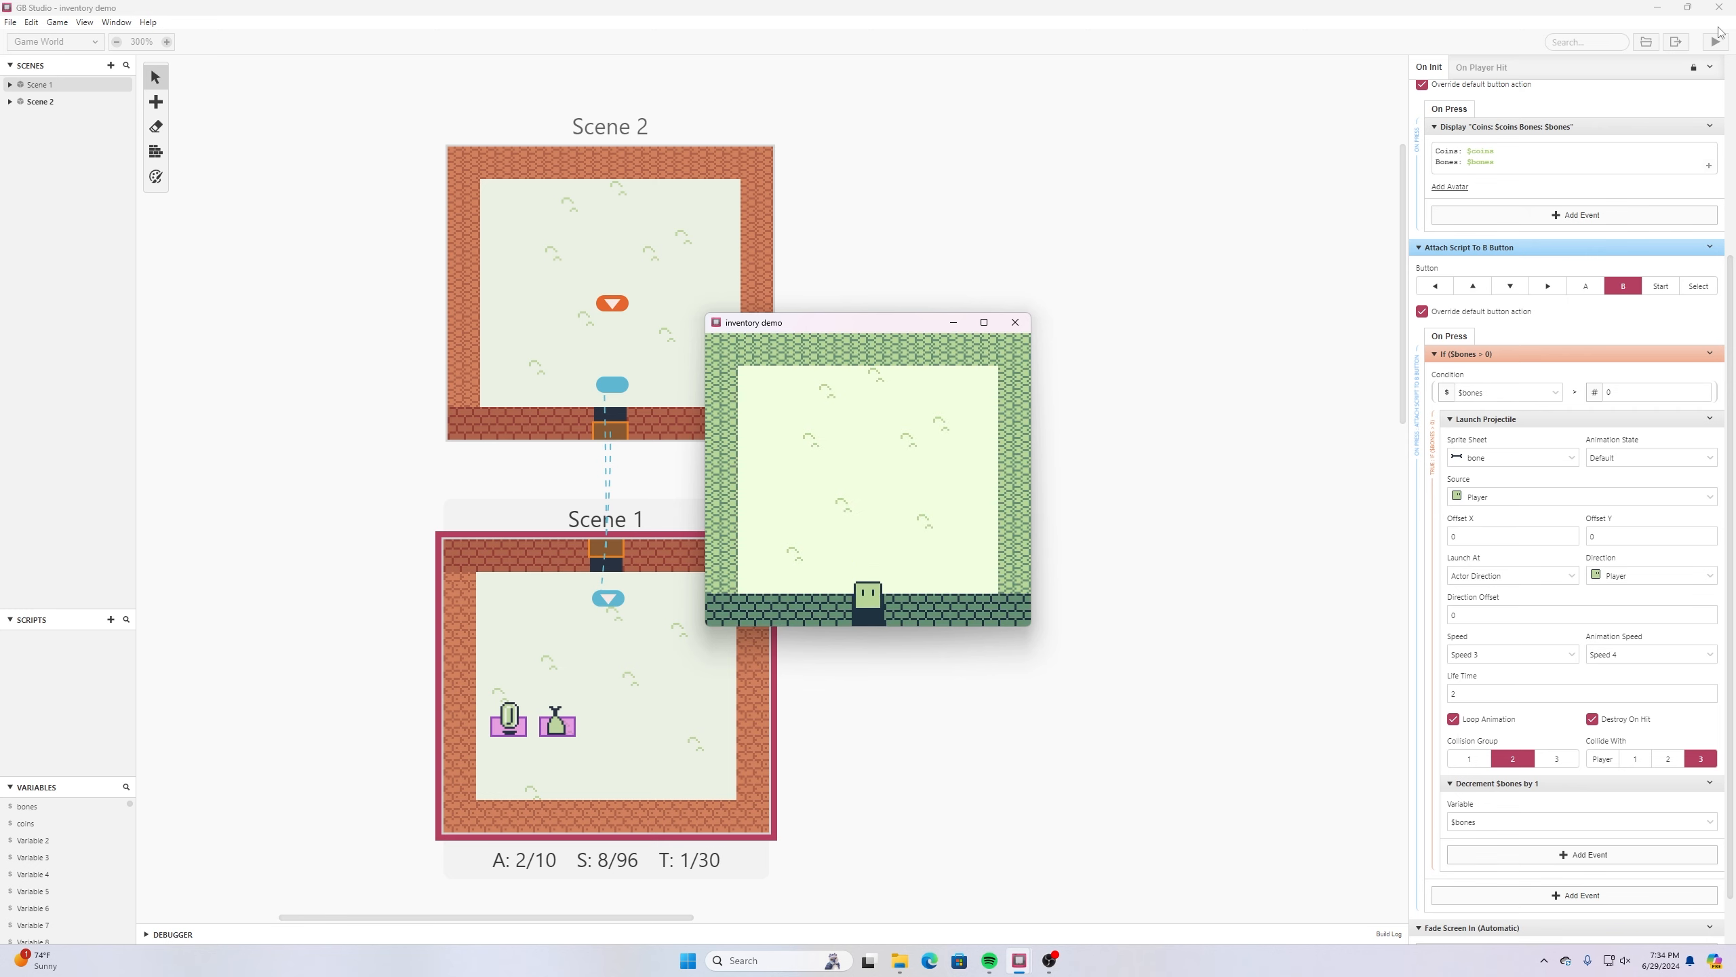
key("Down")
key("Left")
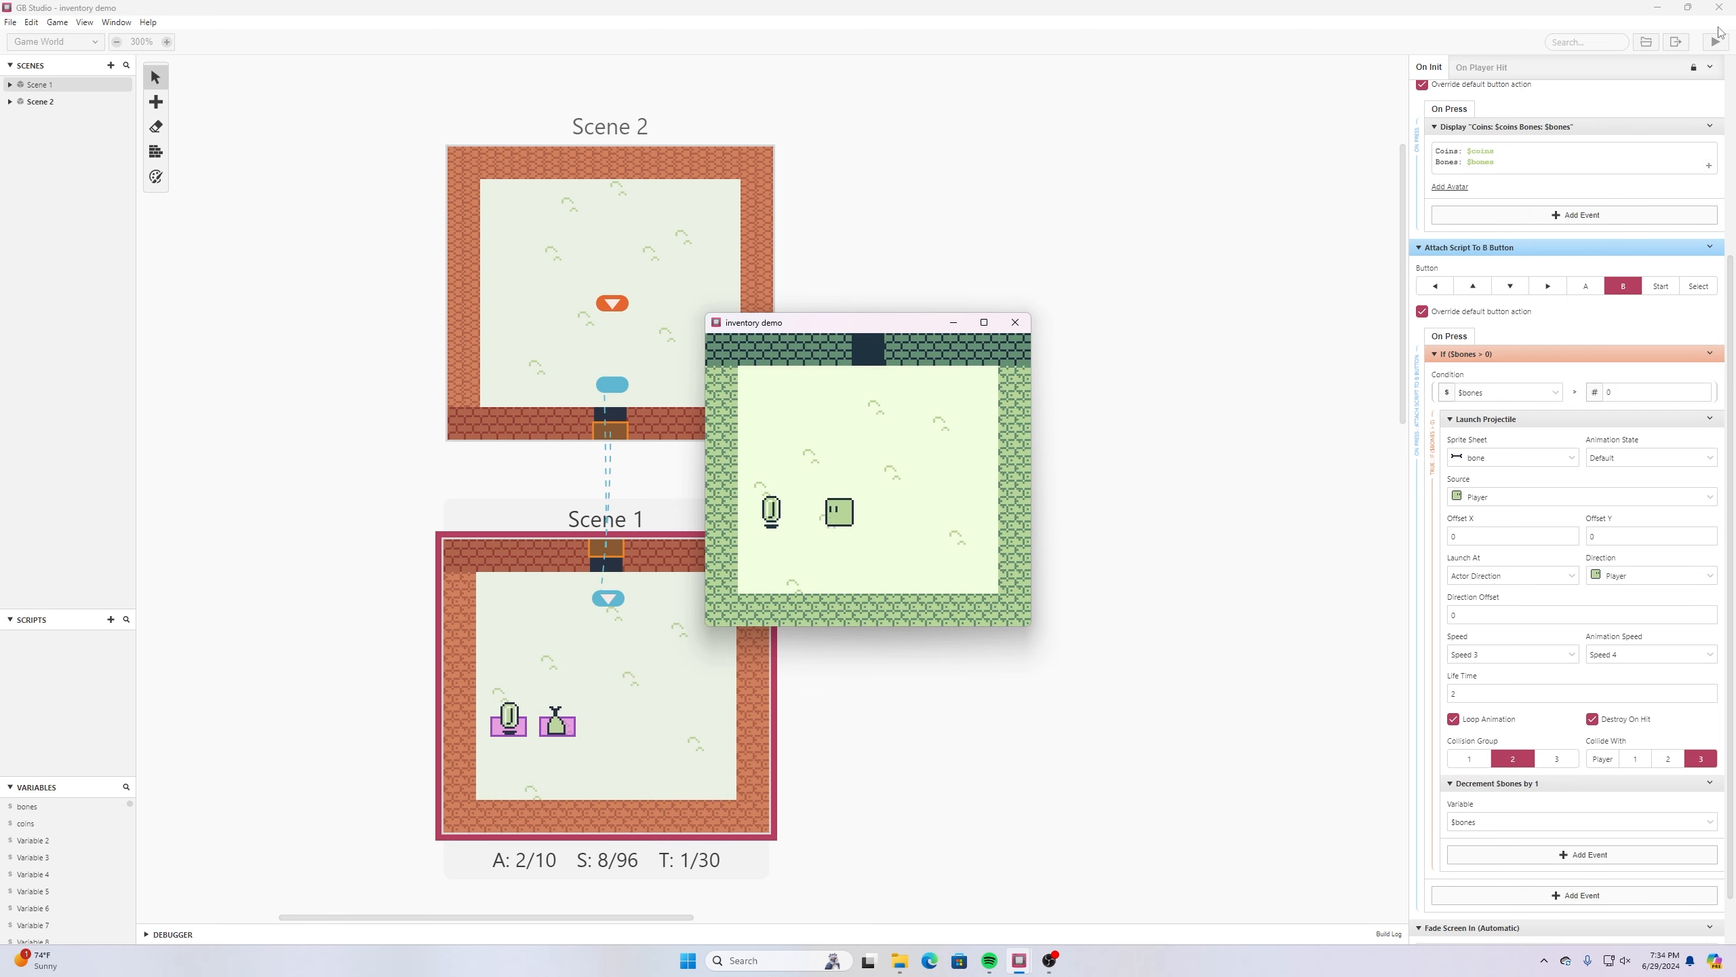
key("Right")
key("Right")
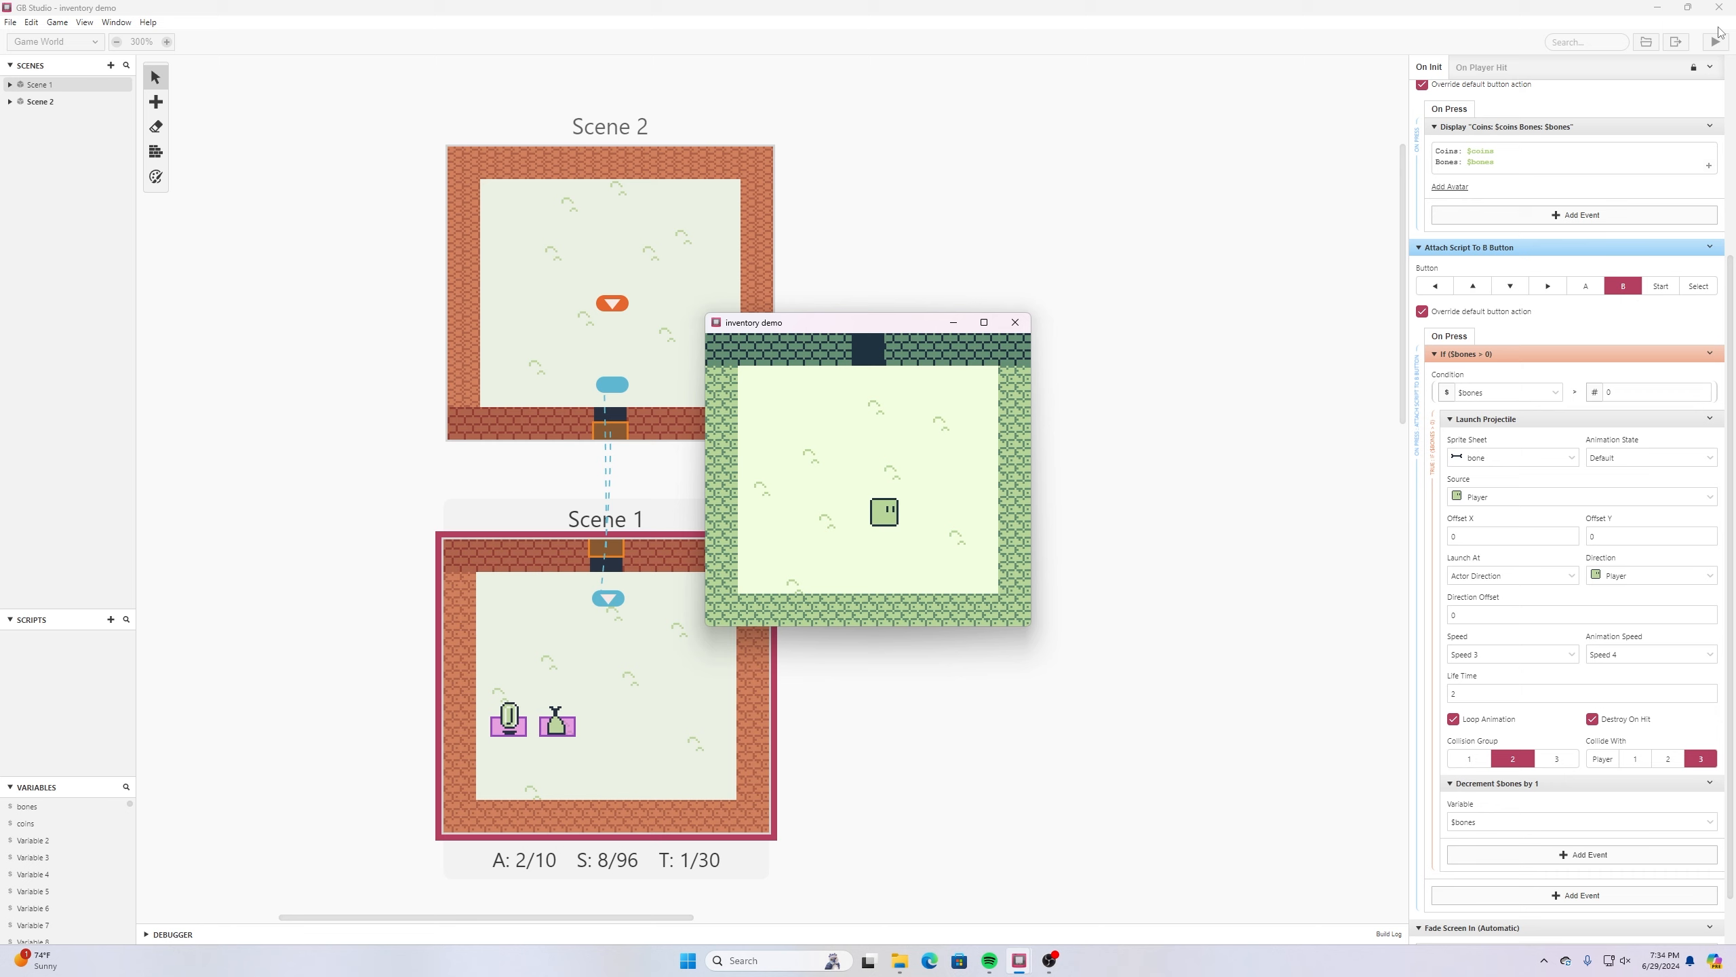
- Reload Scene 1 twice by passing through Scene 2, collect the meat each time, and display the inventory counts
key("Up")
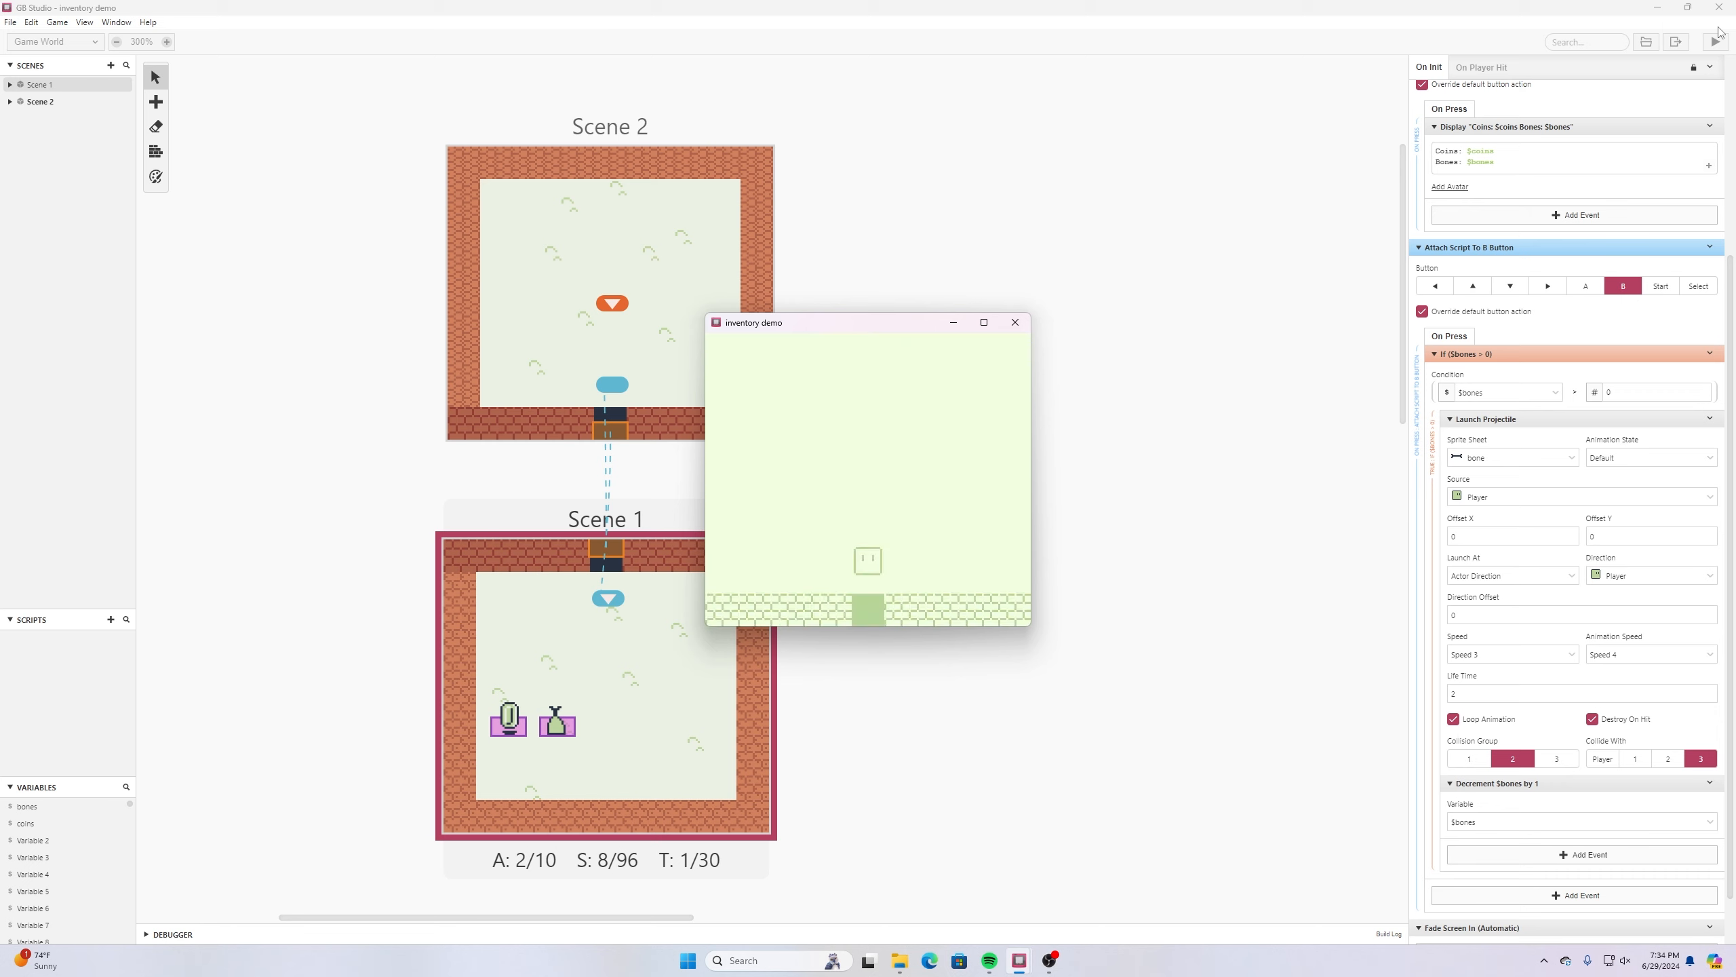
key("Down")
key("Down")
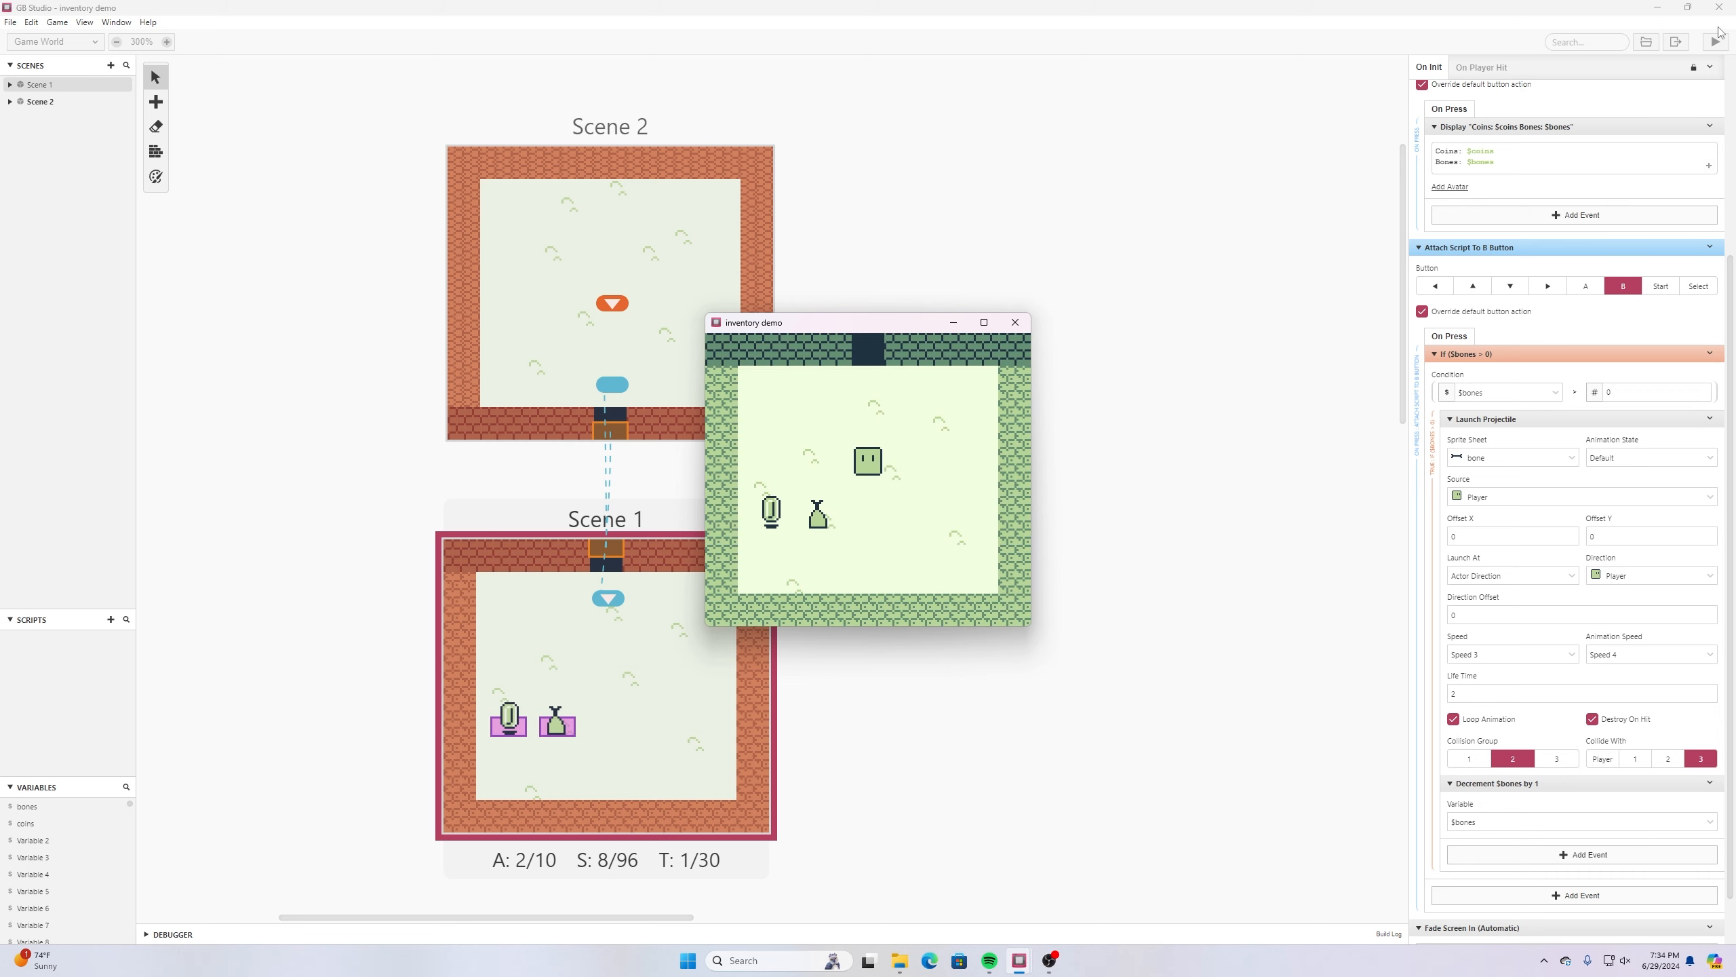
key("Left")
key("Right")
key("Right")
key("Up")
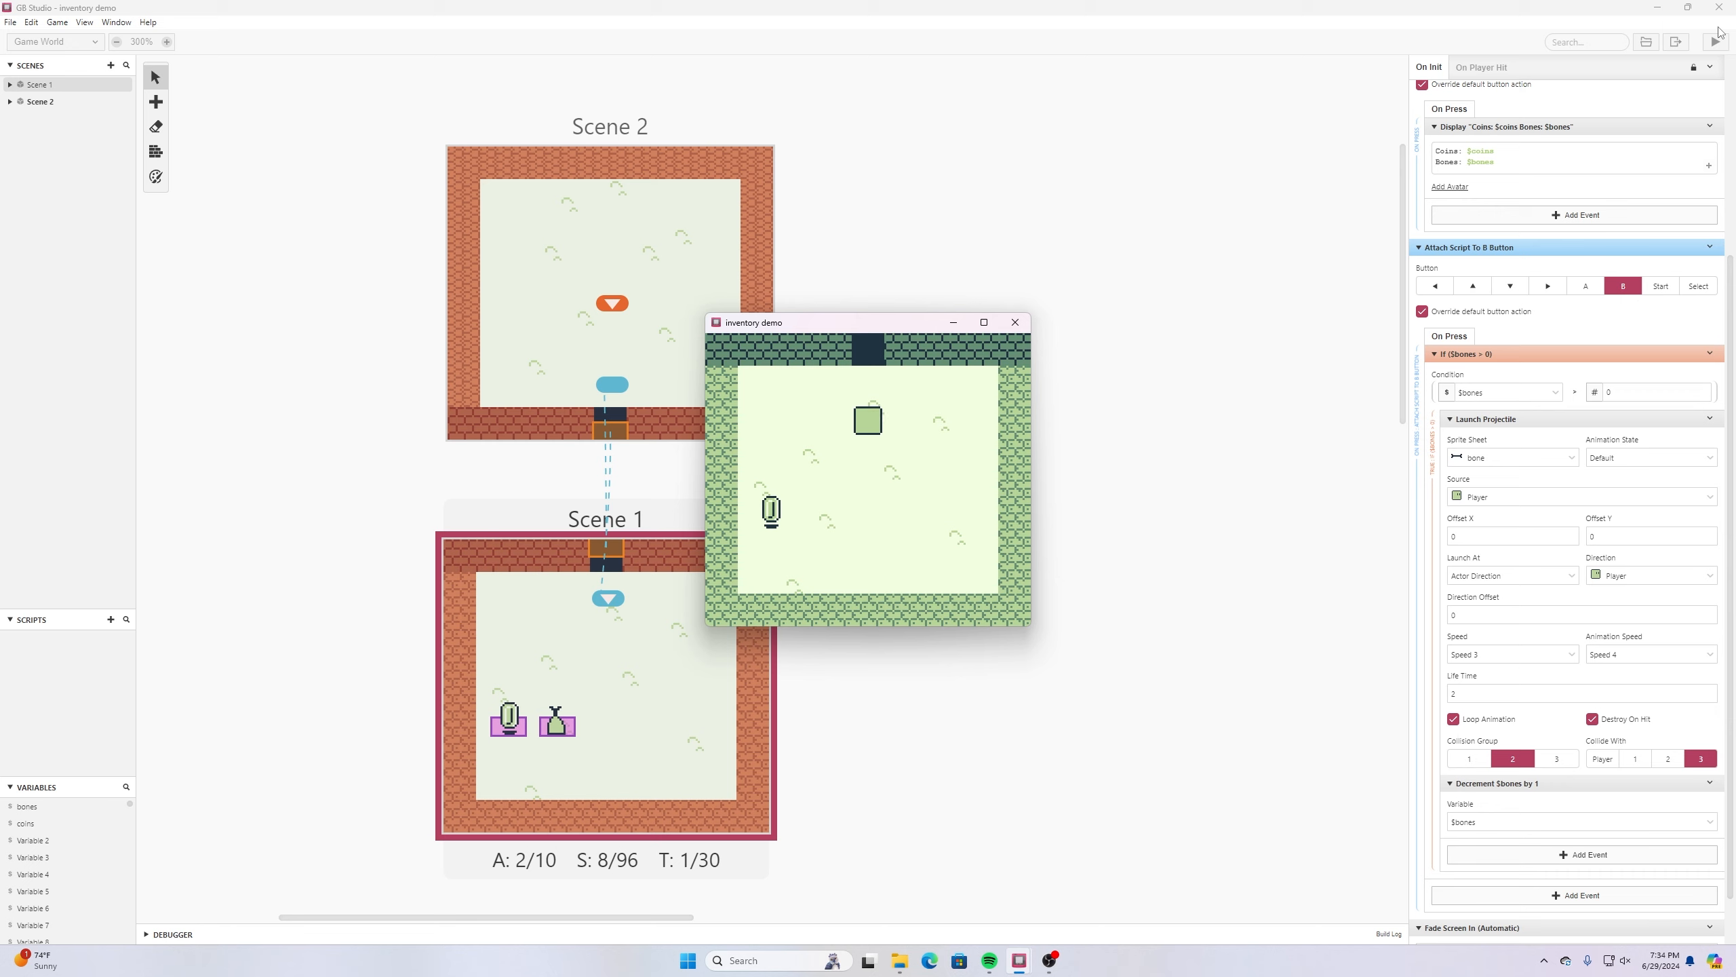
key("Down")
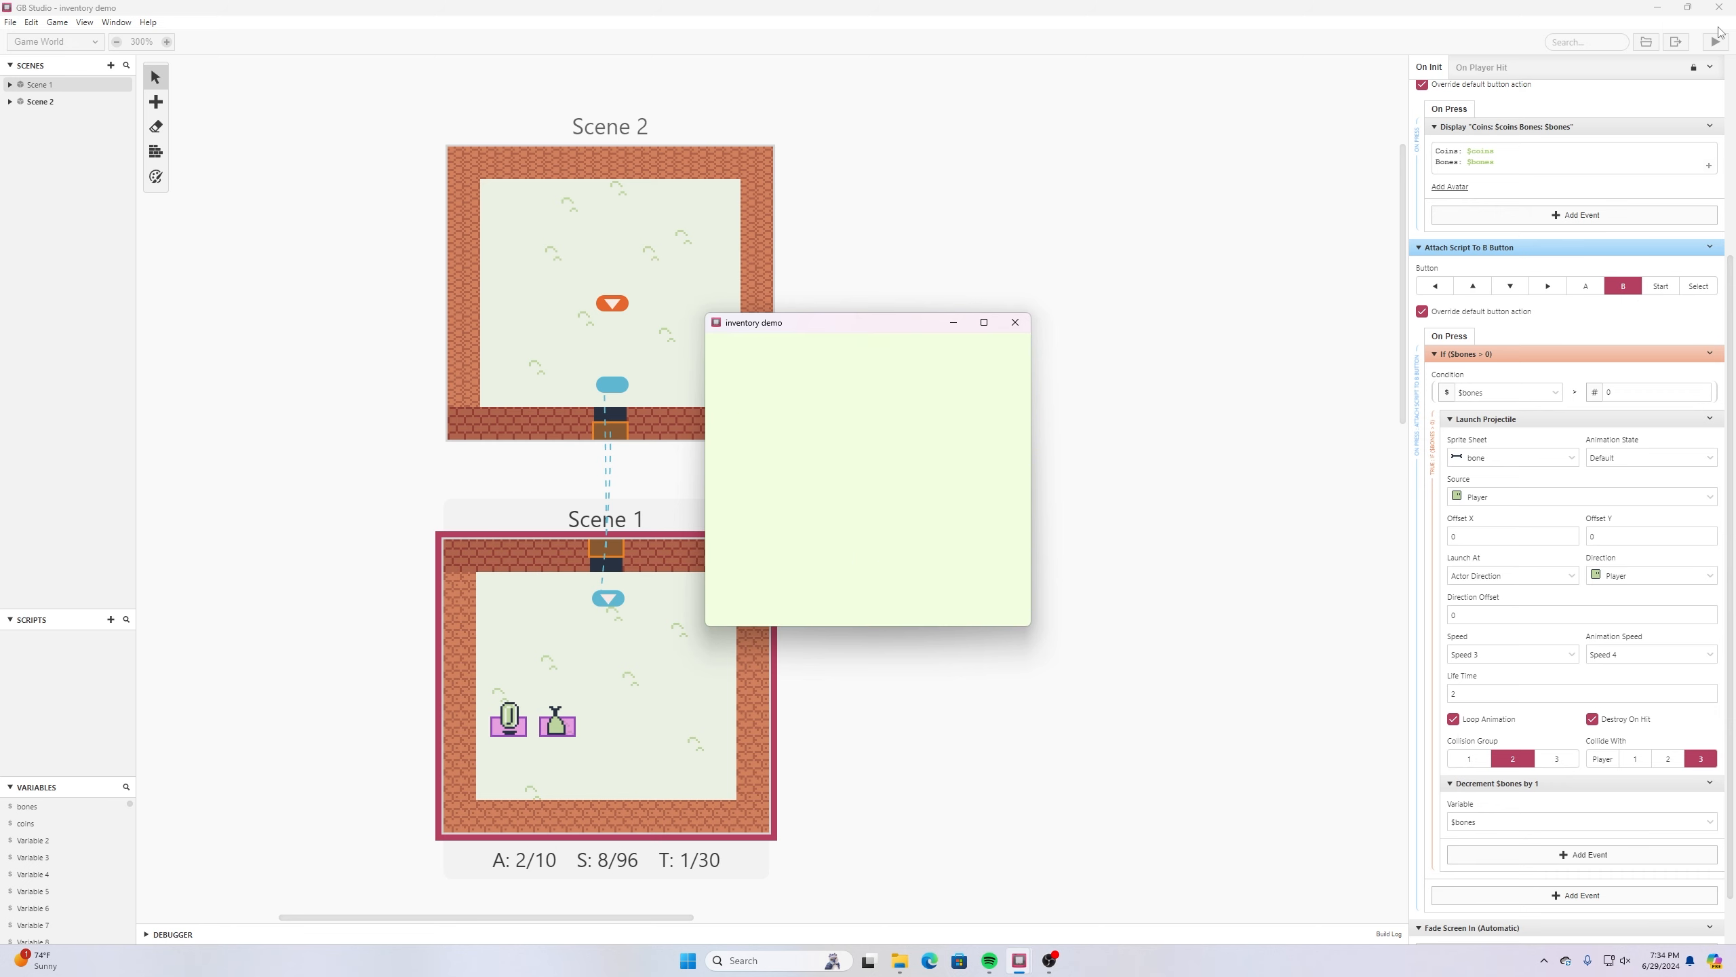
key("Down")
key("Left")
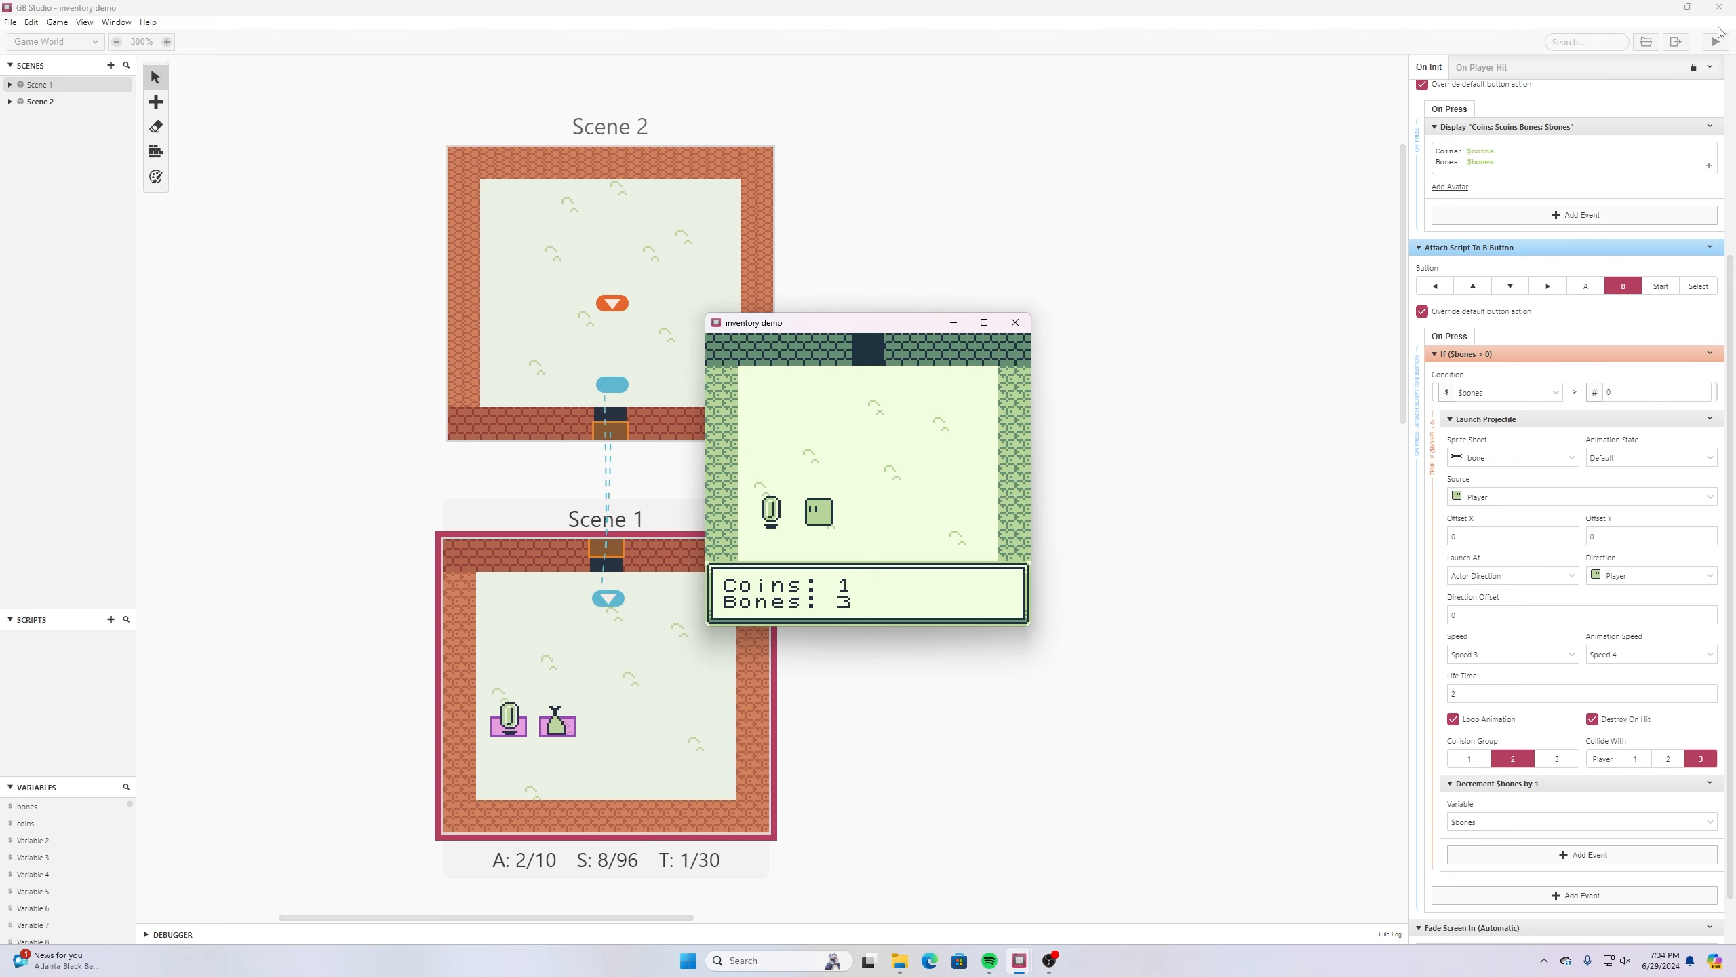
- Close the inventory display, throw a bone toward the east wall with the B button, and check the counts again
key("z")
key("Right")
key("x")
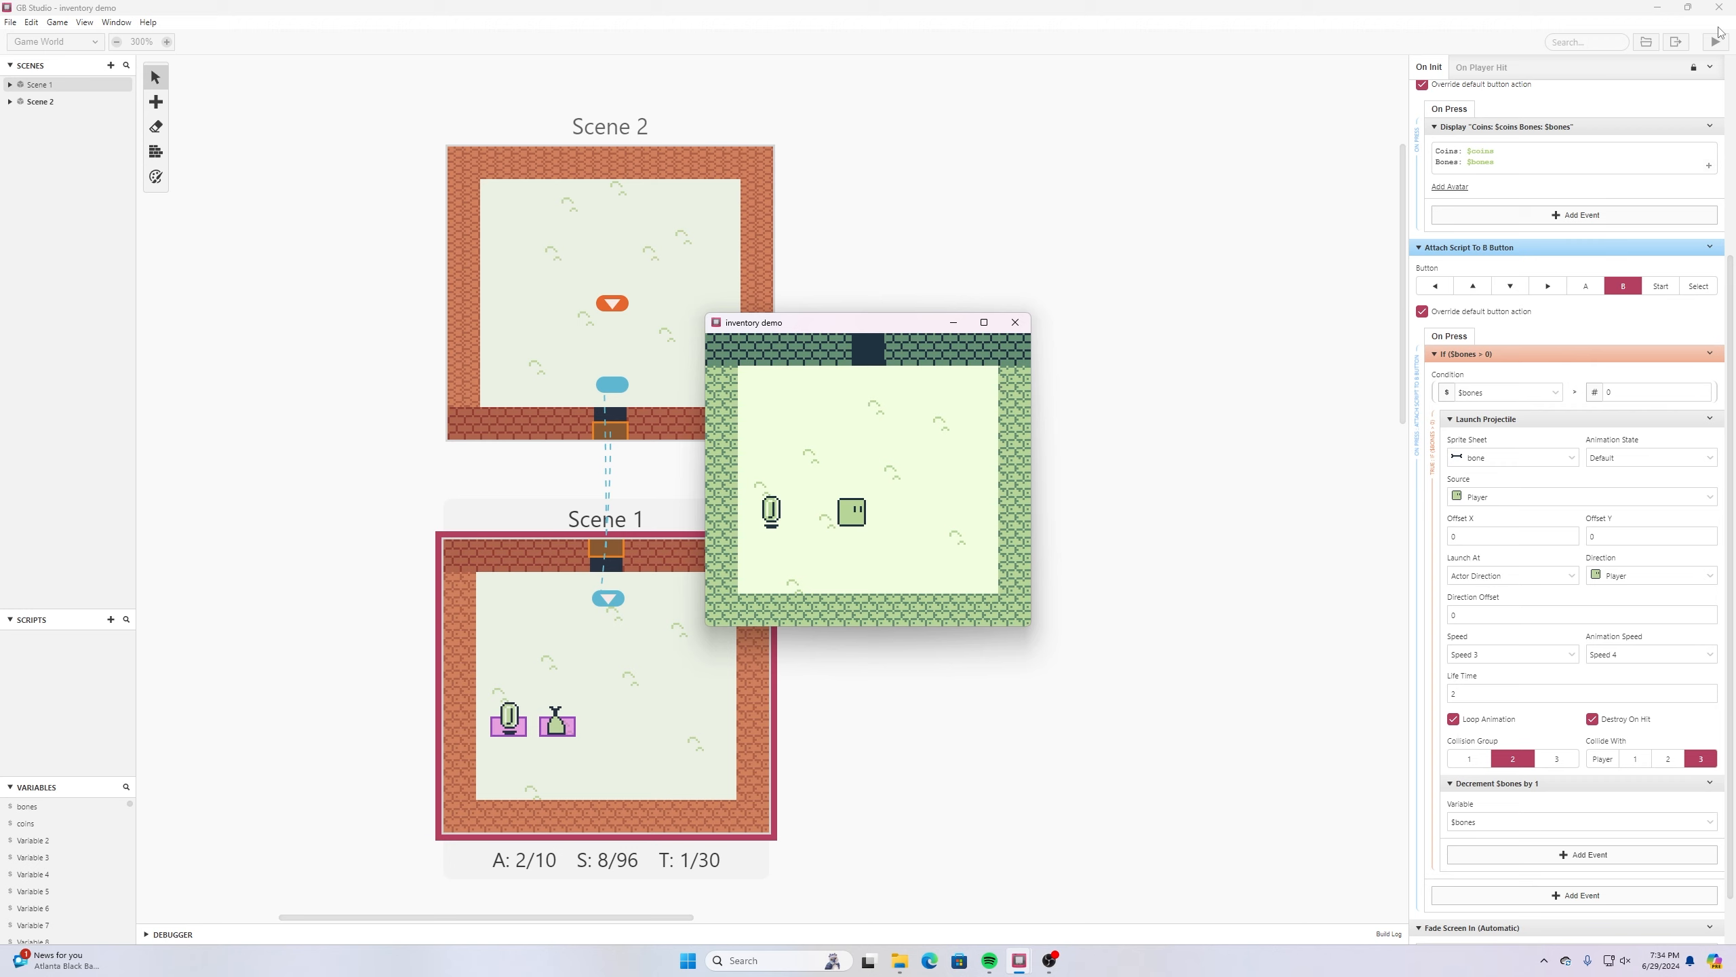
key("Return")
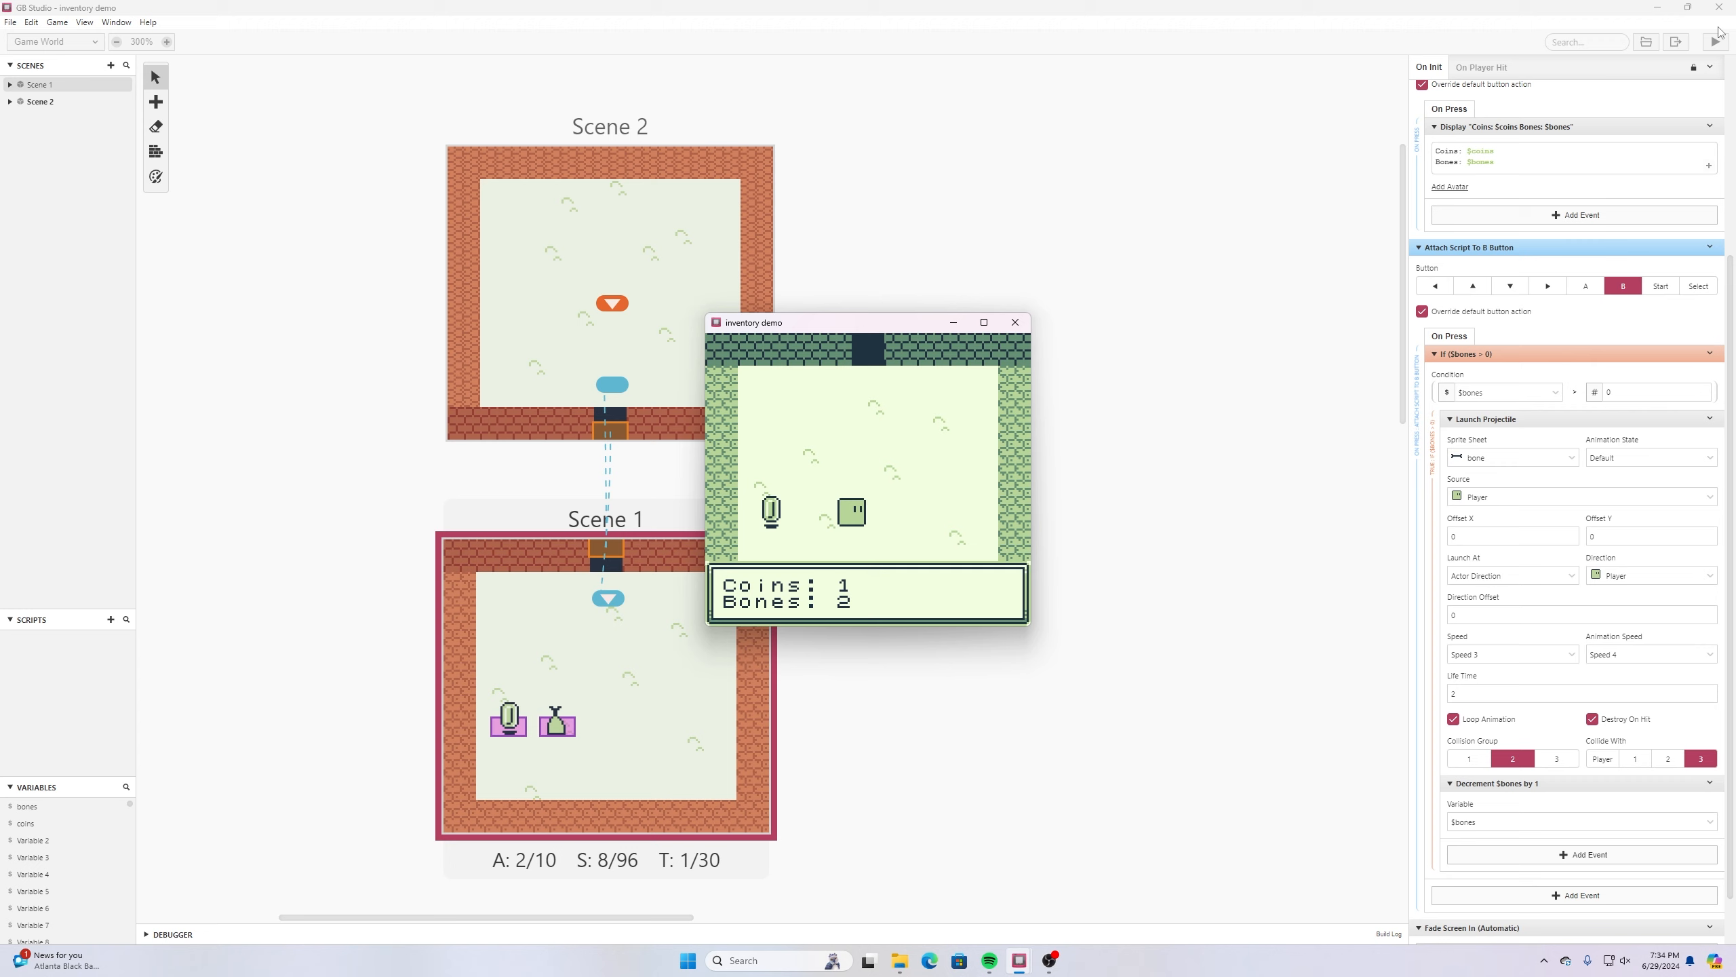
- Throw the remaining bones one at a time, checking the inventory counts after each throw
key("z")
key("x")
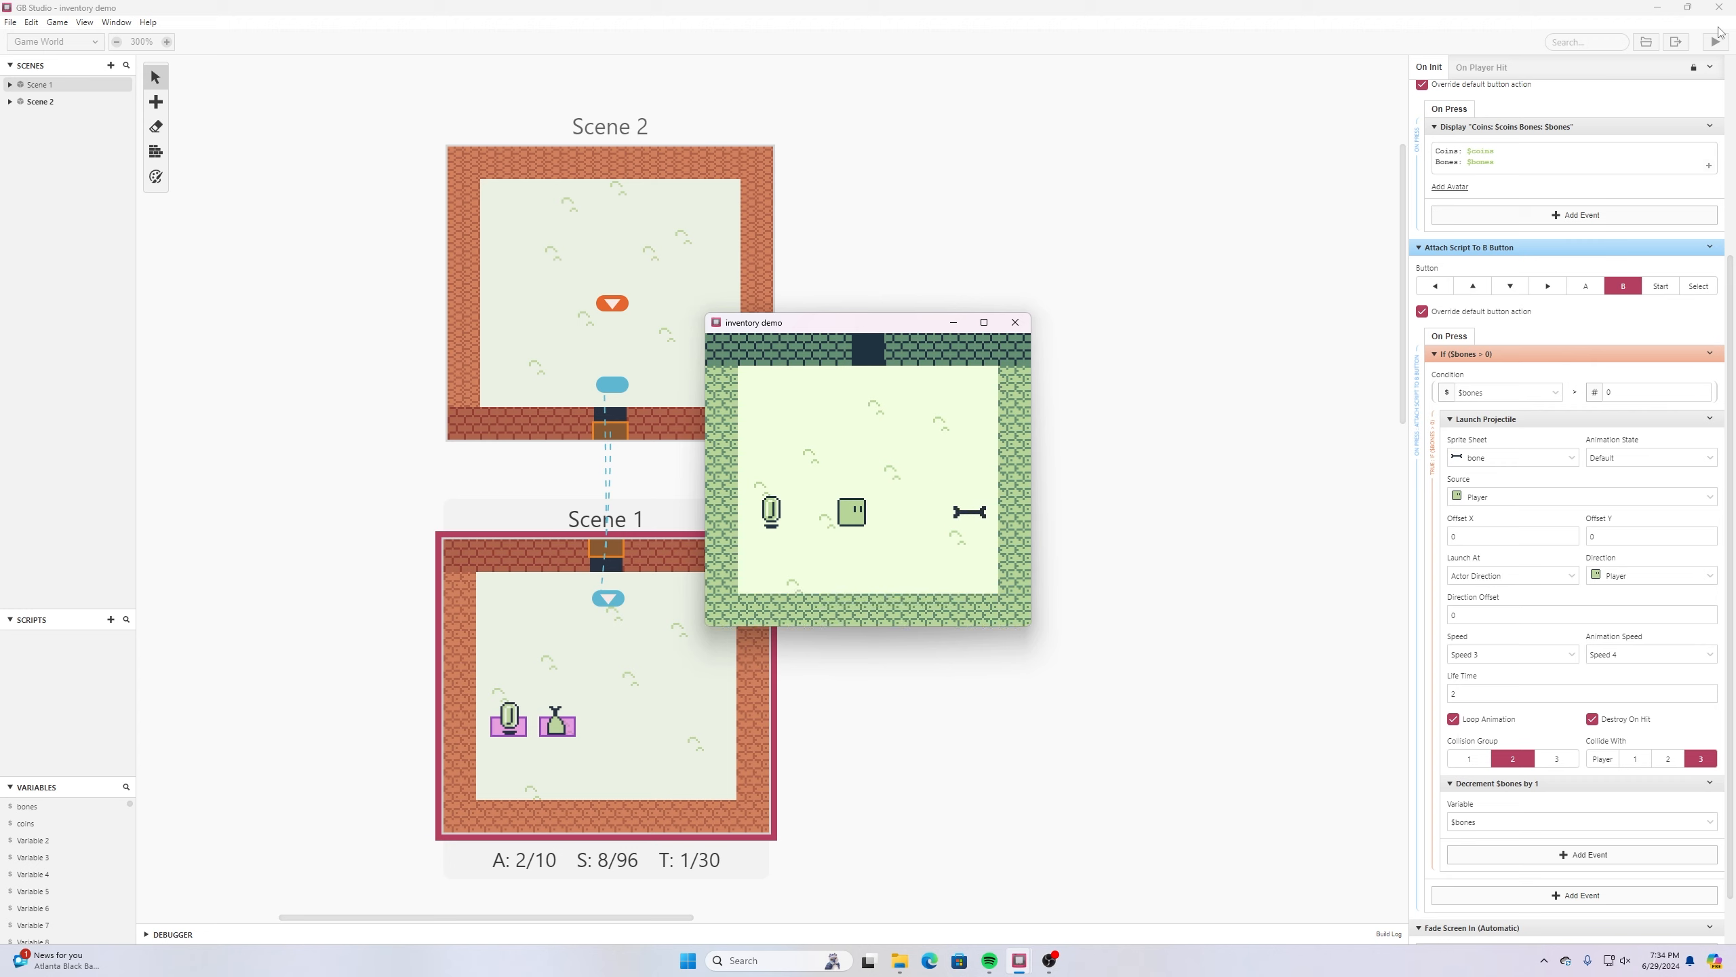
key("Return")
key("z")
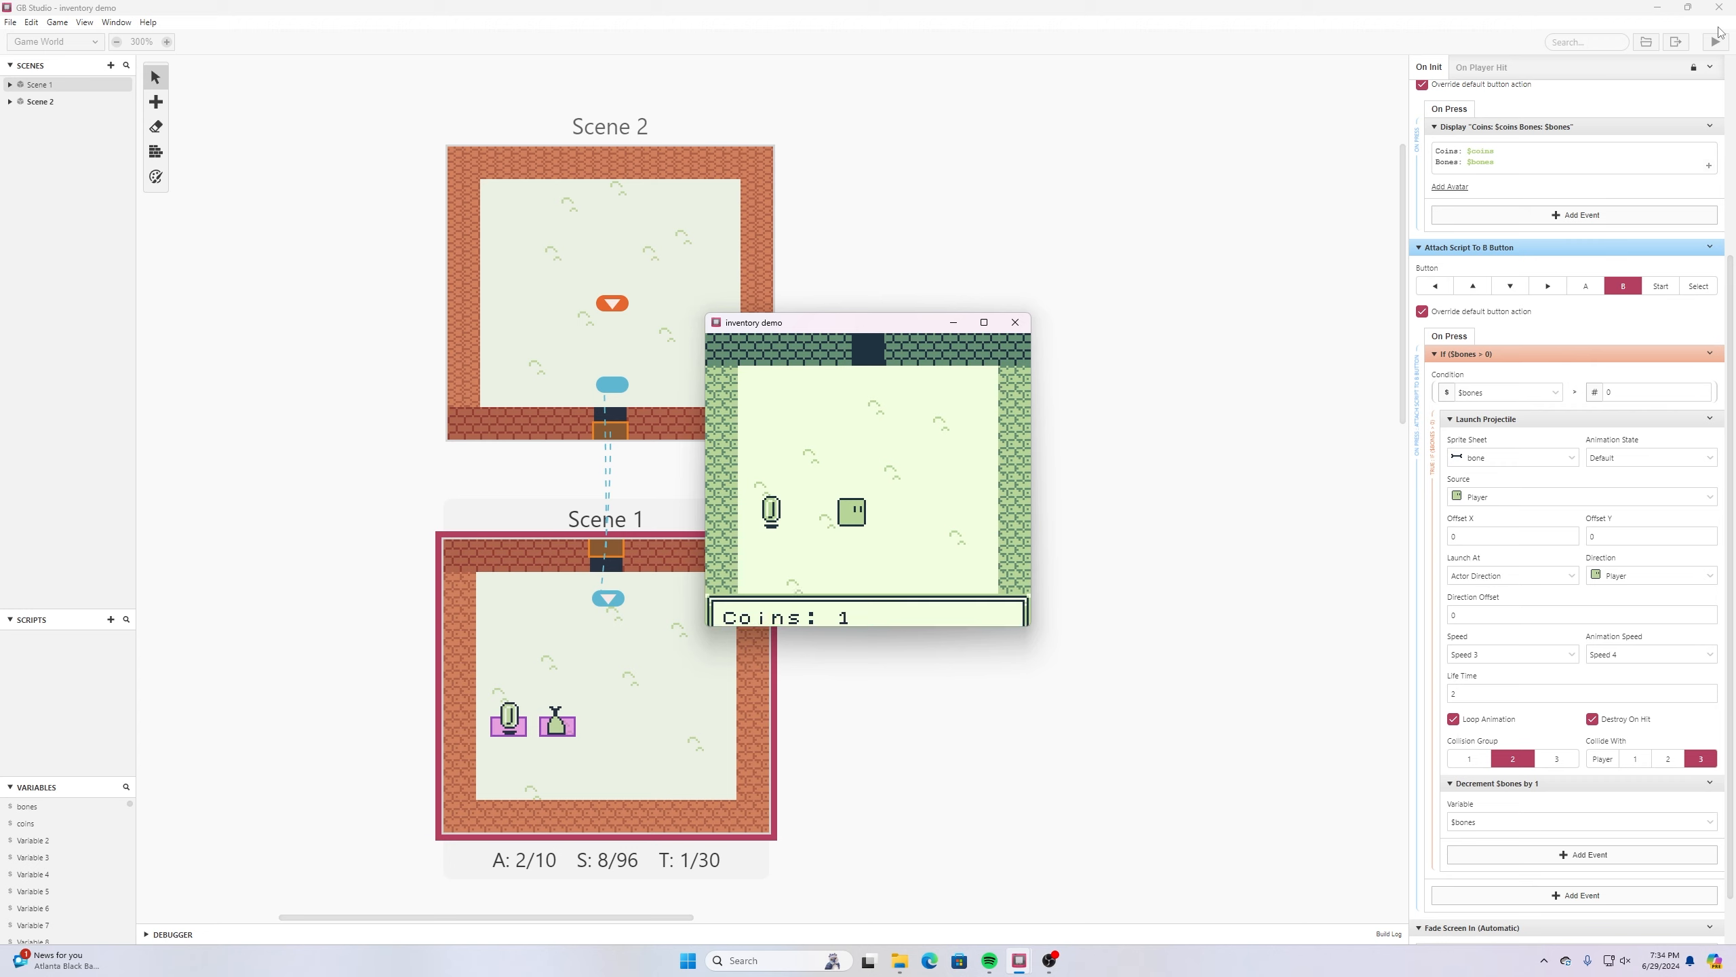
key("Return")
key("z")
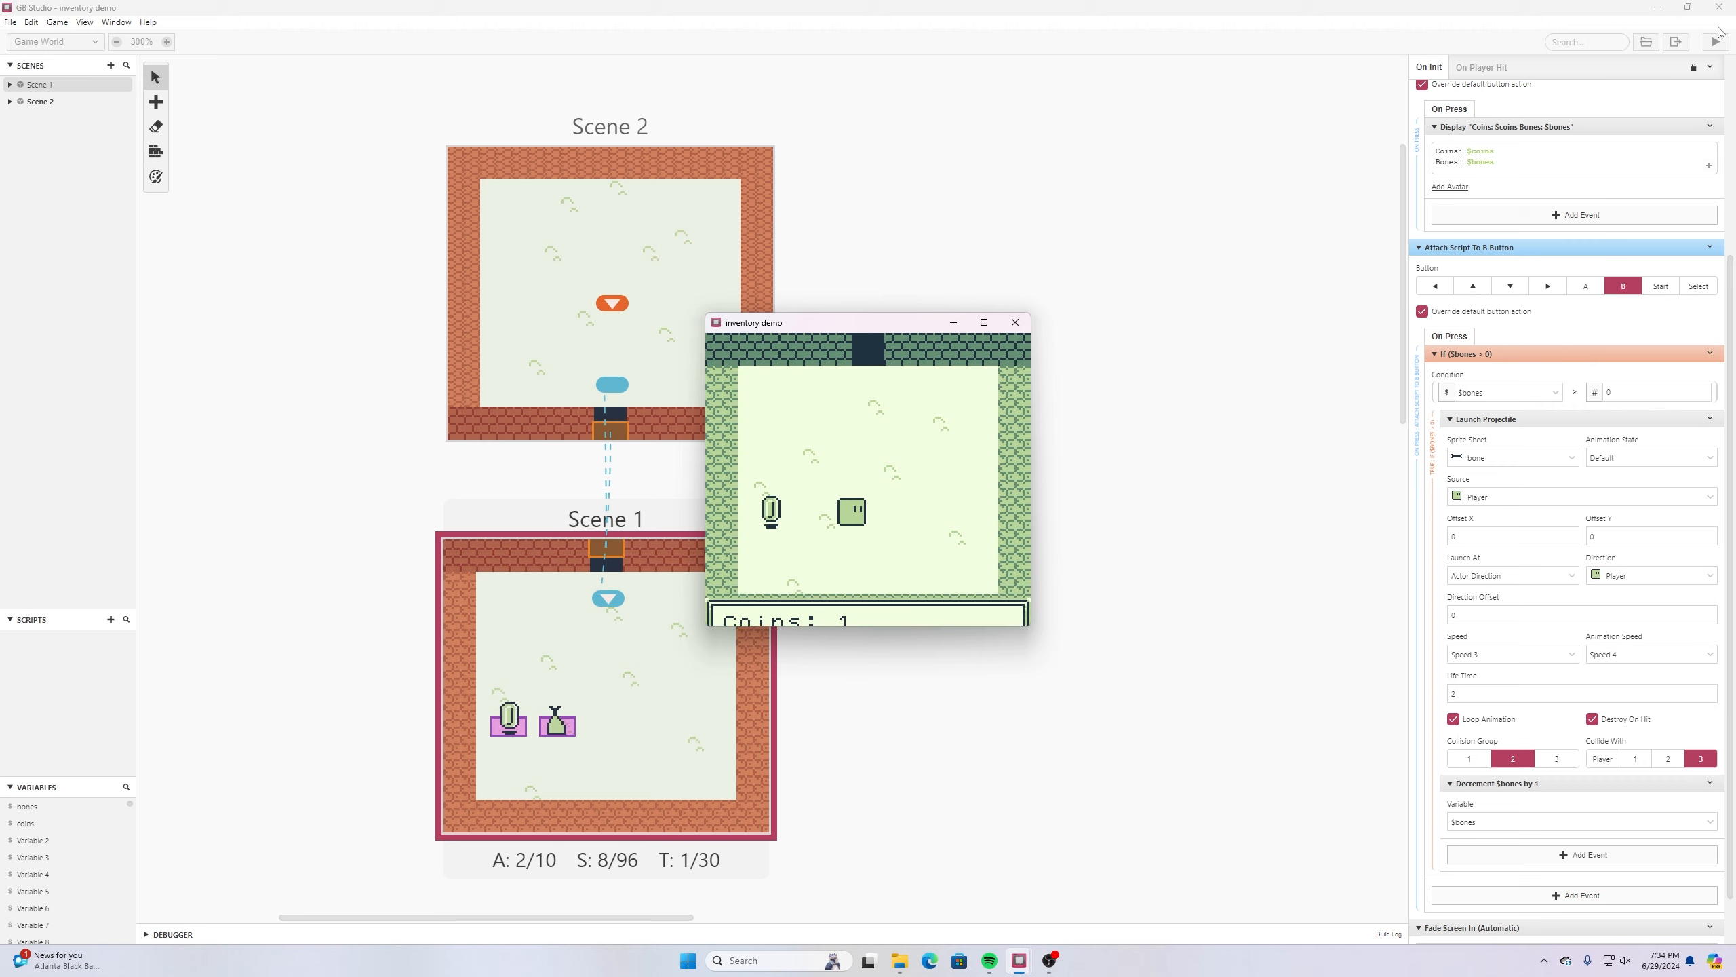
key("x")
key("Return")
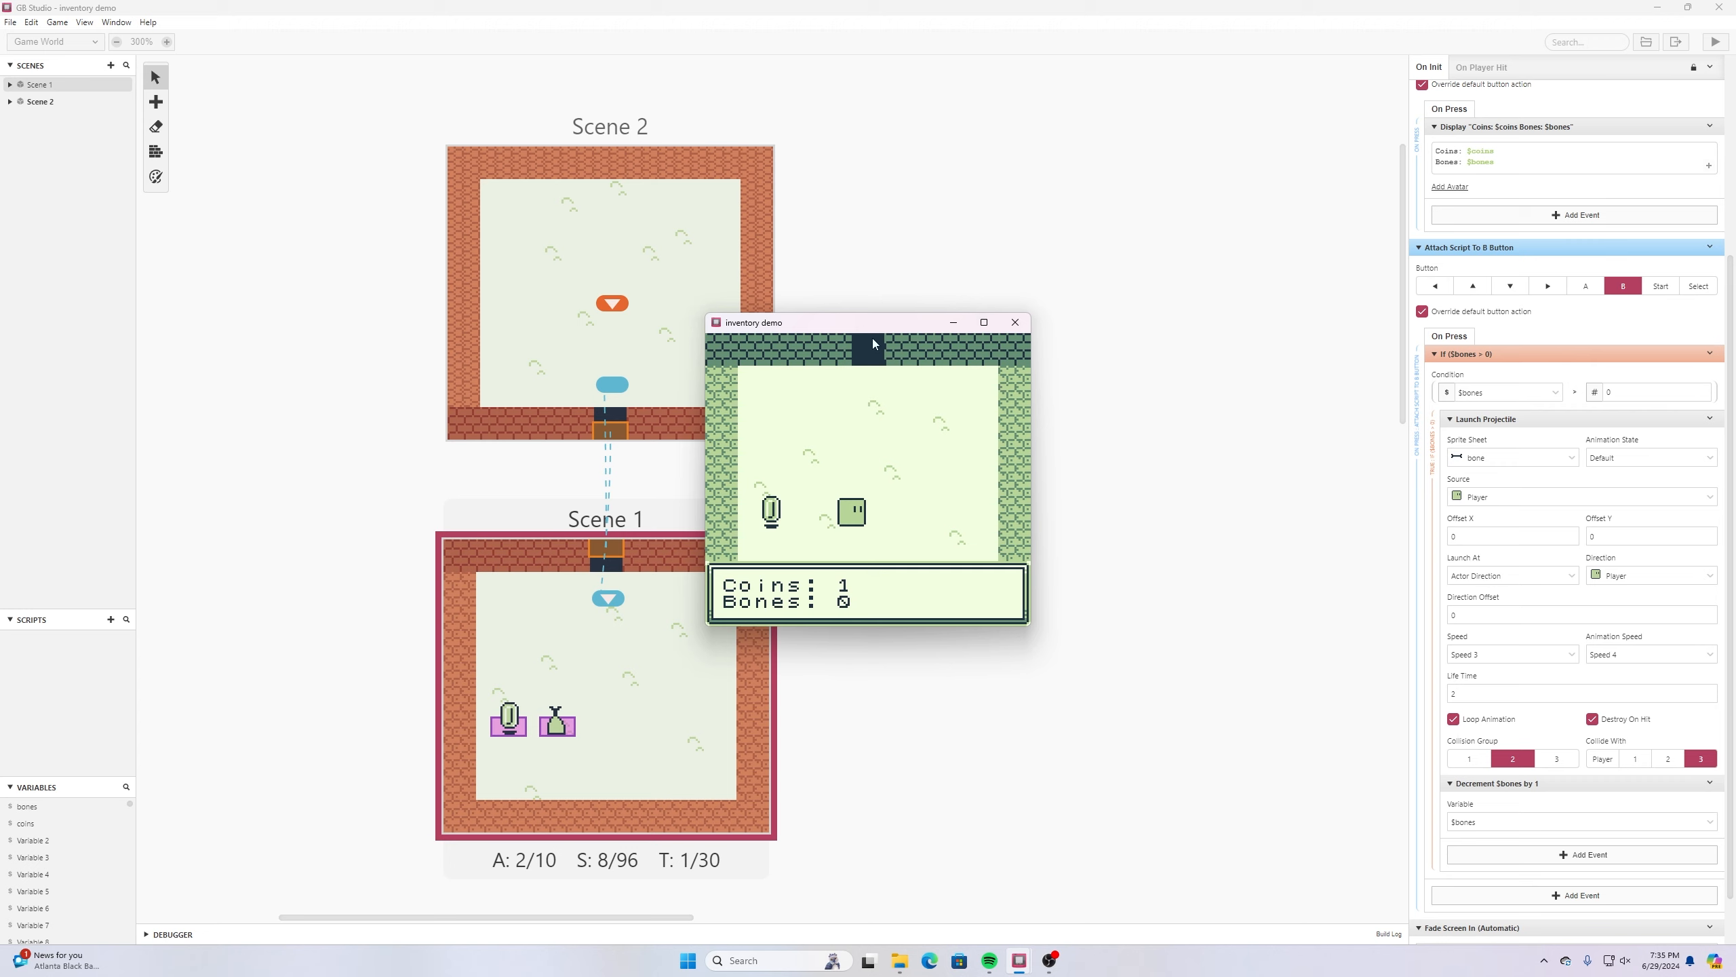
- Close the inventory display and walk the player through the north doorway into Scene 2
key("z")
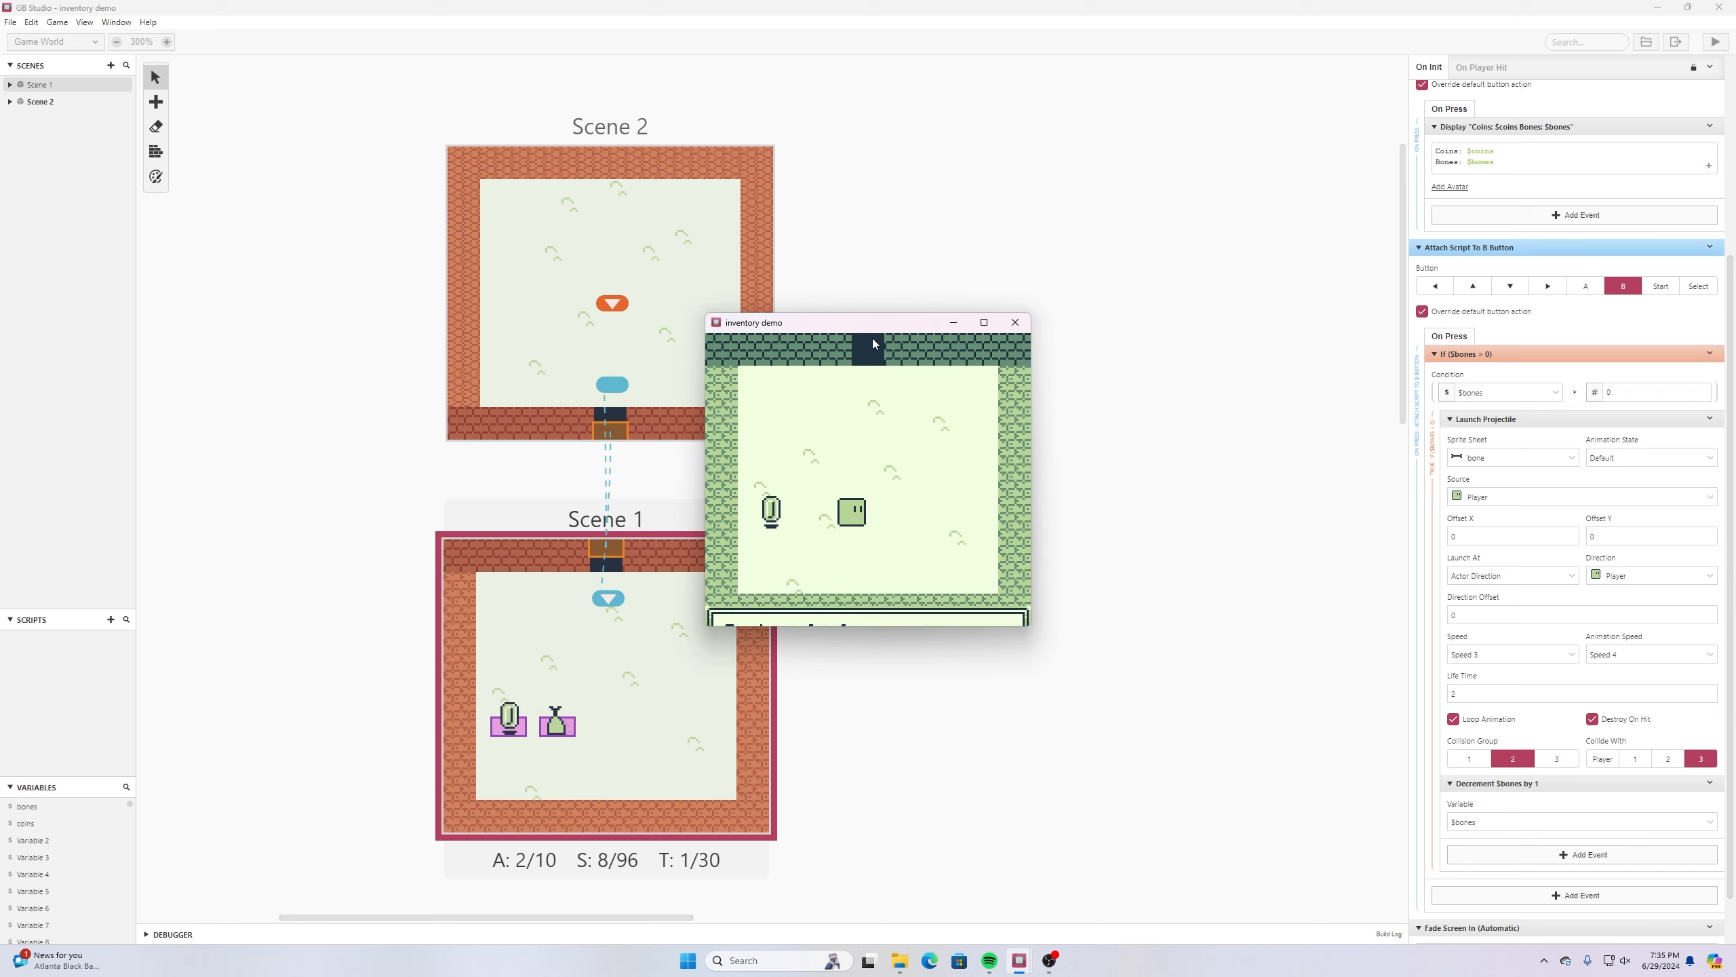
key("Up")
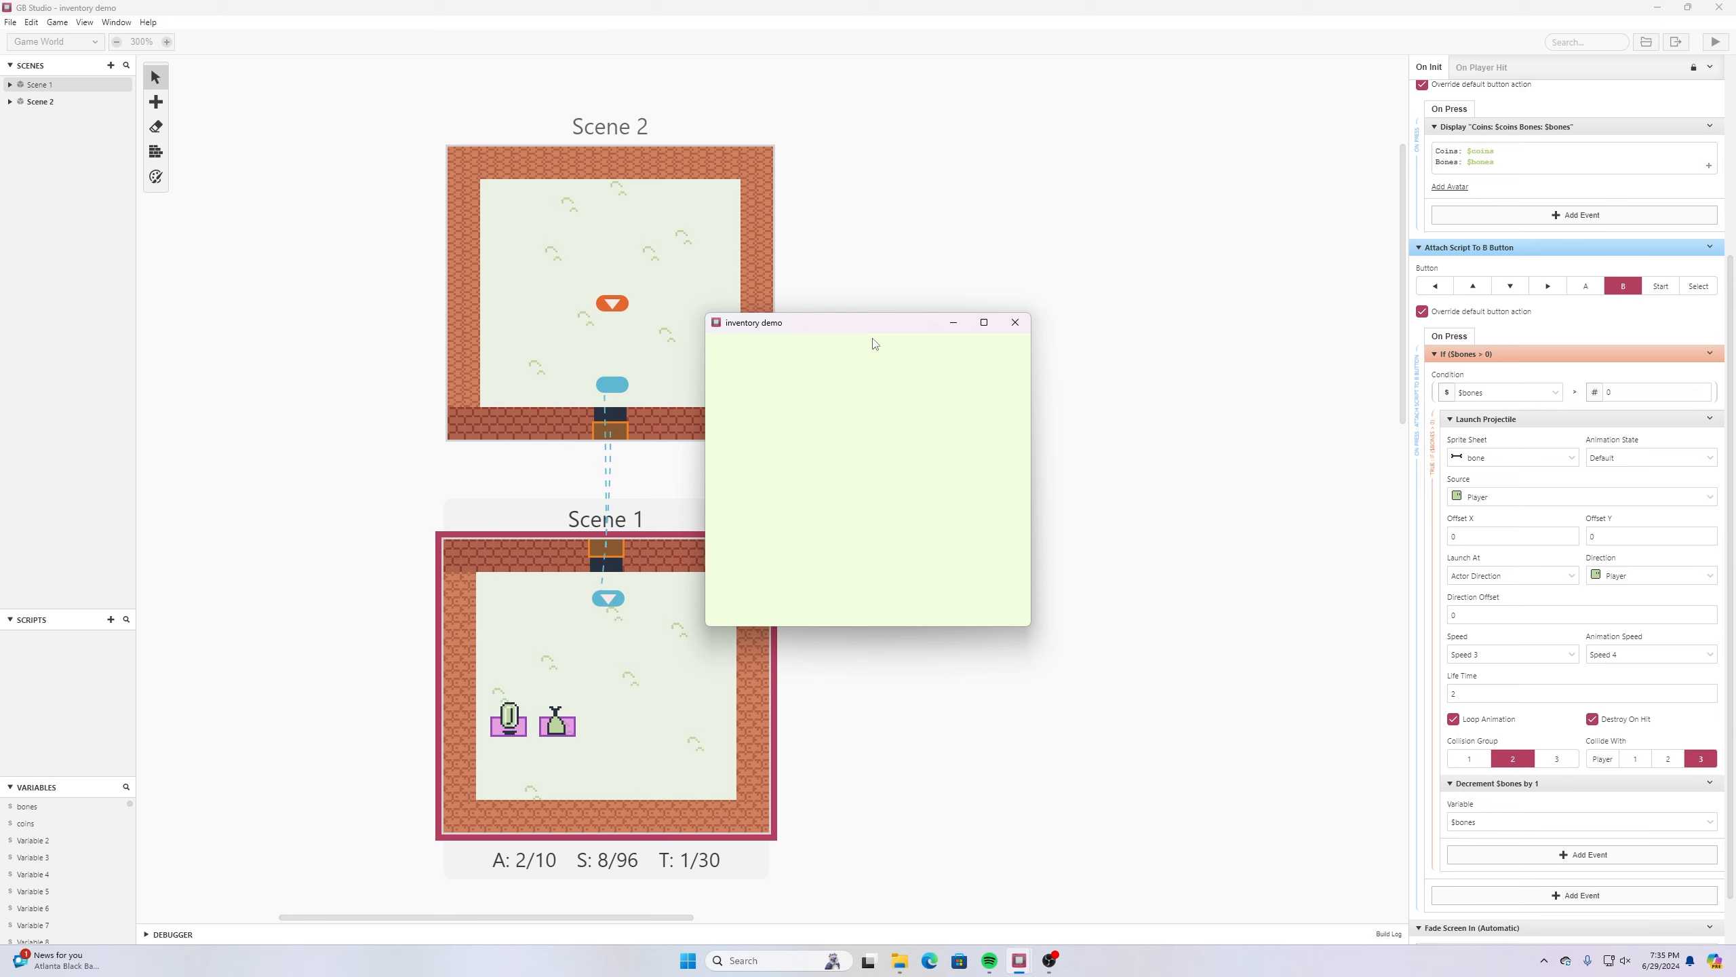
key("Up")
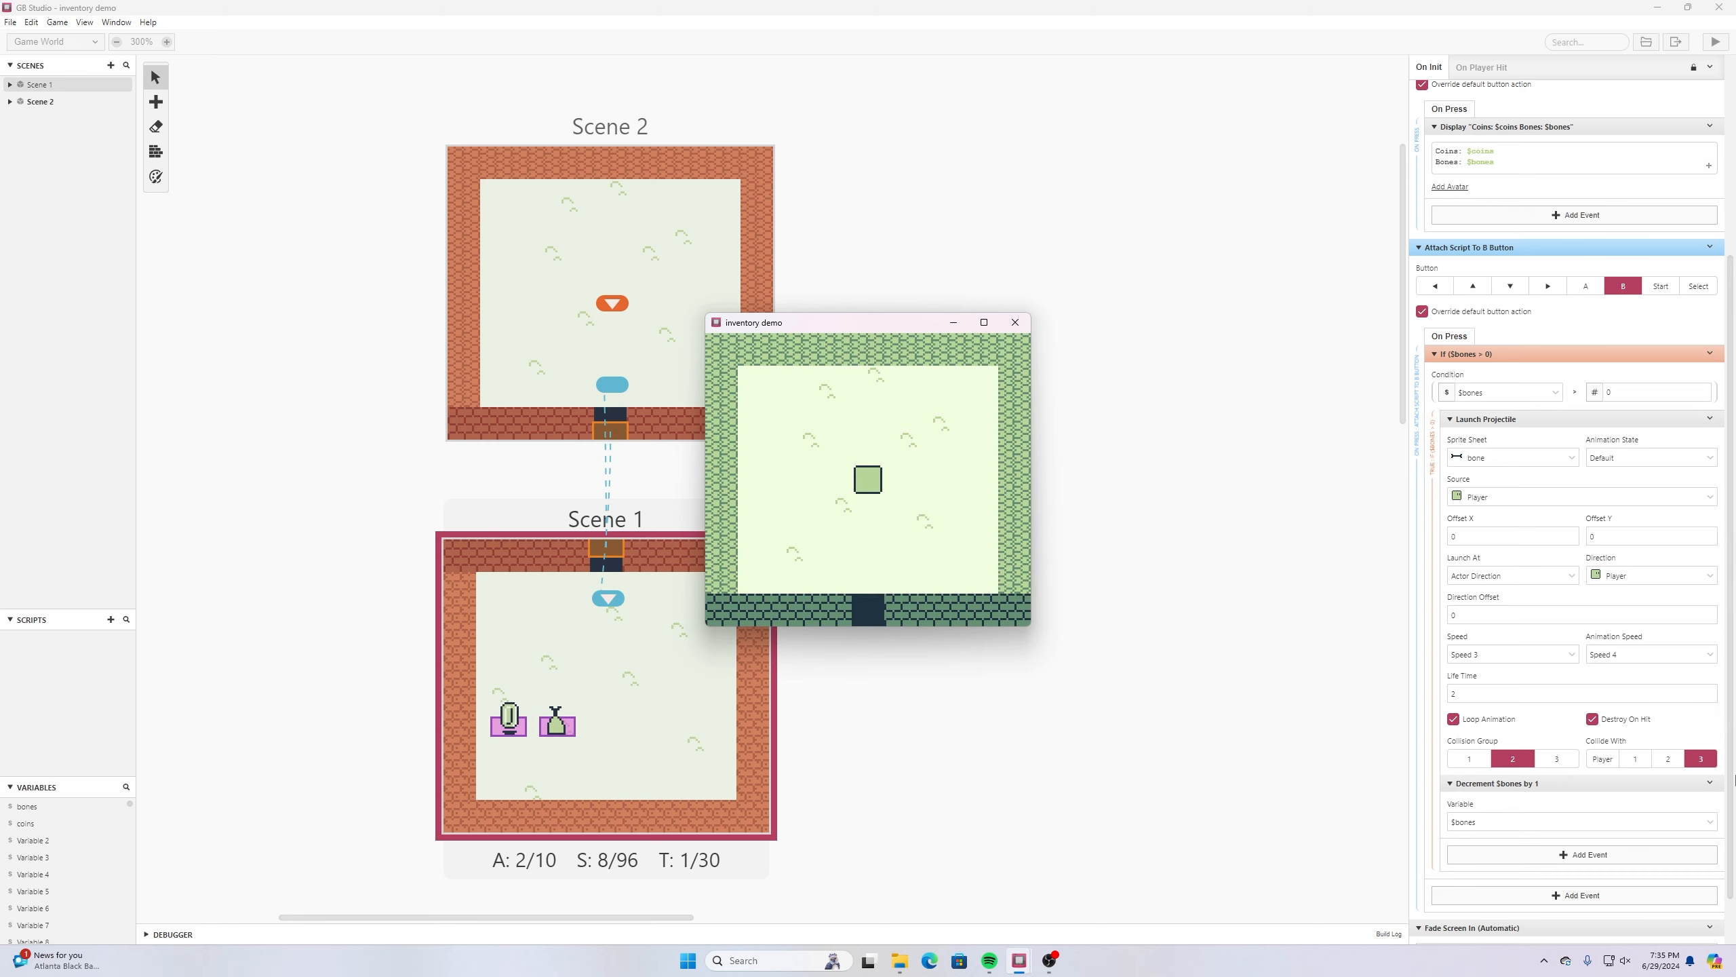